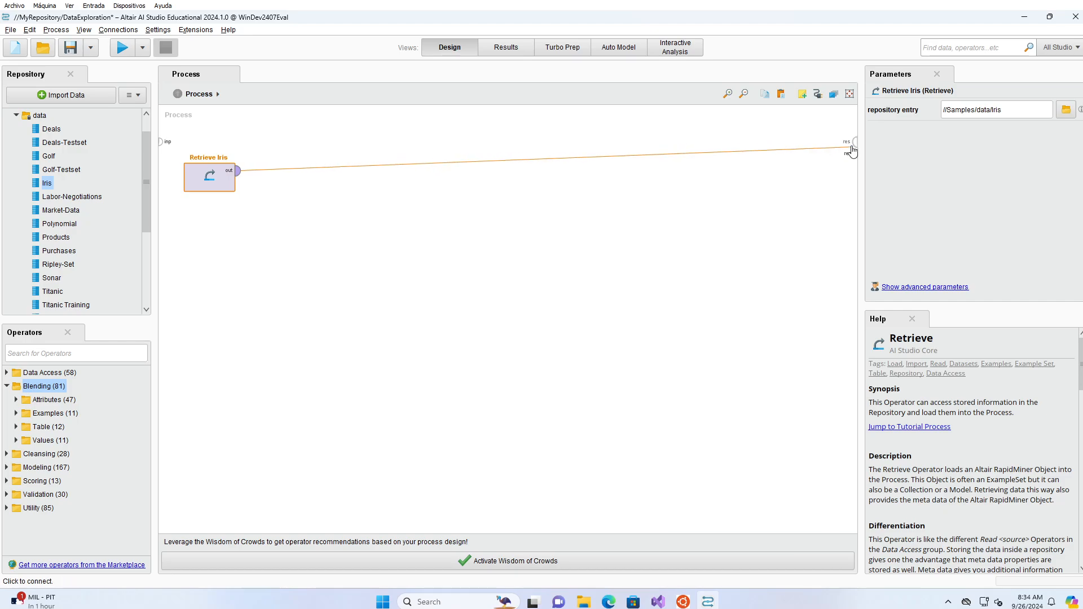
Step: Connect the Retrieve Iris output to the first result port and insert a Correlation Matrix operator into that connection
click(855, 142)
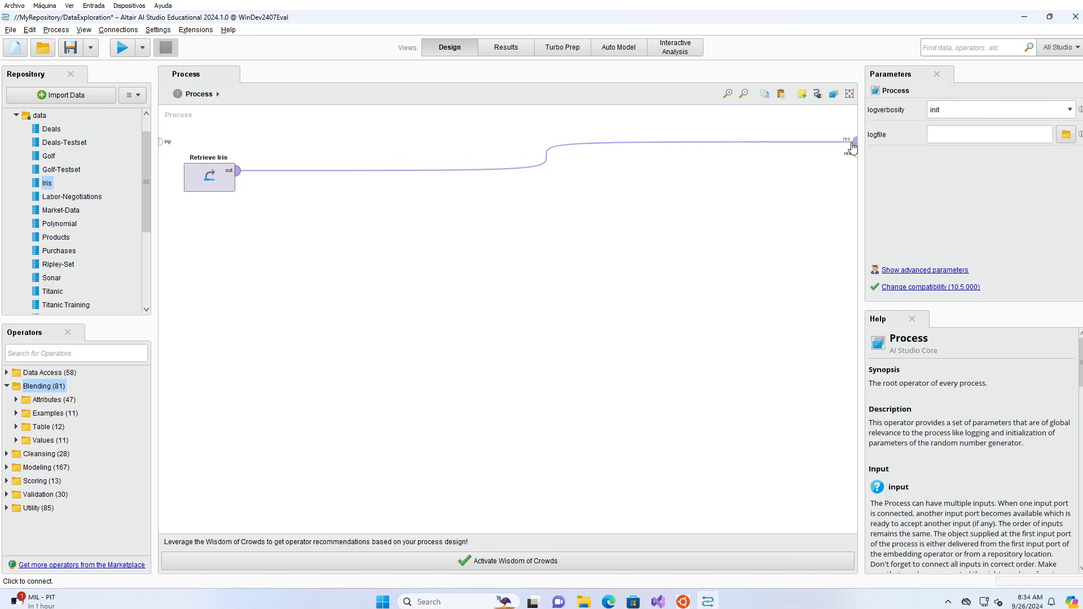
click(100, 352)
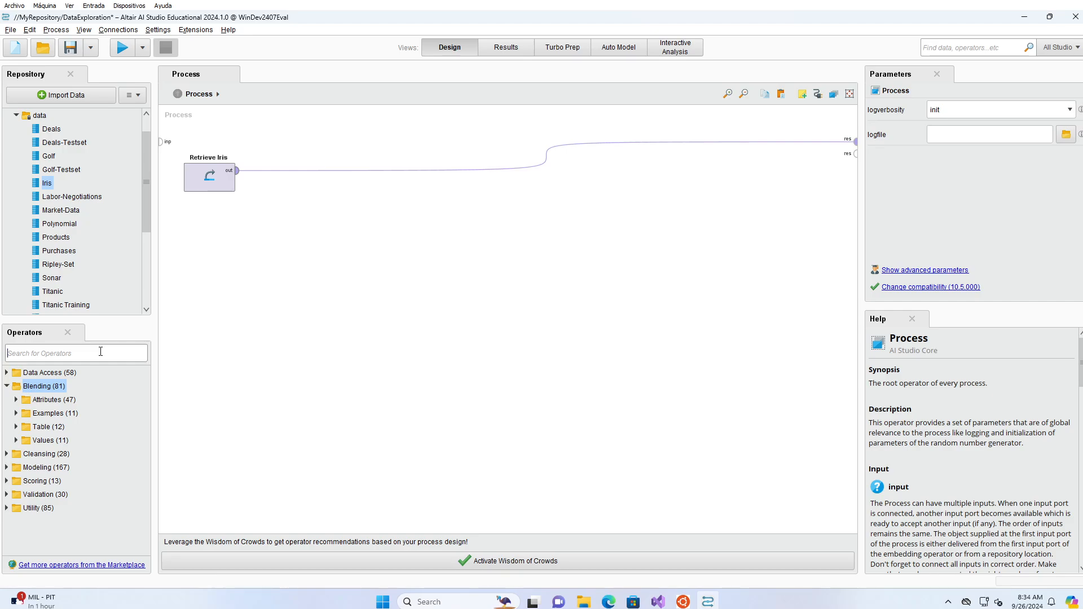
text(corr)
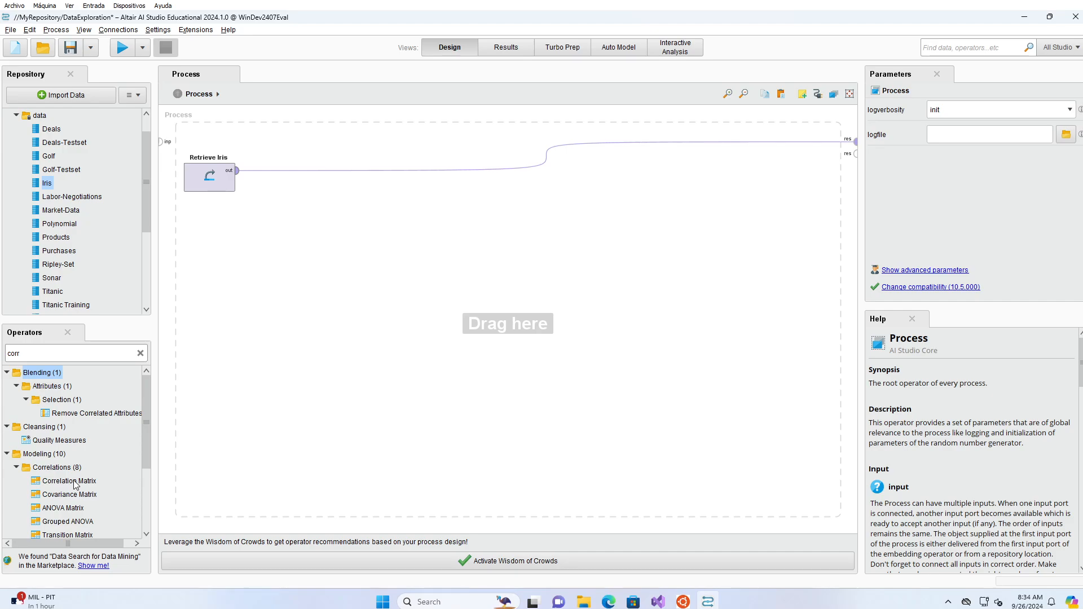
drag(74, 481, 289, 228)
drag(315, 160, 316, 170)
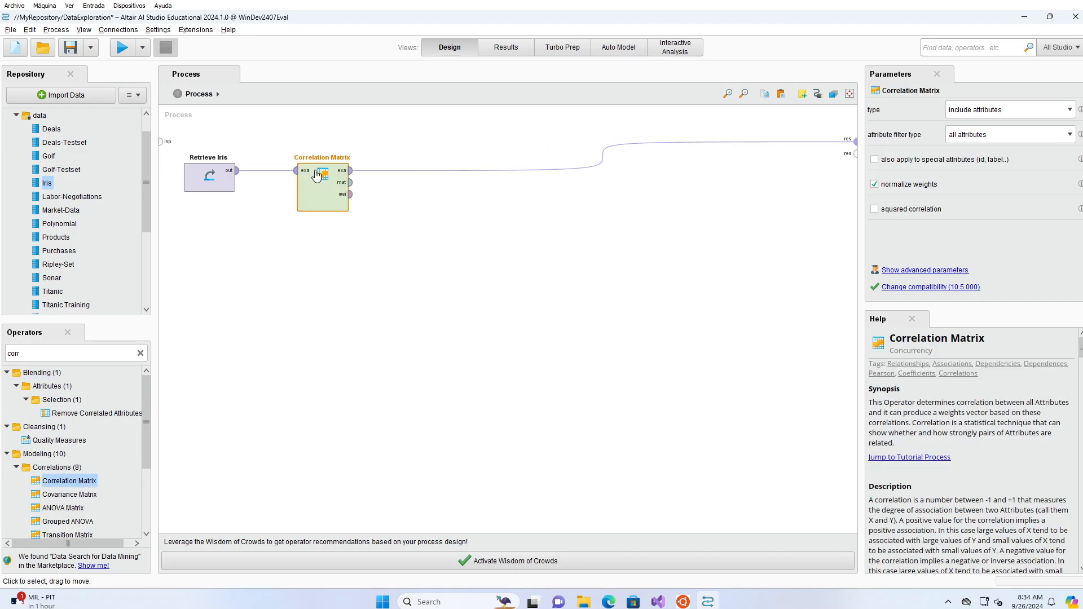
Step: Connect the Correlation Matrix operator's mat output to the second result port and run the process
click(351, 182)
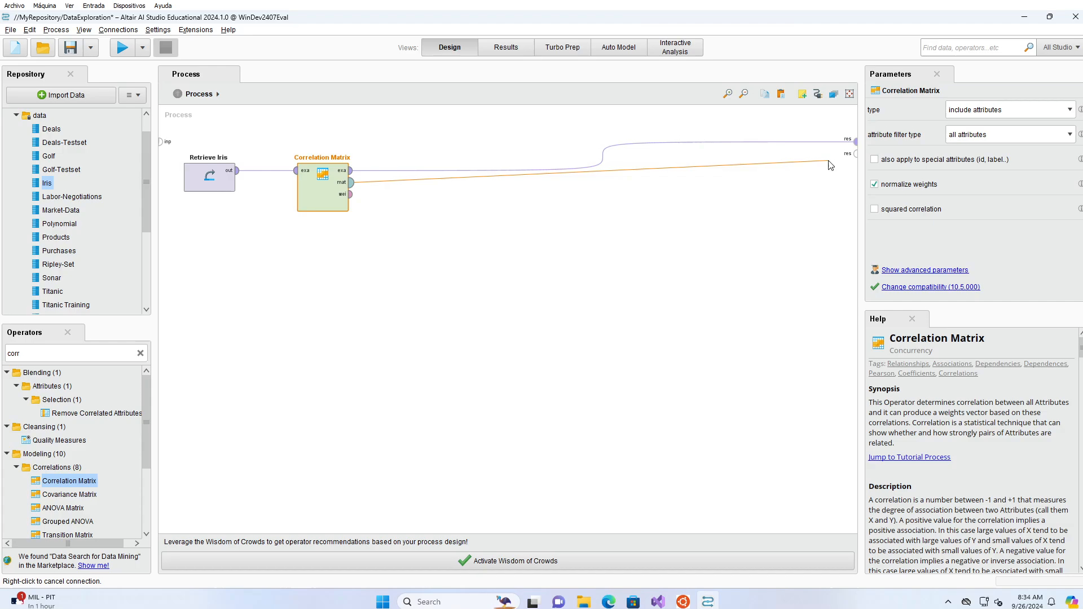
click(853, 161)
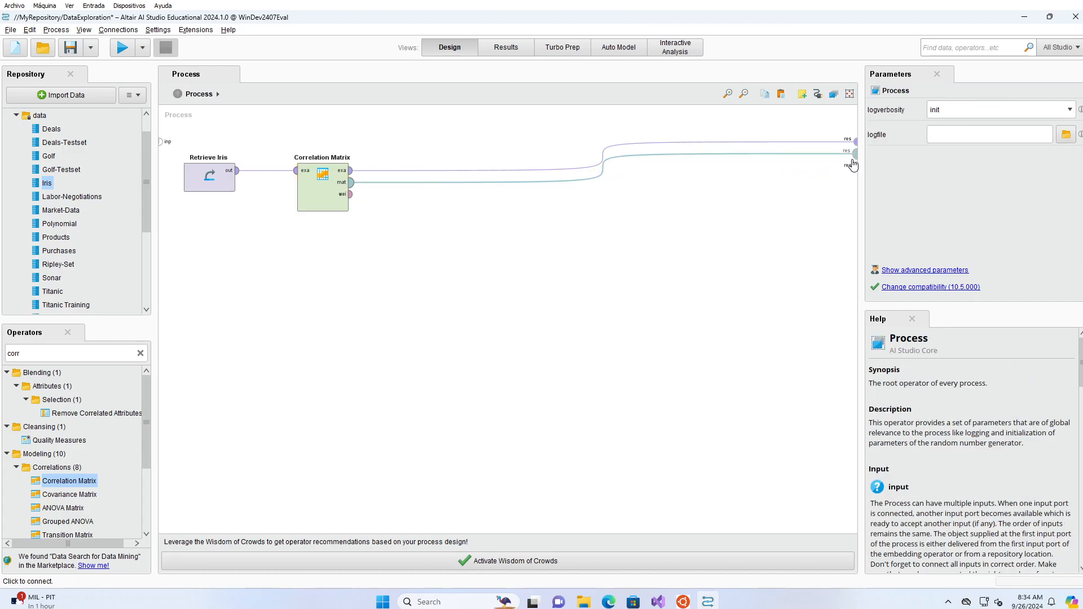
click(135, 50)
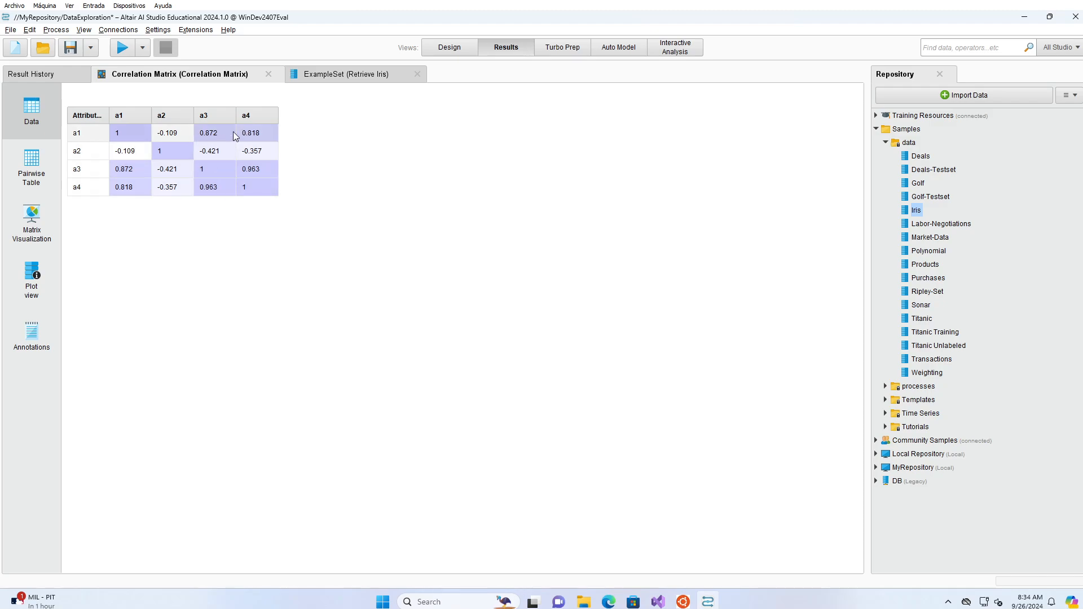
Step: Compare the retrieved Iris example set with the correlation matrix of attributes a1 to a4
click(339, 77)
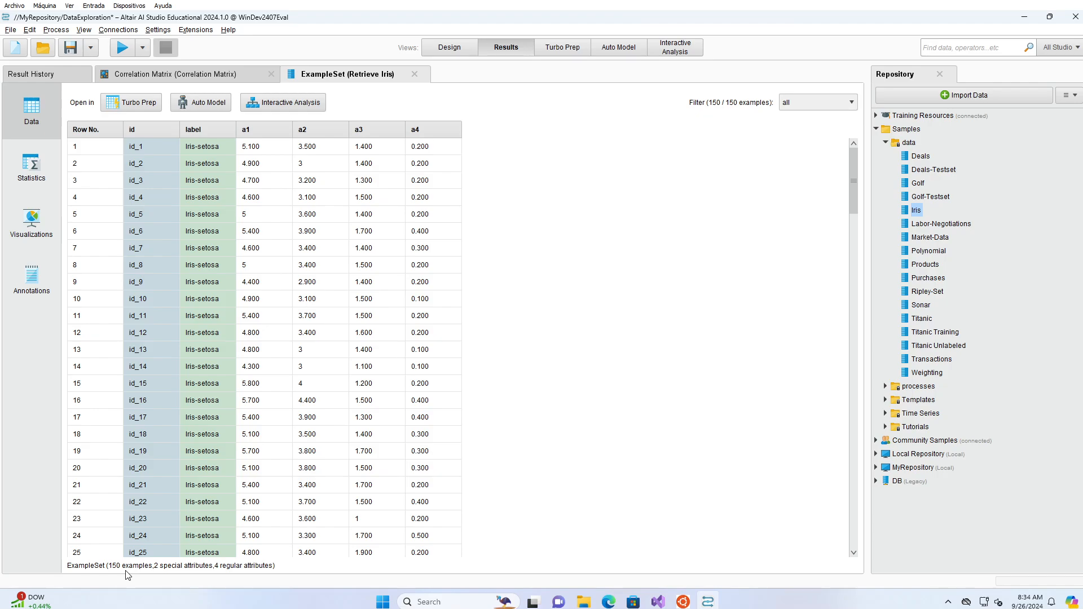
click(225, 77)
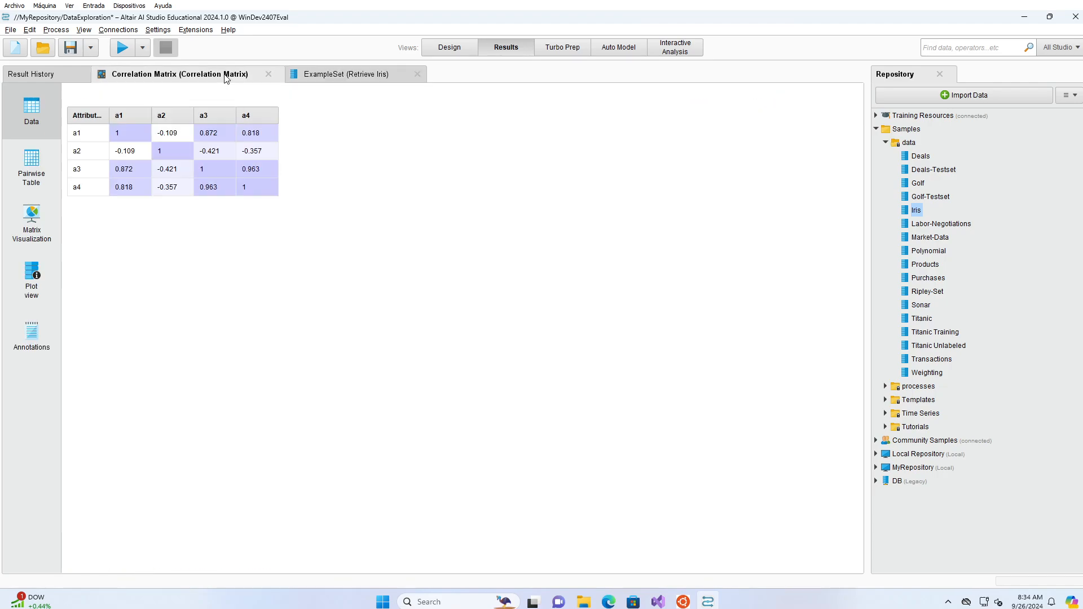
click(354, 76)
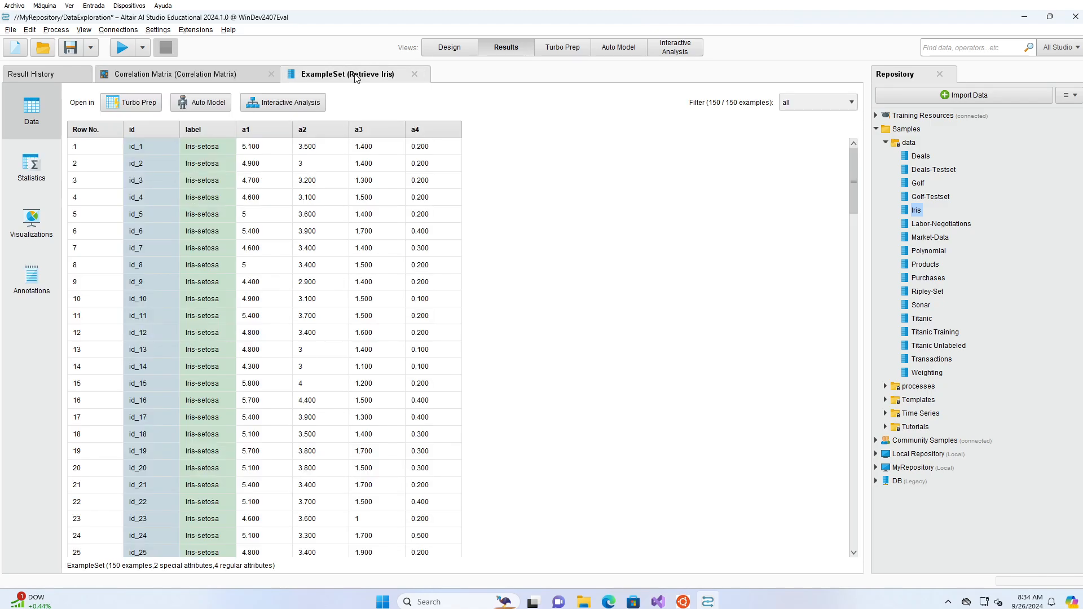
Step: Return to the process design and insert a Principal Component Analysis operator between the Correlation Matrix and the first result port
click(439, 47)
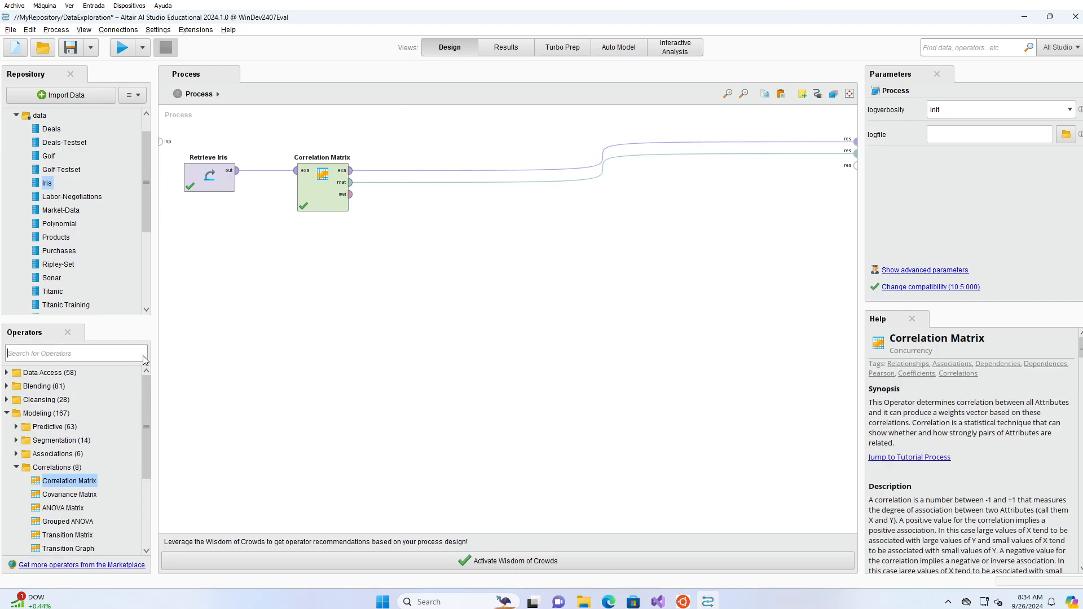
click(141, 354)
text(pc)
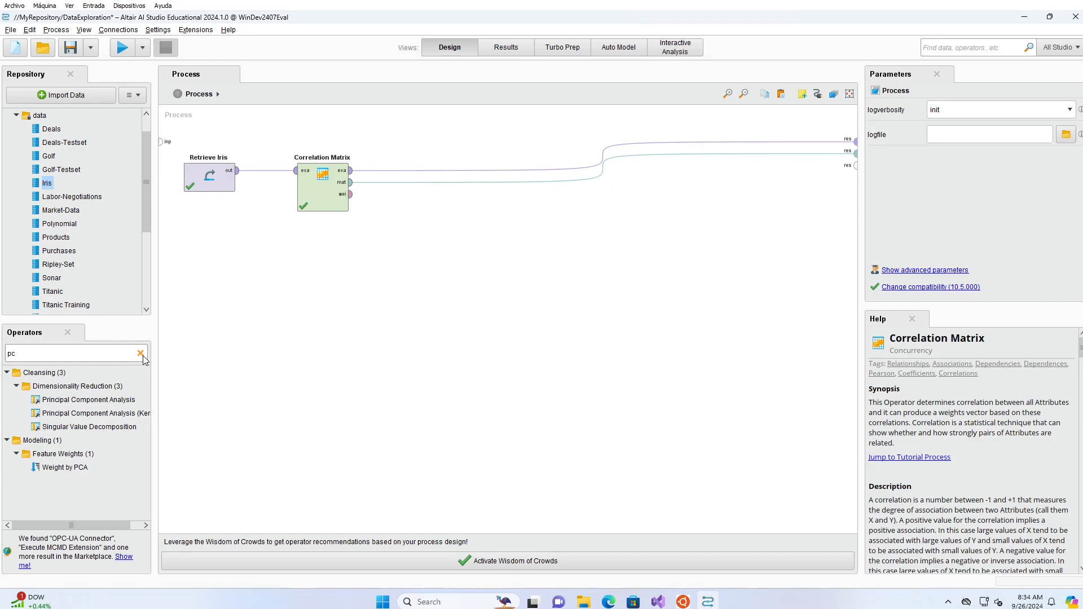
drag(113, 402, 240, 357)
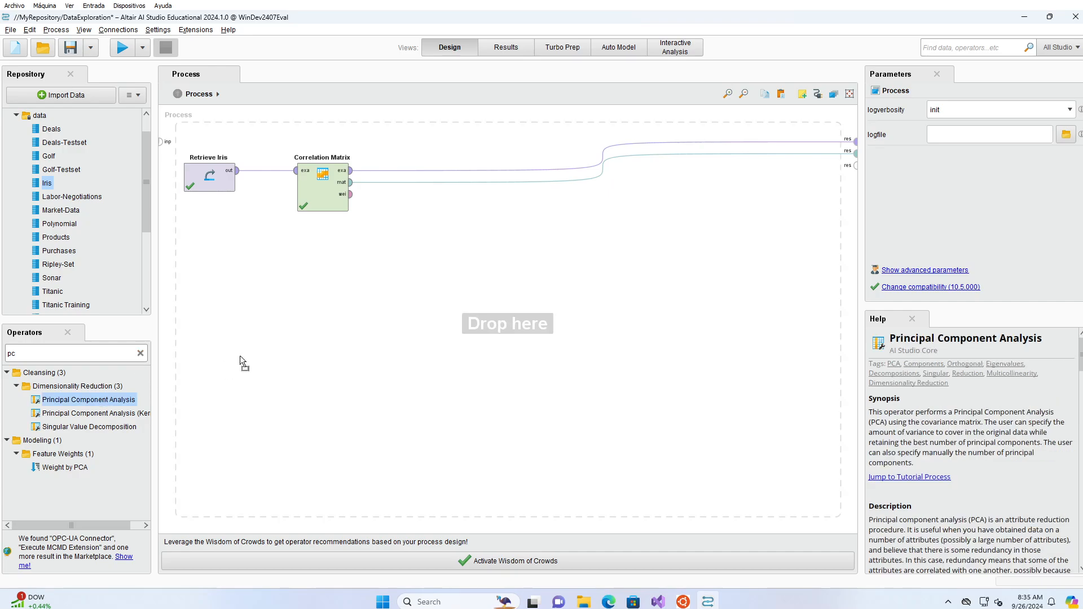
drag(425, 200, 431, 154)
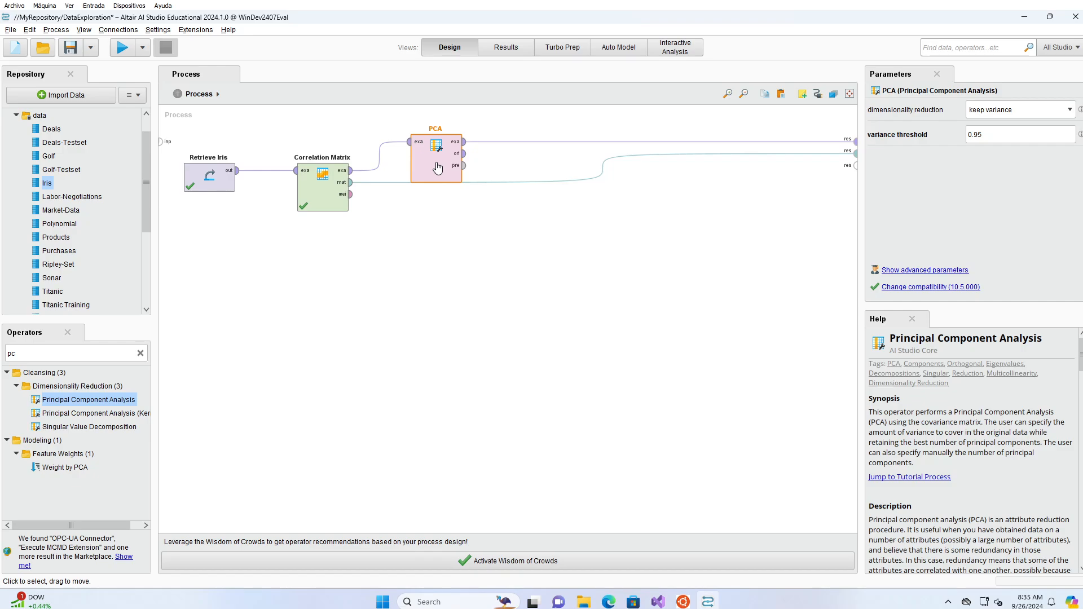
Step: Connect the PCA operator's pre output to the third result port and run the process
click(466, 163)
right_click(518, 164)
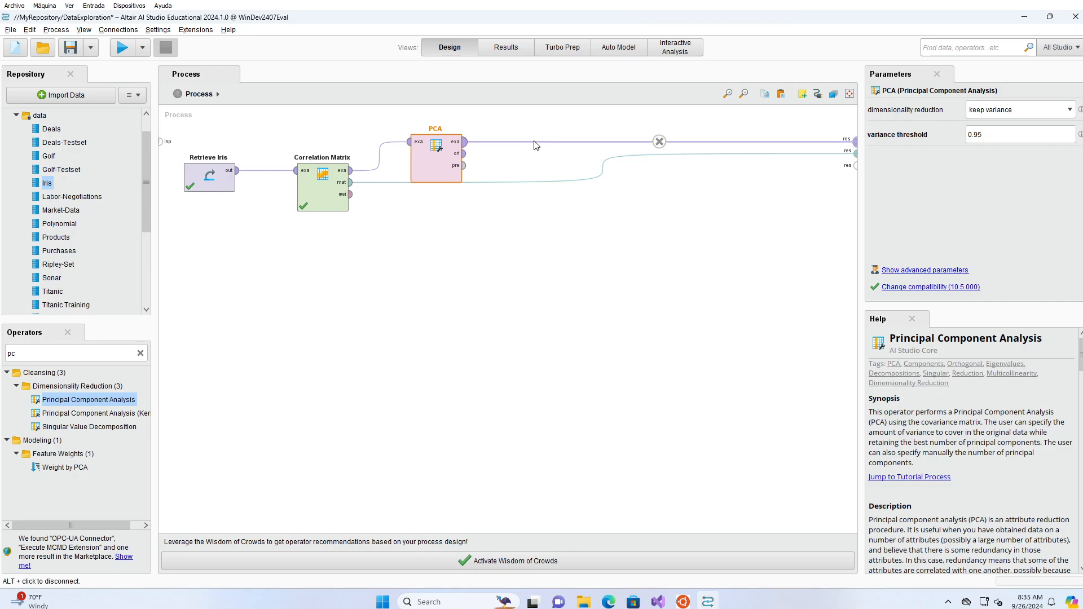
click(464, 168)
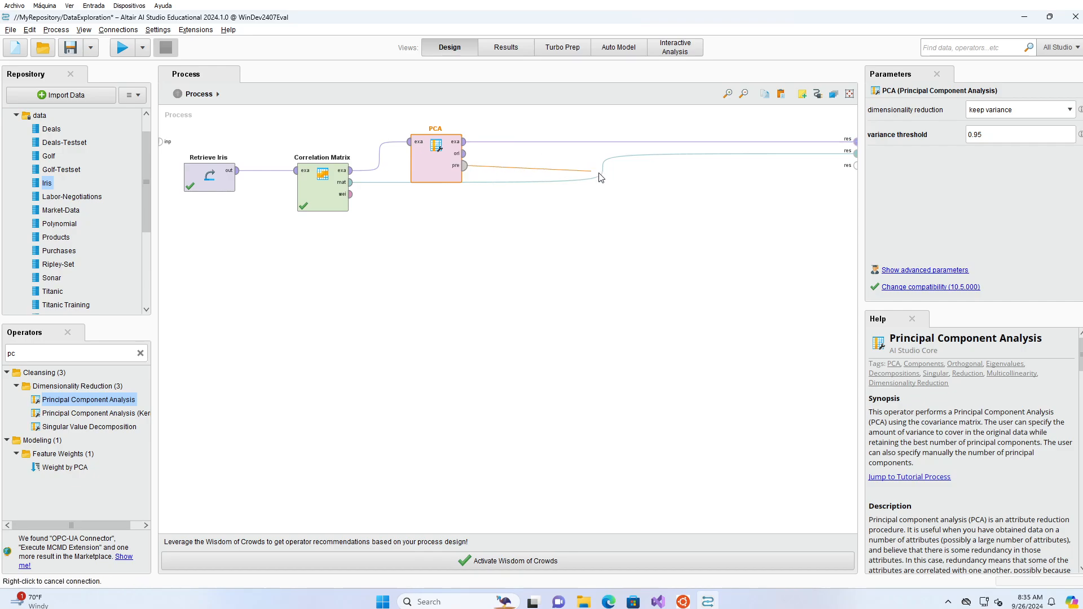
click(855, 168)
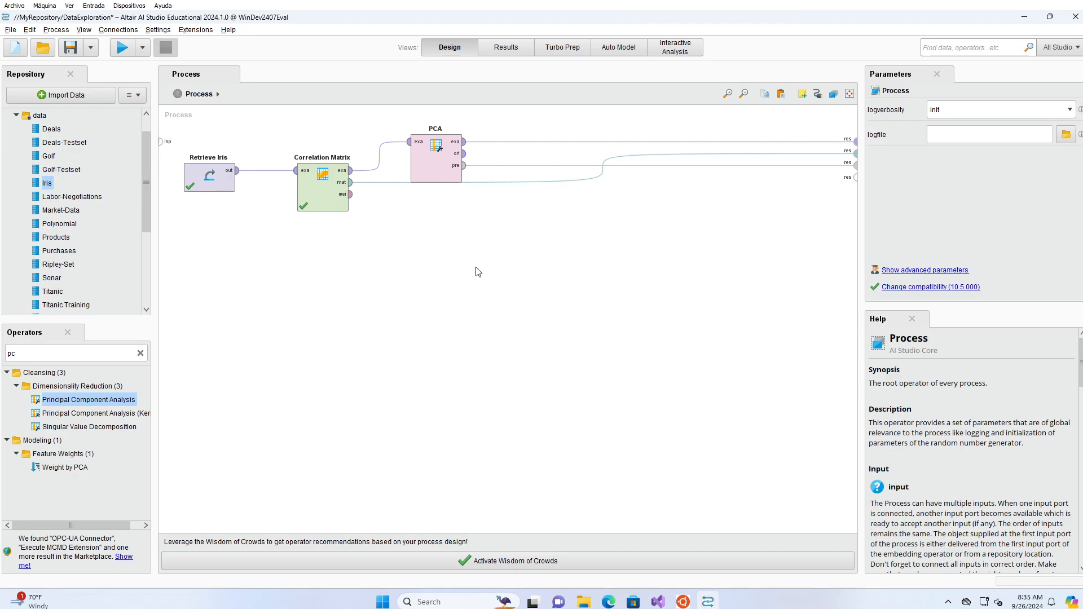
click(445, 162)
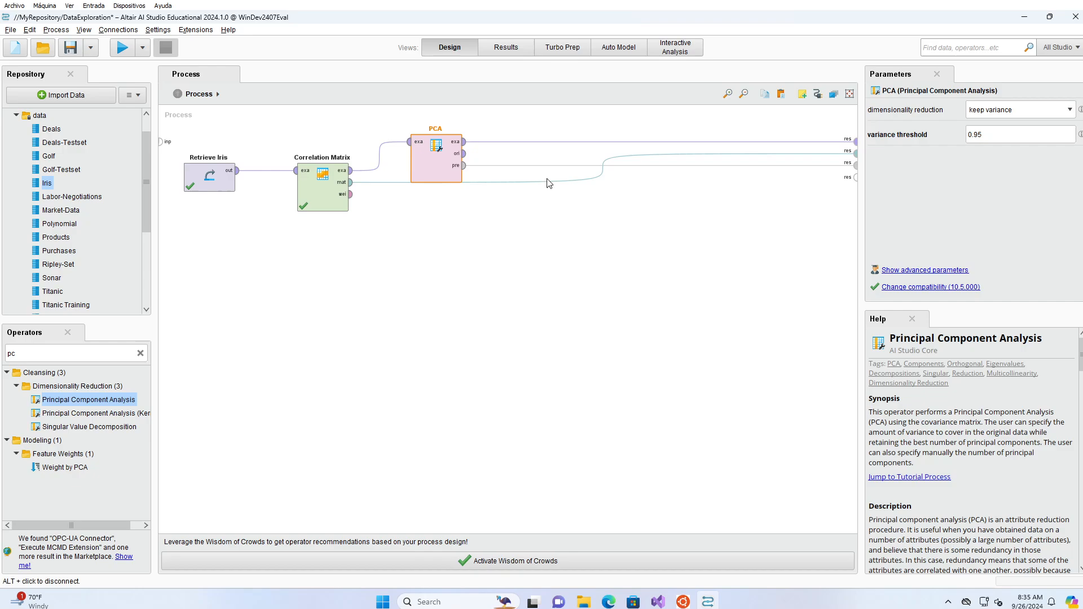
click(127, 50)
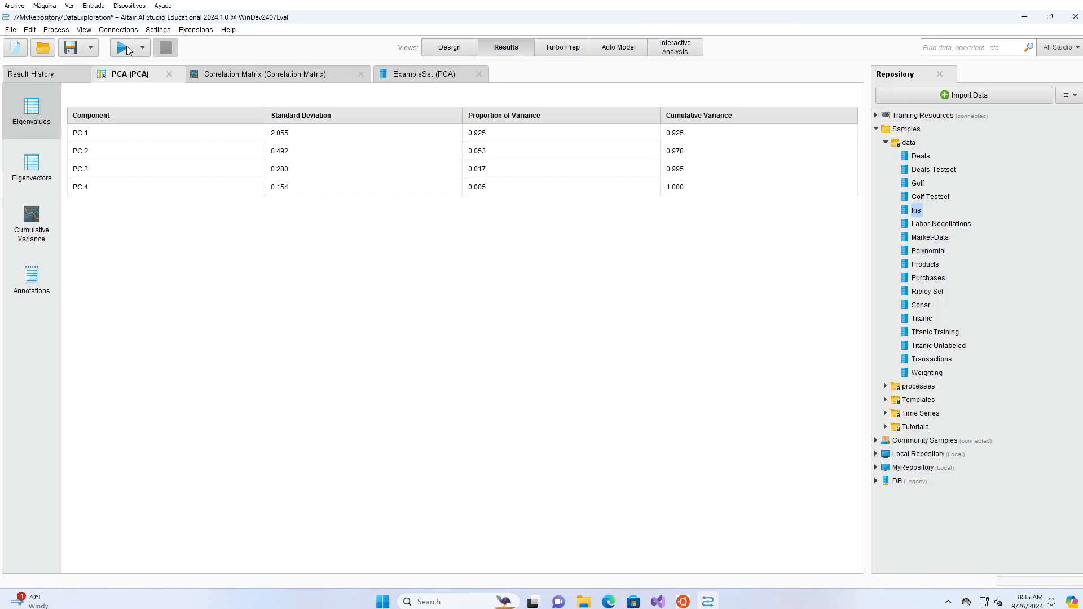
Step: Examine the PCA-transformed example set and the eigenvector weights of attributes a1 to a4 for each principal component
click(395, 80)
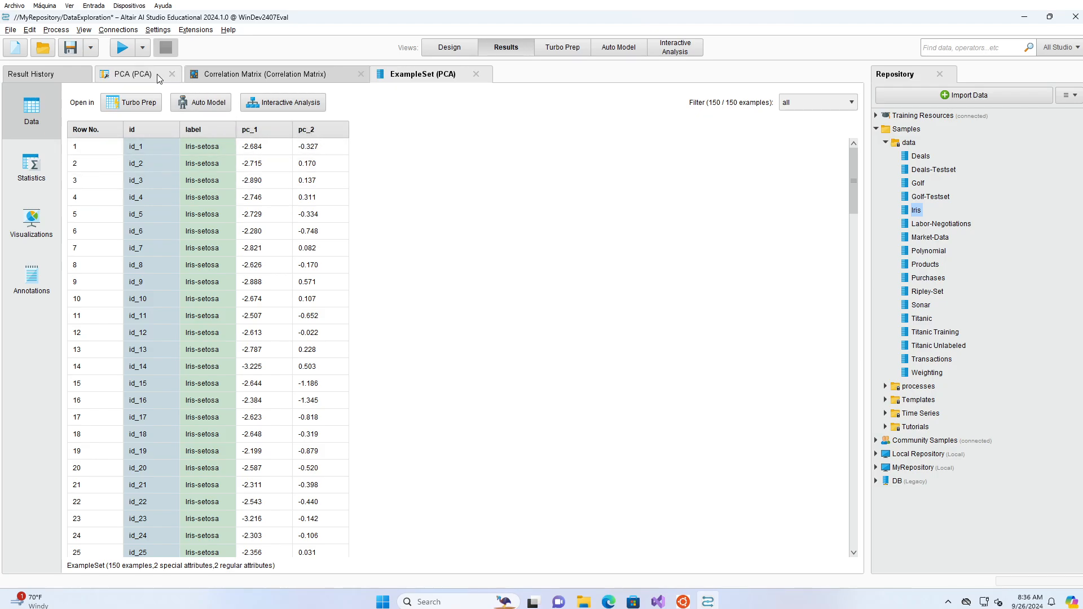
click(133, 76)
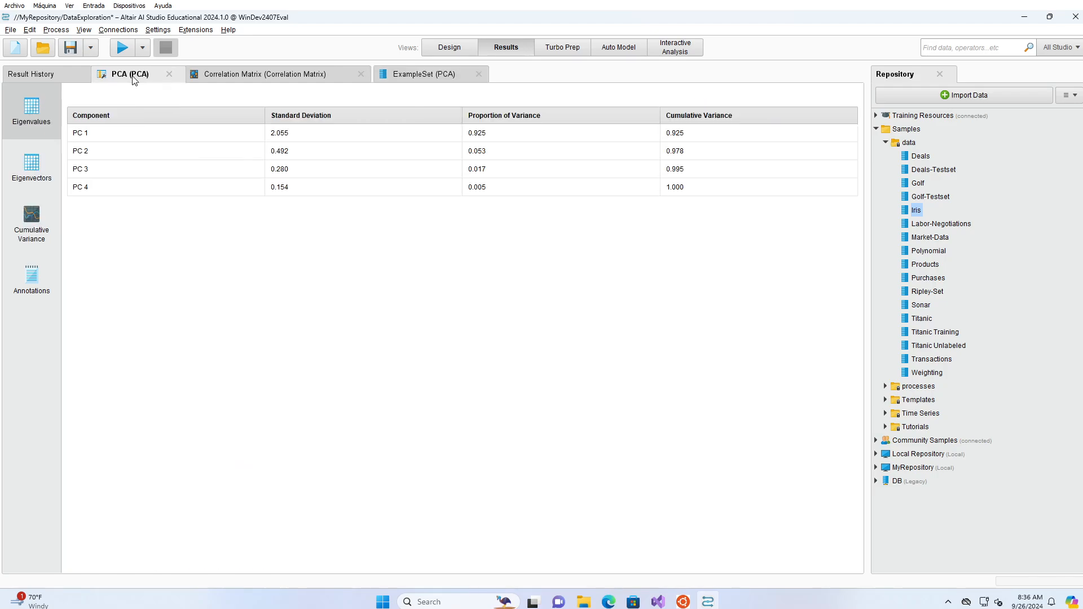
click(33, 167)
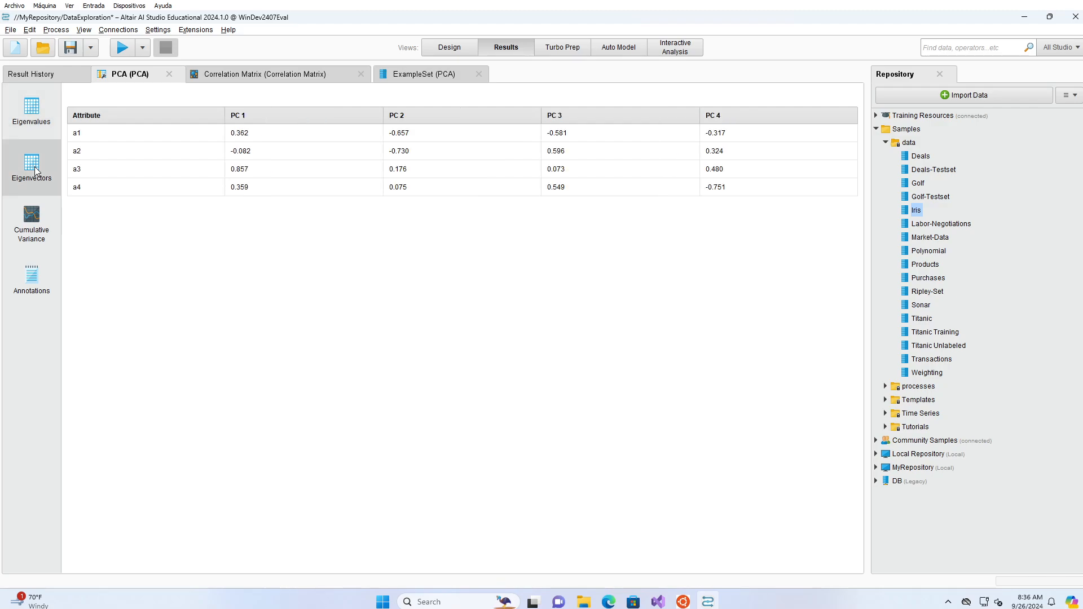
click(259, 134)
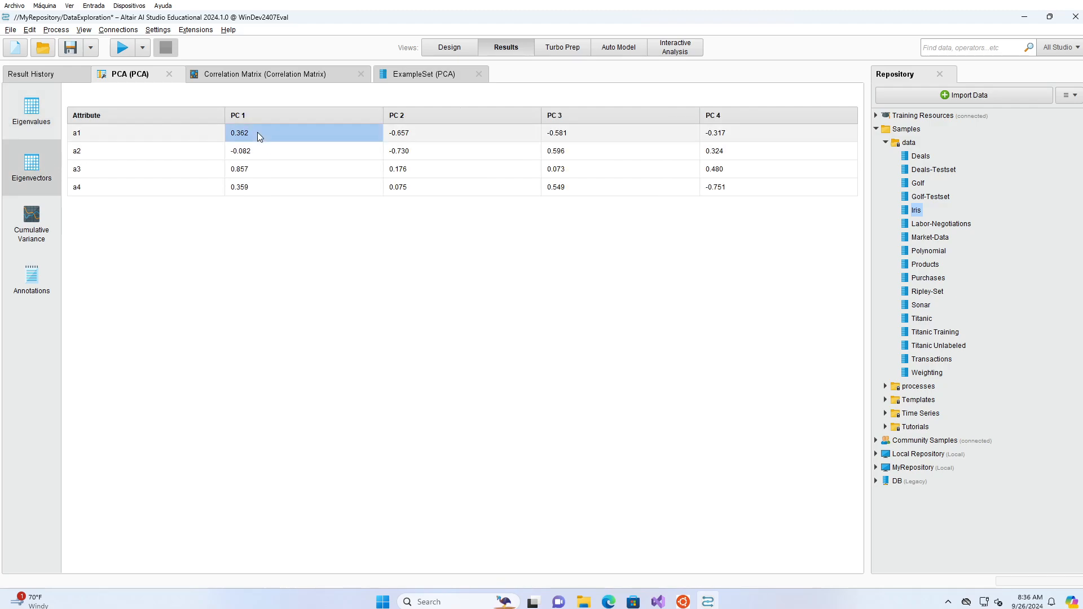
click(128, 135)
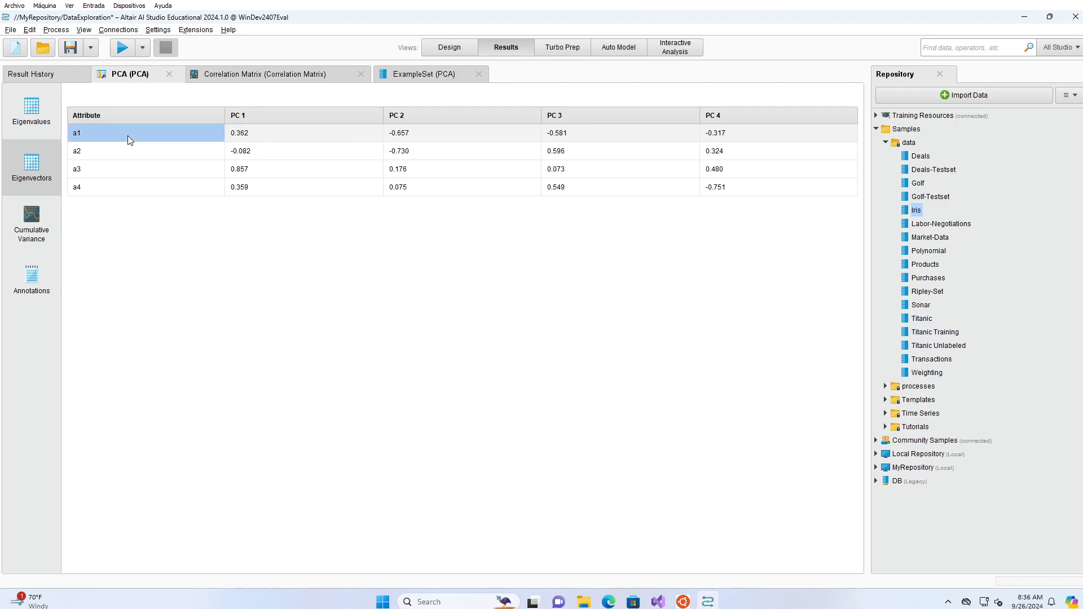
click(275, 149)
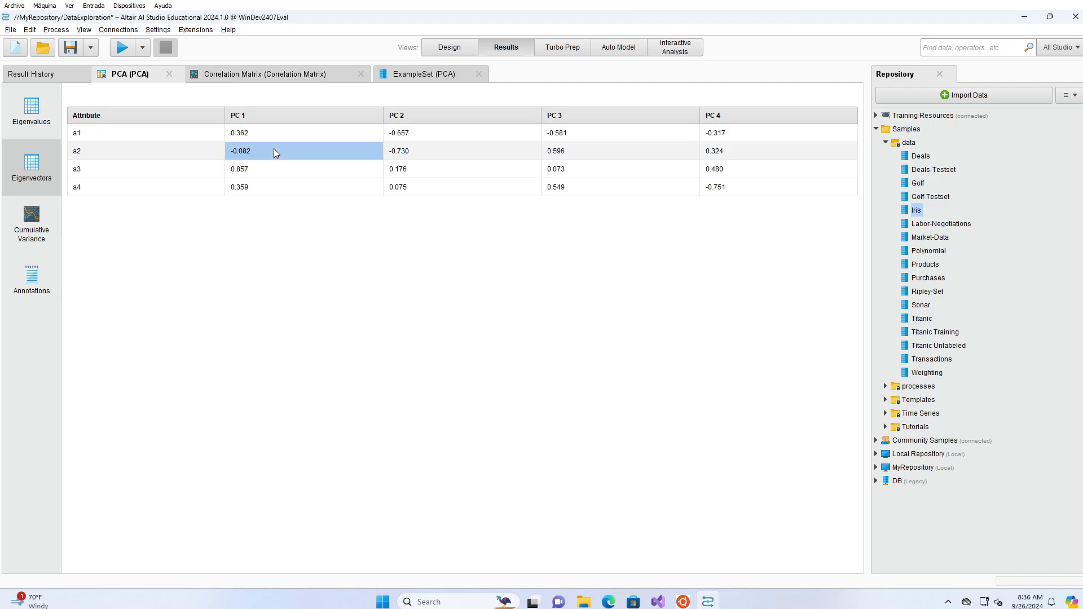
click(161, 151)
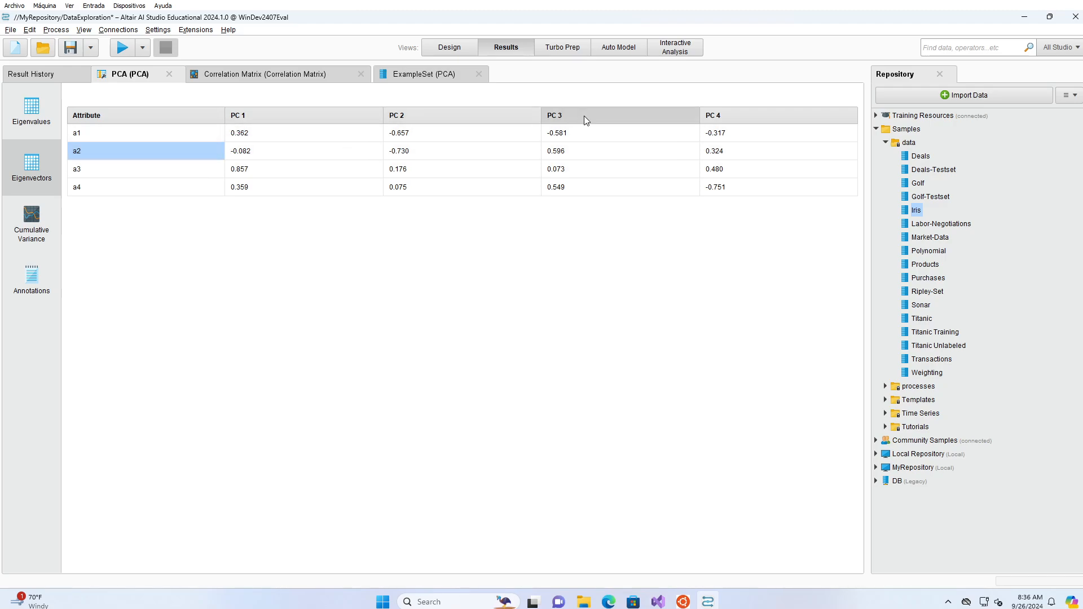
click(709, 193)
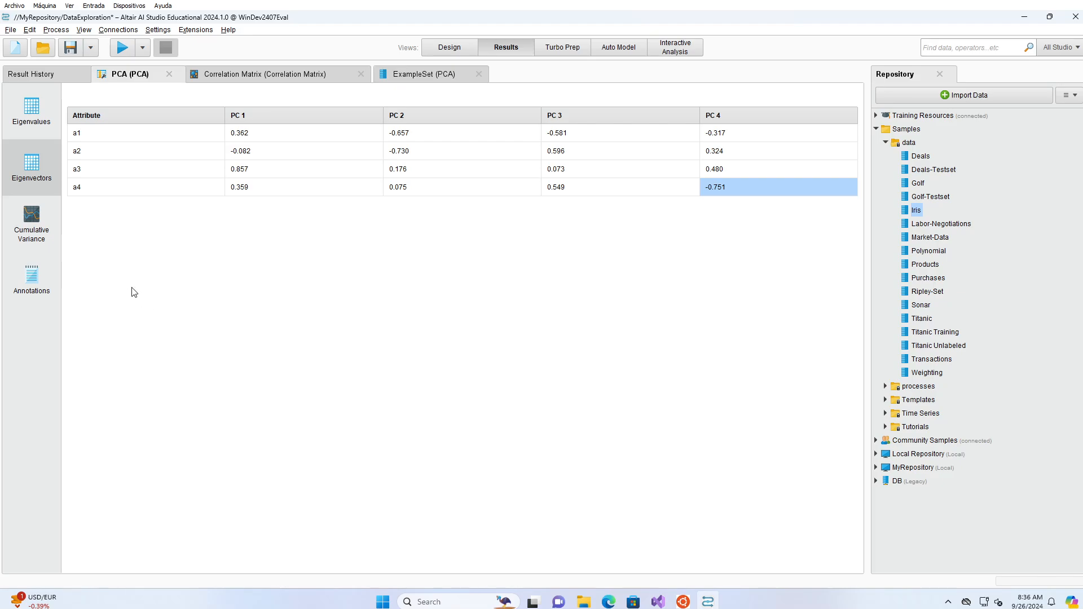
Step: Compare the cumulative variance plot with the eigenvalues table's proportion and cumulative variance for PC 1 and PC 2
click(39, 230)
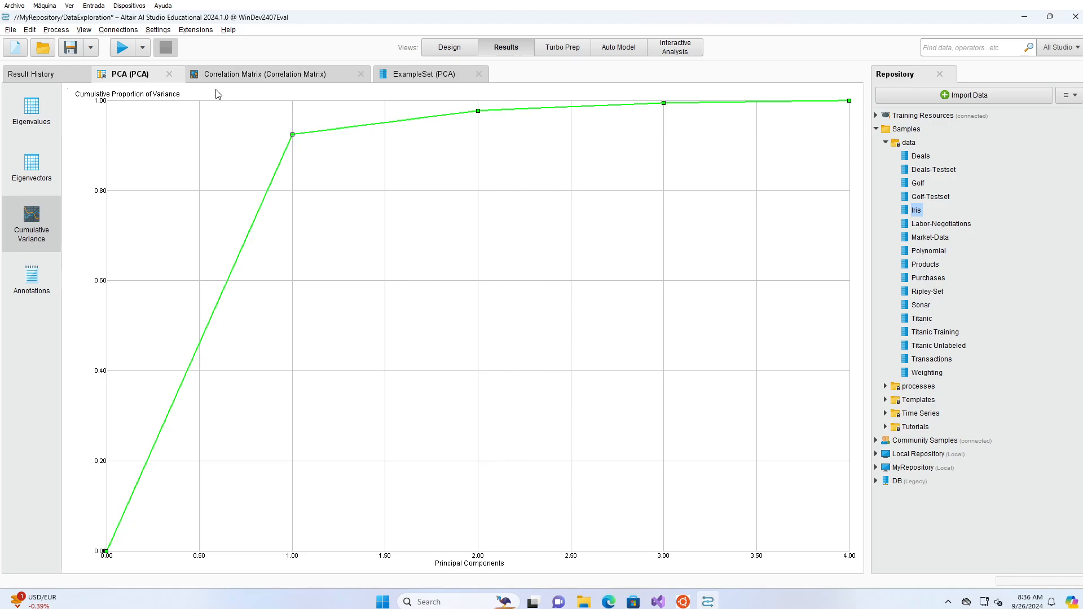
click(34, 125)
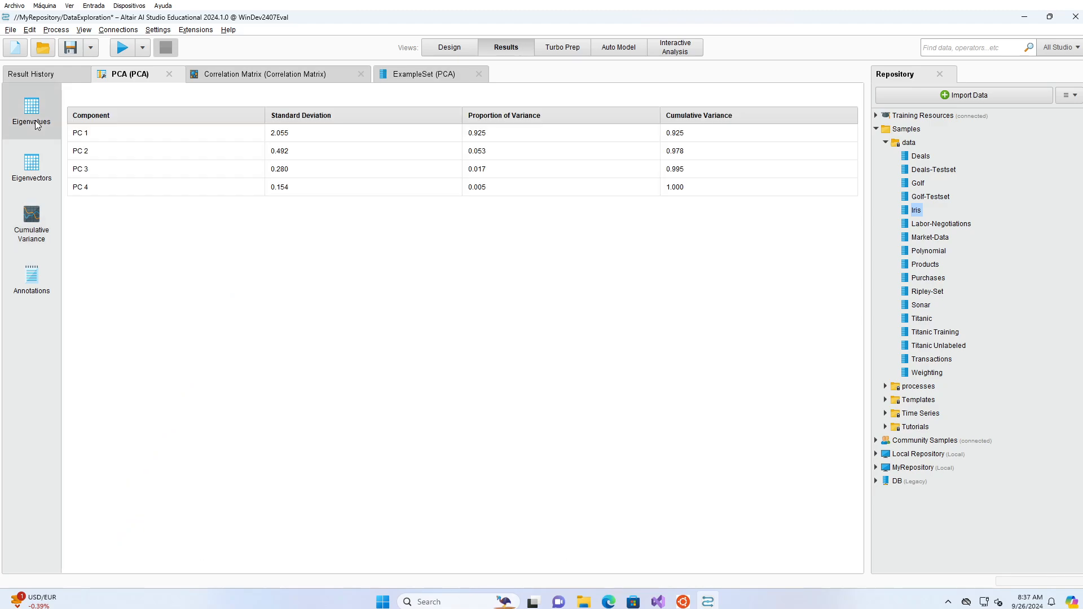
click(699, 136)
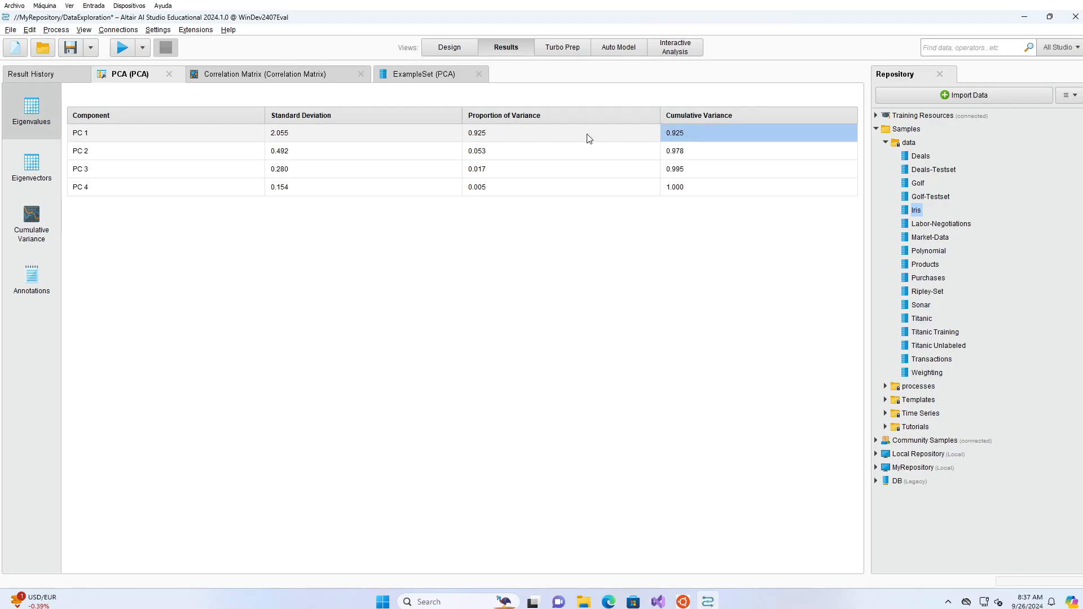
click(571, 135)
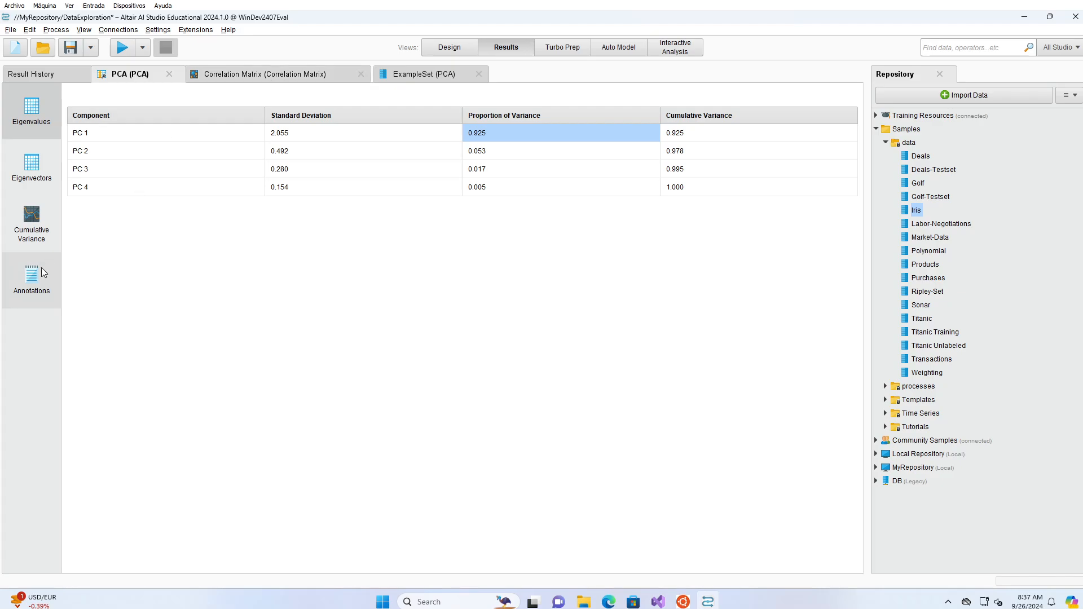
click(31, 225)
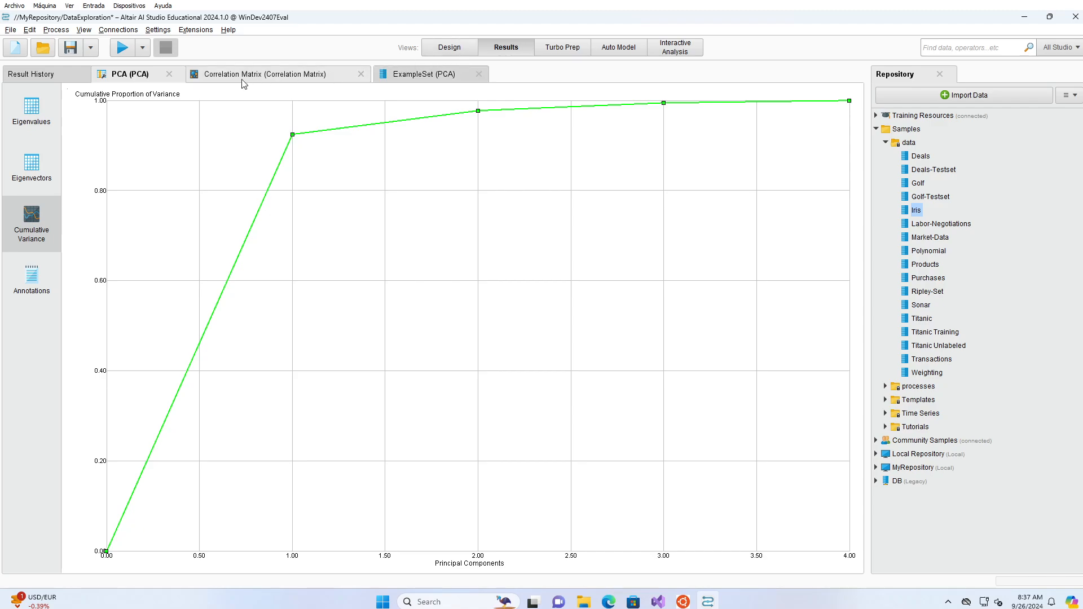
click(38, 128)
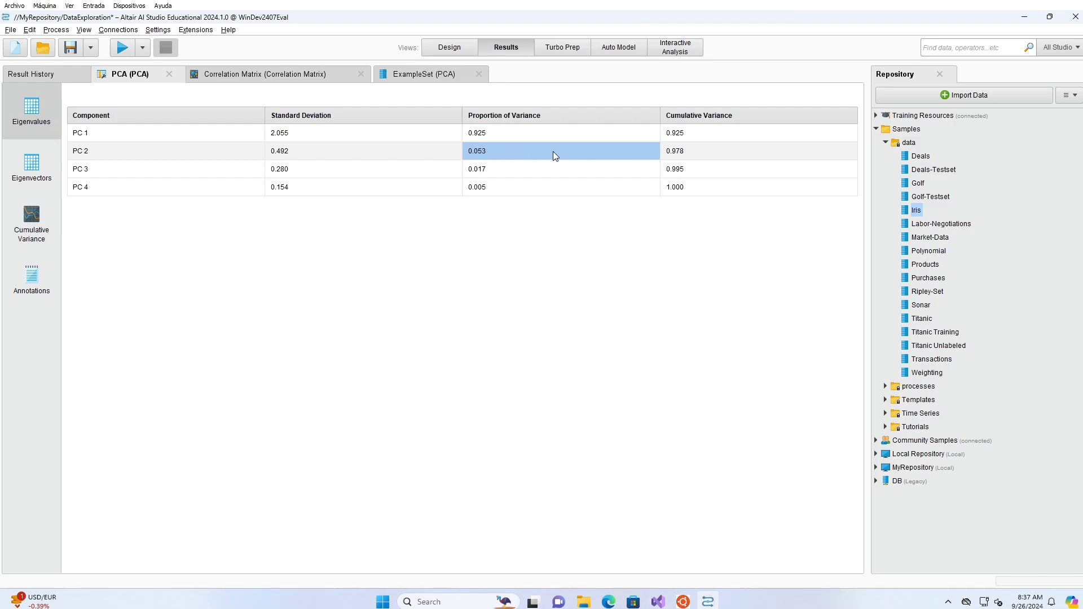
click(689, 159)
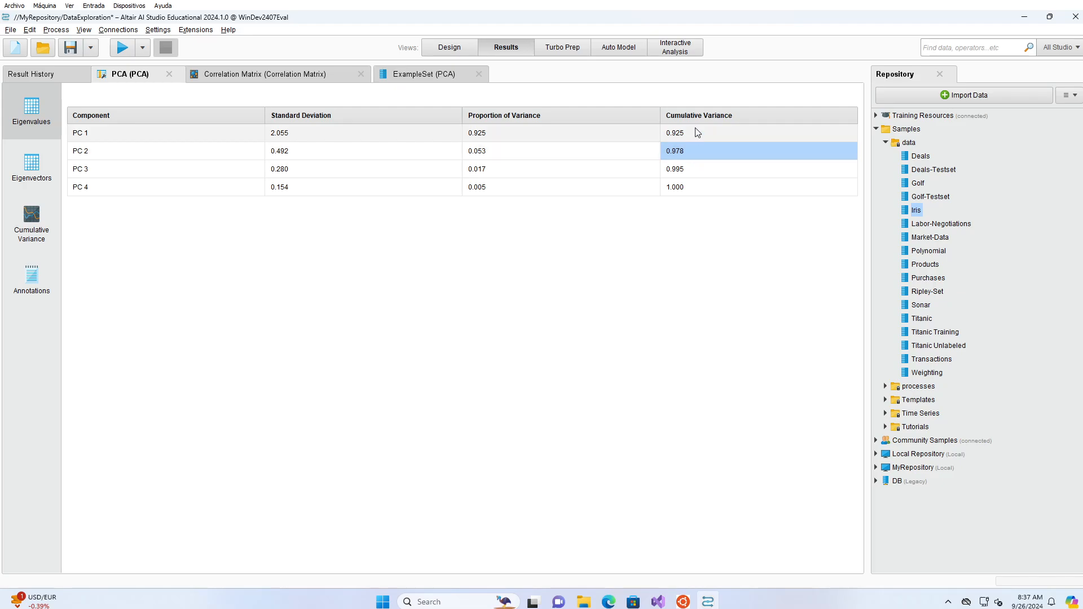
click(695, 129)
click(698, 160)
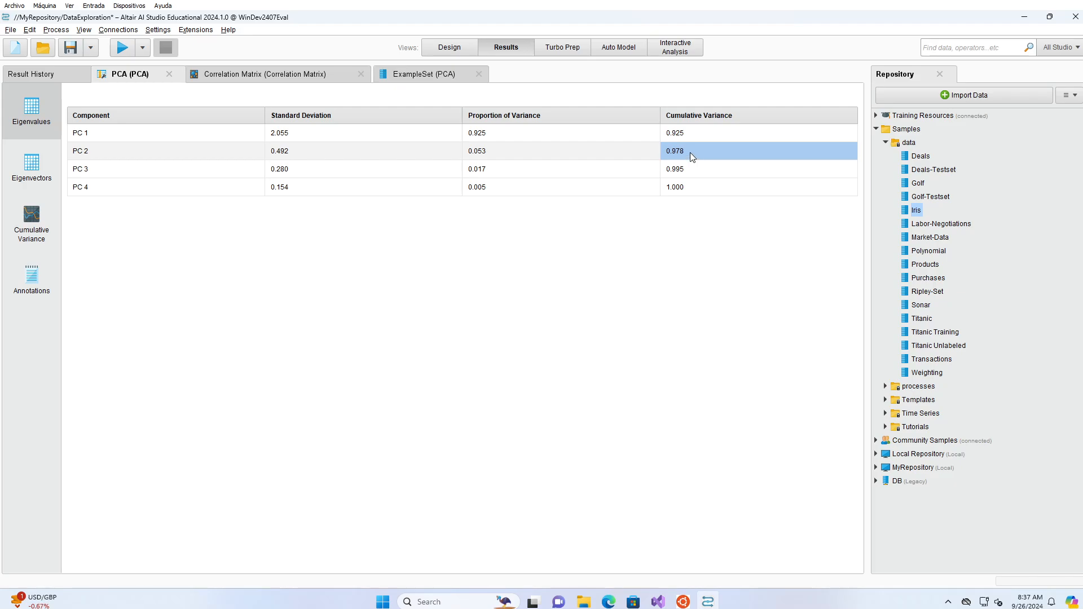
Step: Check the cumulative variance of PC 3 and PC 4, then rerun the process with the PCA variance threshold set to 0.99
click(688, 170)
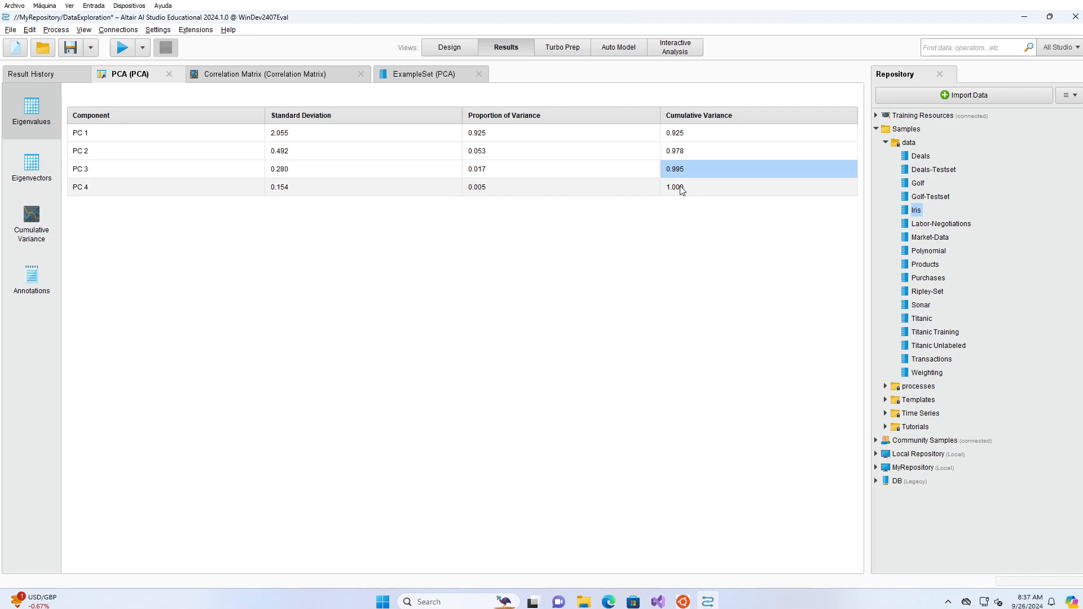
click(681, 187)
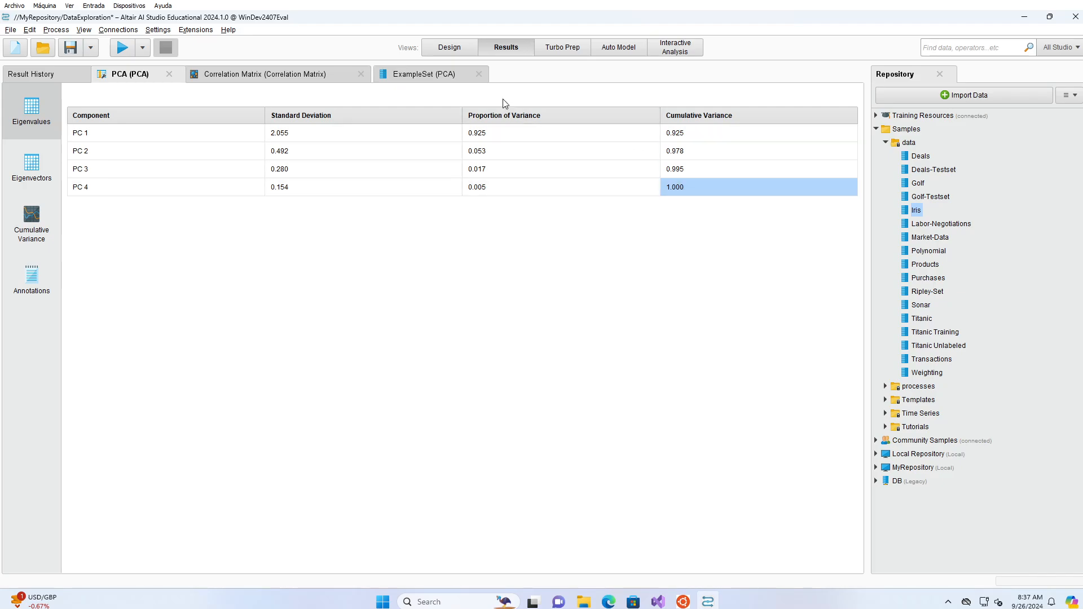
click(437, 49)
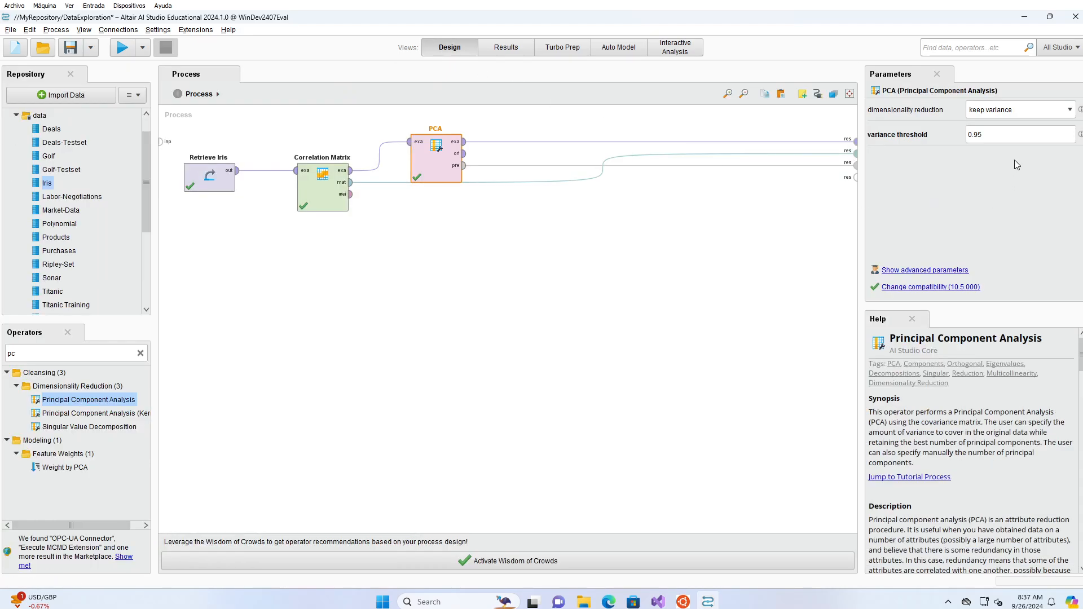
click(1011, 135)
text(9)
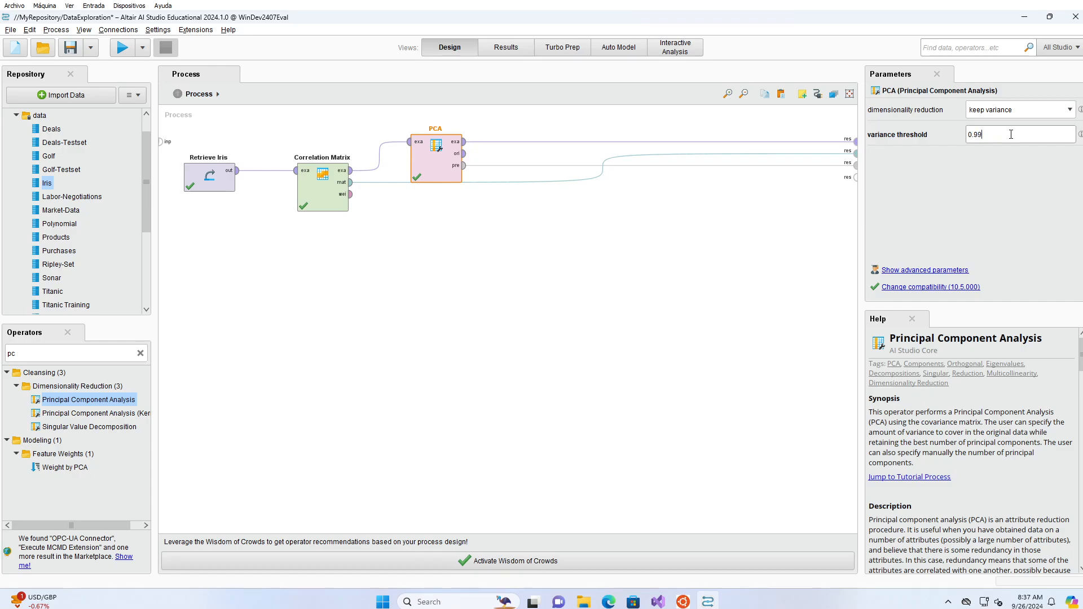
click(122, 49)
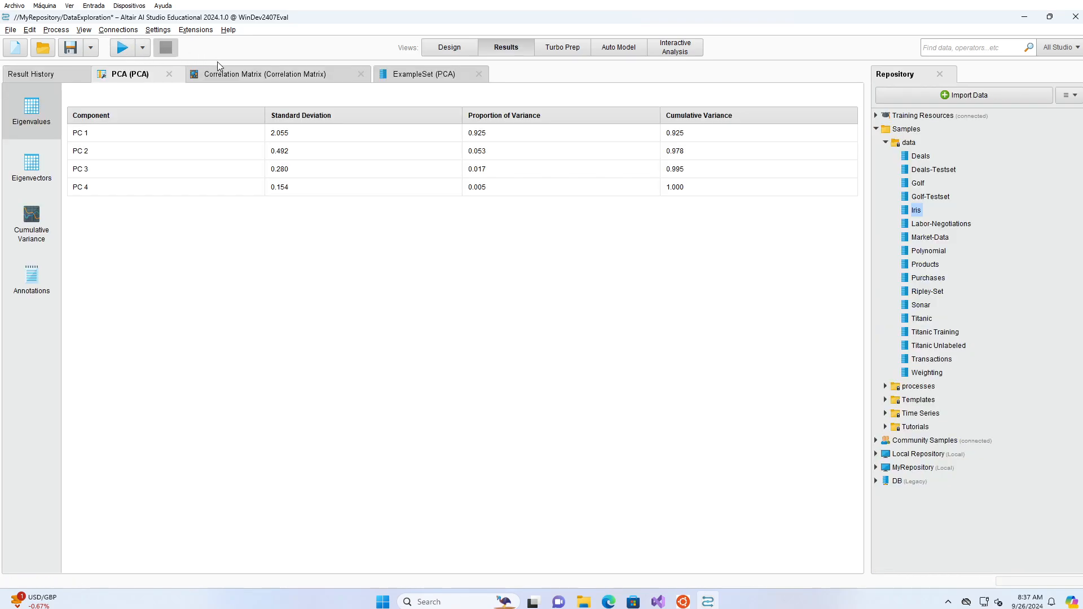
Step: Review the rerun's PCA example set and correlation matrix, and examine the PCA cumulative variance plot
click(419, 74)
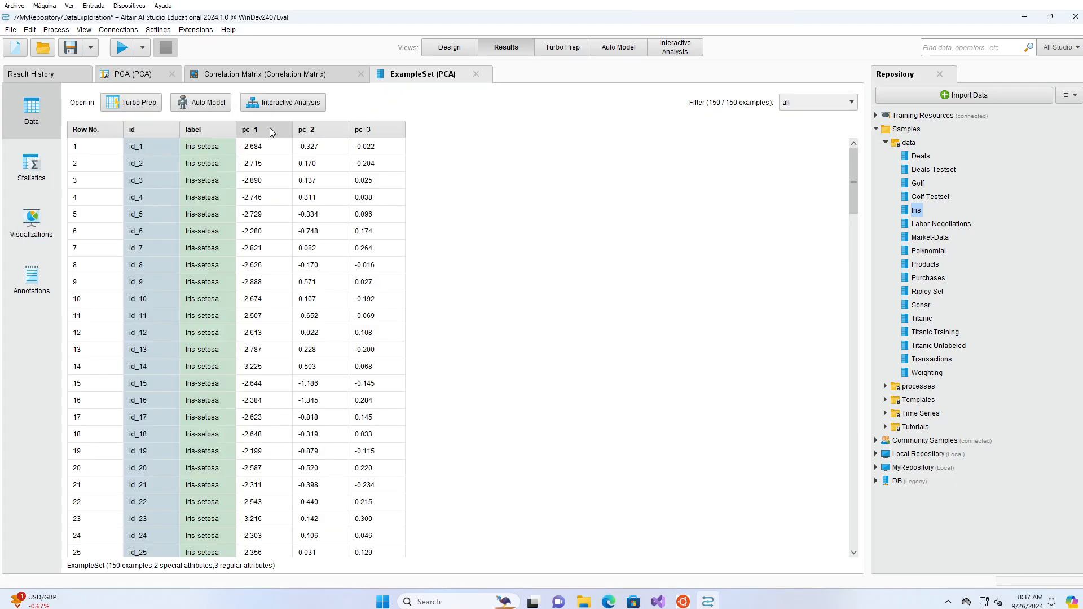
click(271, 75)
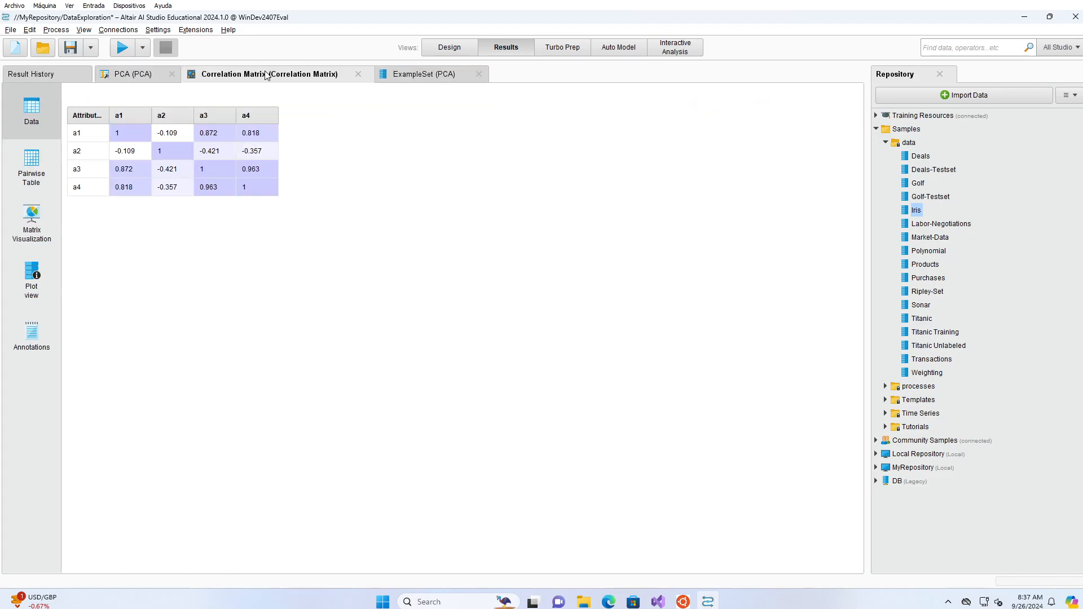
click(141, 74)
click(45, 212)
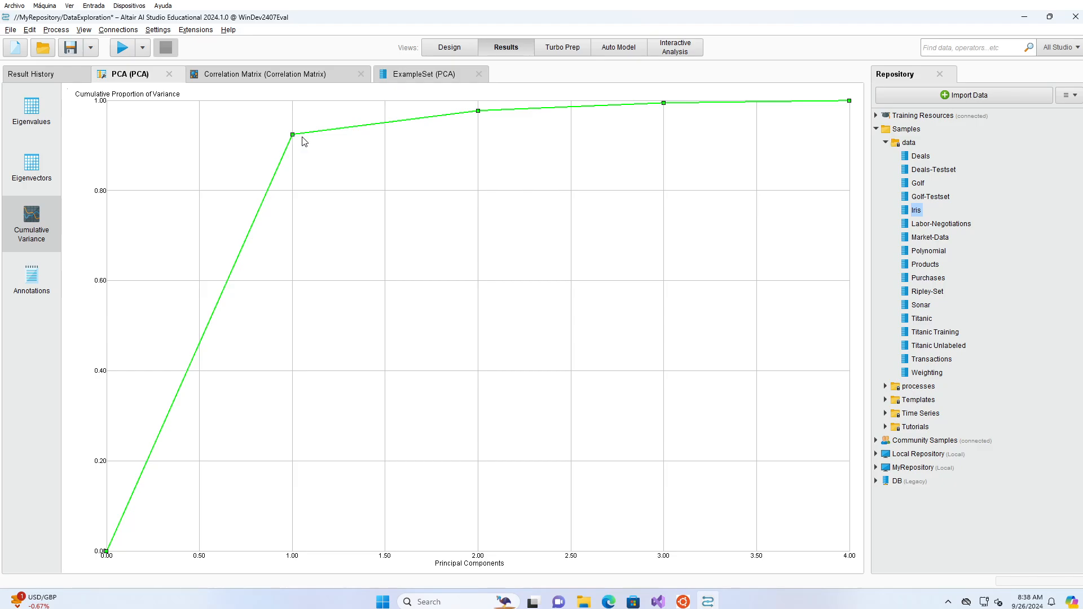
Step: Rerun the process with the PCA variance threshold set to 0.9 and inspect the components in the resulting example set
click(443, 49)
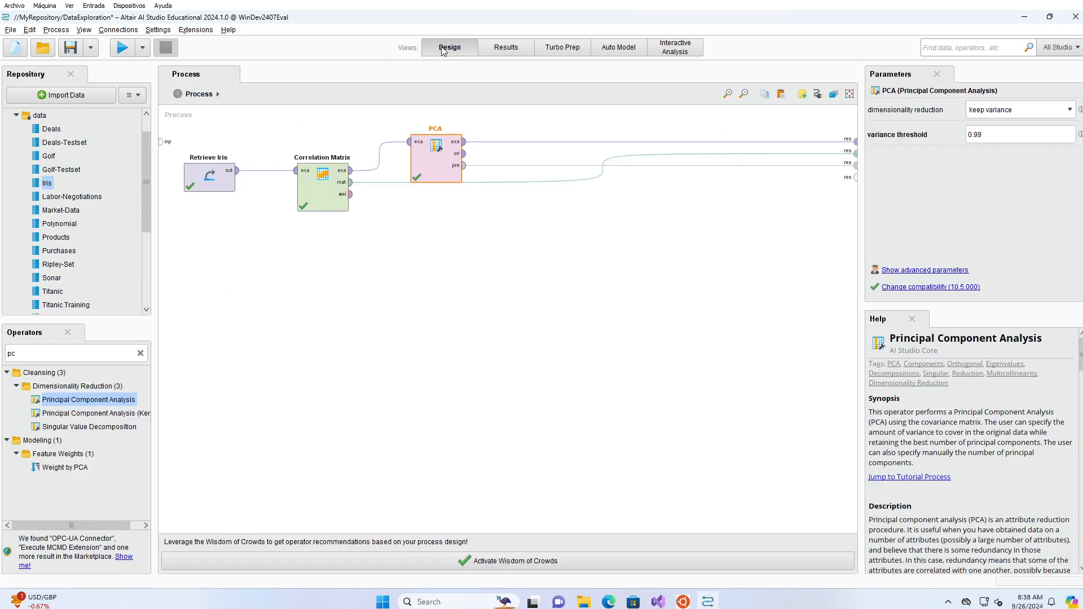
click(987, 134)
text(0)
click(130, 48)
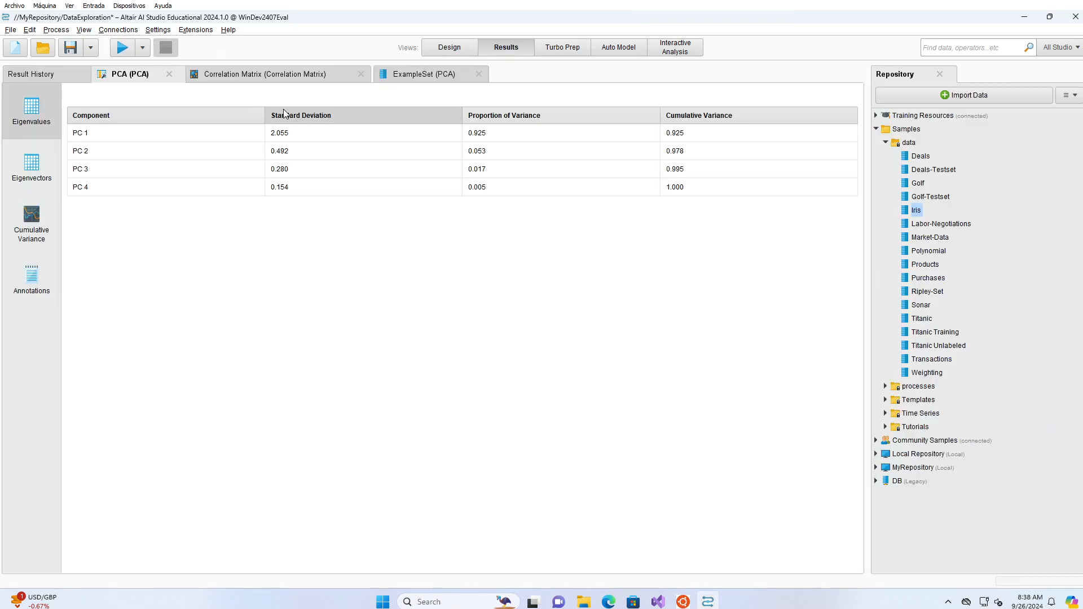
click(387, 79)
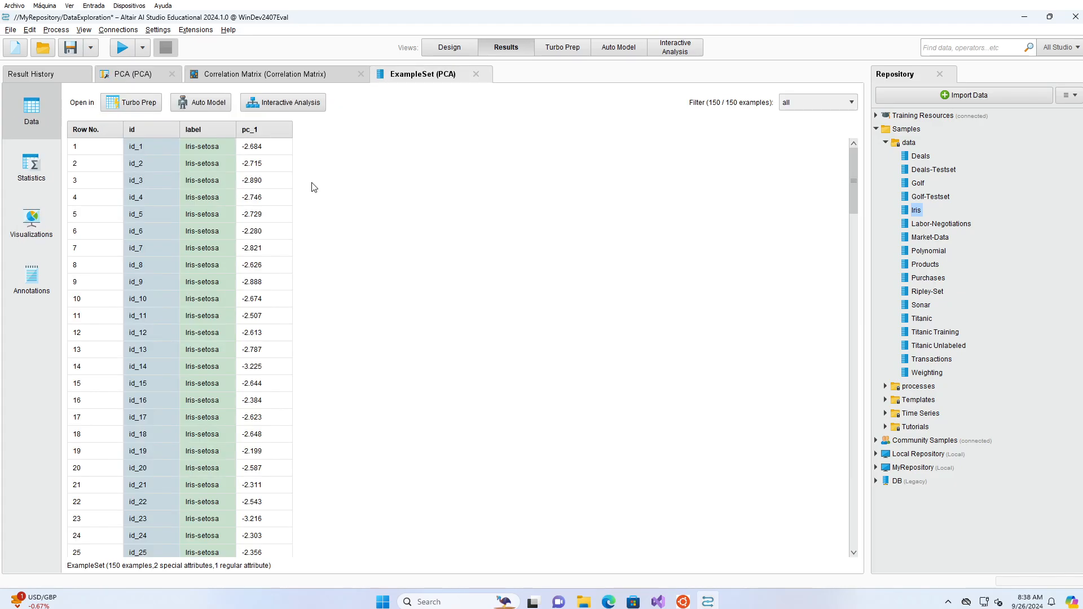
click(272, 183)
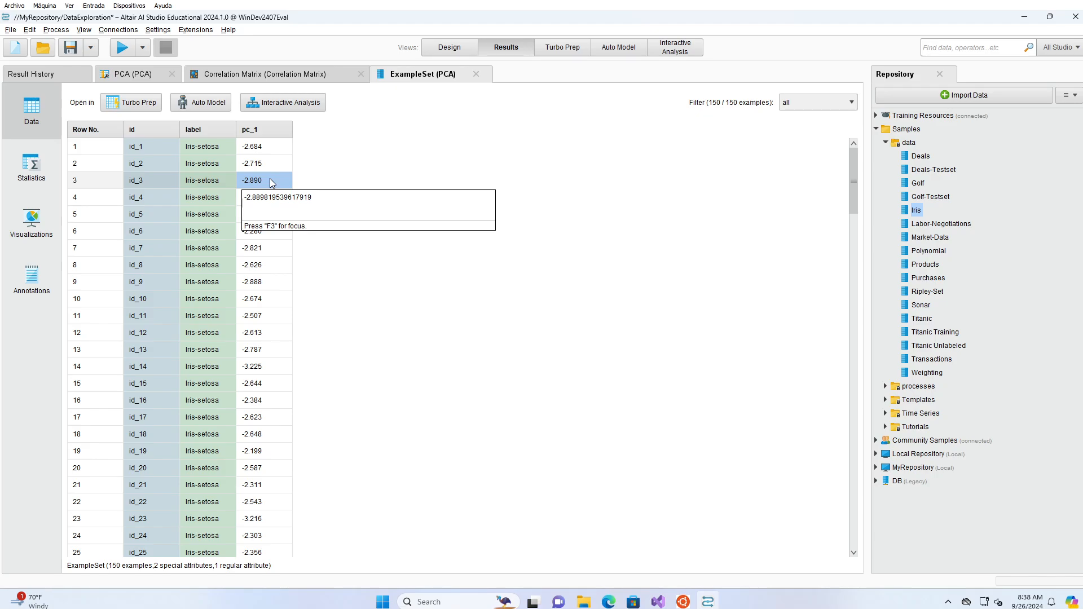
Step: Return to the process design and insert a second Correlation Matrix operator between PCA and the first result port
click(435, 49)
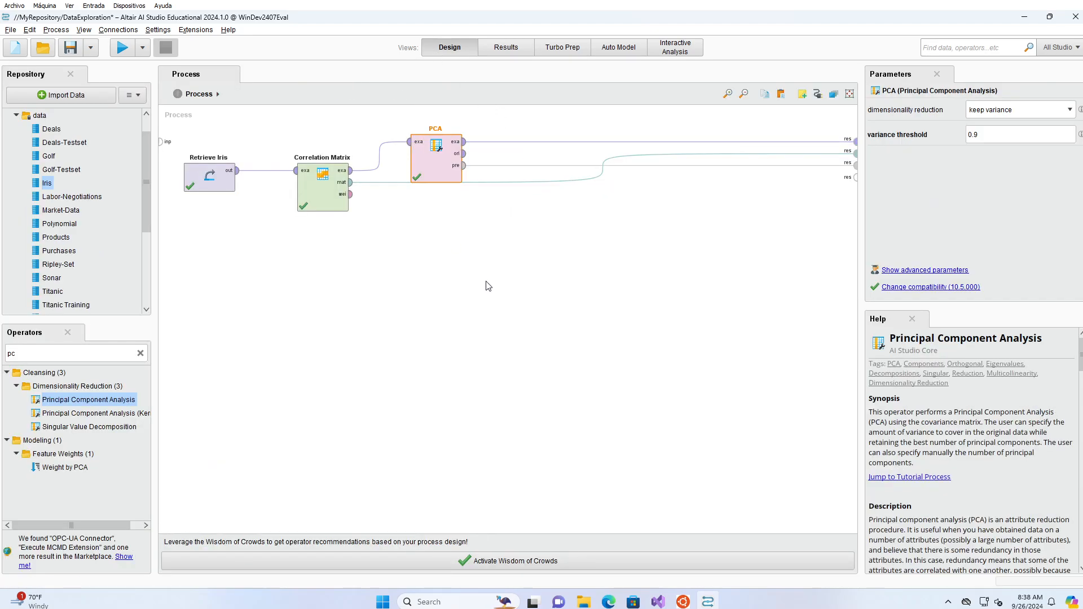
drag(140, 396, 99, 401)
click(141, 353)
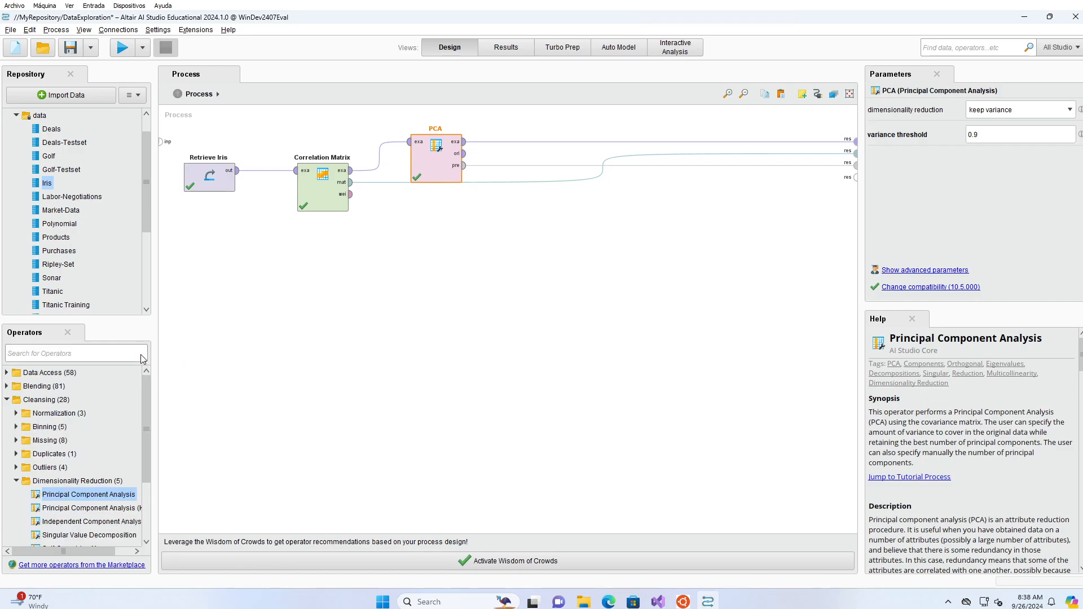
text(corr)
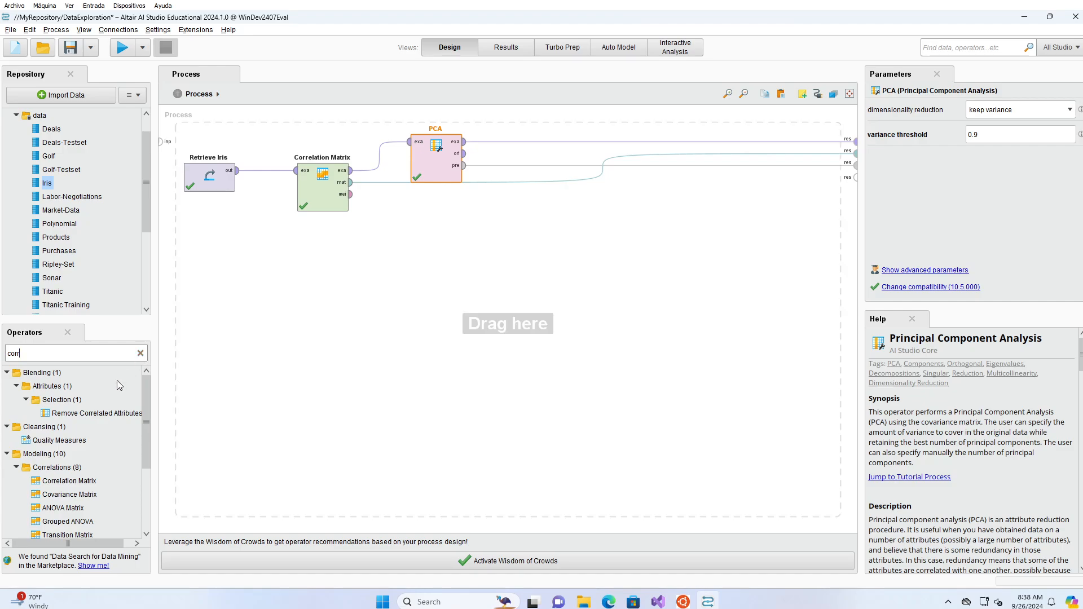
drag(51, 481, 206, 479)
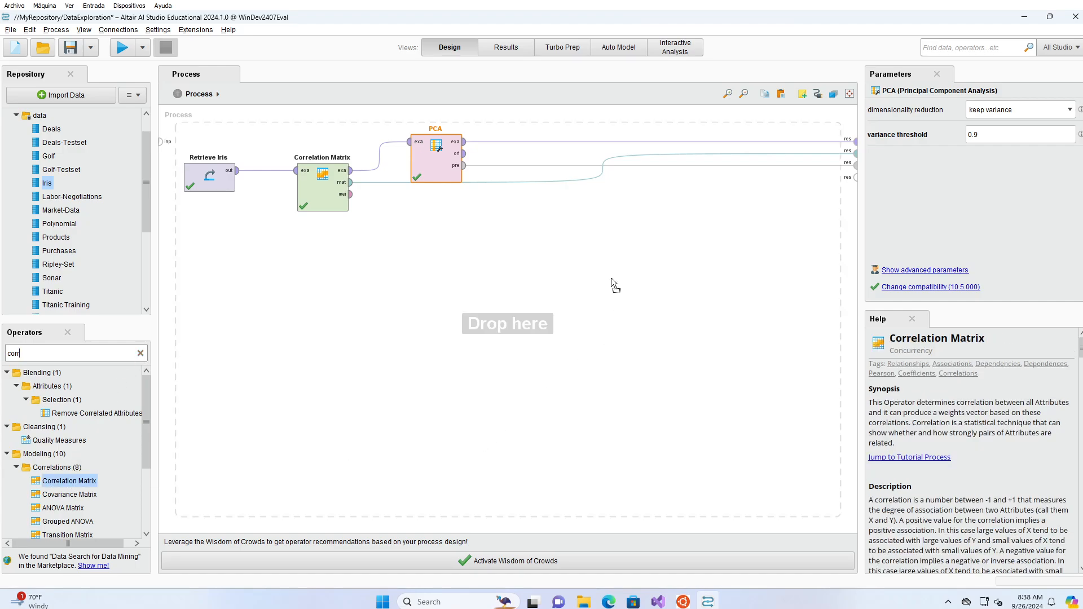
drag(552, 152, 550, 146)
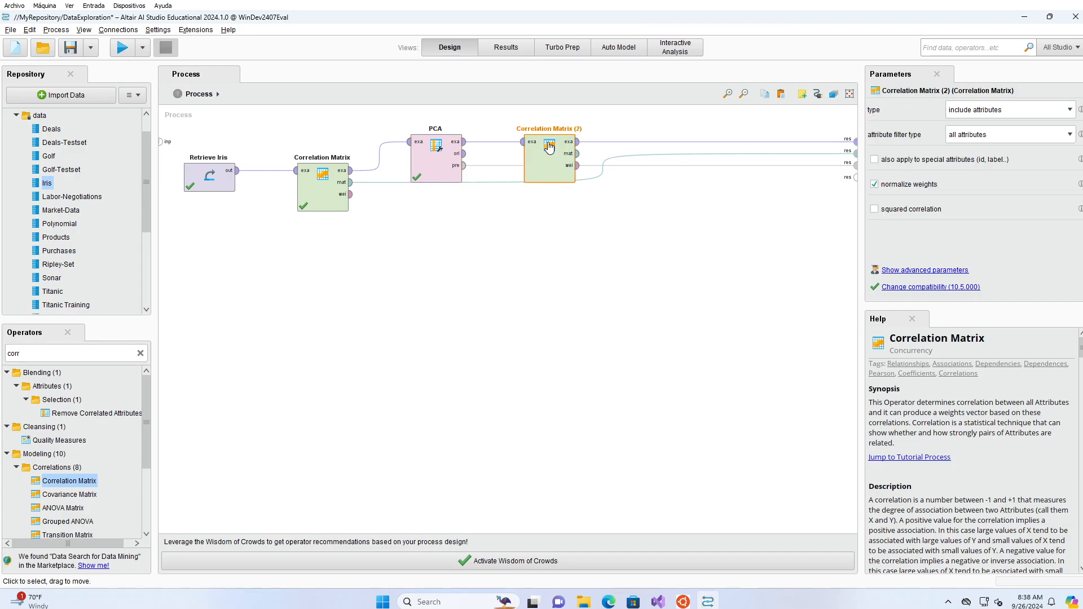
Step: Set the PCA operator's variance threshold to 0.99
click(436, 150)
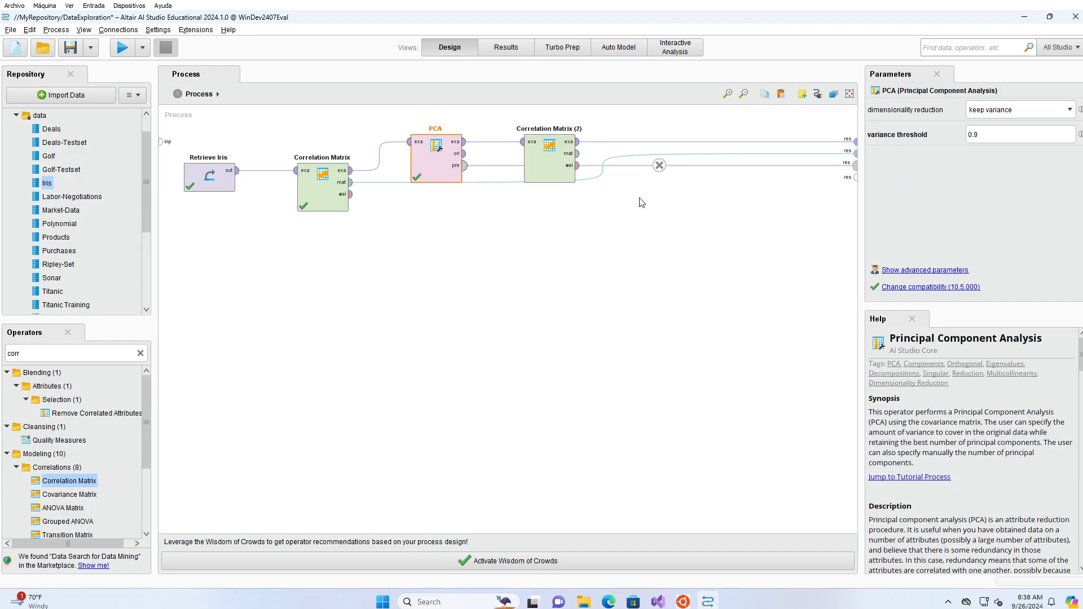
click(995, 136)
text(9)
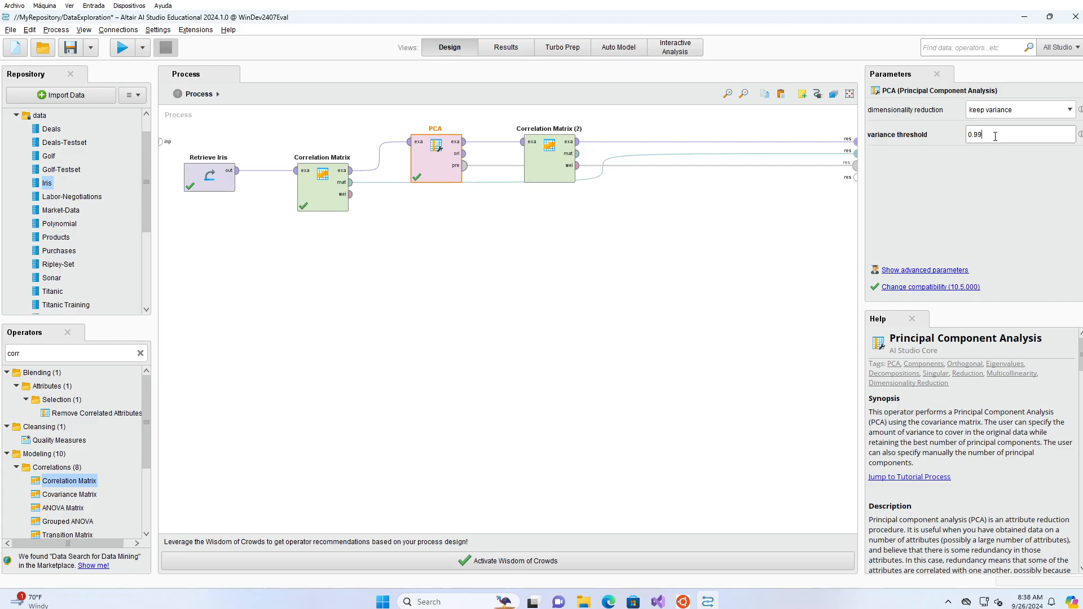
Step: Connect the second Correlation Matrix's mat output to the fourth result port and run the process
click(555, 167)
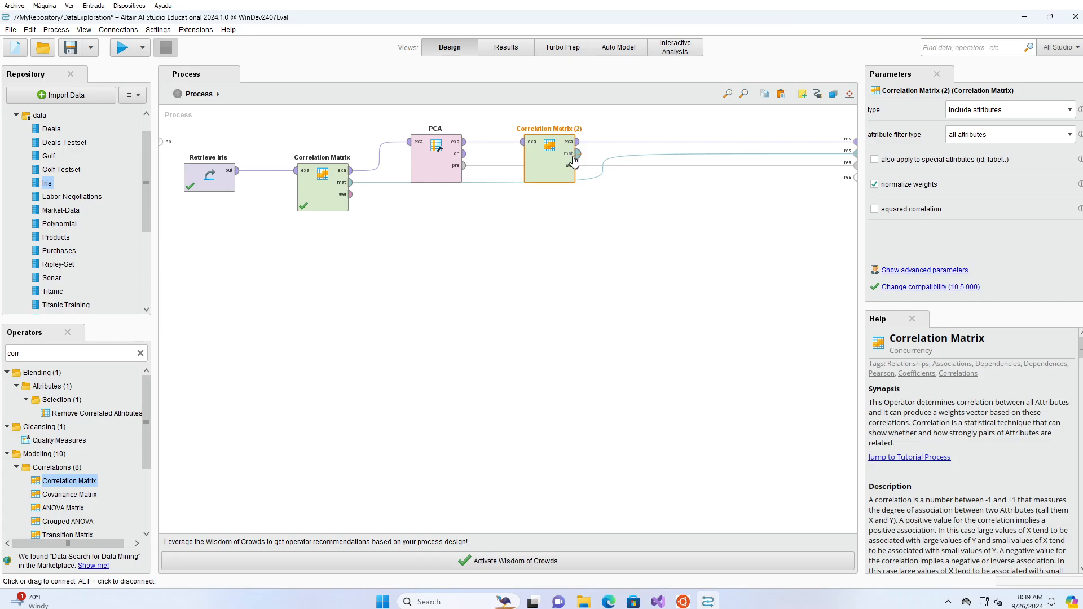
click(577, 153)
click(855, 177)
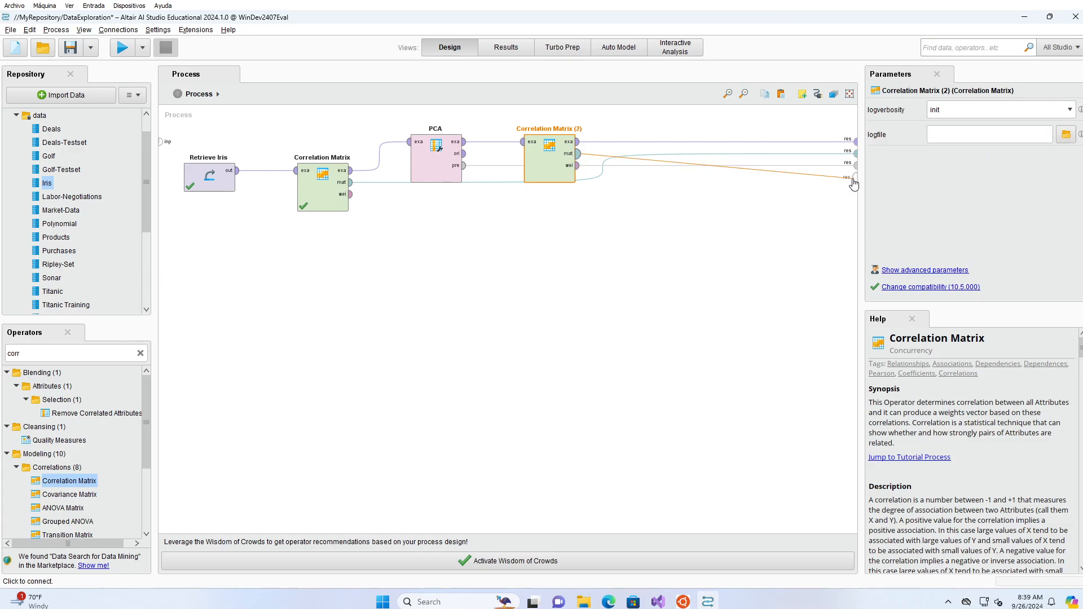
click(123, 48)
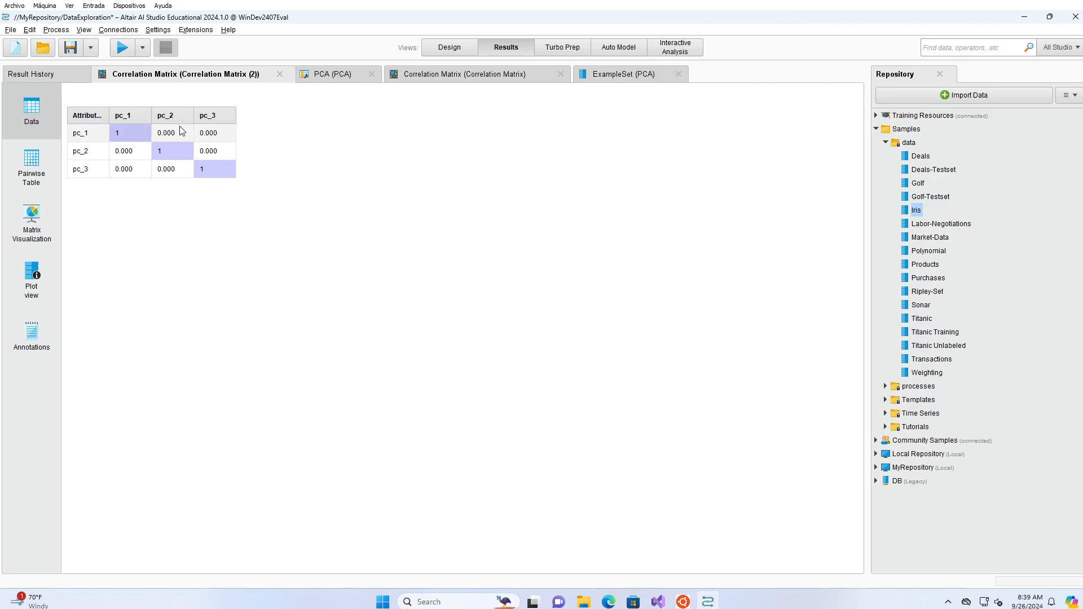
Step: Return to the process design and delete the second Correlation Matrix and the Retrieve Iris operators
click(441, 49)
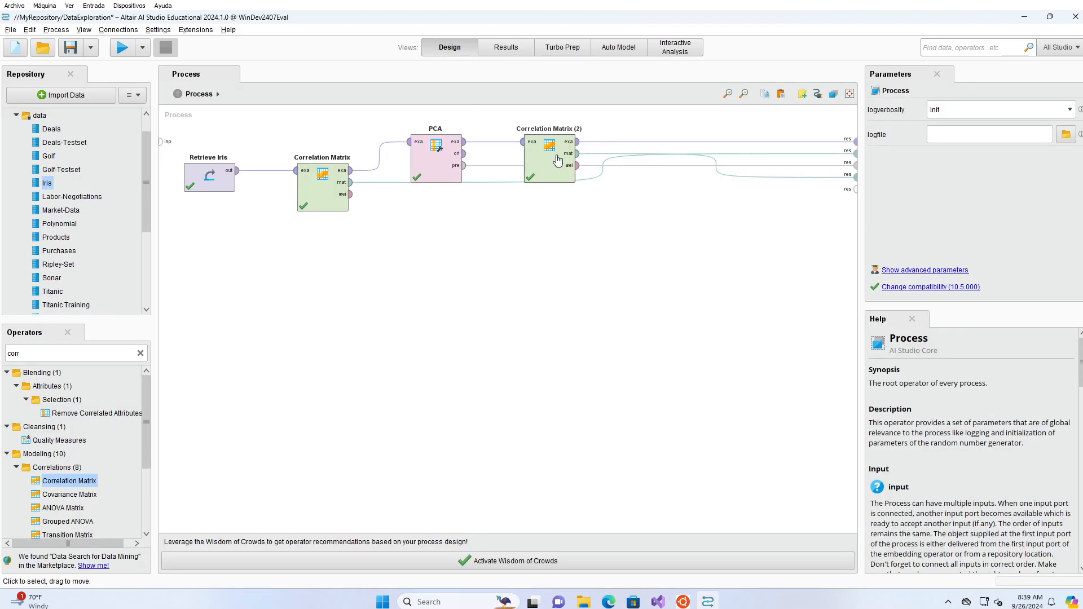
click(541, 164)
key(Delete)
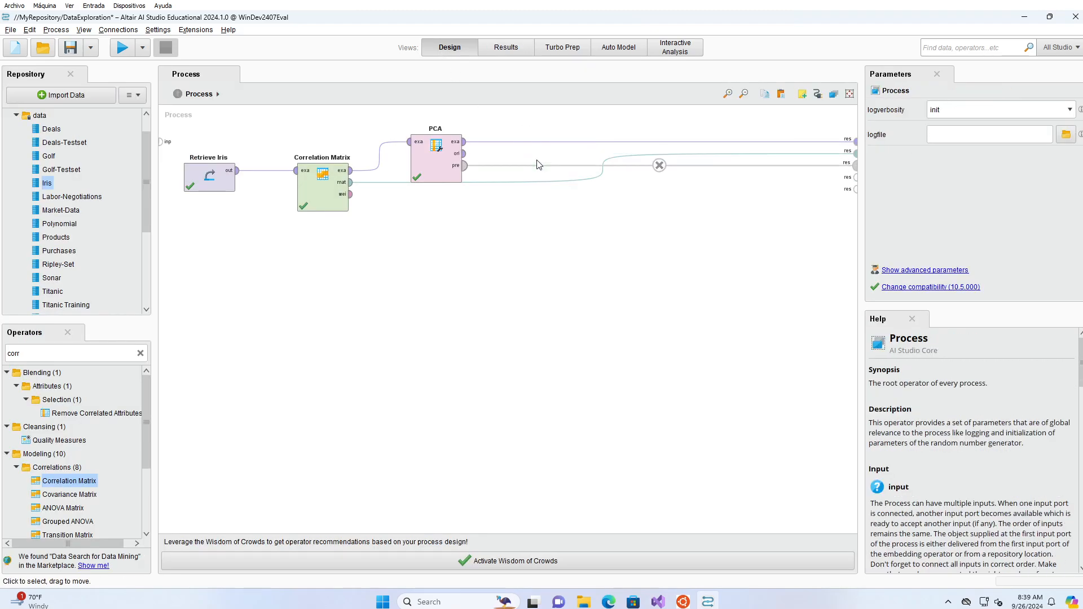
click(204, 185)
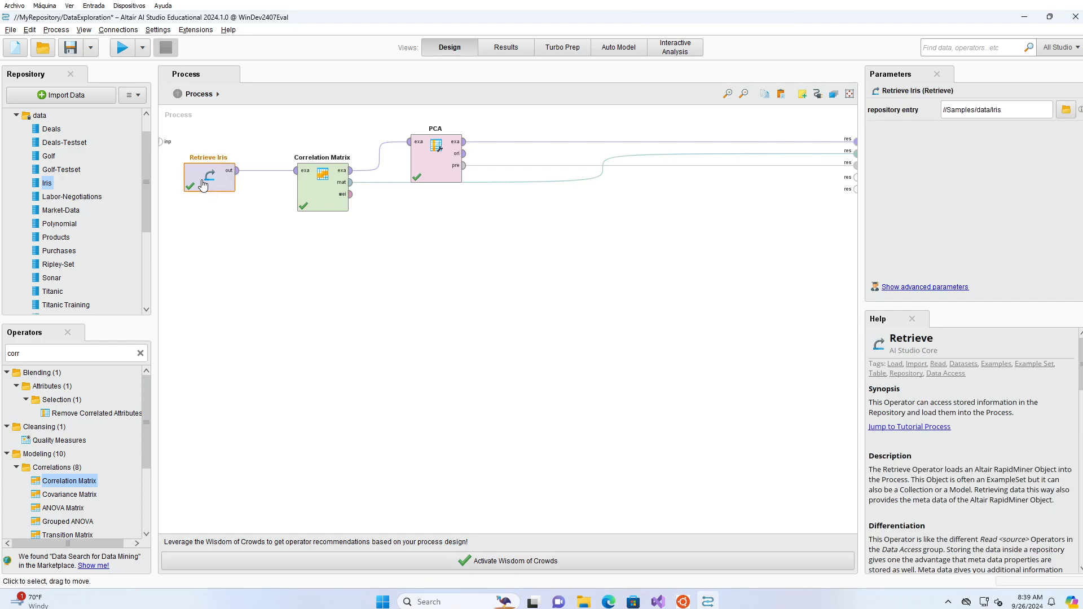
key(Delete)
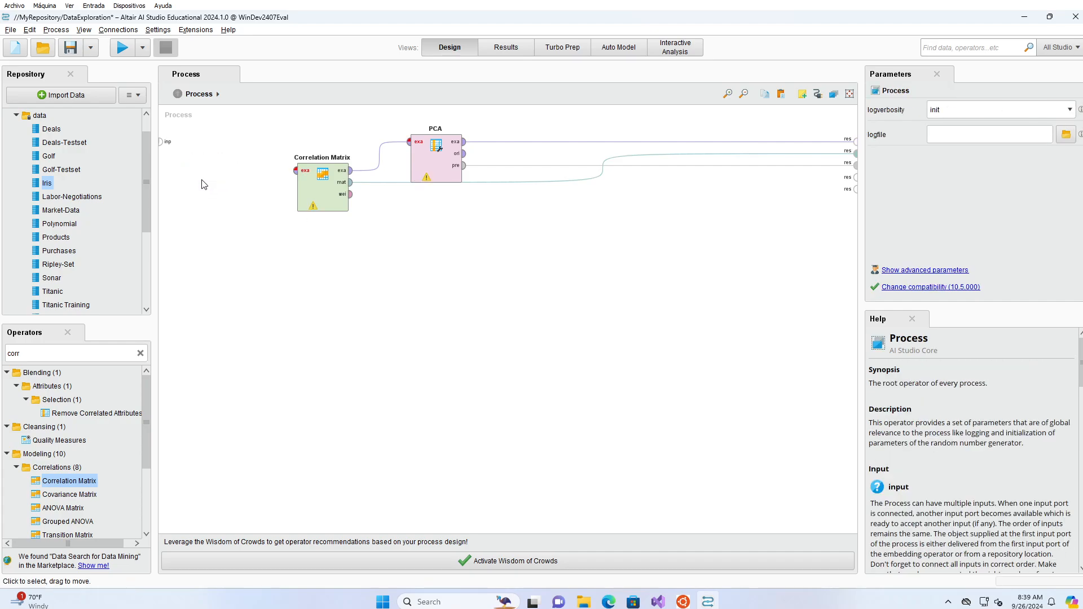
Step: Add a Read ARFF operator in front of the Correlation Matrix and connect its output to the matrix's example set input
click(141, 354)
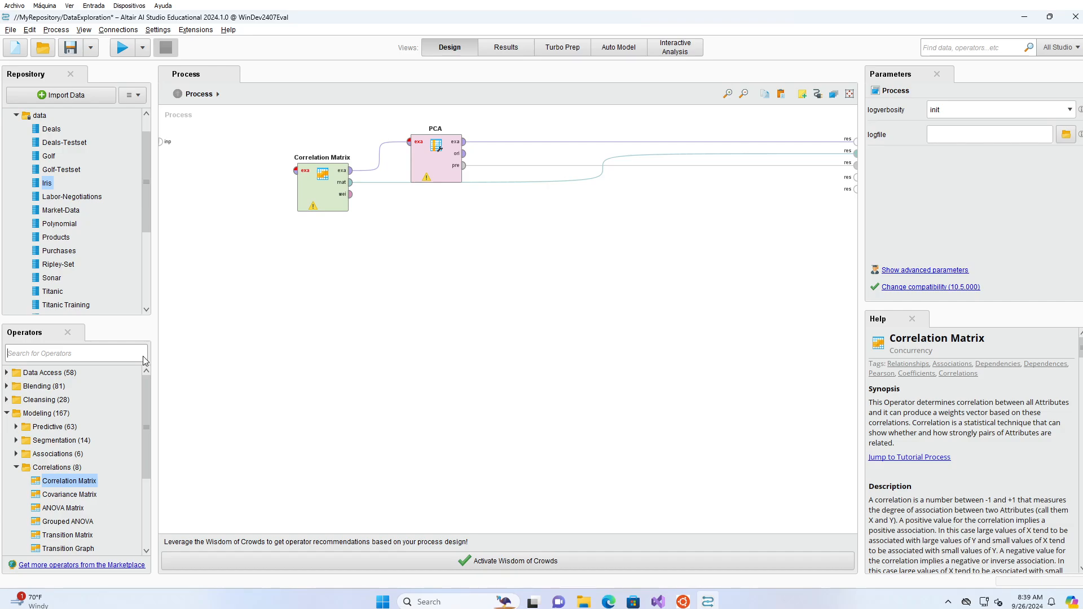
text(rea)
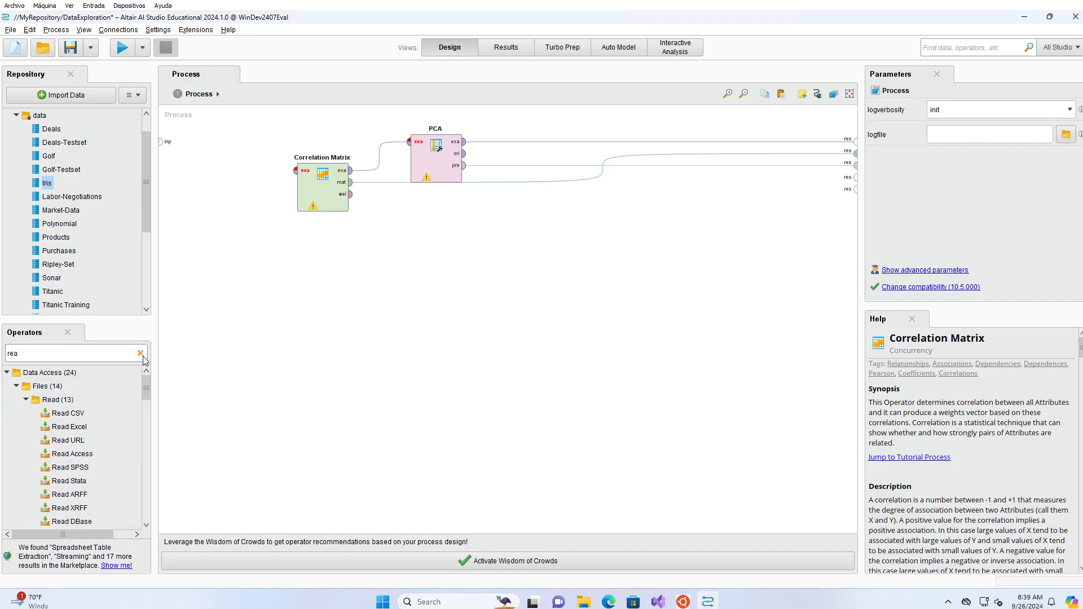
text(d arr)
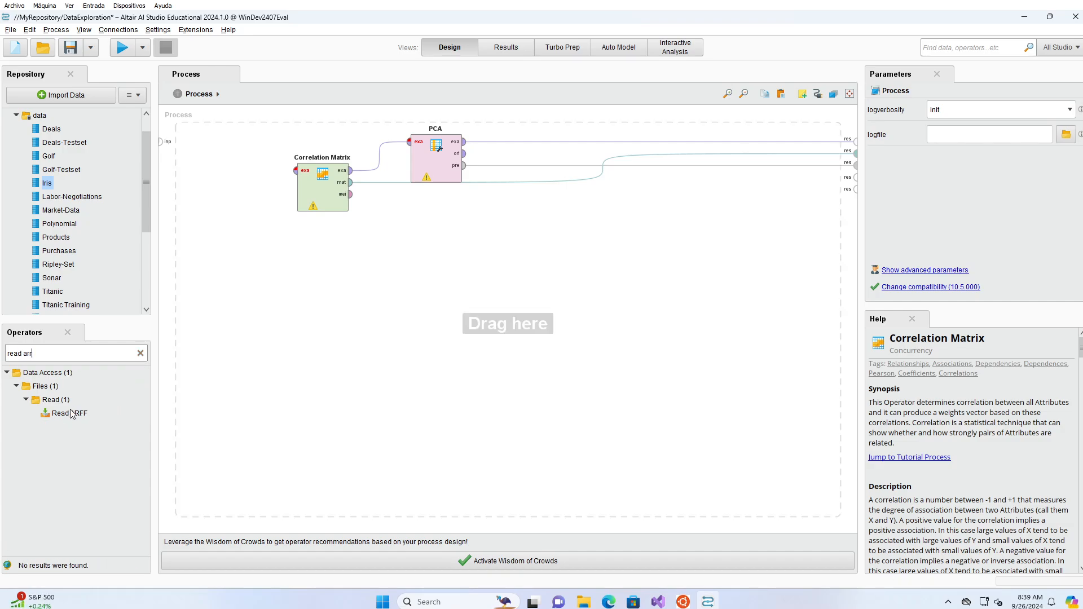
drag(72, 414, 195, 169)
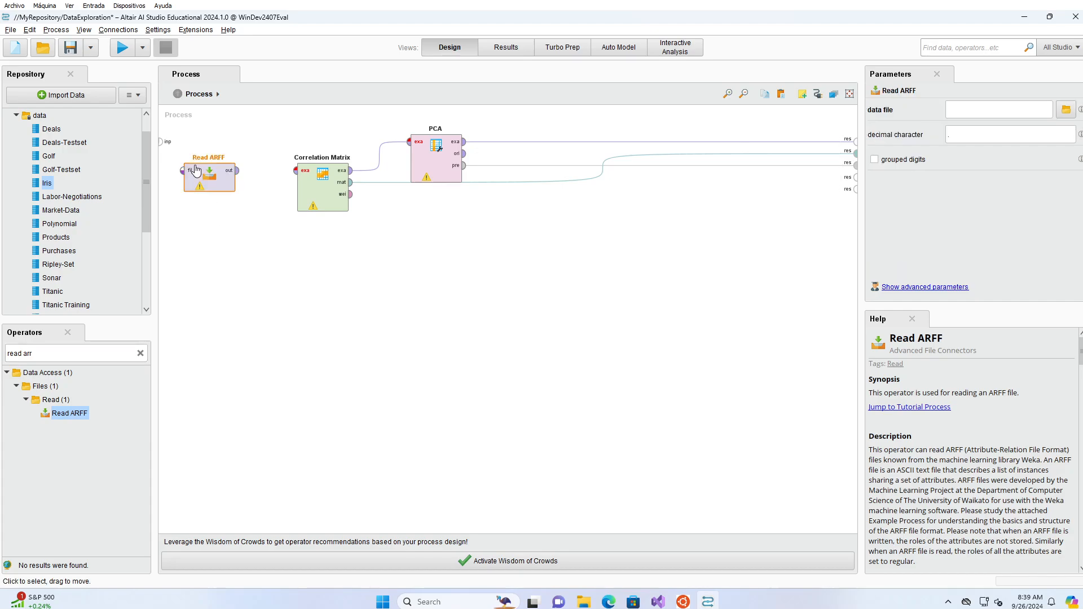
click(237, 171)
click(295, 175)
Step: Set the Read ARFF data file to wdbc.arff from the MLiB/Data/Classification folder
click(1066, 110)
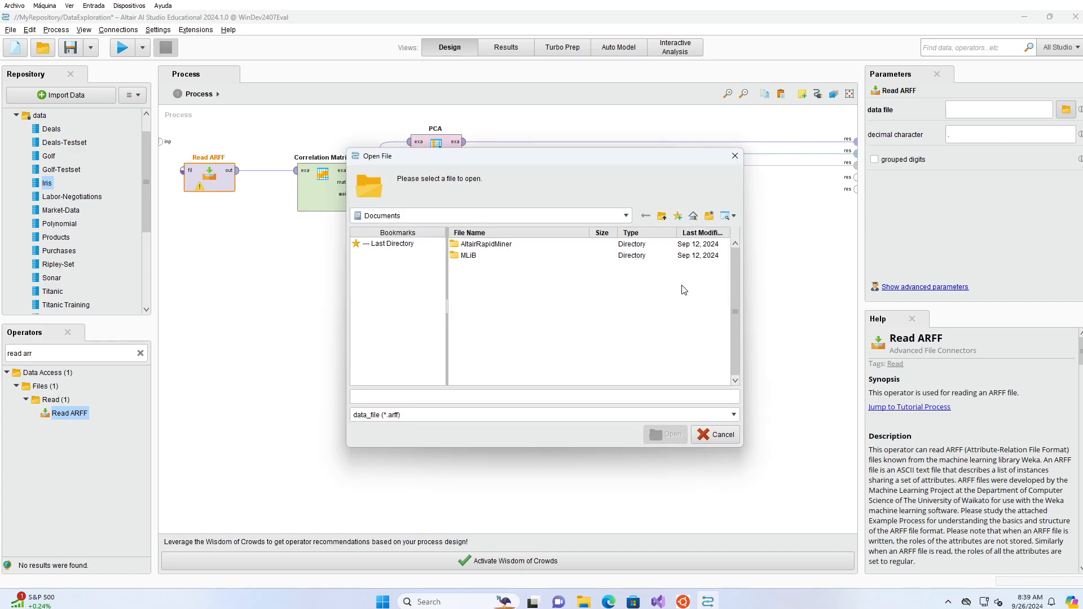
double_click(455, 258)
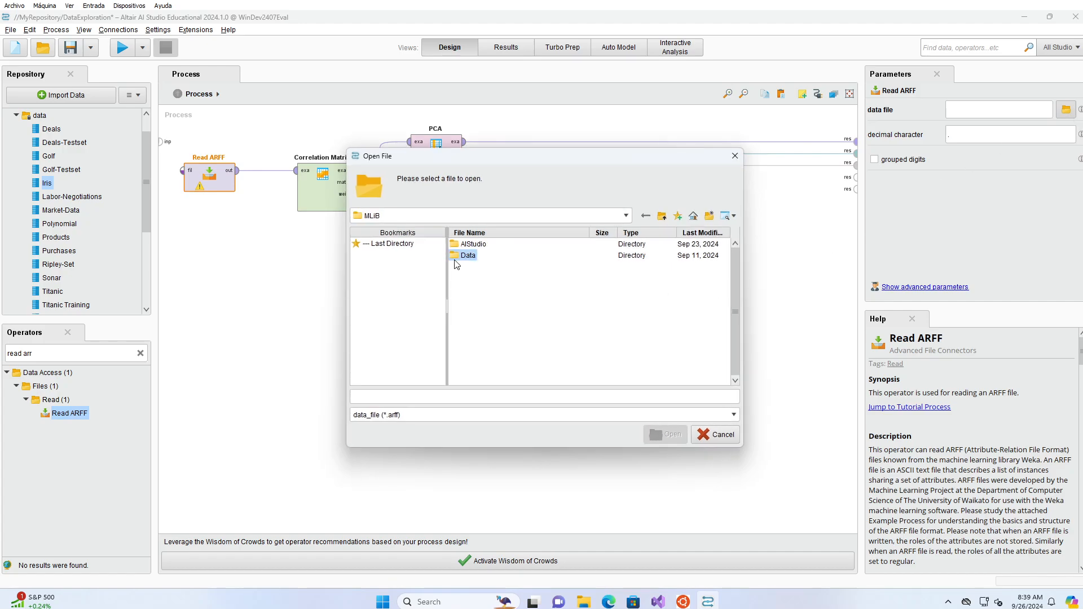
double_click(457, 257)
click(468, 246)
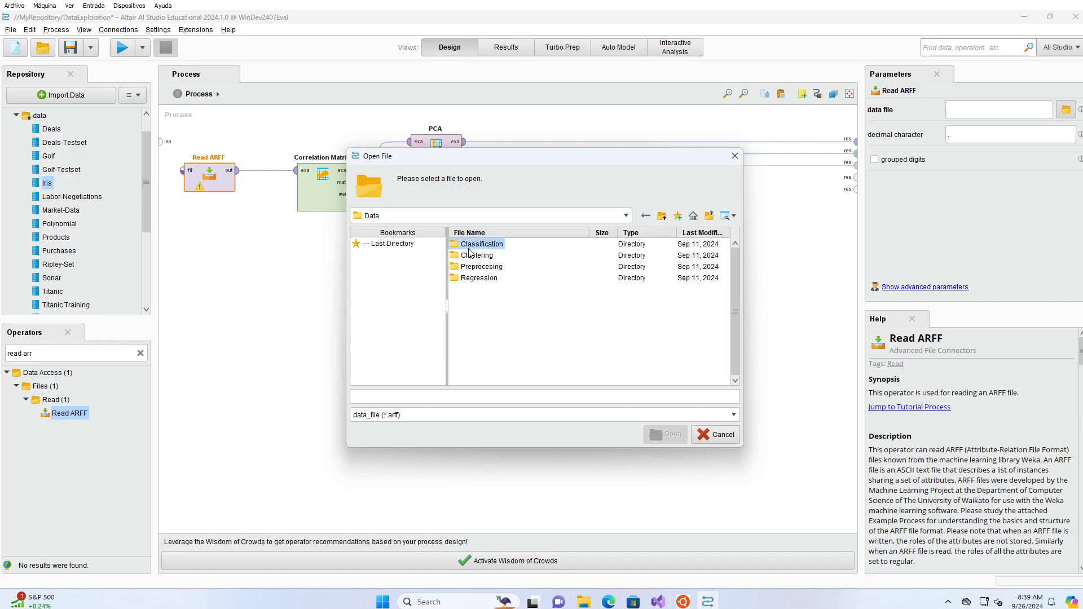
double_click(468, 246)
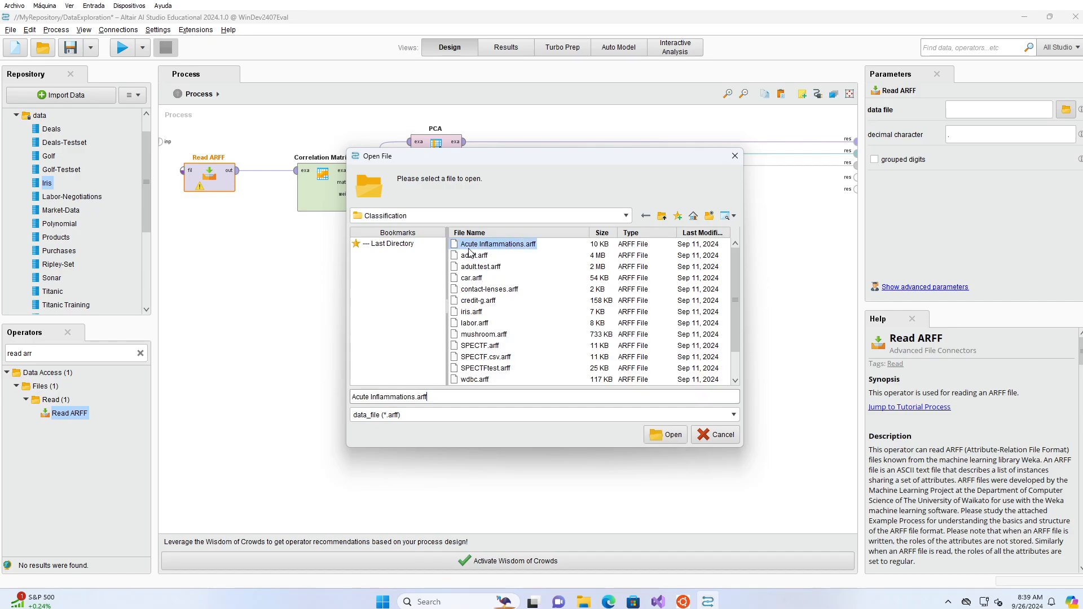
click(483, 381)
click(664, 438)
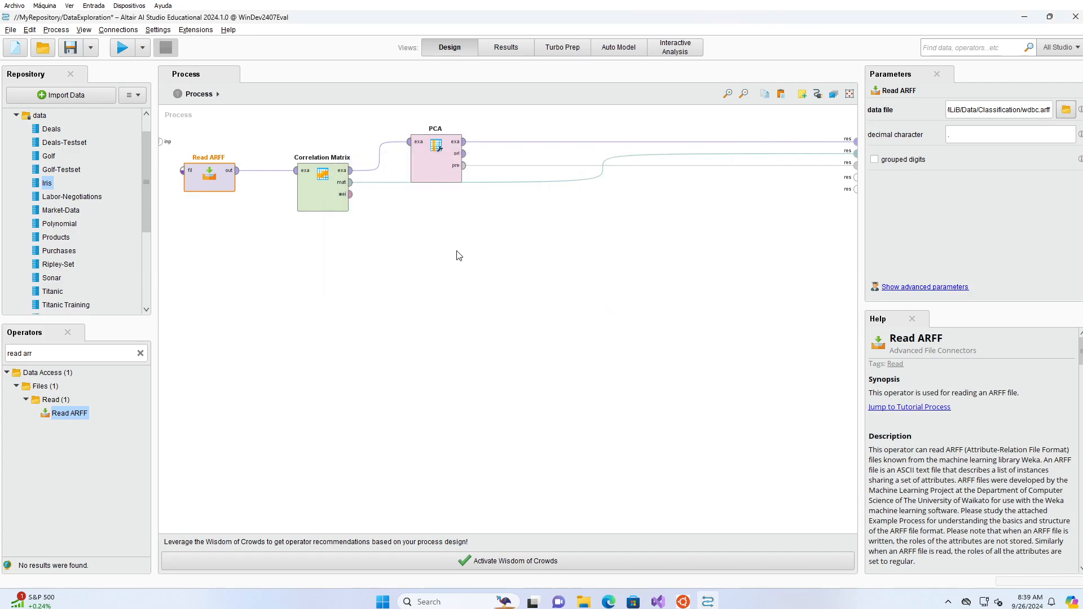
Step: Connect the PCA operator's ori output to the fourth result port
click(437, 162)
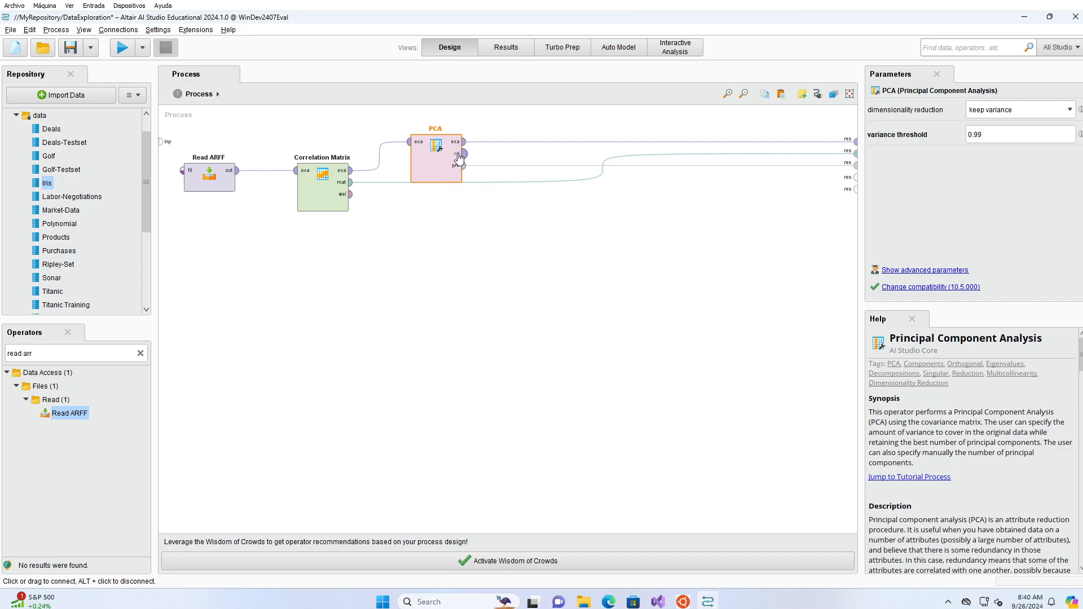
click(463, 154)
click(856, 177)
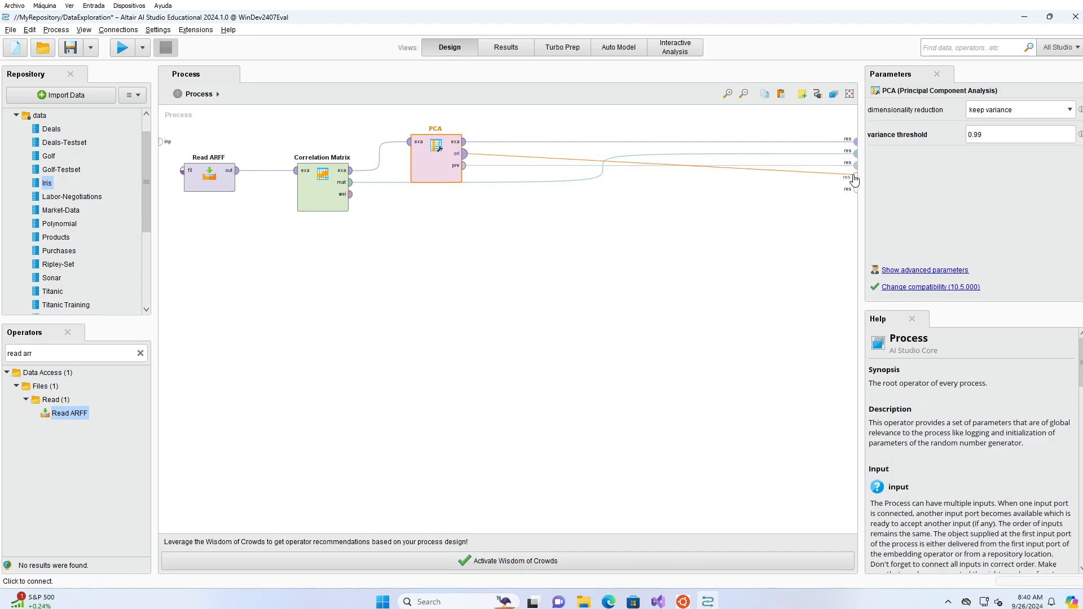
Step: Set the PCA variance threshold to 0.95 and run the process
click(429, 161)
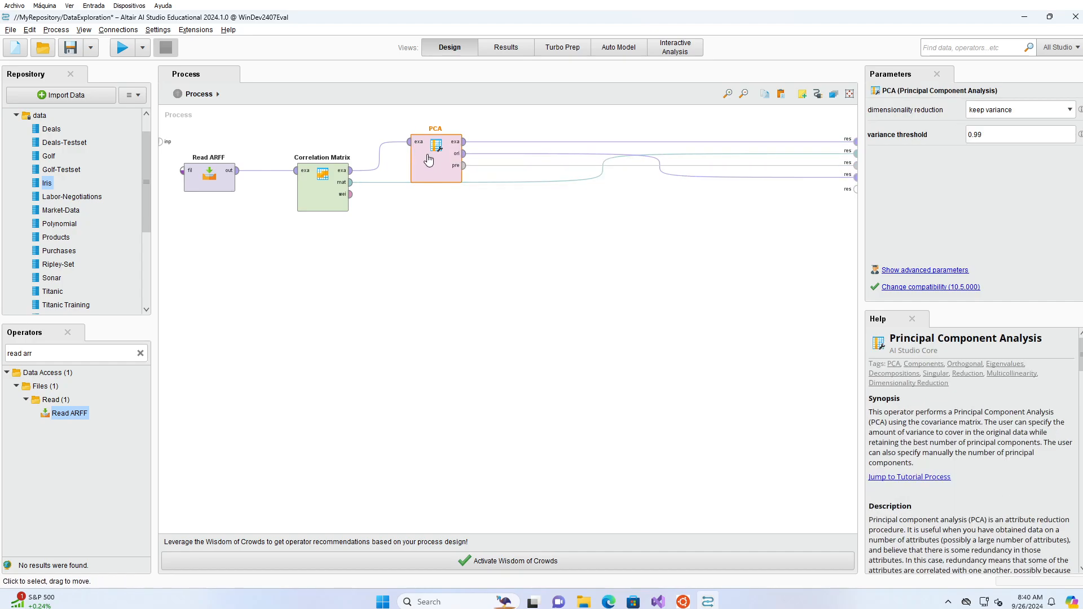
click(1037, 131)
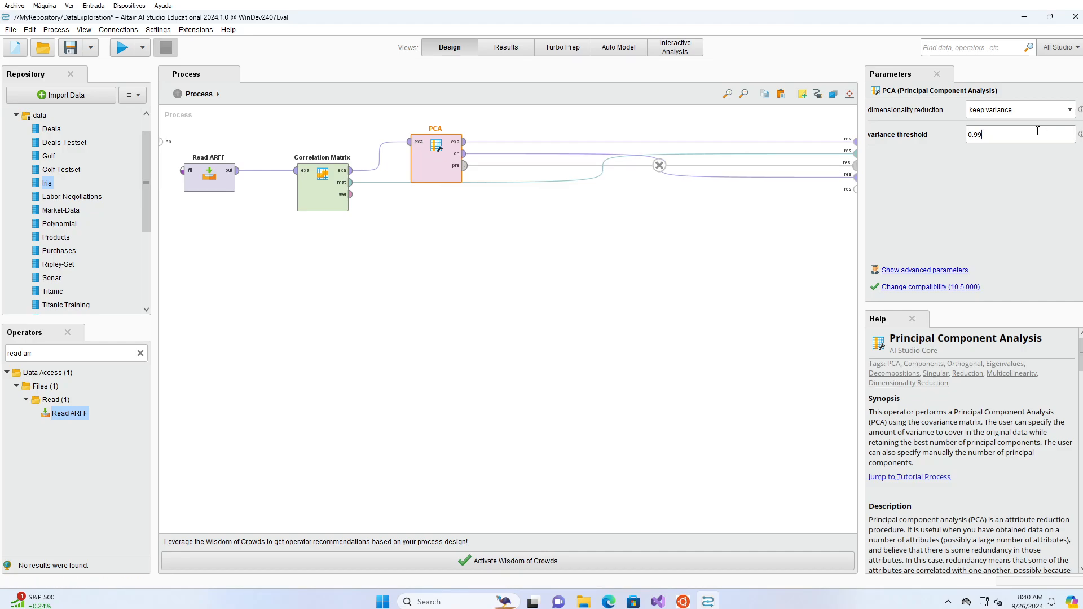
key(BackSpace)
text(5)
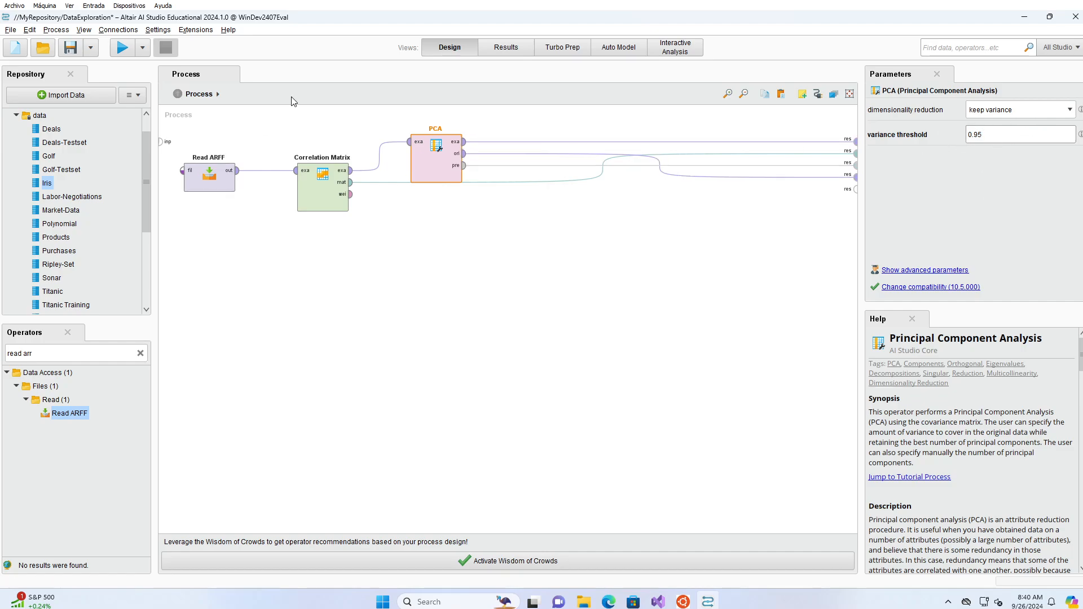
click(121, 48)
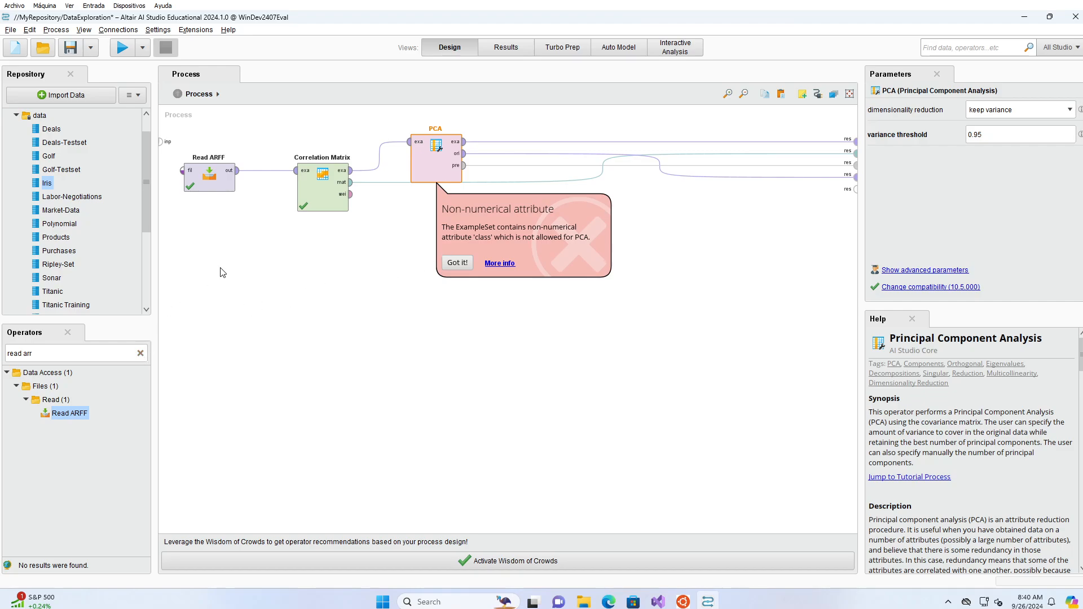
Step: Insert a Set Role operator into the connection between Read ARFF and the Correlation Matrix
click(140, 354)
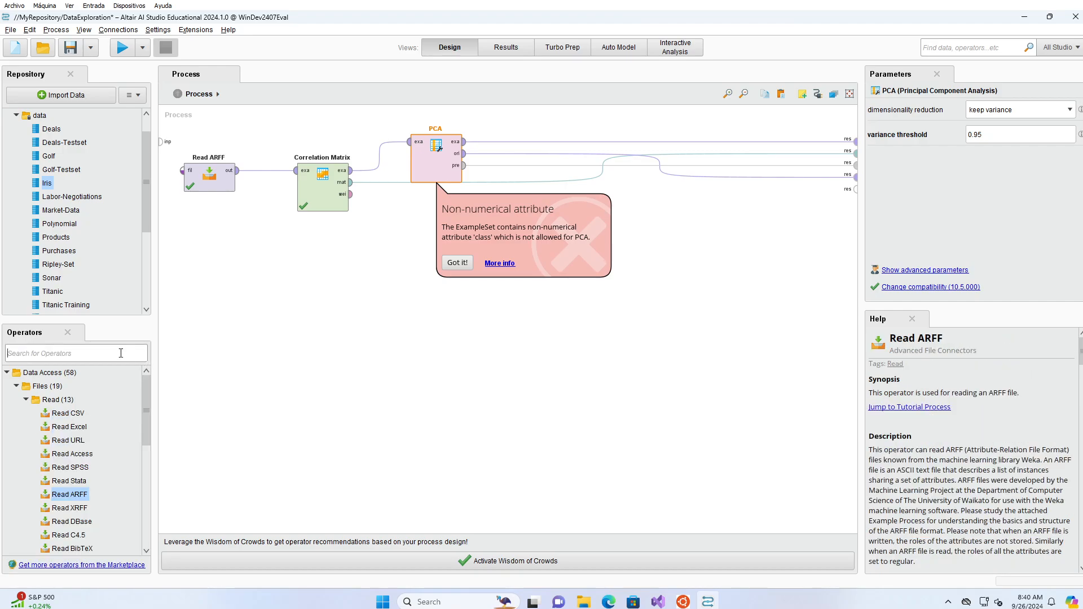
text(set ro)
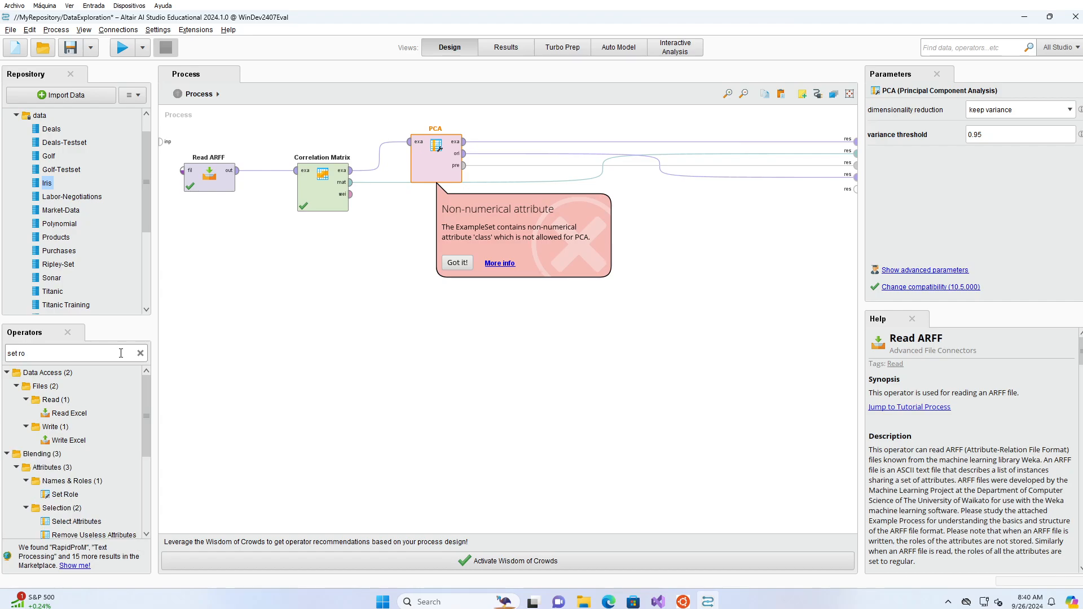
drag(116, 494, 260, 173)
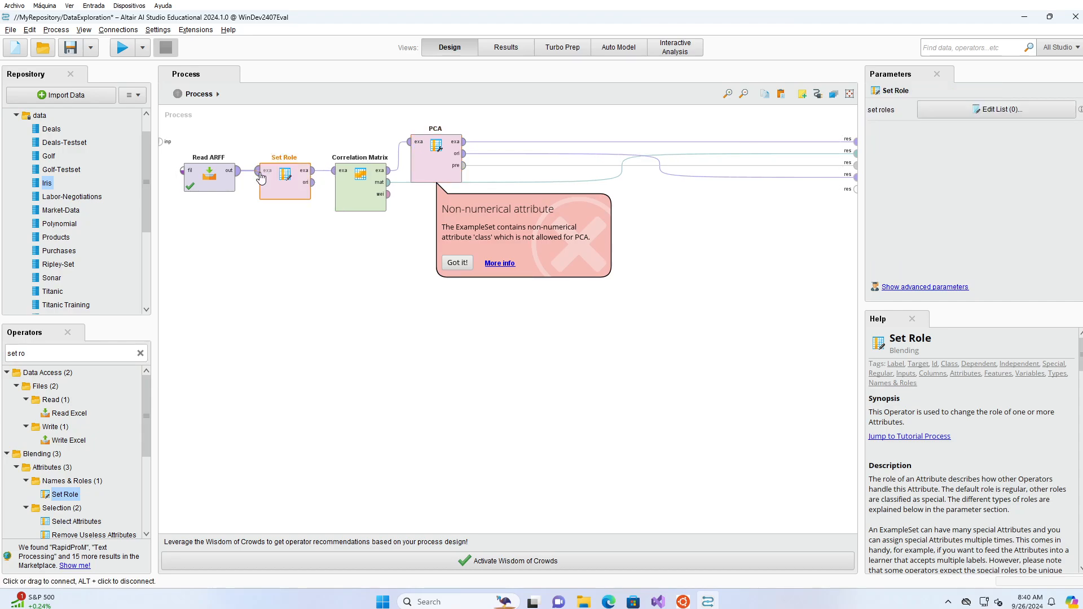
click(259, 172)
click(292, 185)
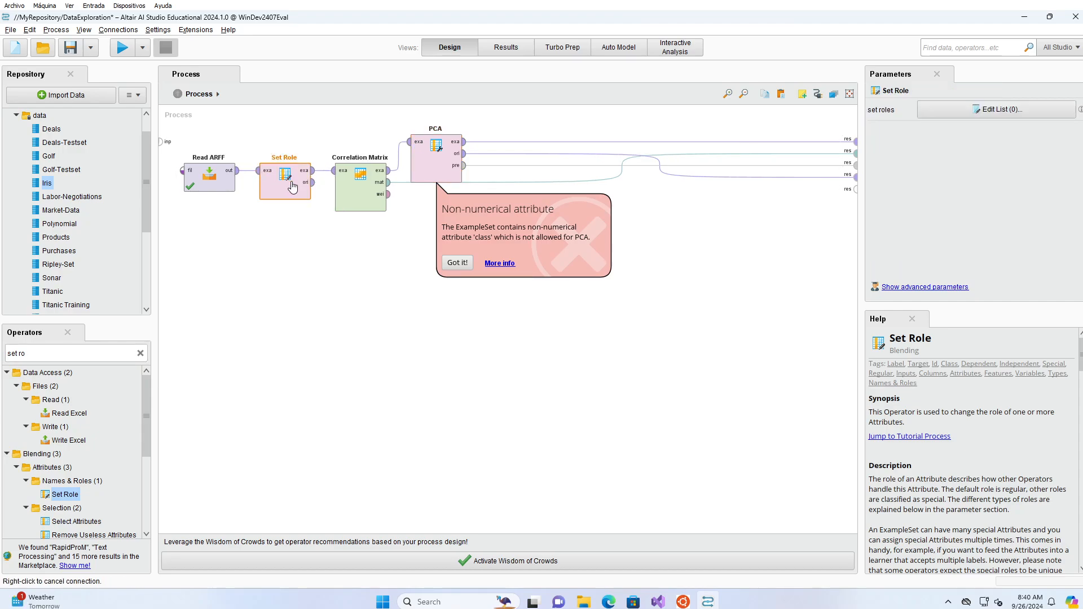
Step: Assign the label role to the class attribute in Set Role and run the process
click(1021, 114)
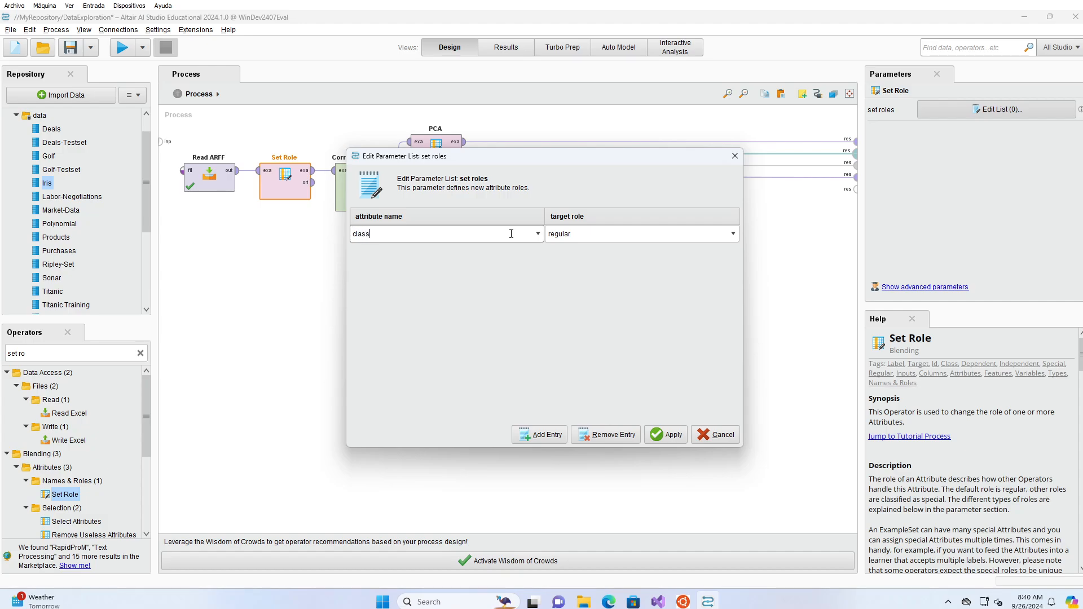
key(Tab)
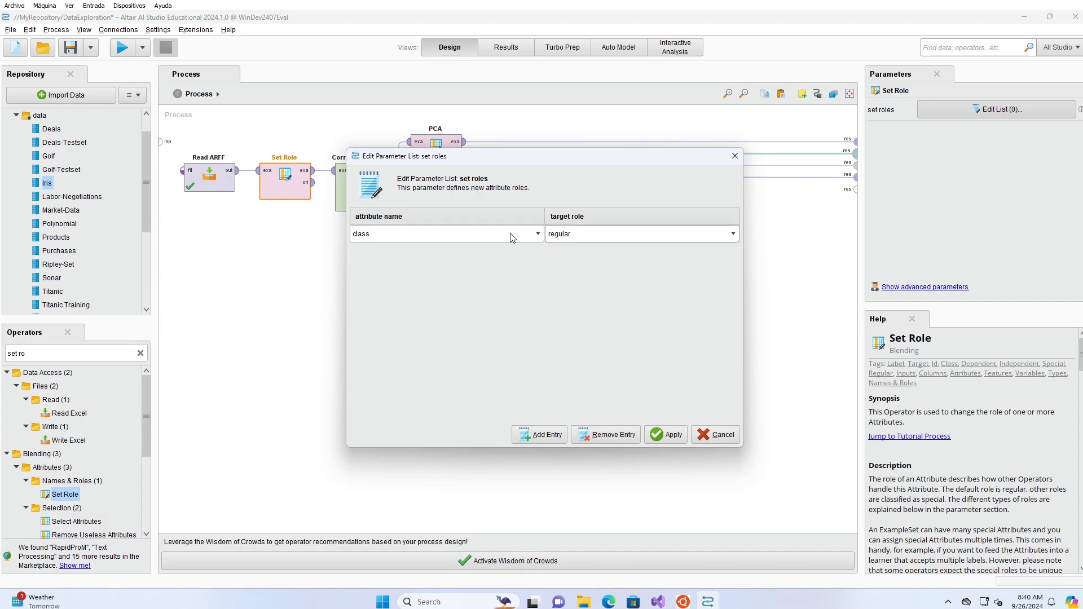
click(626, 234)
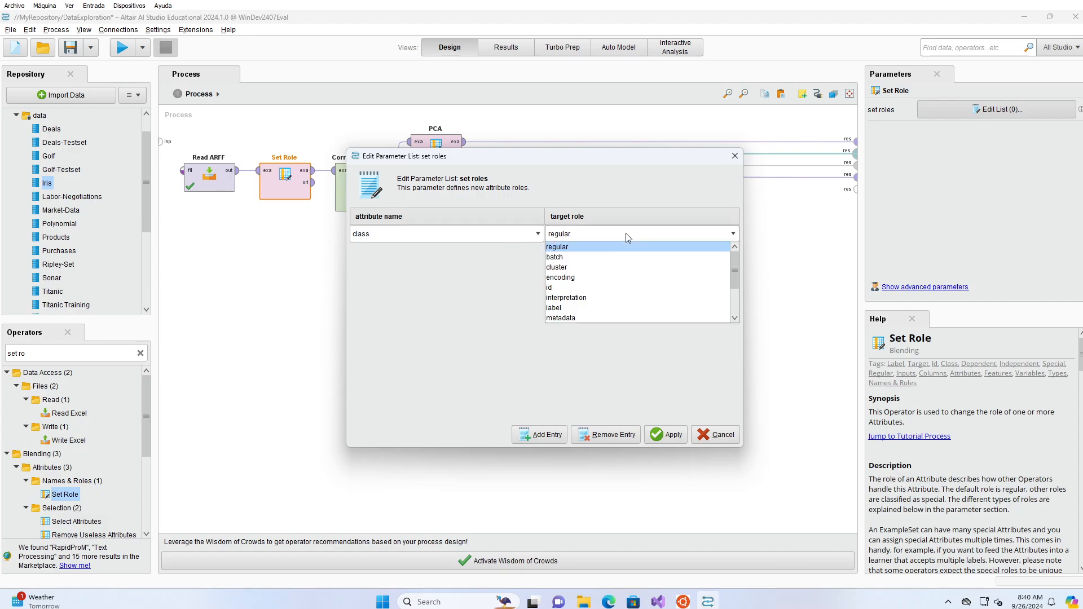
click(576, 307)
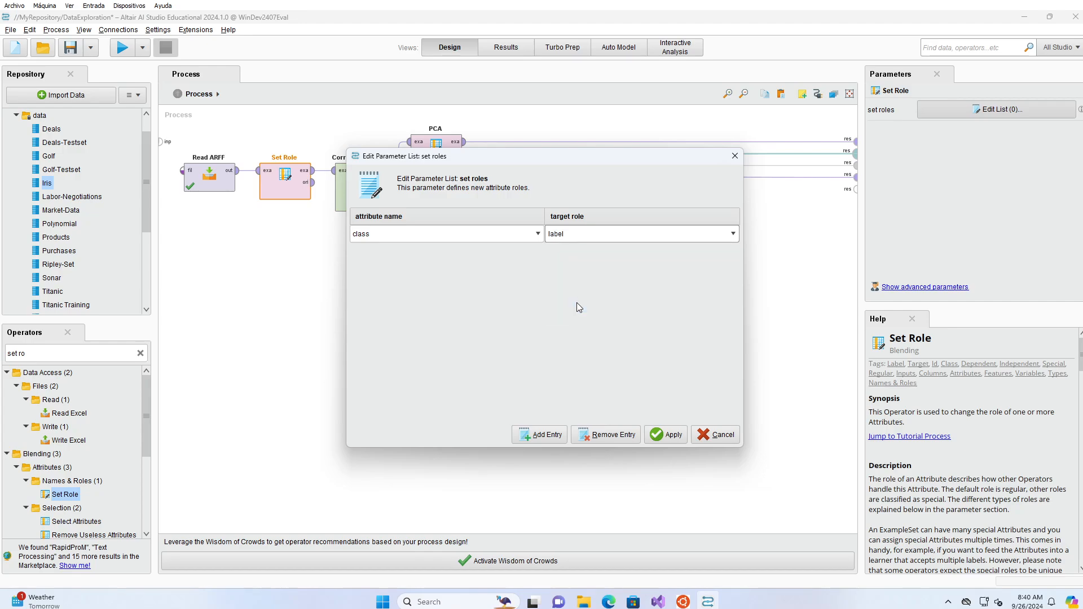
click(665, 435)
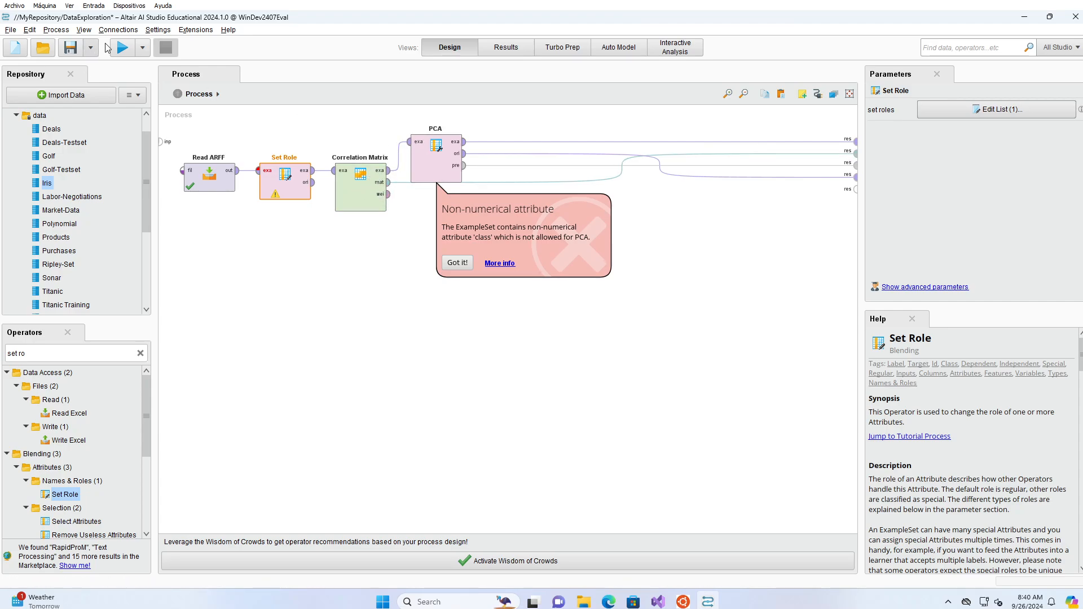
click(133, 52)
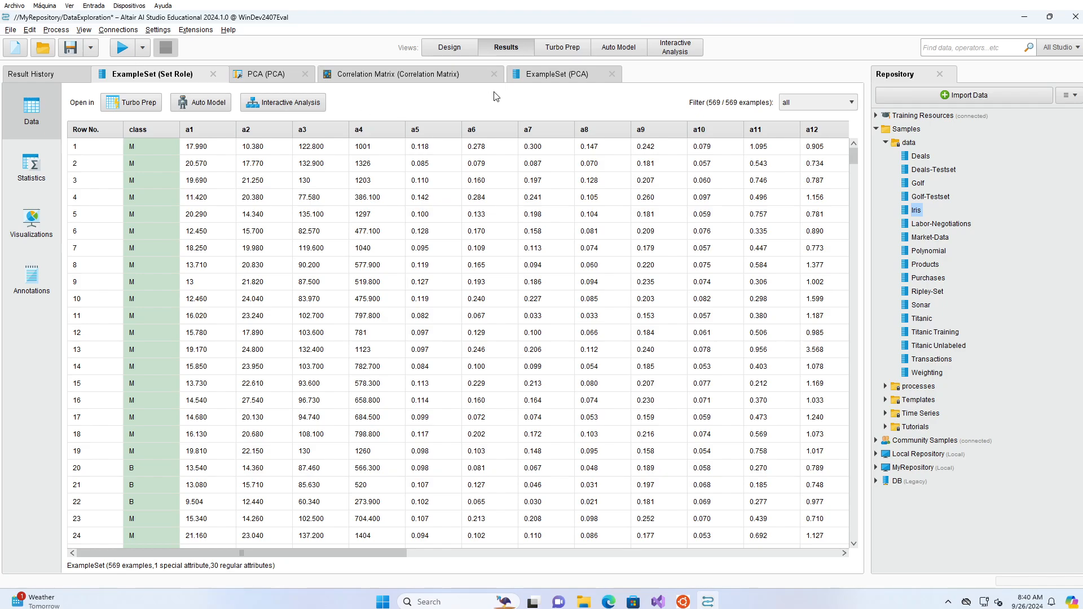
Step: Examine the correlation matrix as a table and a heatmap, and view the PCA-transformed example set
click(387, 80)
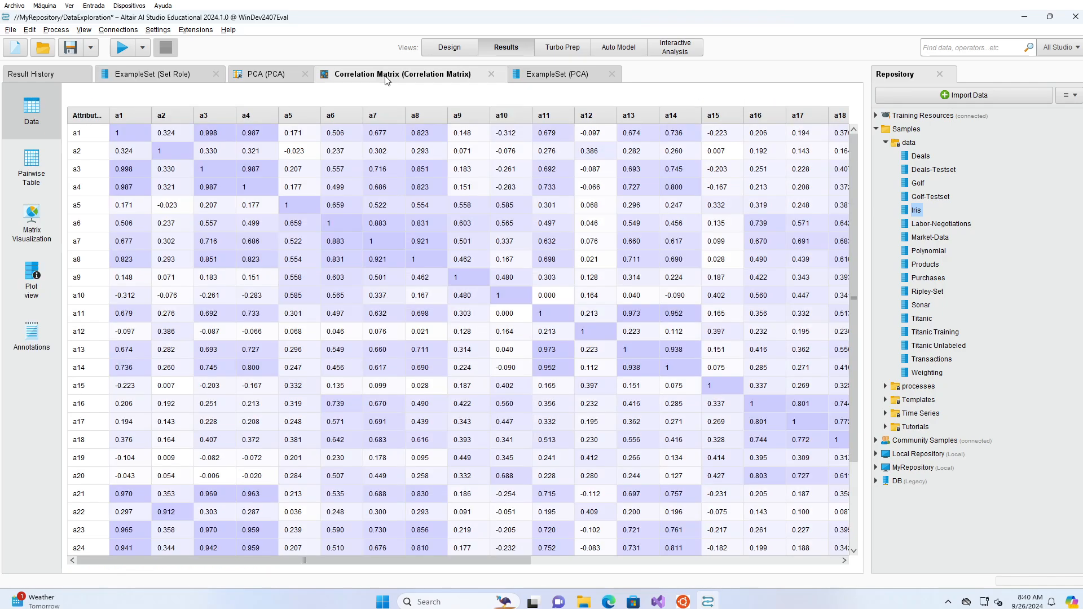
click(43, 235)
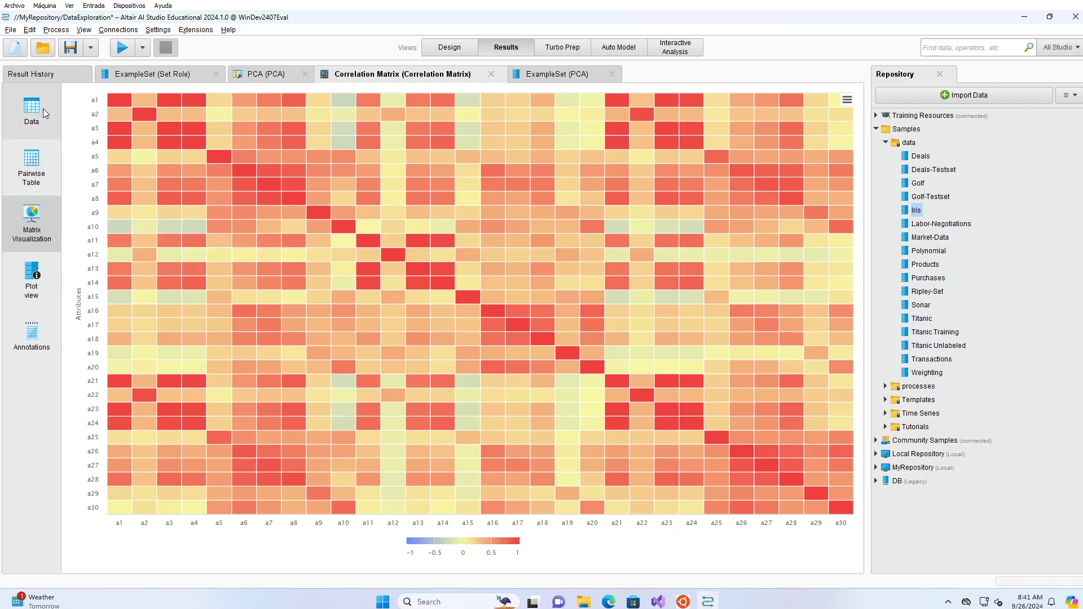
click(35, 128)
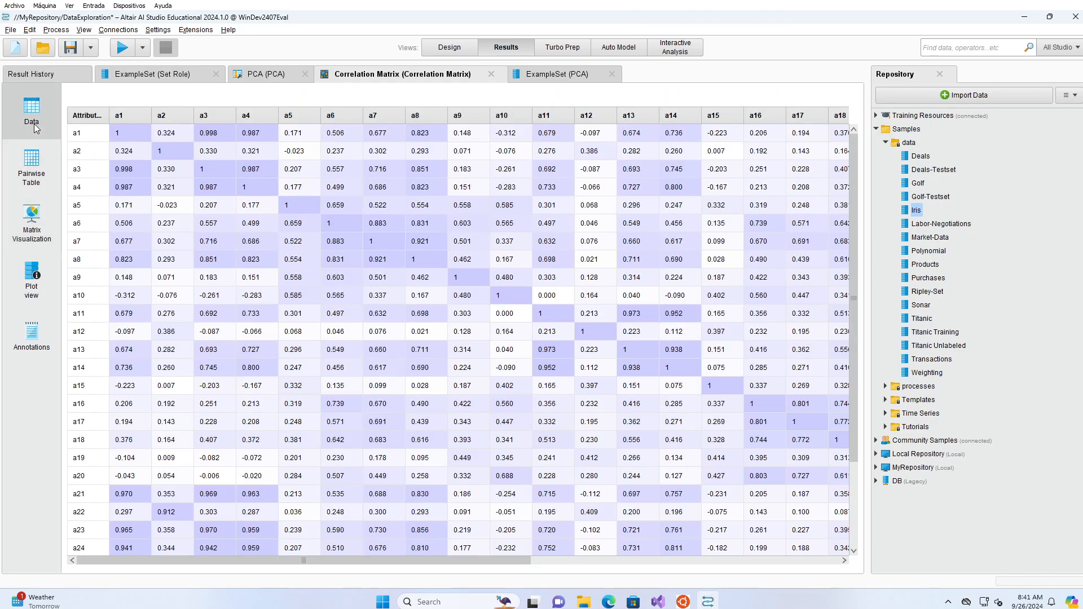
click(28, 239)
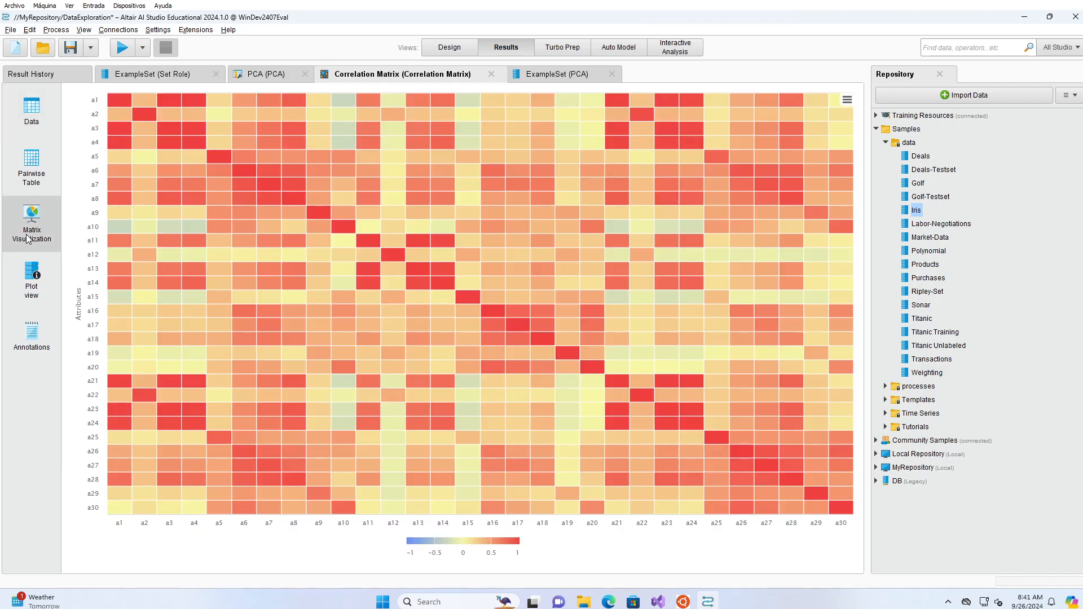
click(546, 74)
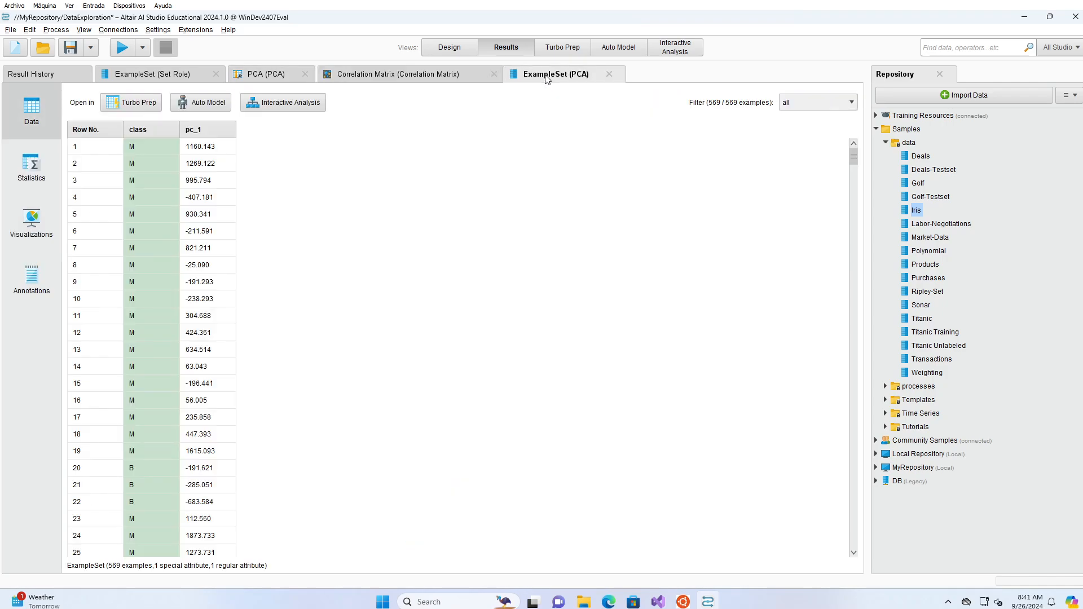
Step: Visualize the original example set from Set Role as a Scatter Matrix
click(190, 74)
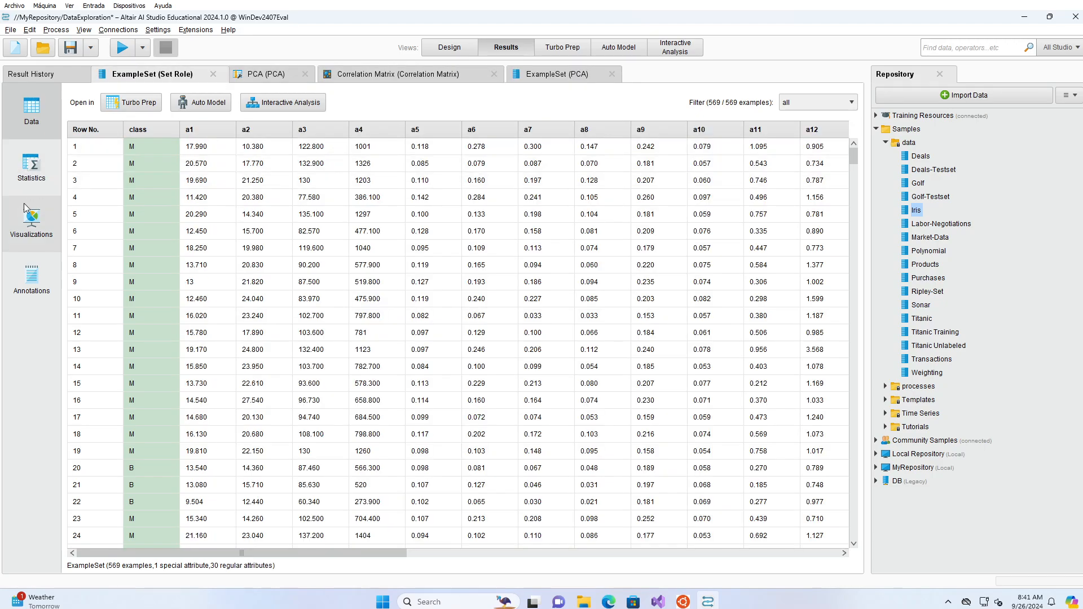
click(33, 219)
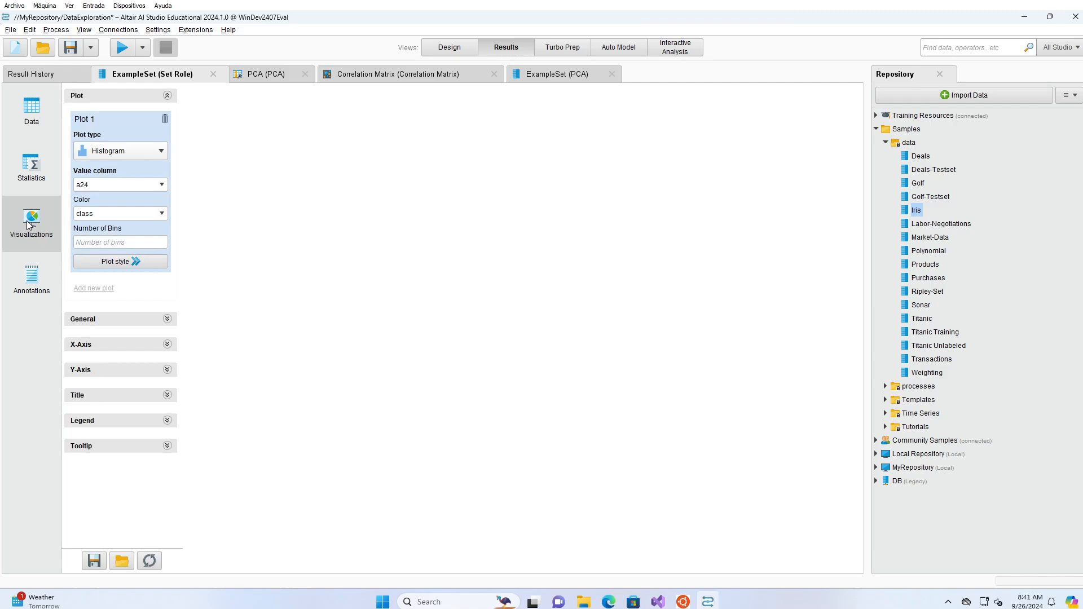
click(141, 154)
click(282, 231)
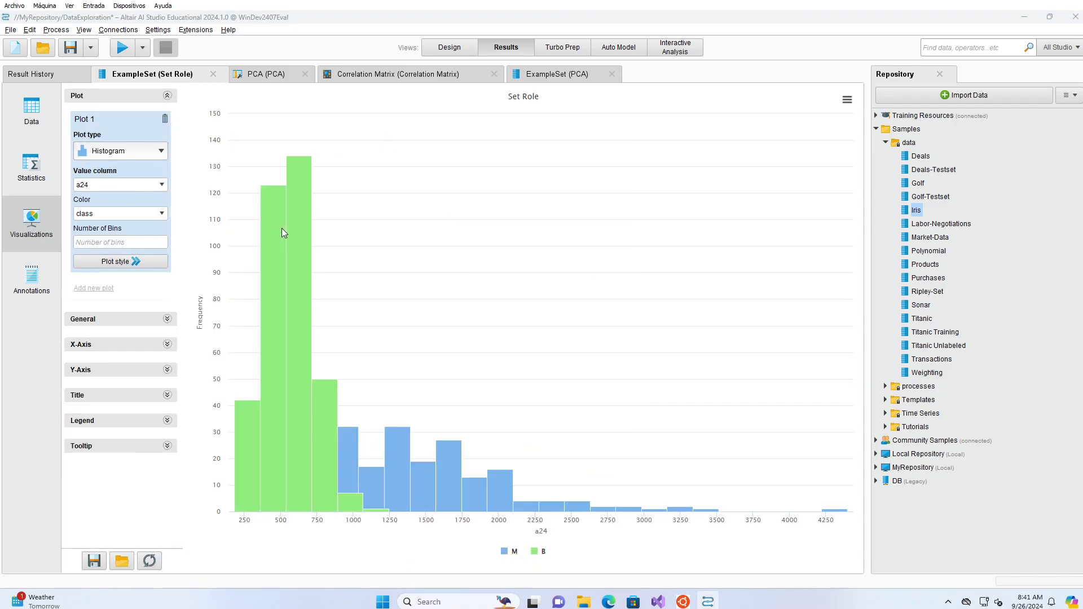
Step: Replace a24 with attributes a1 to a10 as the scatter matrix's value columns
click(156, 186)
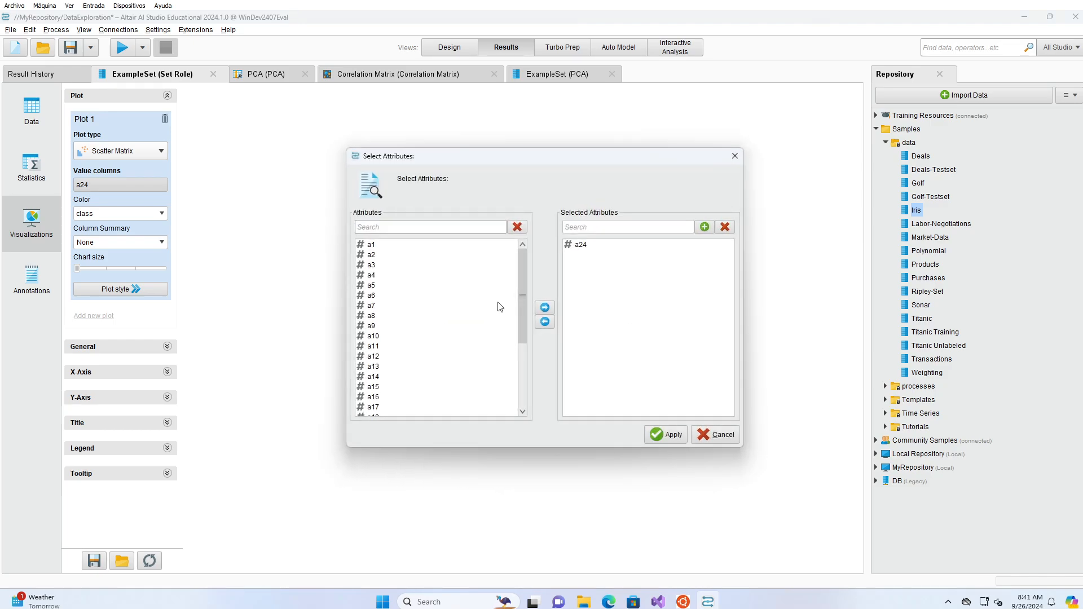
click(598, 246)
click(544, 321)
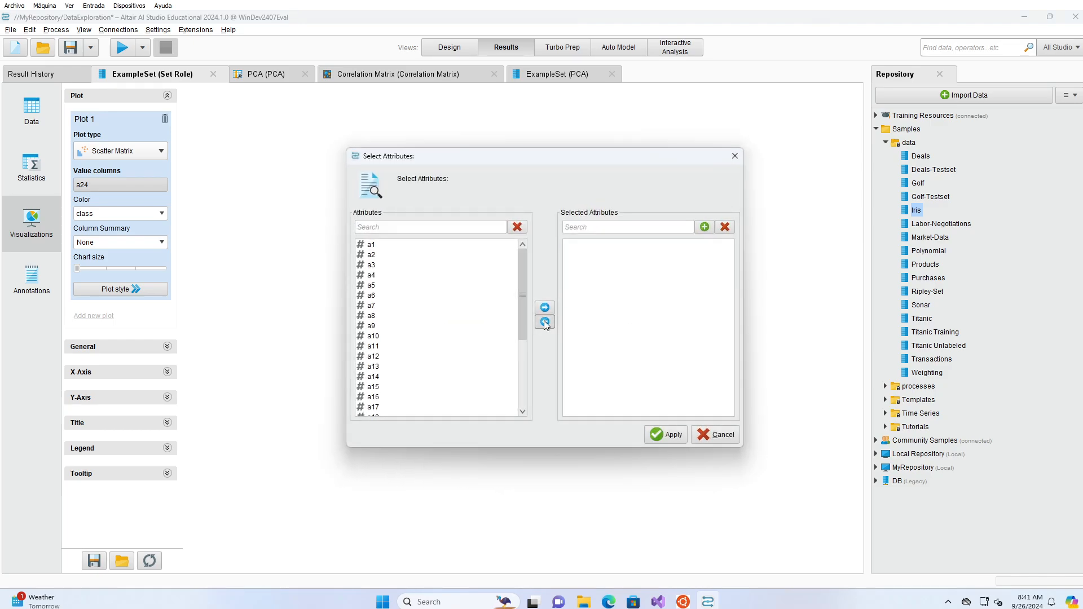
double_click(404, 246)
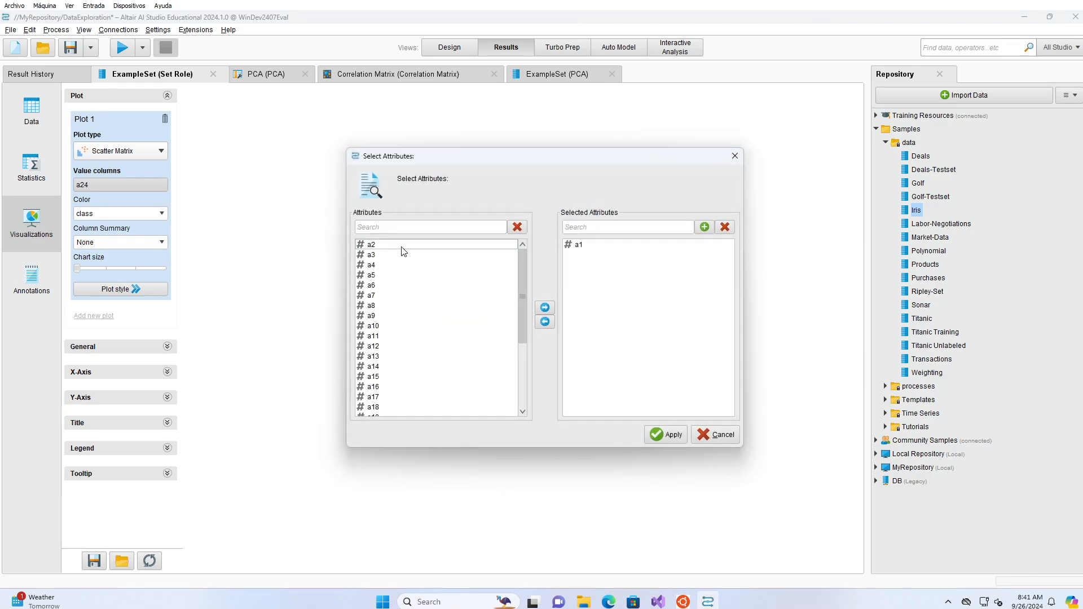
shift+click(399, 331)
click(545, 307)
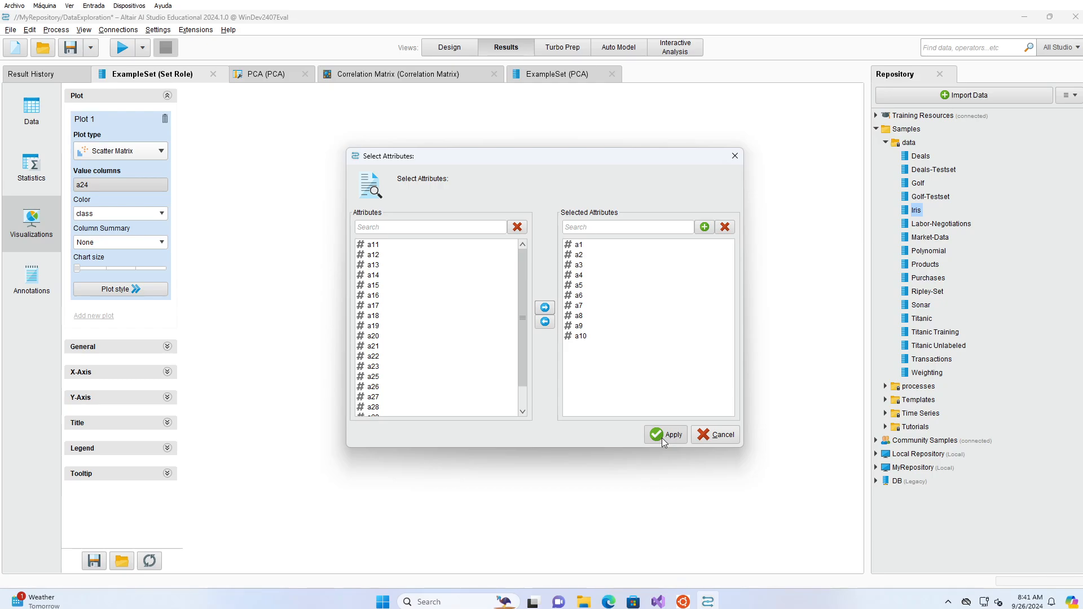
click(664, 438)
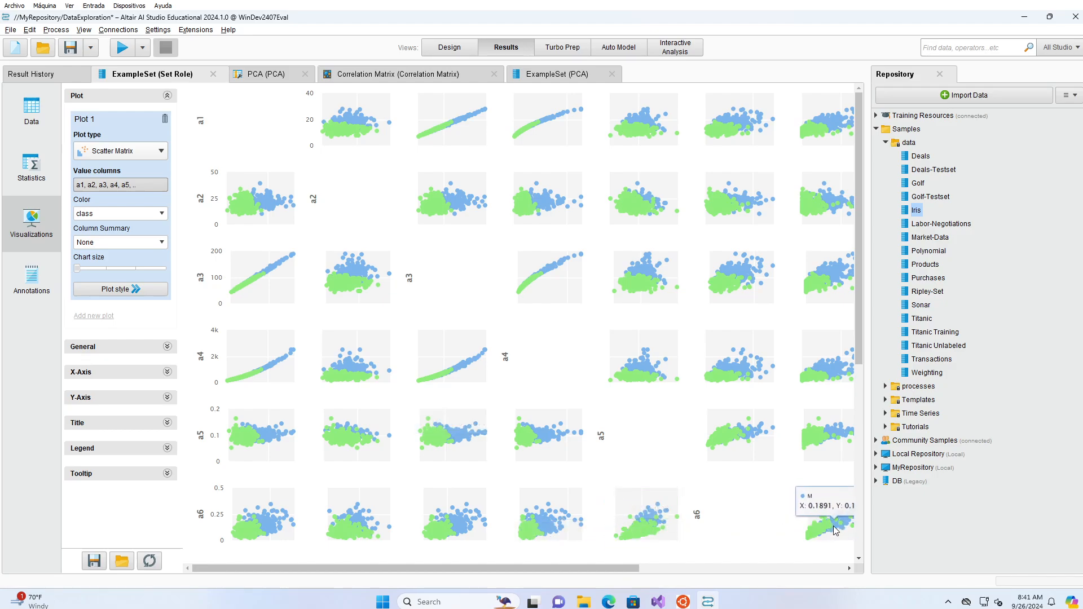
Step: Compare the remaining scatter plots with the correlation heatmap, and review the original data alongside the process design
click(752, 566)
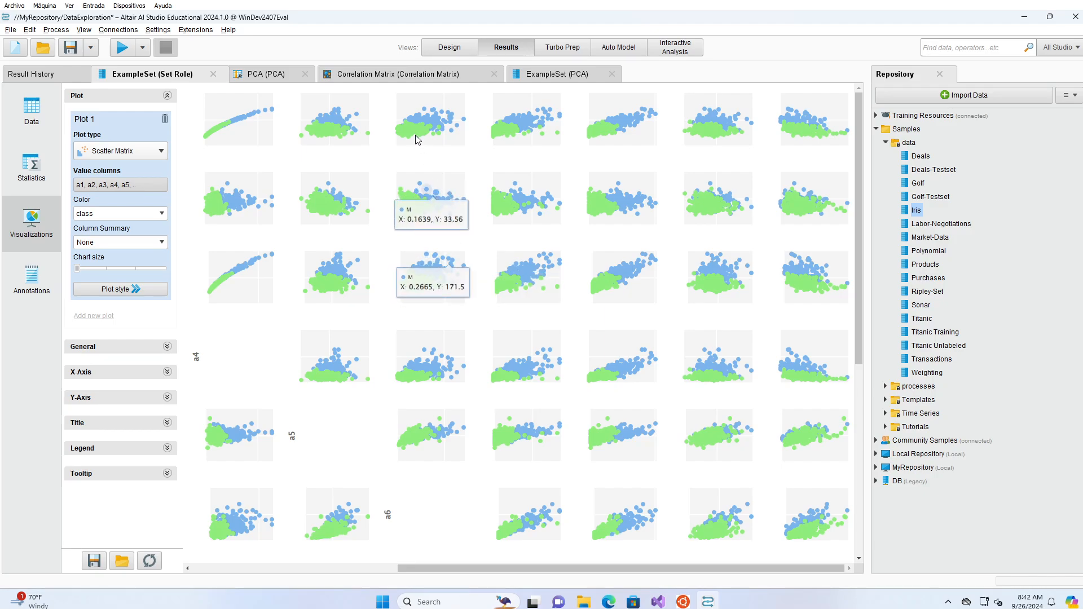
click(395, 74)
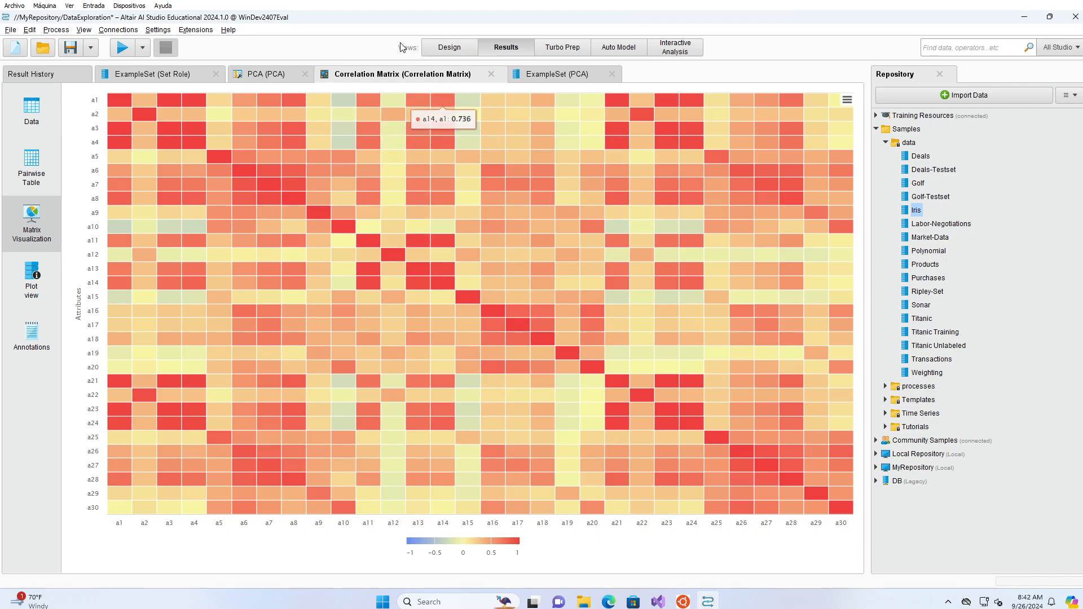
click(172, 81)
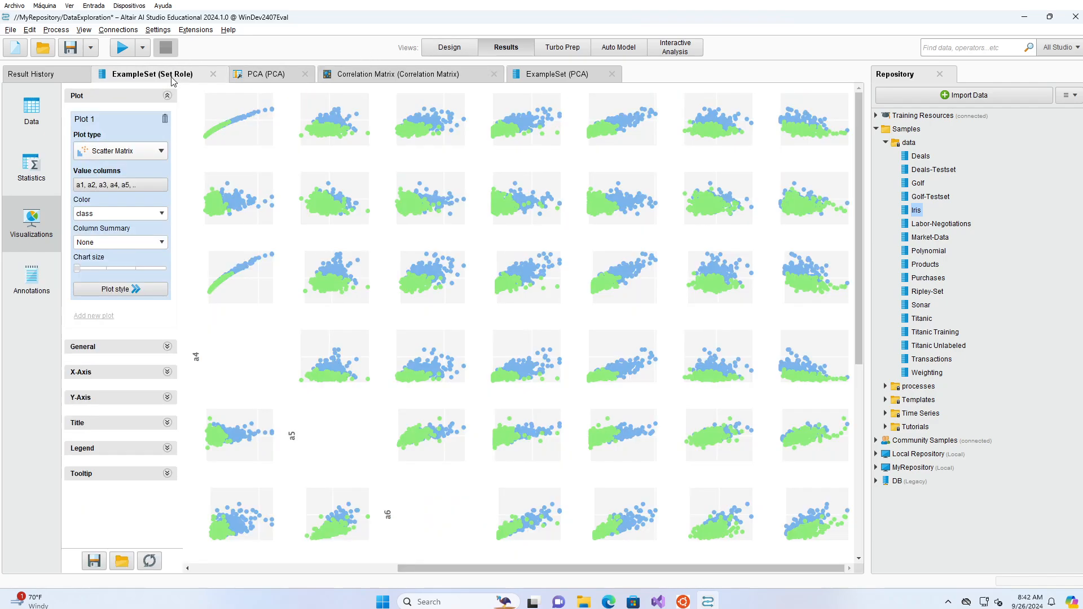
click(40, 116)
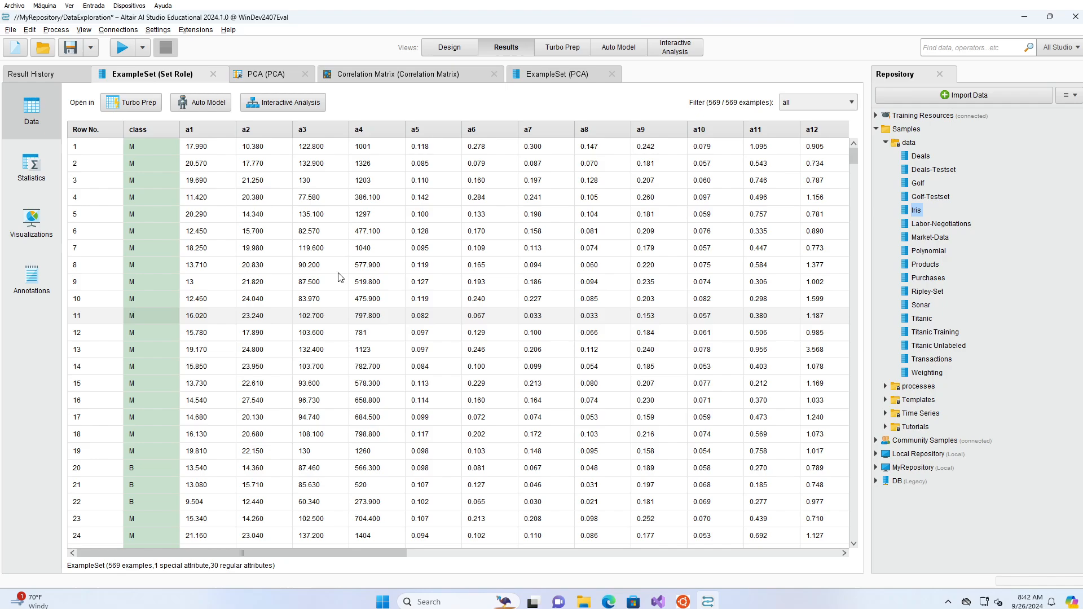
click(444, 48)
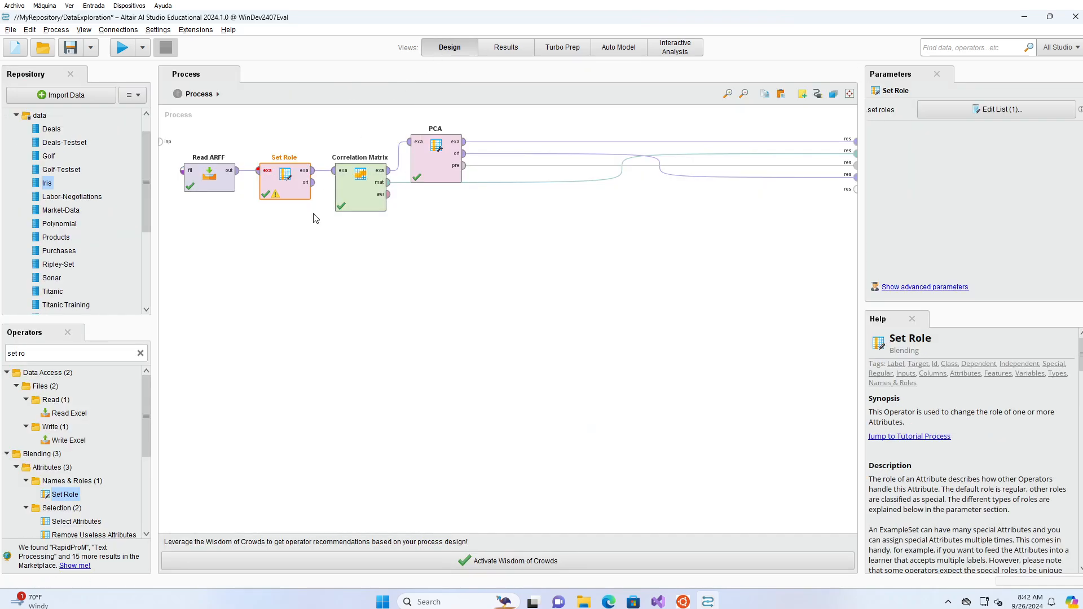
click(506, 50)
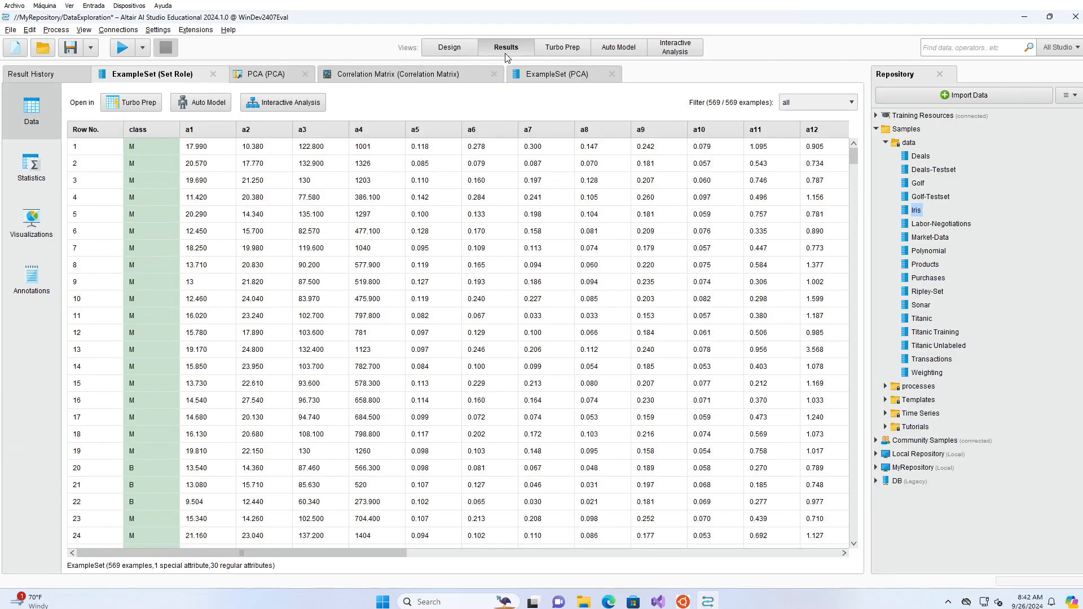
Step: Examine the variance of PC 1 in the PCA eigenvalues table and view the cumulative variance plot
click(272, 78)
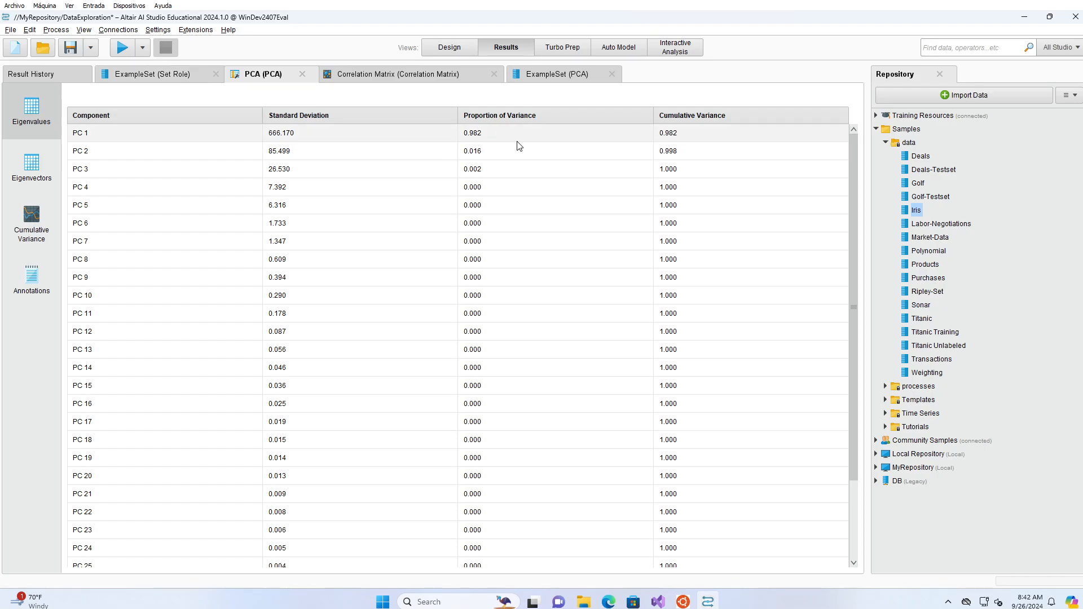
click(668, 143)
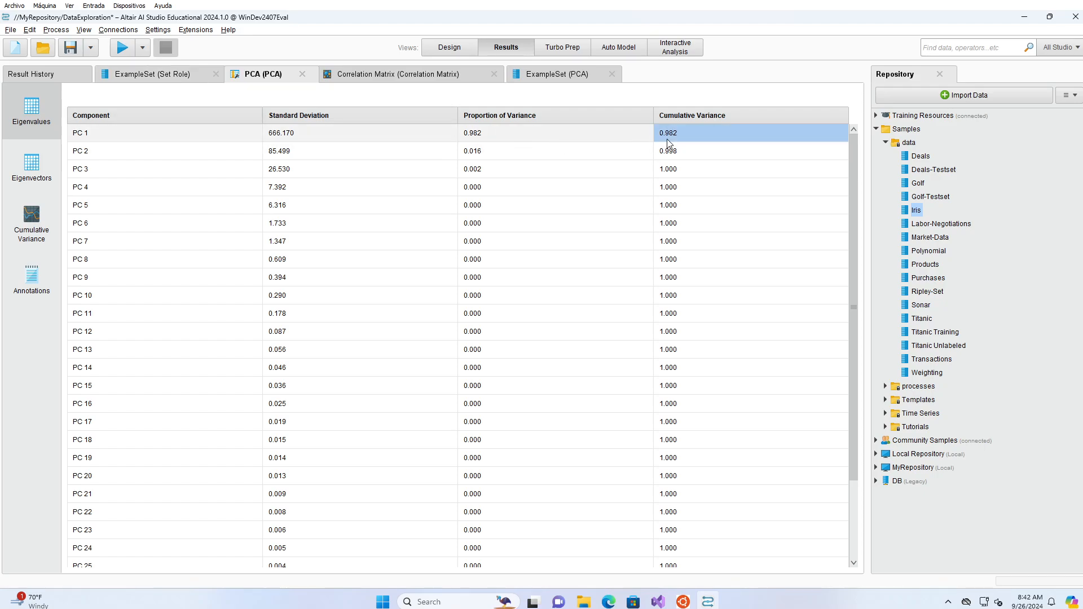
click(524, 136)
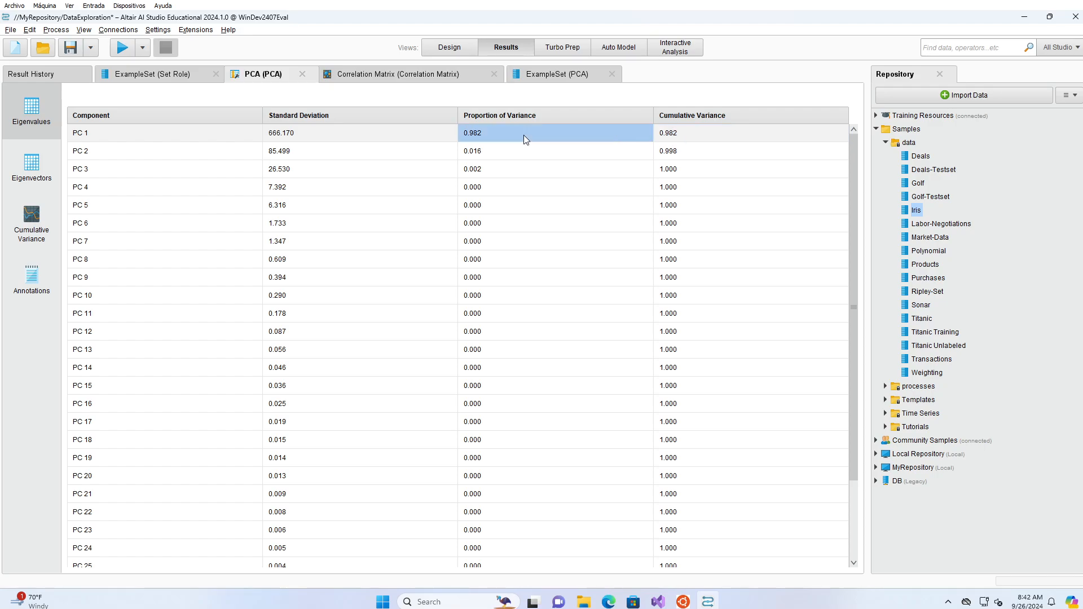
click(34, 242)
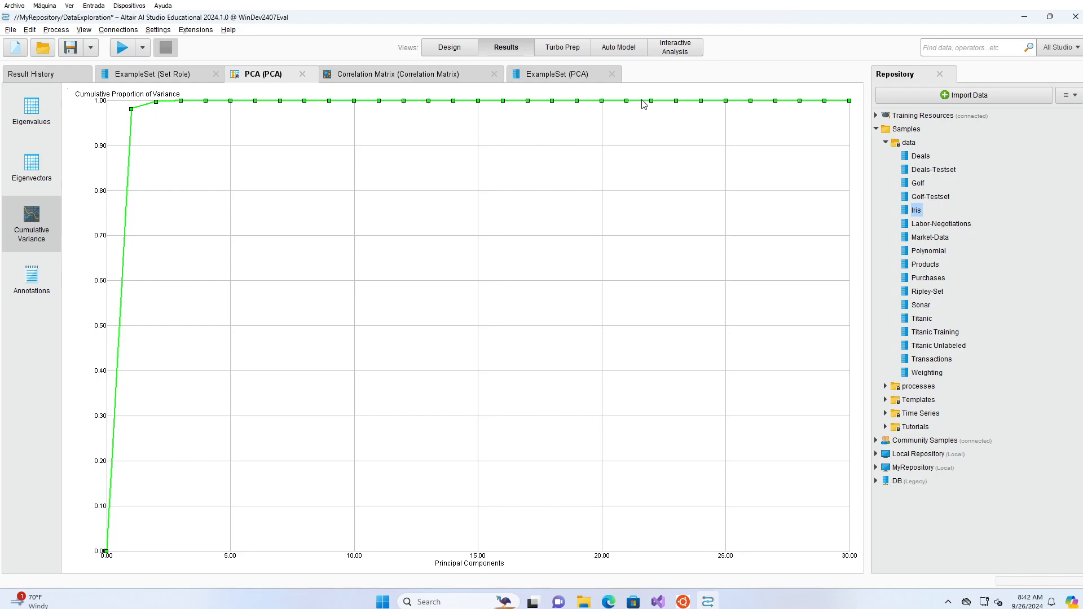
Step: Compare the PCA-transformed example set with the scatter matrix of the original Set Role data
click(564, 78)
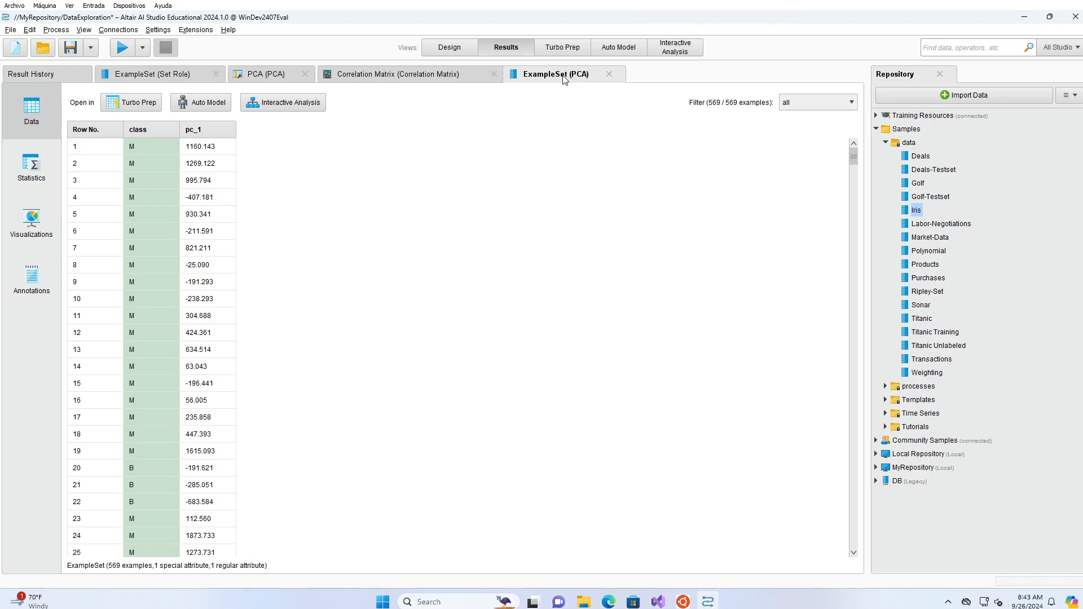
click(172, 75)
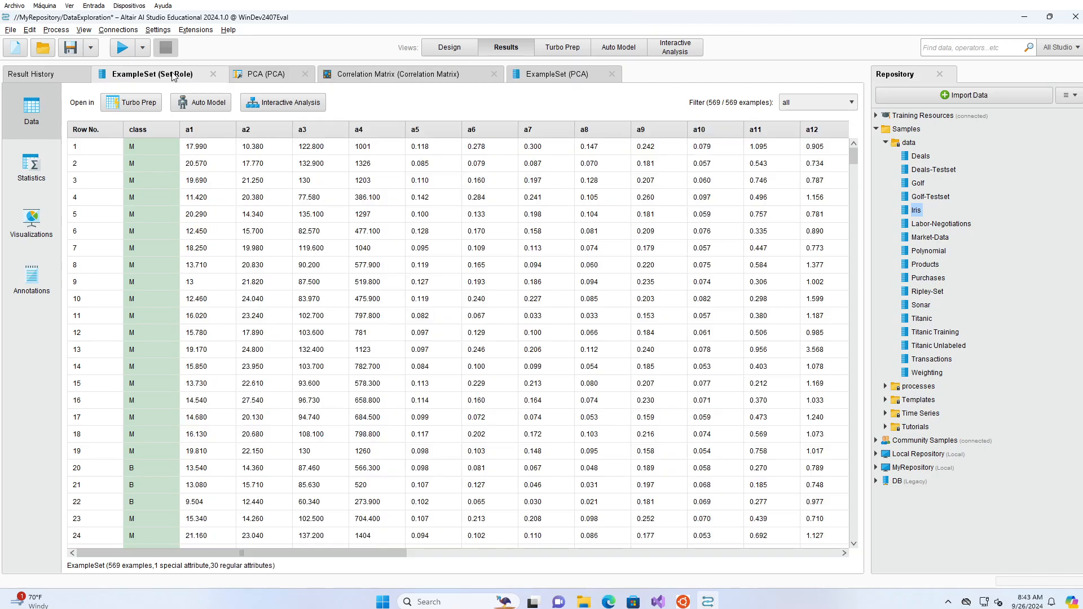
click(43, 222)
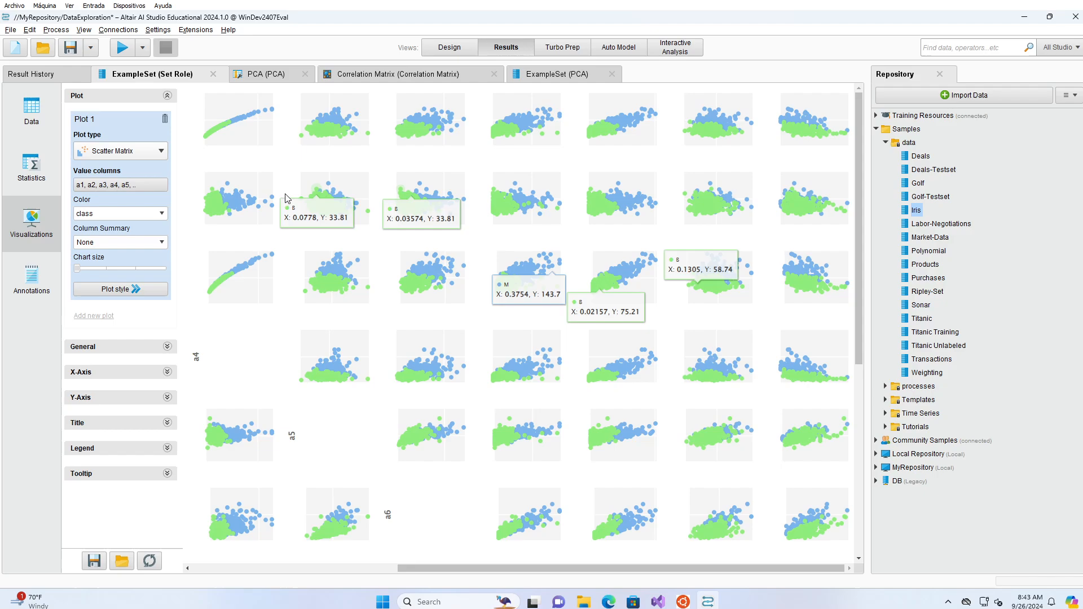
click(279, 565)
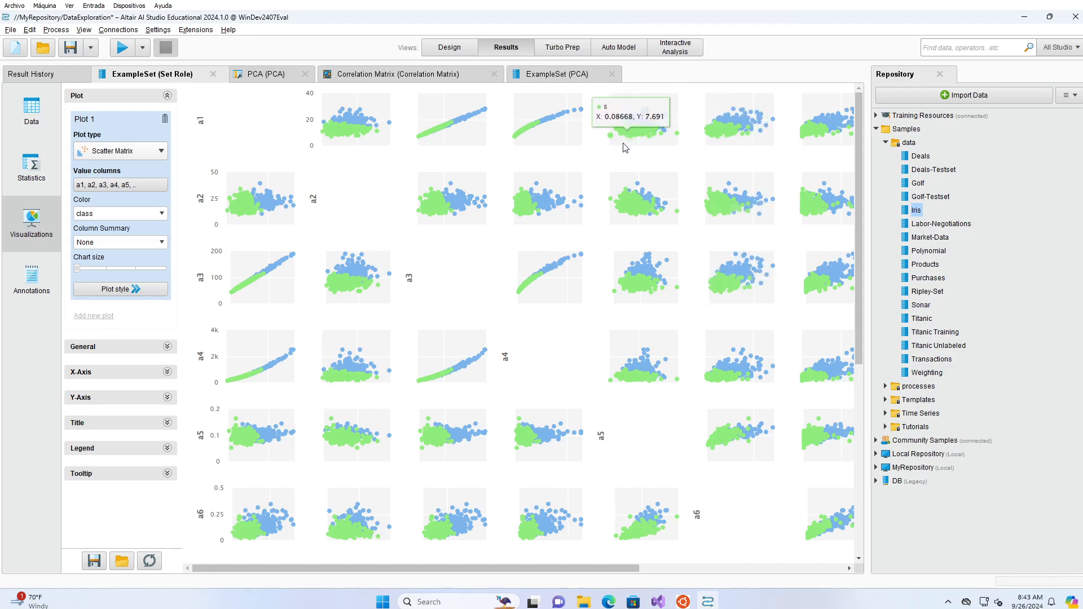
Step: Show the PCA eigenvectors and sort the attributes by PC 1 in descending order
click(253, 77)
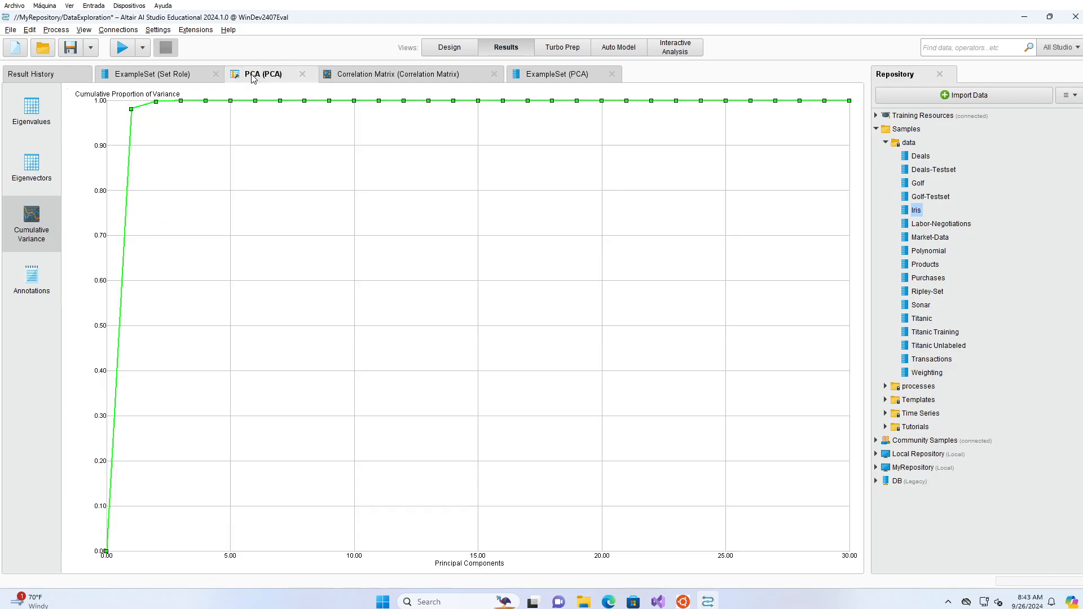
click(39, 118)
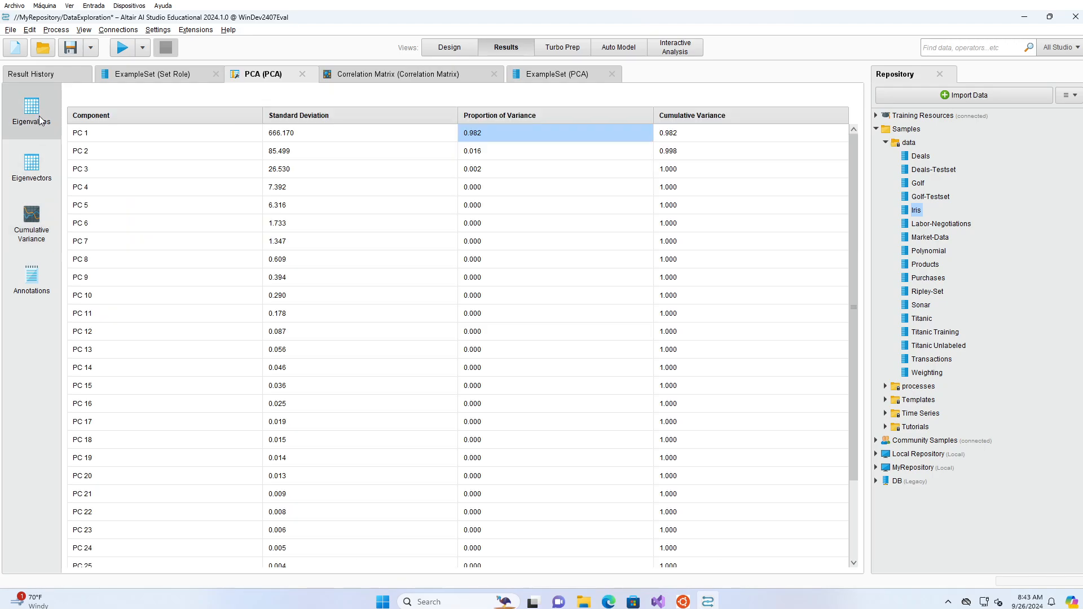
click(40, 164)
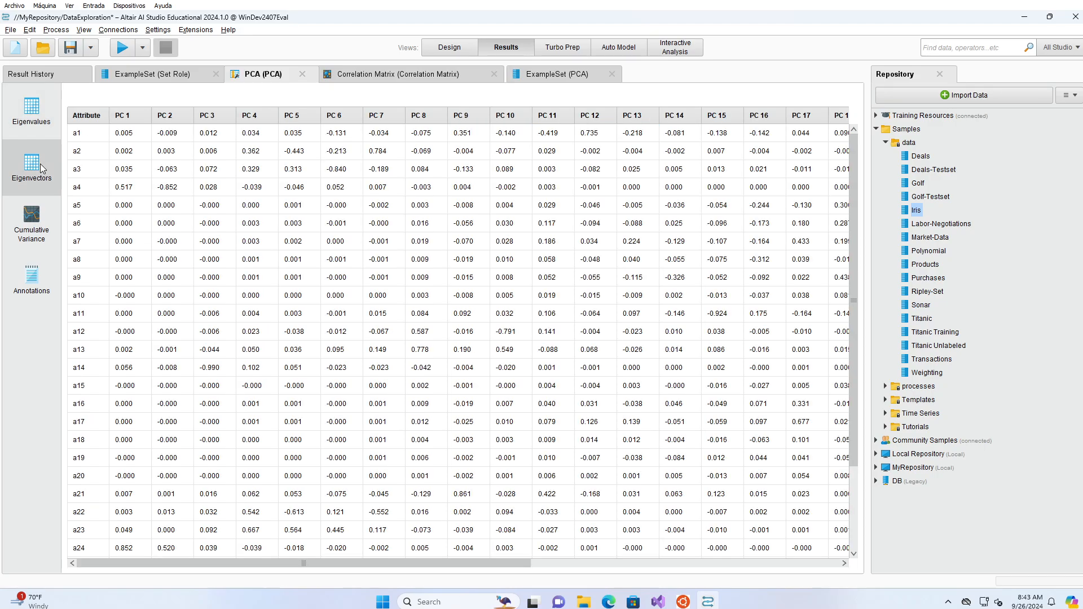
click(123, 116)
click(123, 115)
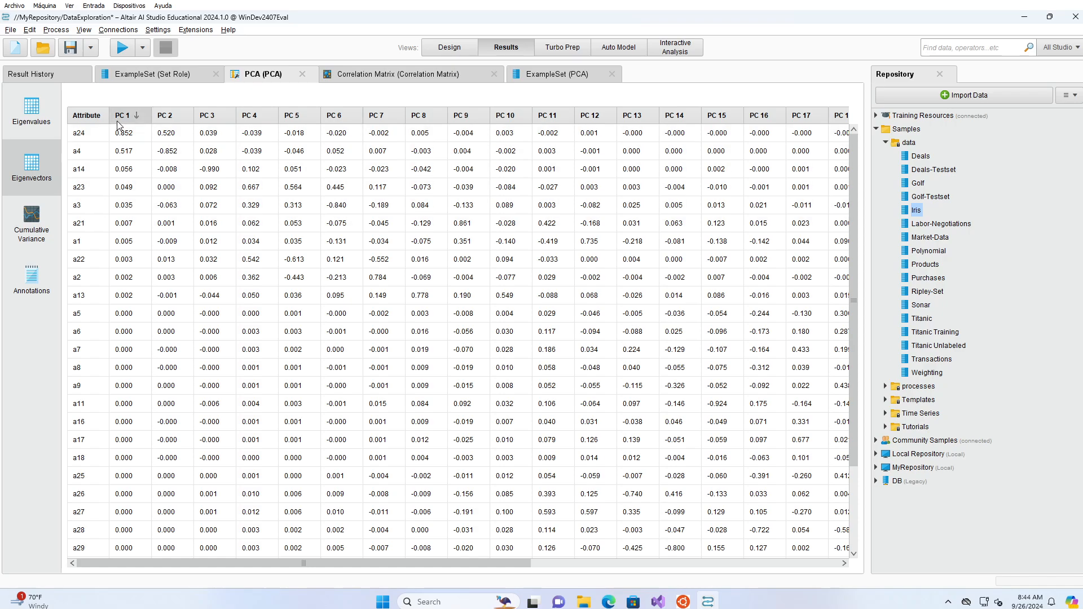
Step: Examine the PC 1 weights of a24 and a4 against those of a14 through a13, and recheck the eigenvalues
click(129, 134)
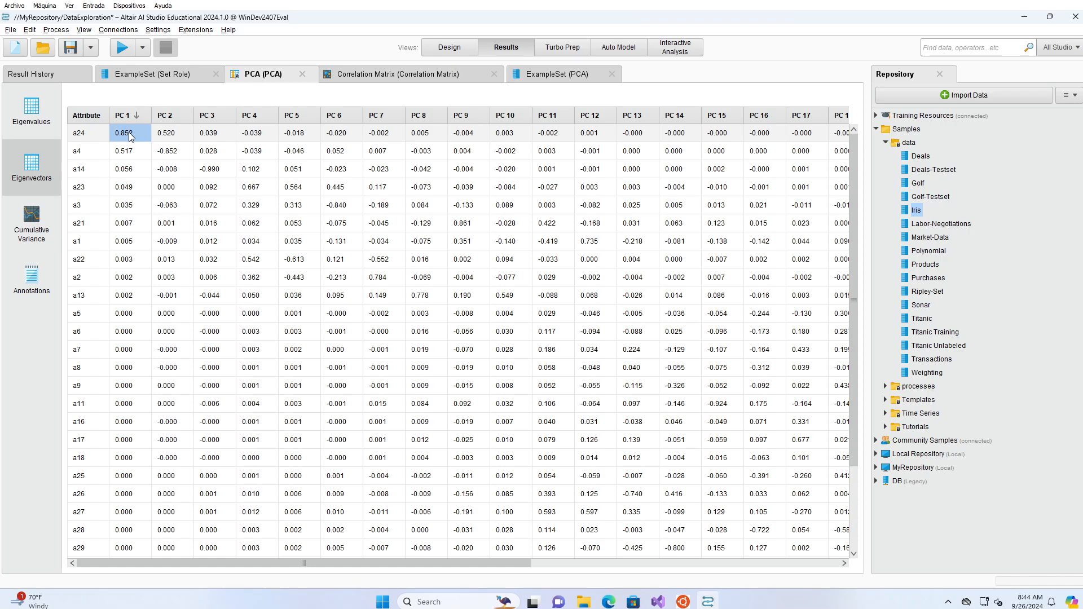
click(96, 137)
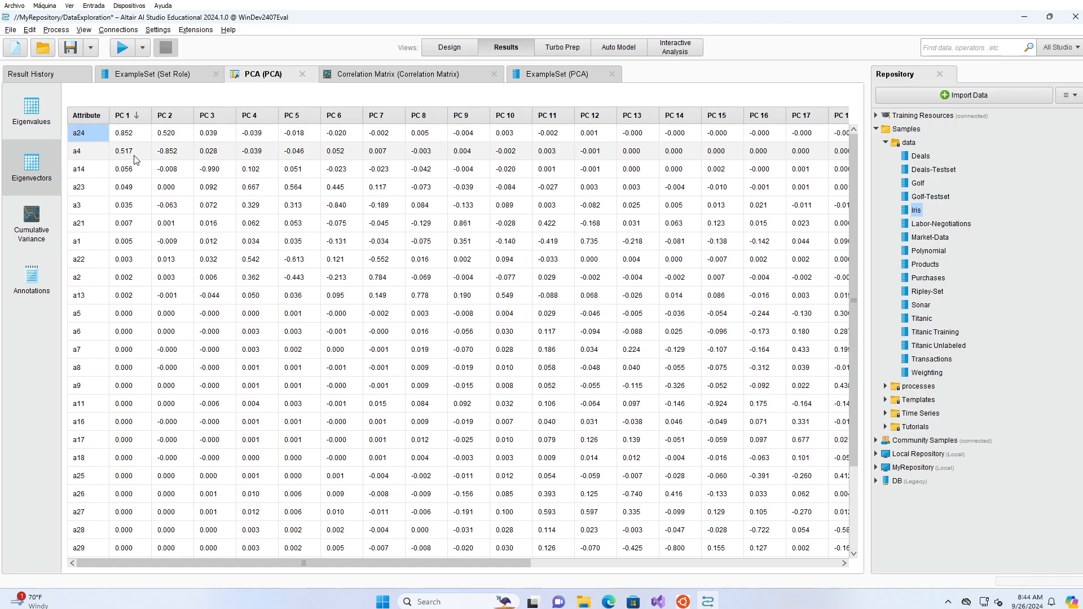
click(134, 158)
click(104, 158)
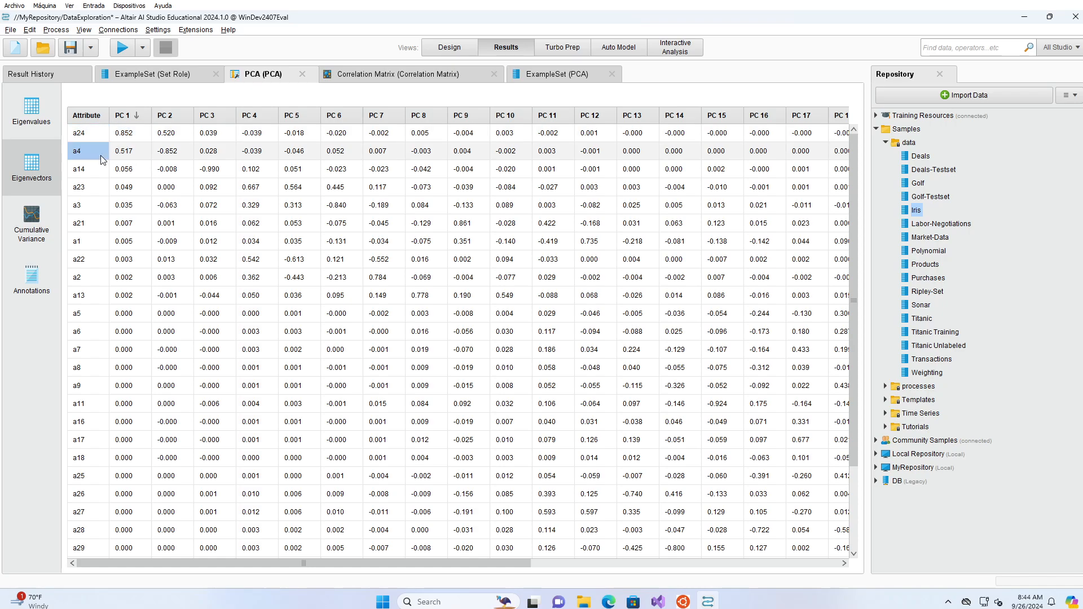
click(136, 177)
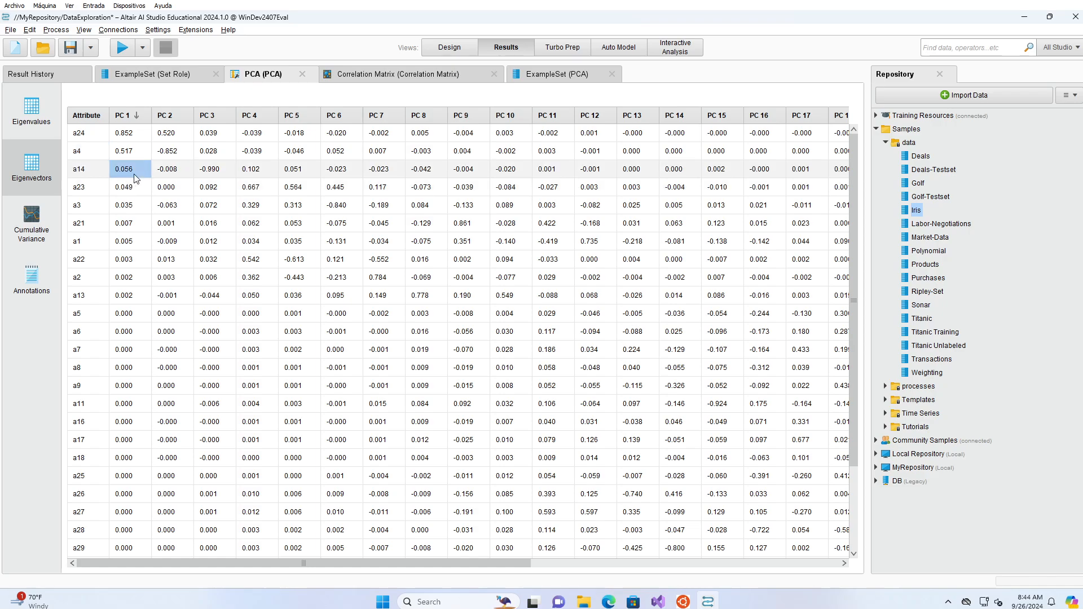
shift+click(135, 301)
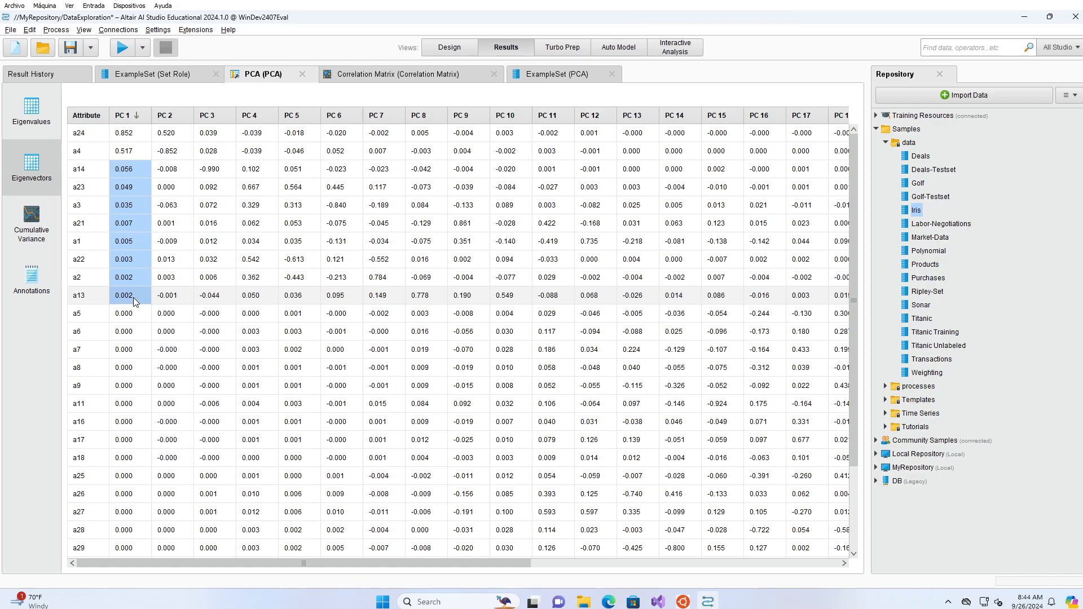
scroll(133, 297, down, 2)
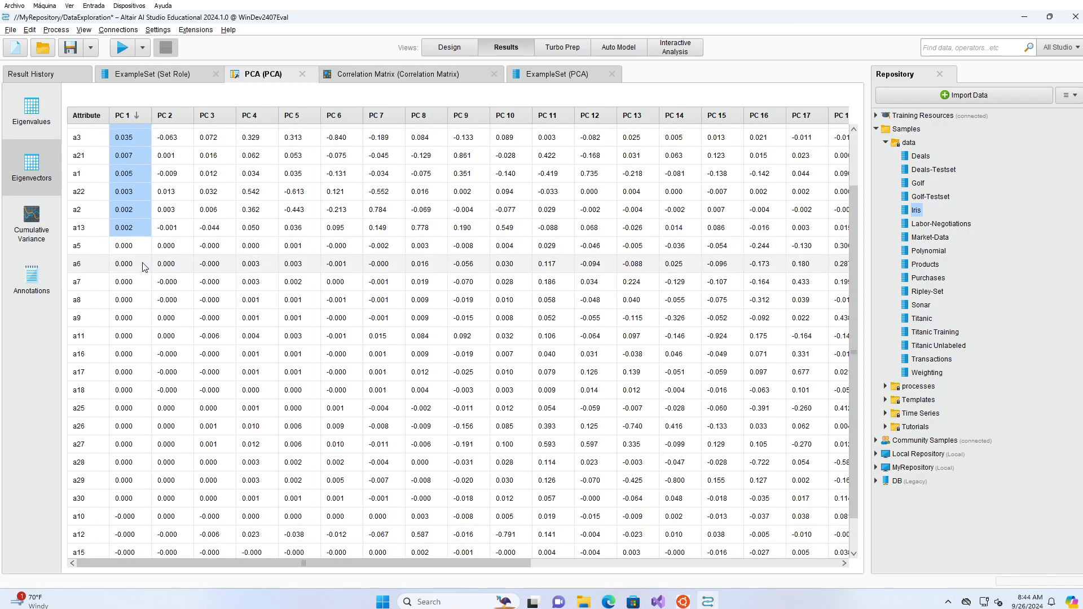
scroll(127, 452, up, 2)
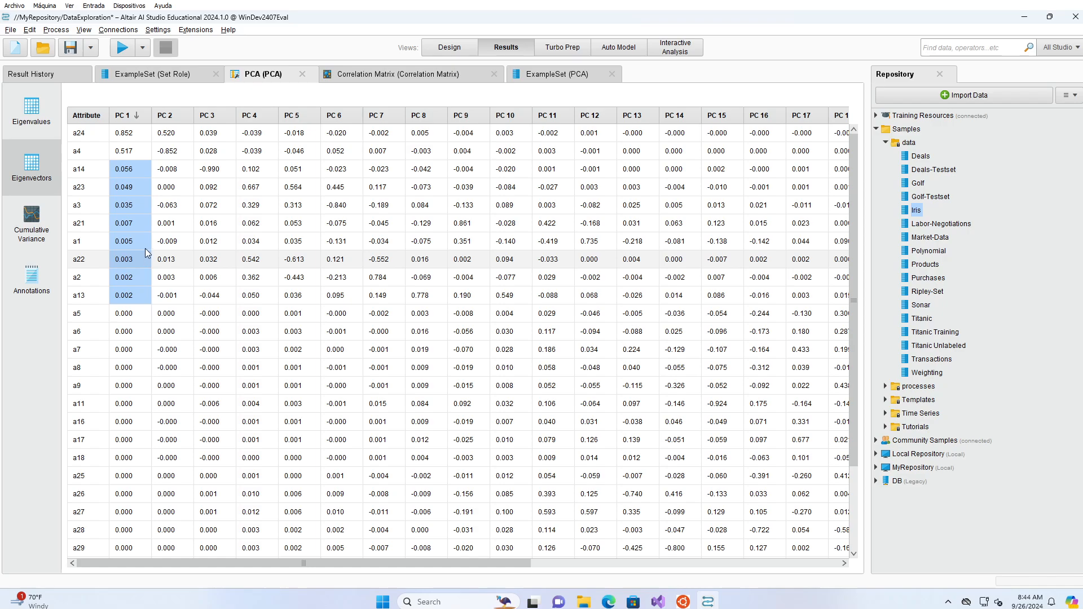
click(127, 136)
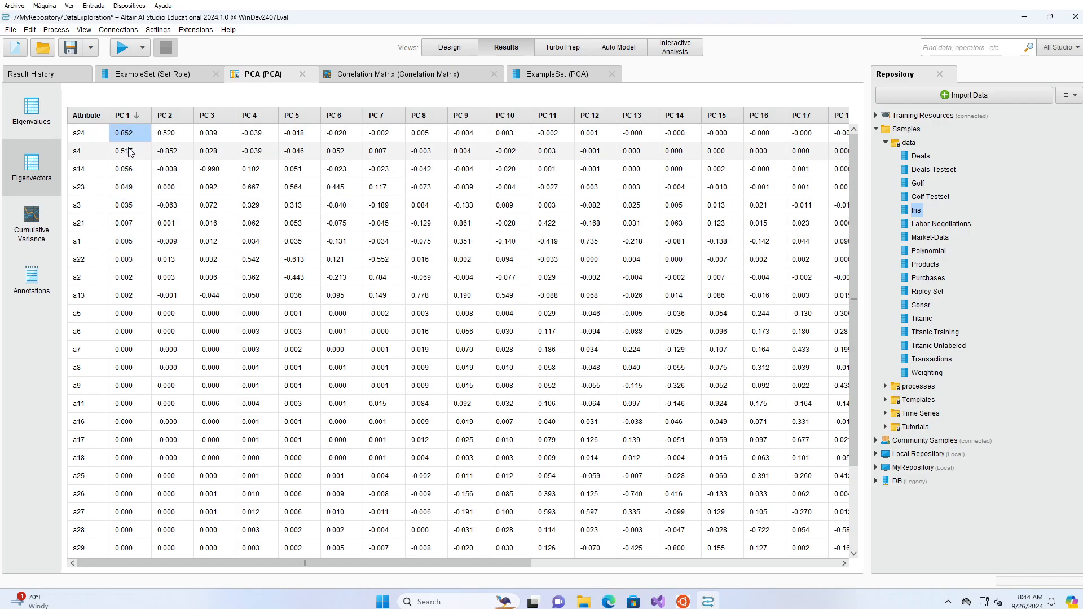
shift+click(129, 152)
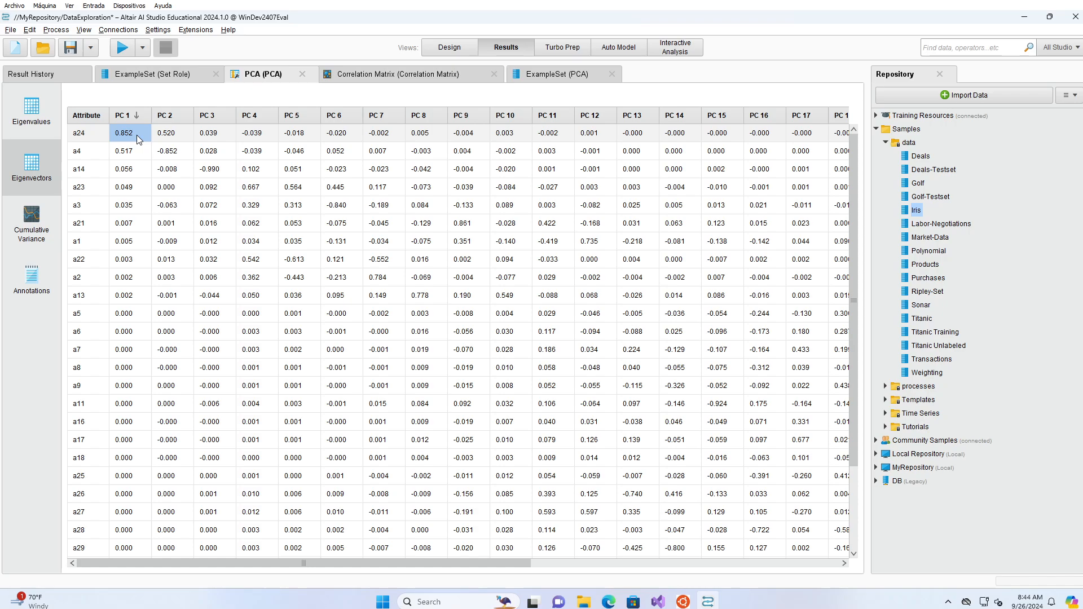
click(32, 113)
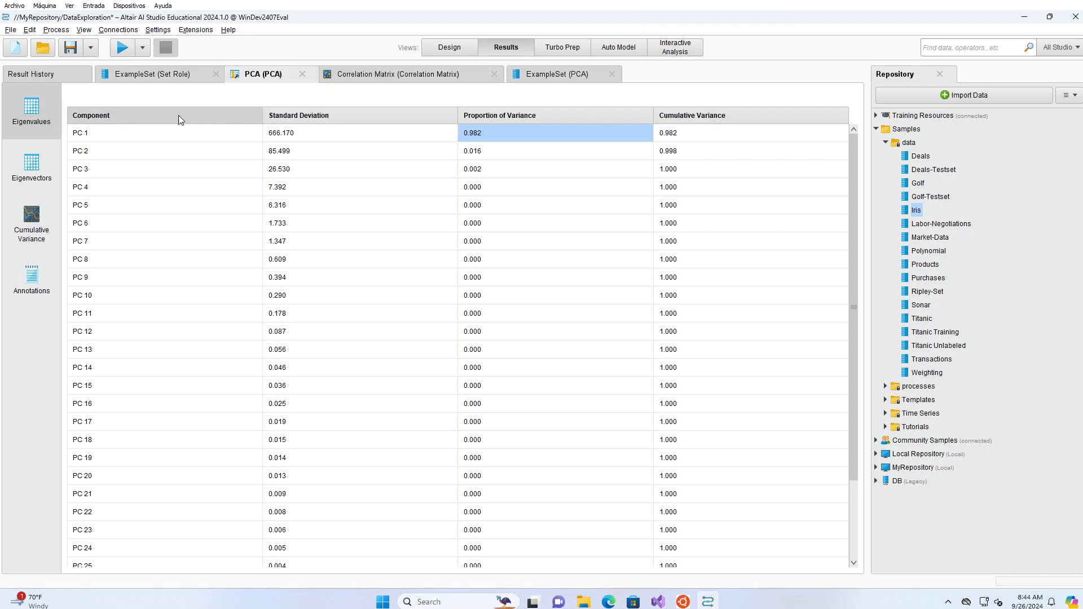
Step: Review the attribute statistics of the original Set Role example set, including the detailed distribution of a24
click(166, 79)
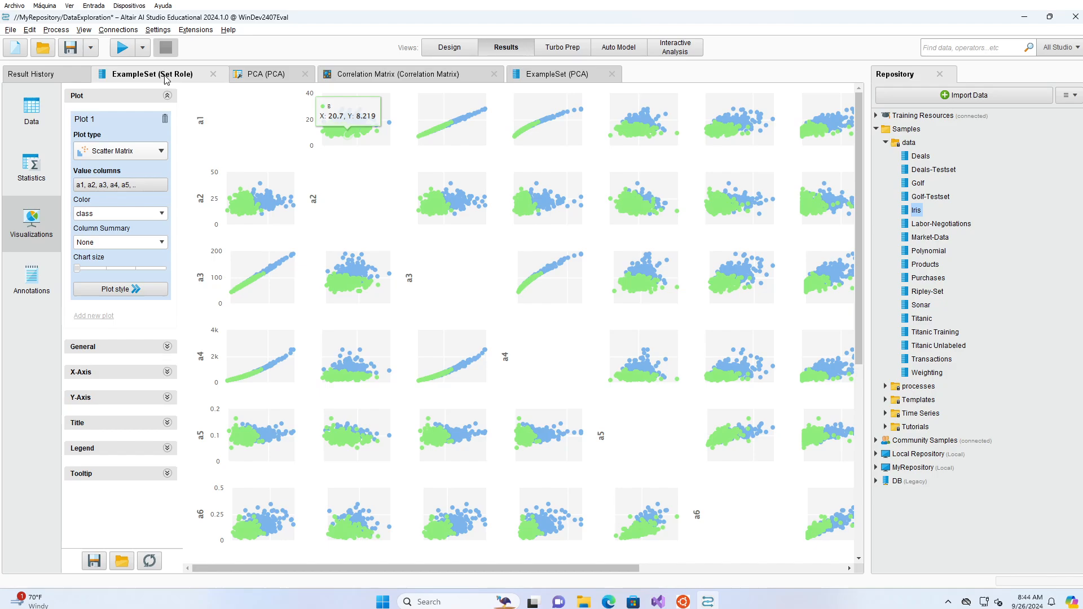
click(31, 110)
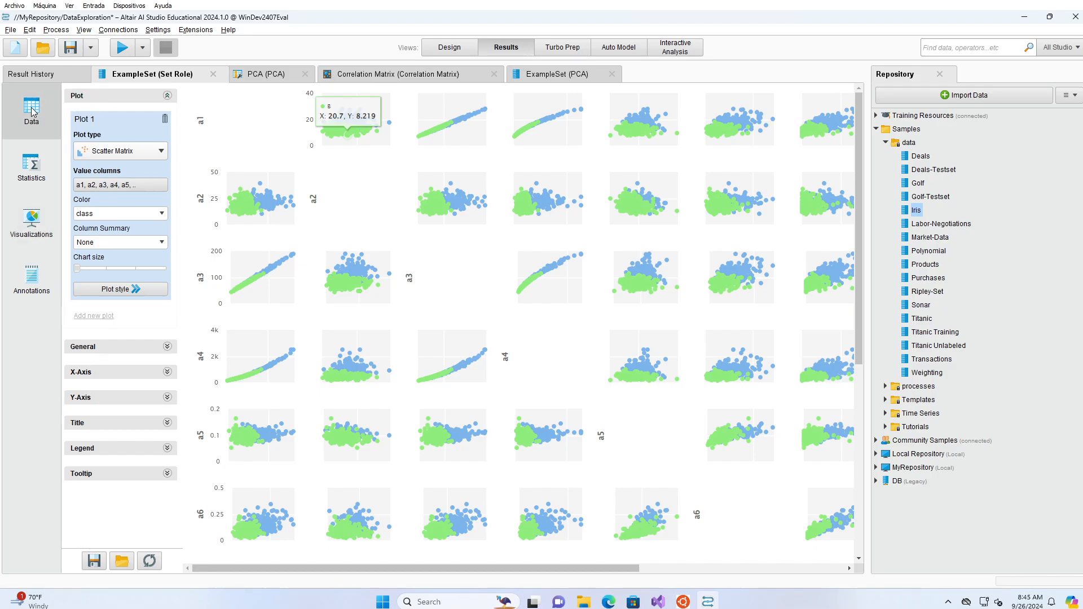
click(43, 189)
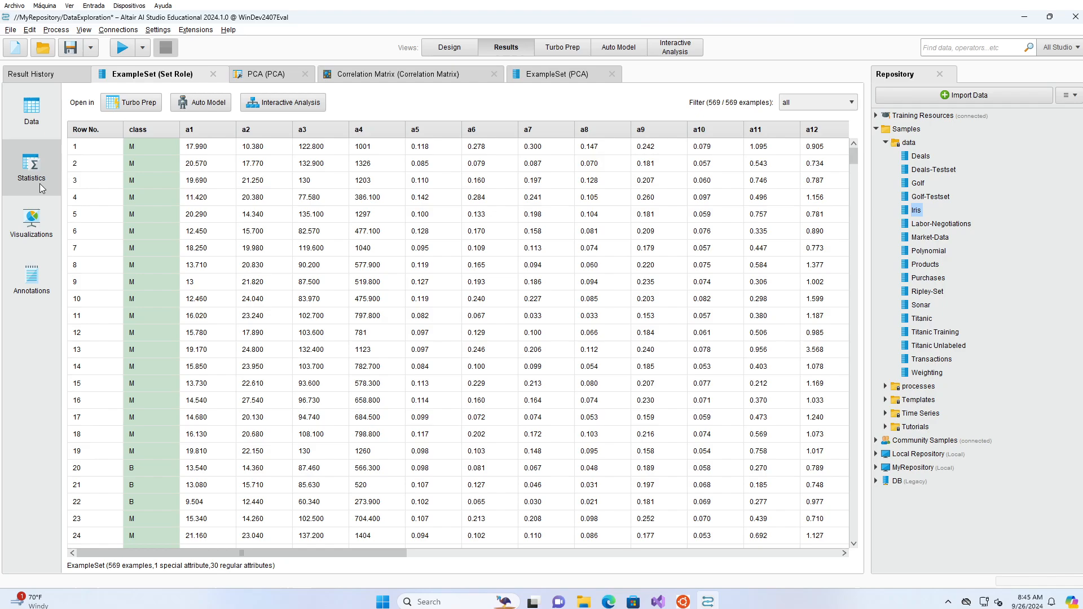
scroll(394, 281, down, 10)
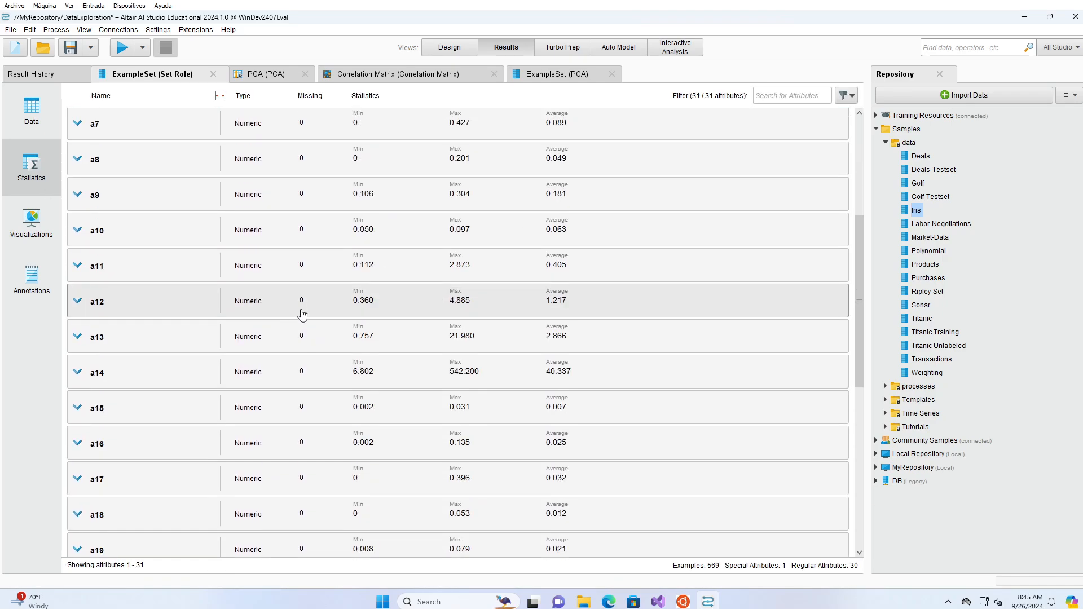
scroll(189, 322, down, 5)
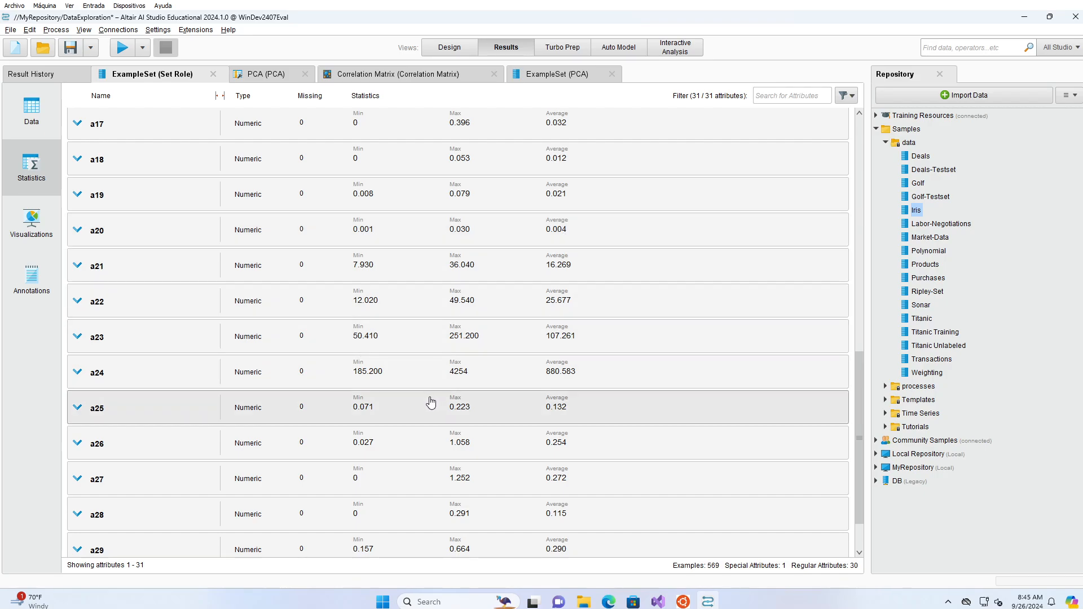
click(482, 386)
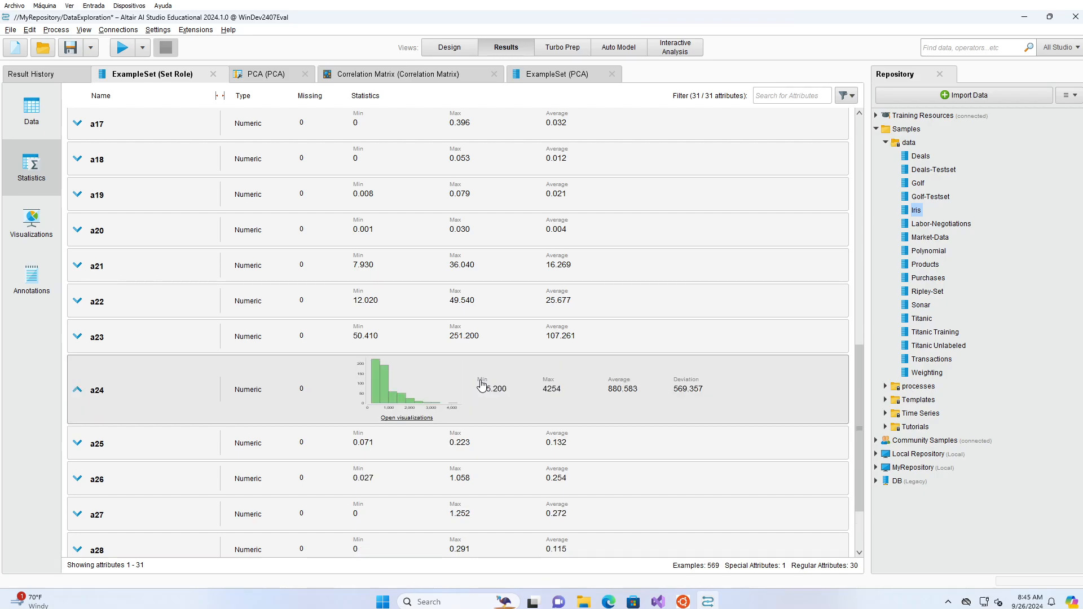
click(545, 402)
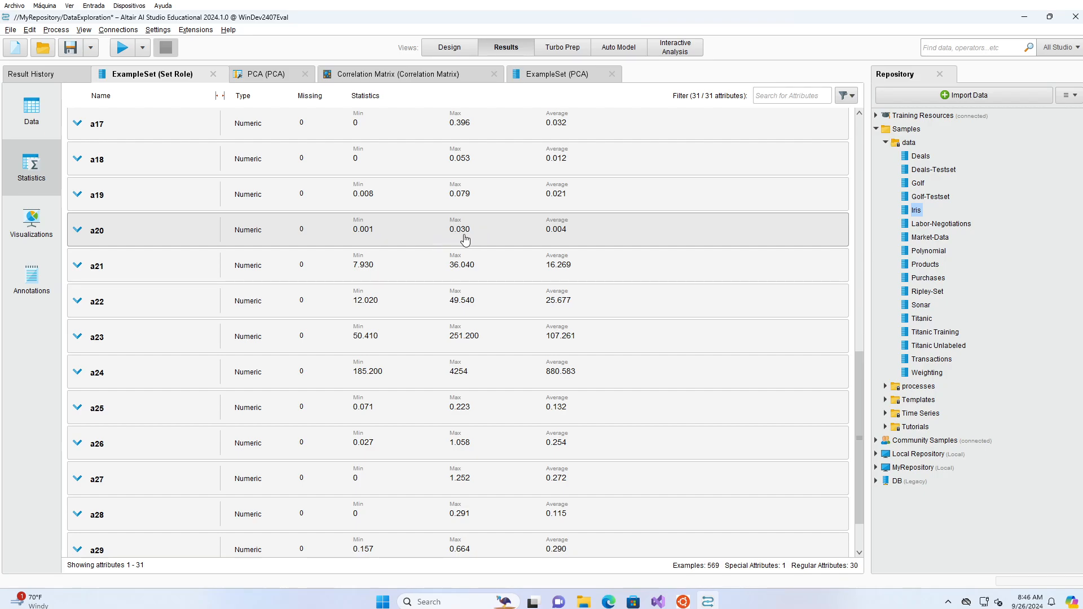
scroll(439, 285, up, 3)
scroll(439, 285, up, 10)
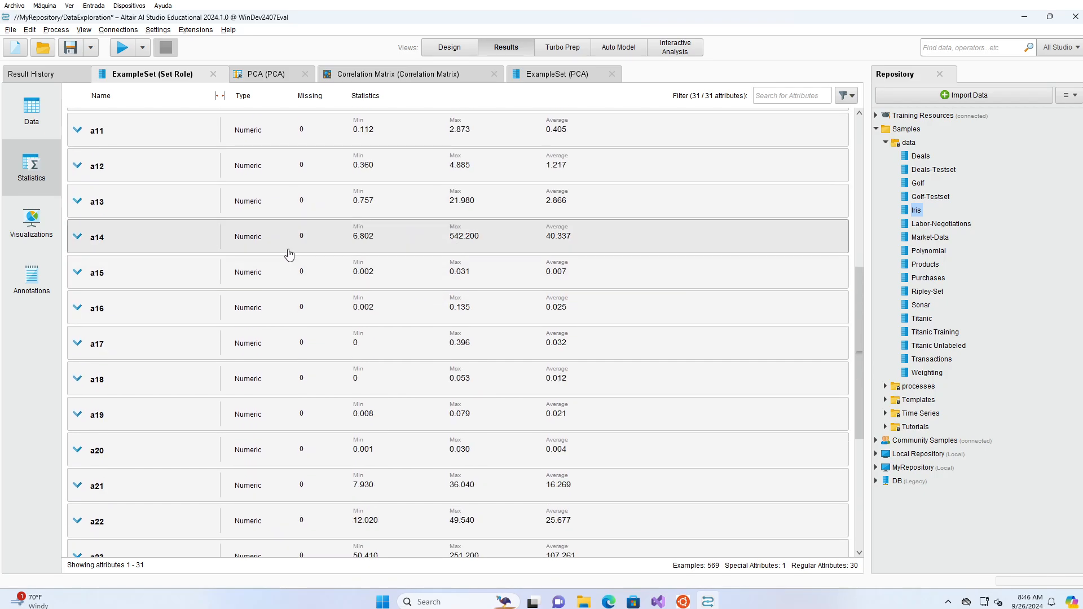
scroll(431, 150, up, 1)
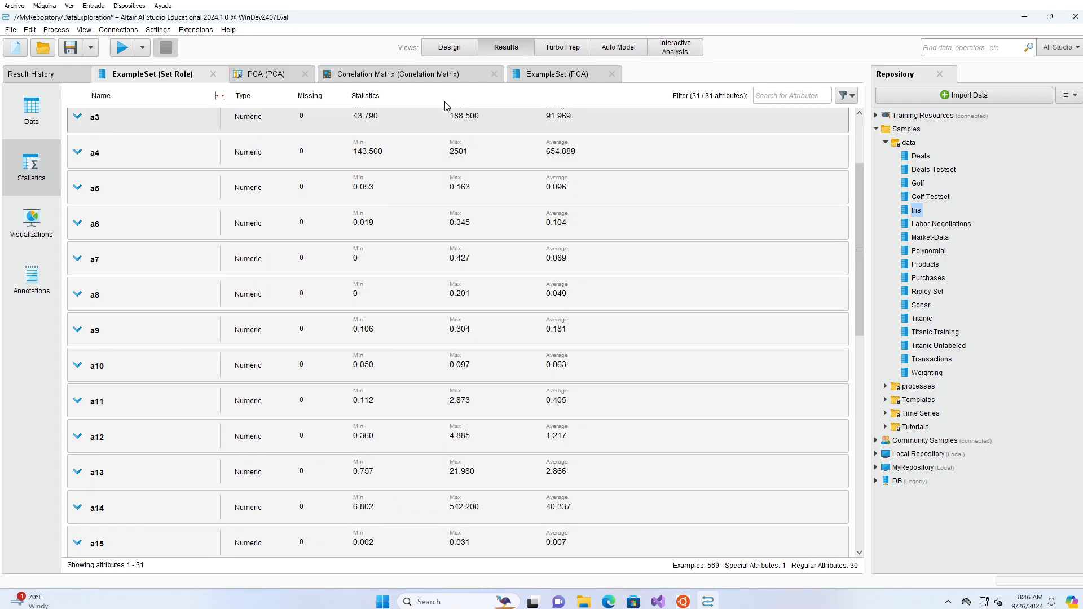
Step: Insert a Normalize operator into the process between Correlation Matrix and PCA
click(446, 51)
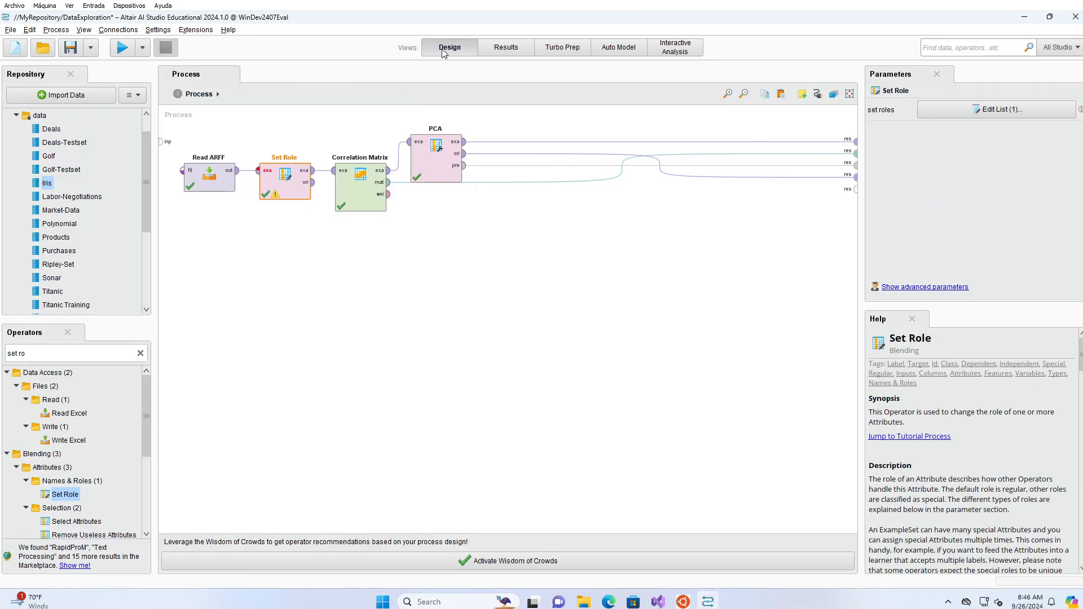
click(141, 354)
text(norma)
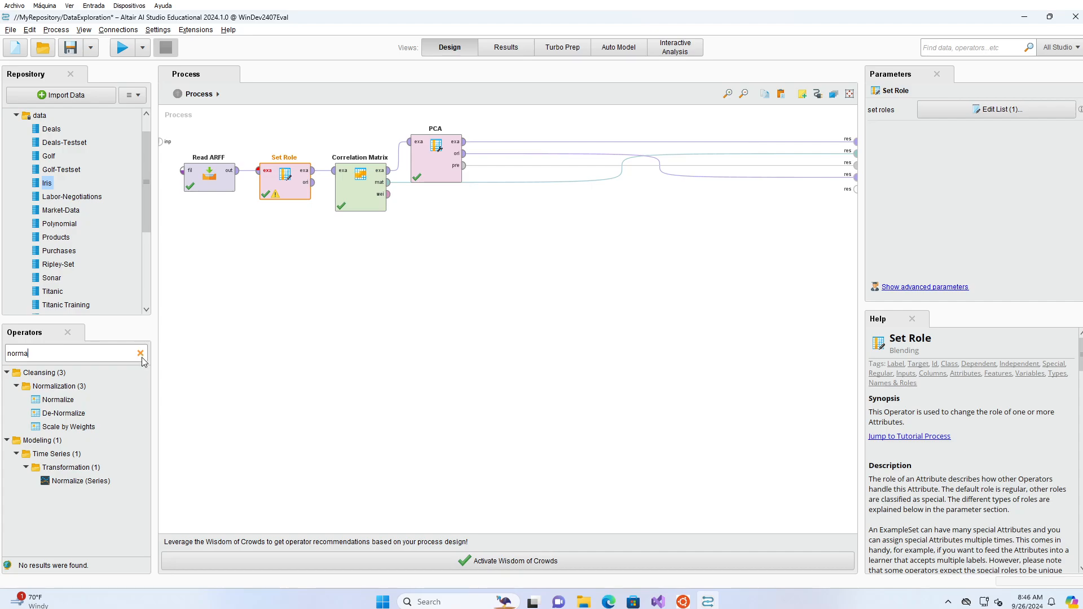
drag(58, 400, 398, 154)
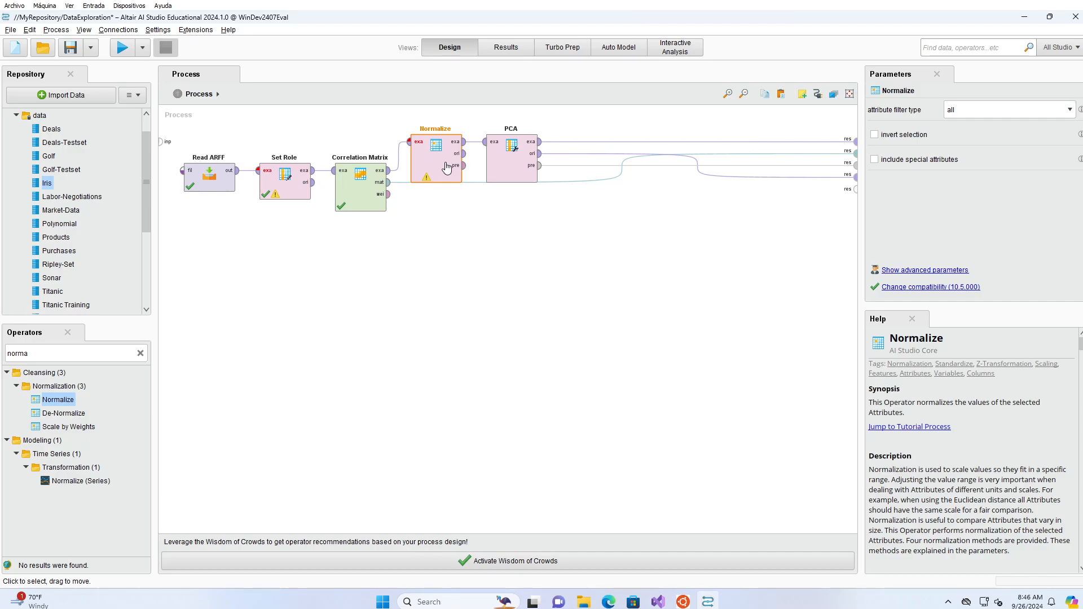
Step: Show Normalize's advanced parameters, set it to Z-transformation for all attributes, and run the process
click(1068, 115)
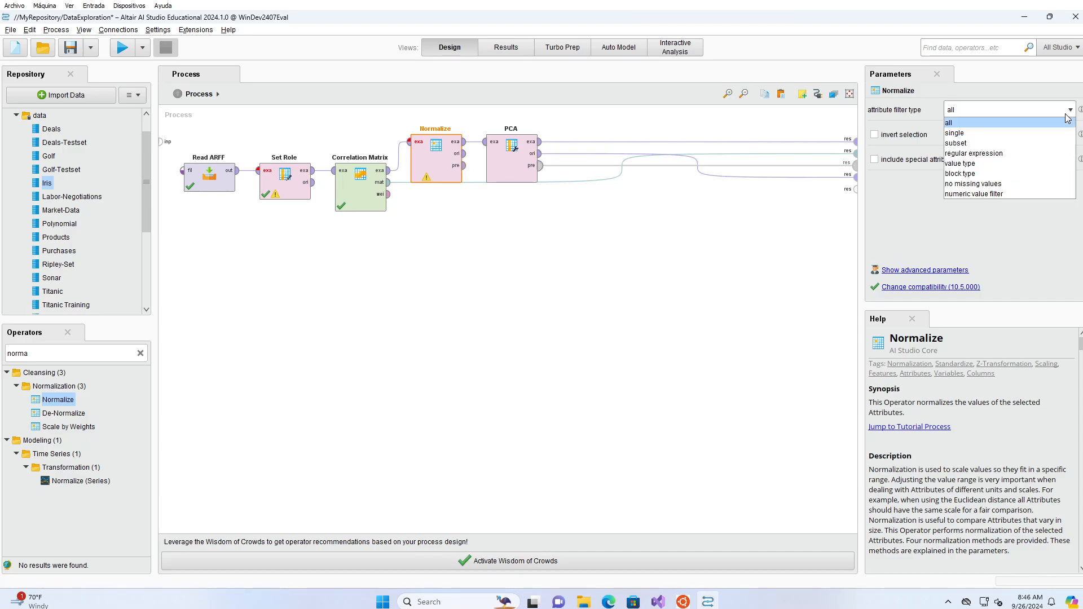
click(921, 112)
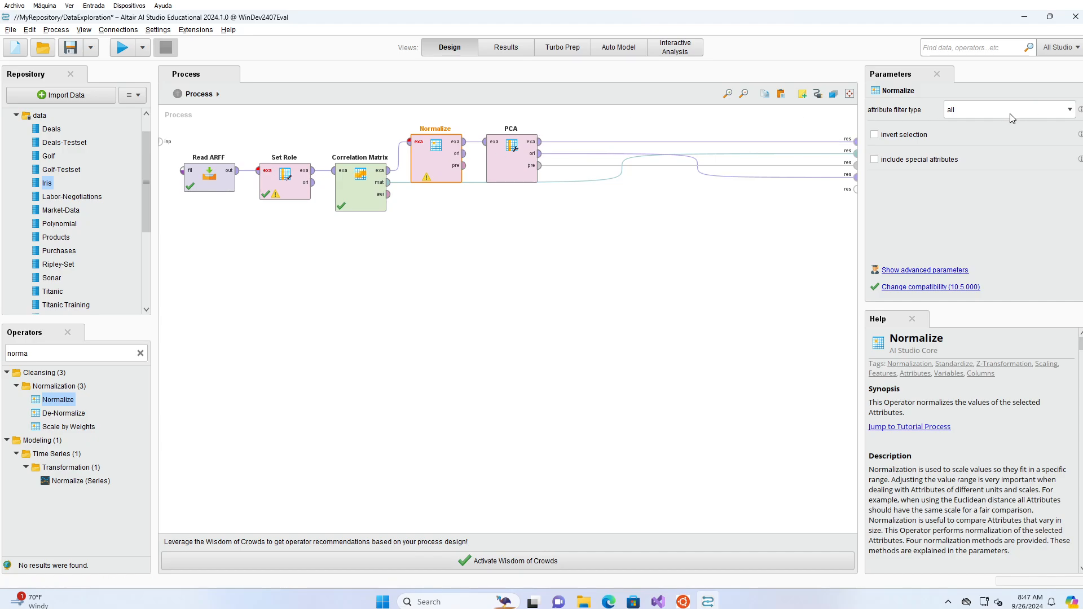
click(932, 269)
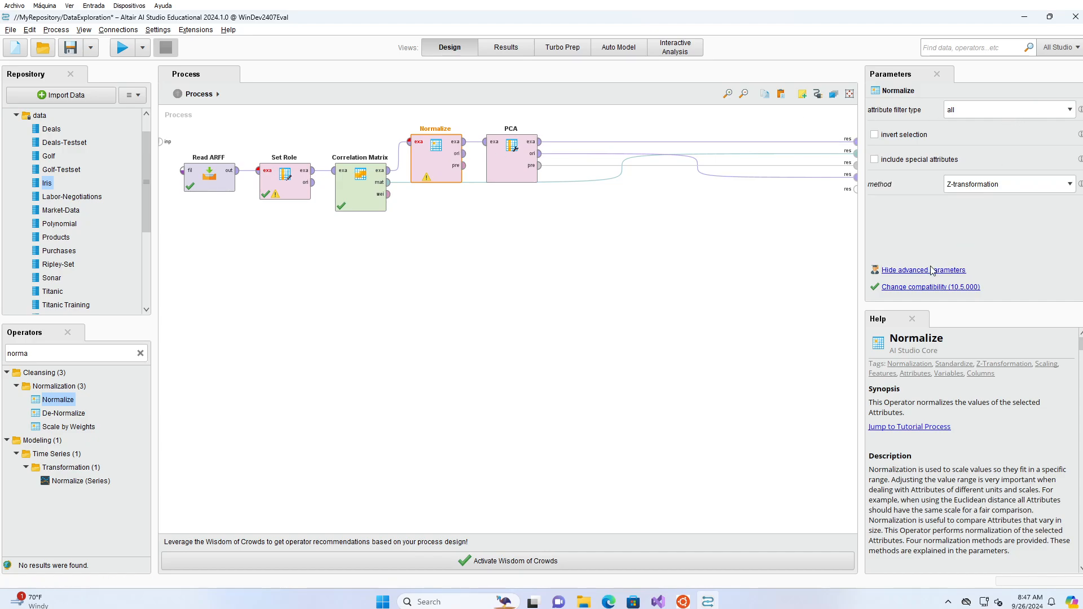
click(1008, 185)
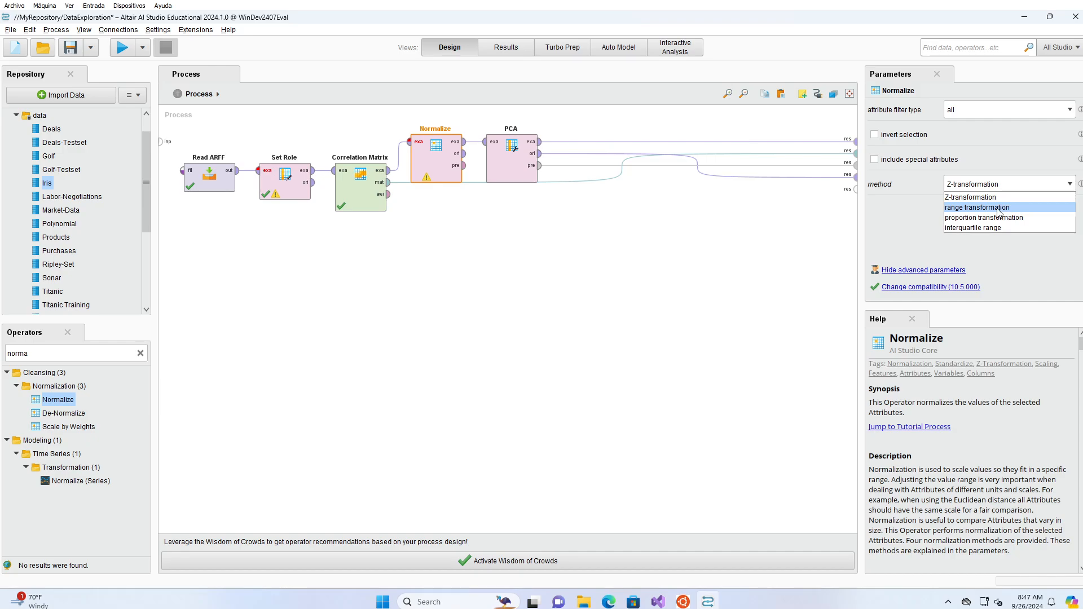
click(997, 208)
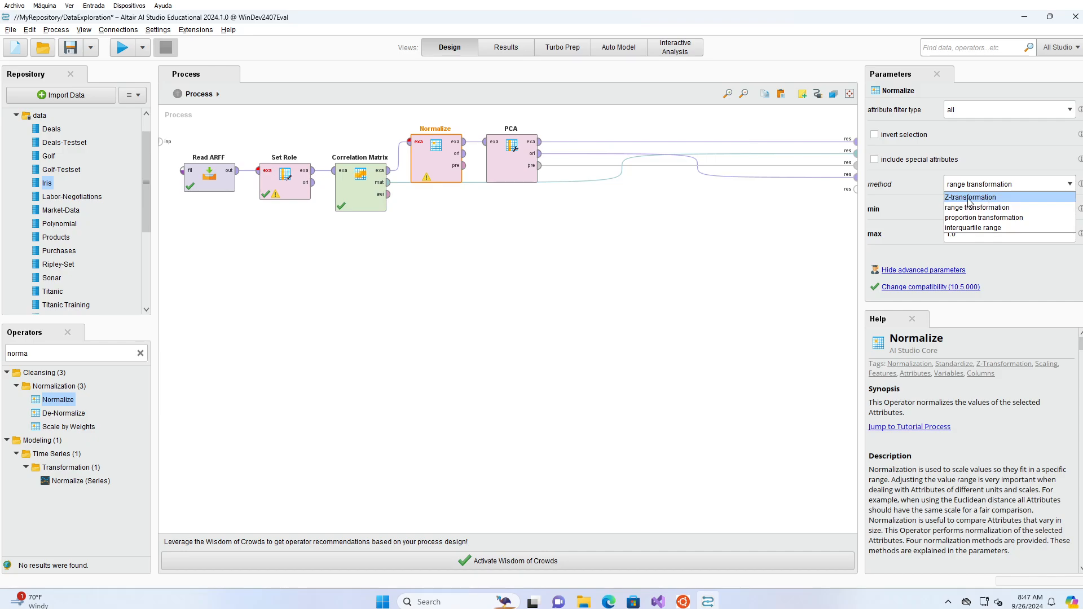
click(958, 197)
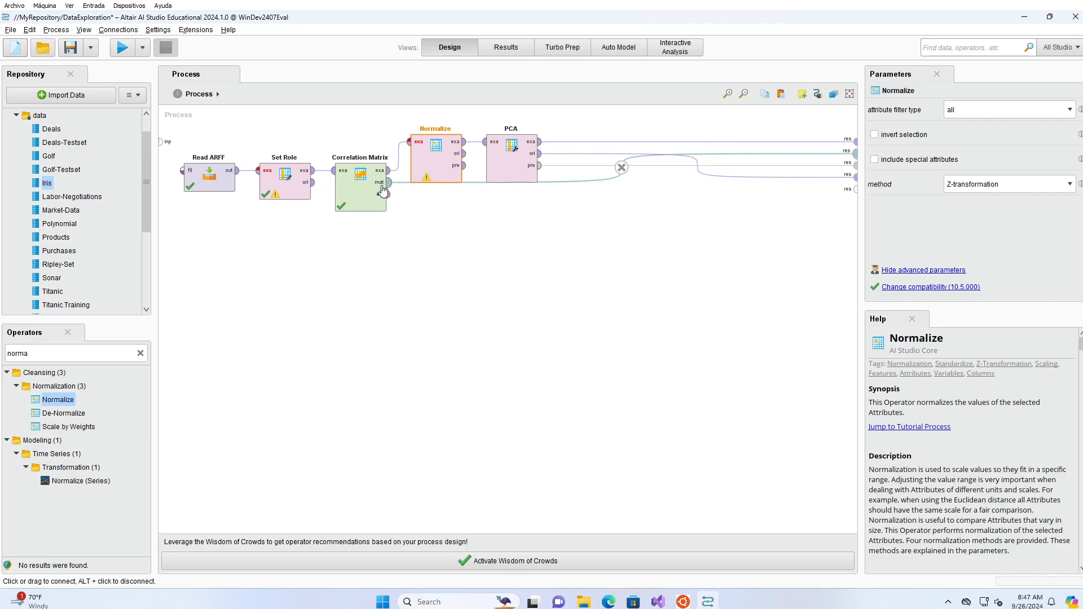
click(121, 50)
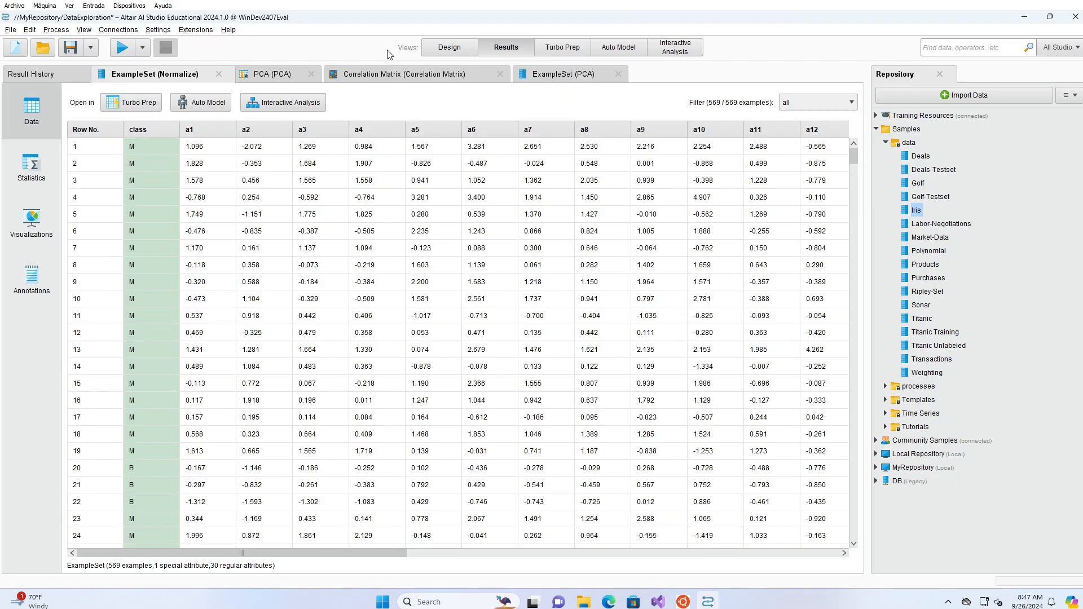
Step: Review the PCA example set sorted by pc_10 ascending, the correlation matrix heat map and the normalized data
click(578, 74)
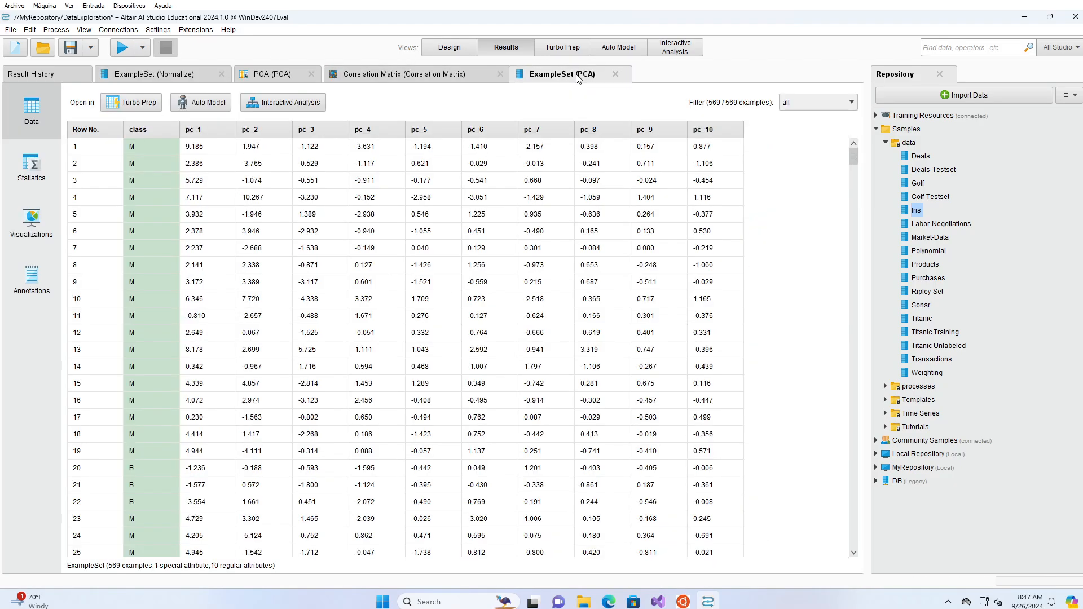
click(716, 130)
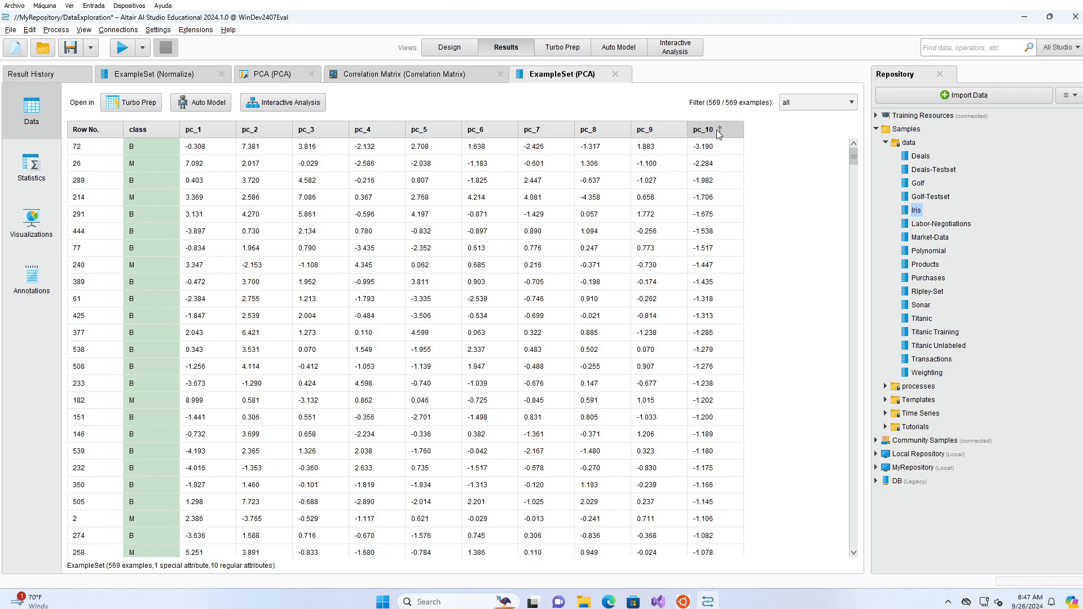
click(365, 78)
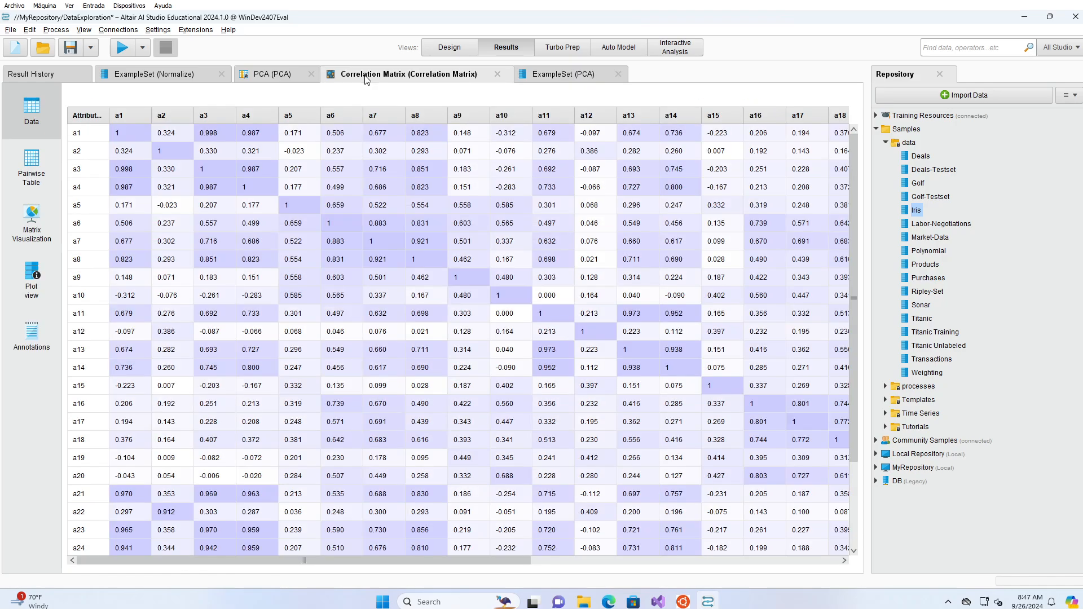
click(33, 233)
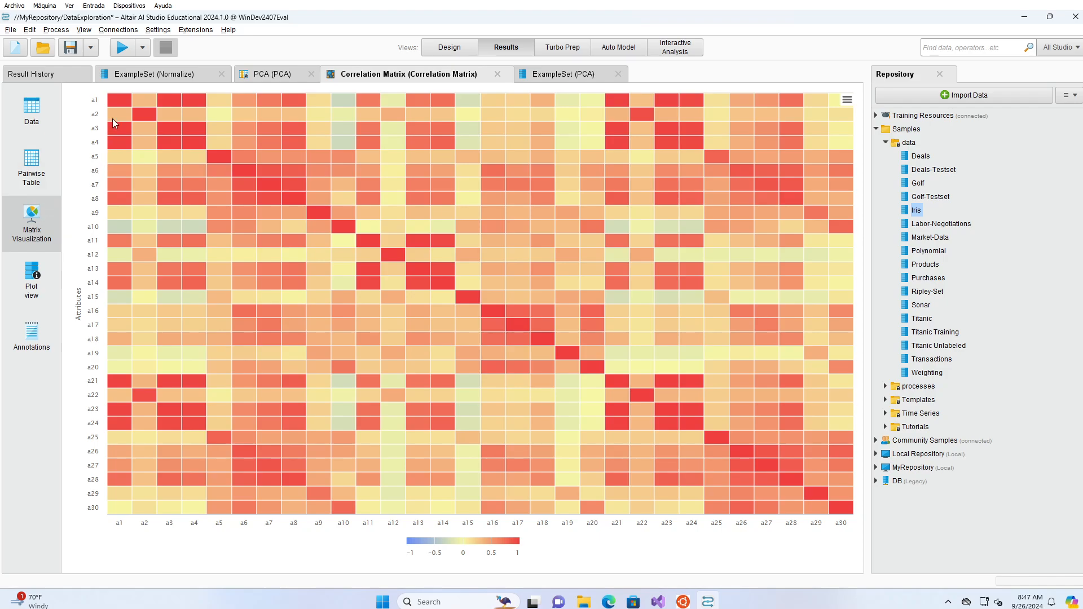
click(141, 70)
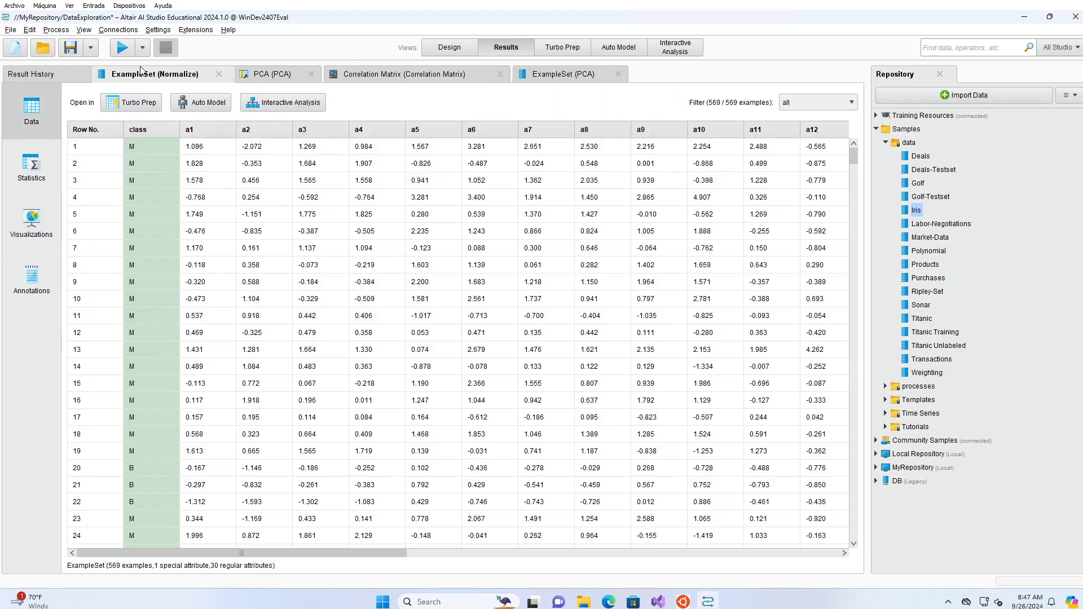
Step: Show the eigenvectors of the normalized PCA and sort the attributes by PC 1 in descending order to examine their weights
click(271, 74)
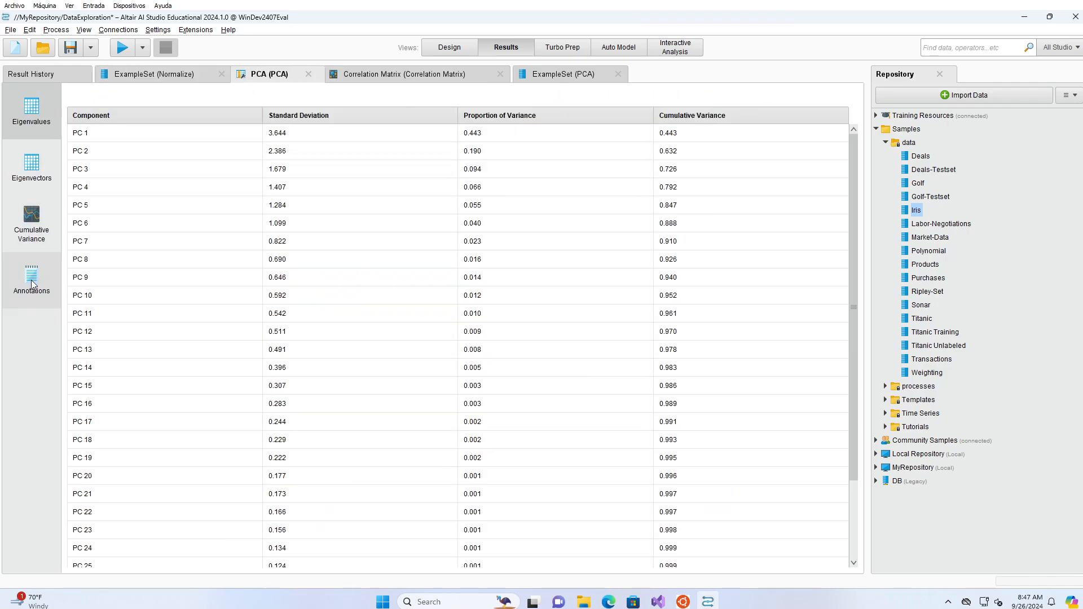
click(31, 178)
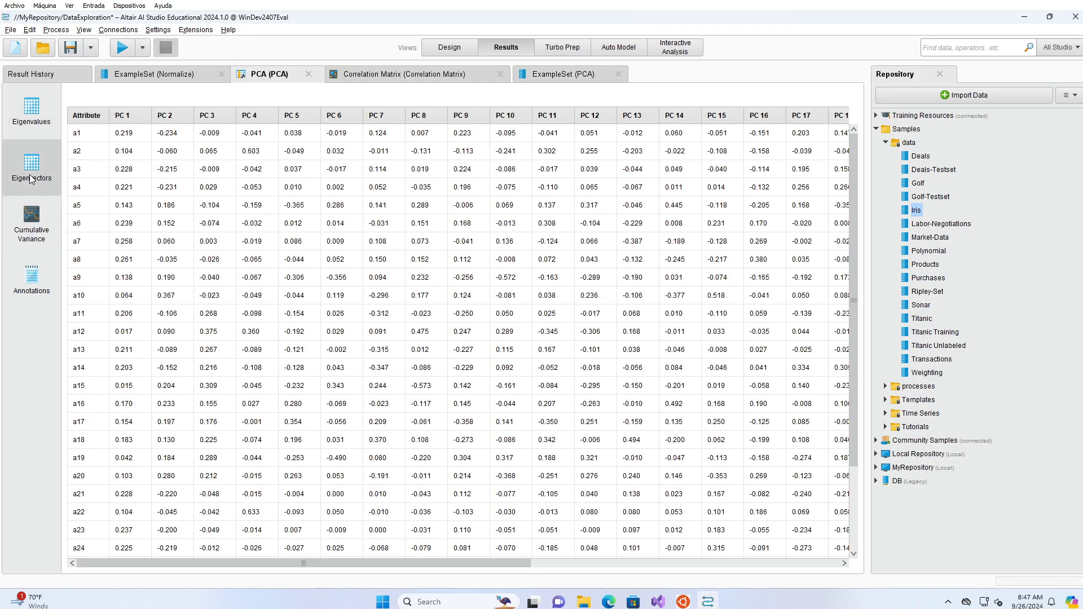
click(132, 115)
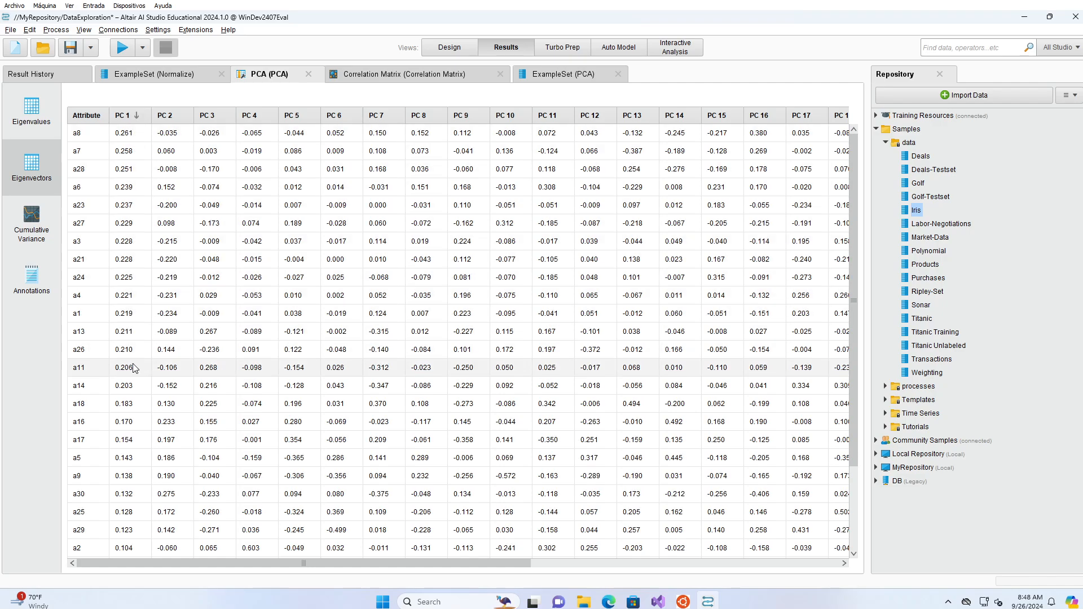
scroll(135, 522, down, 2)
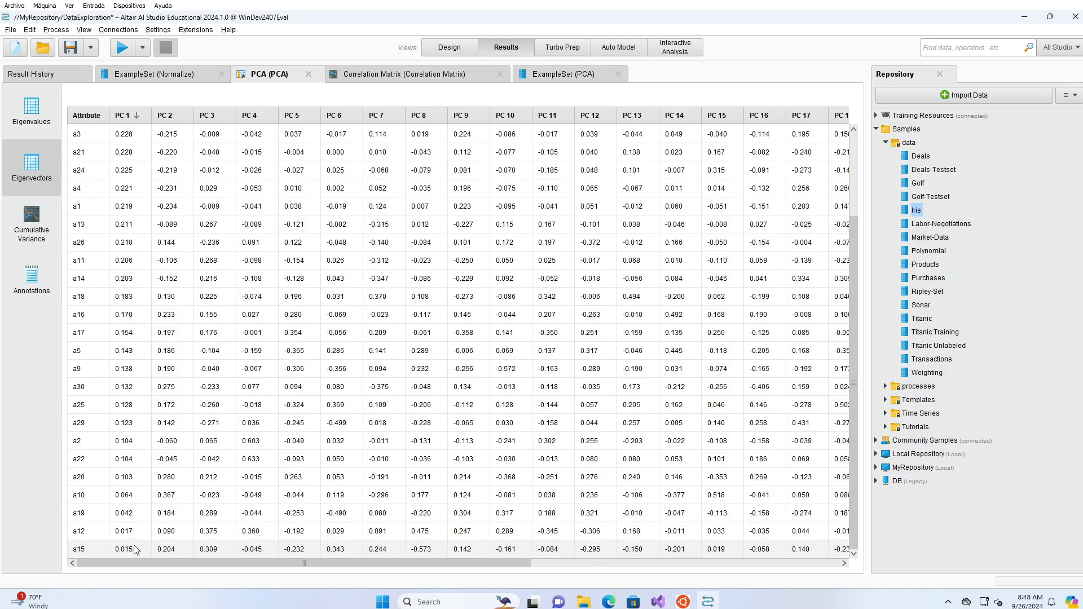
scroll(135, 544, up, 3)
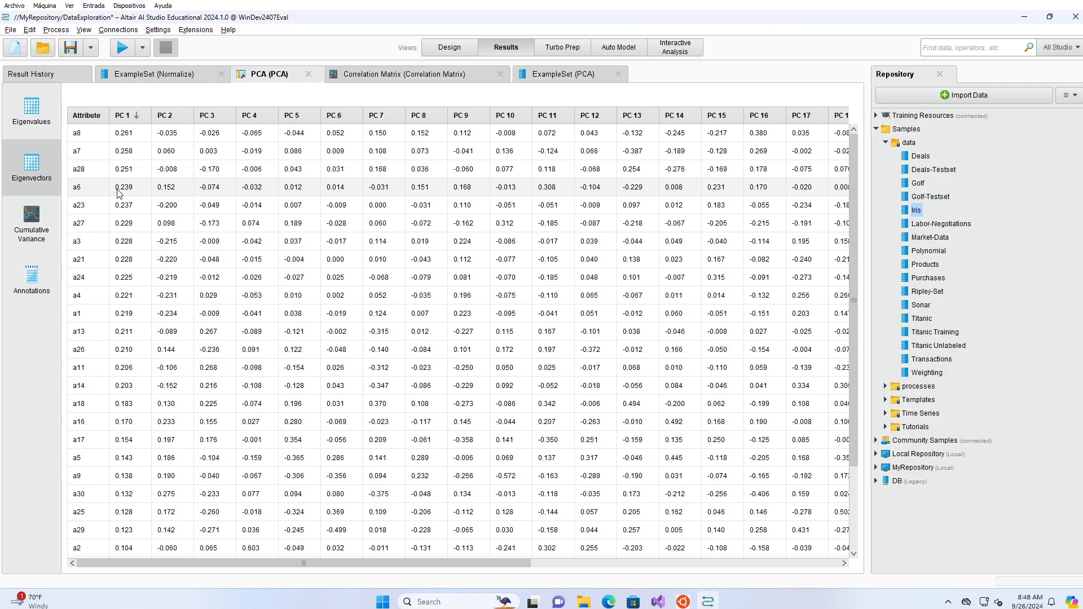
click(132, 137)
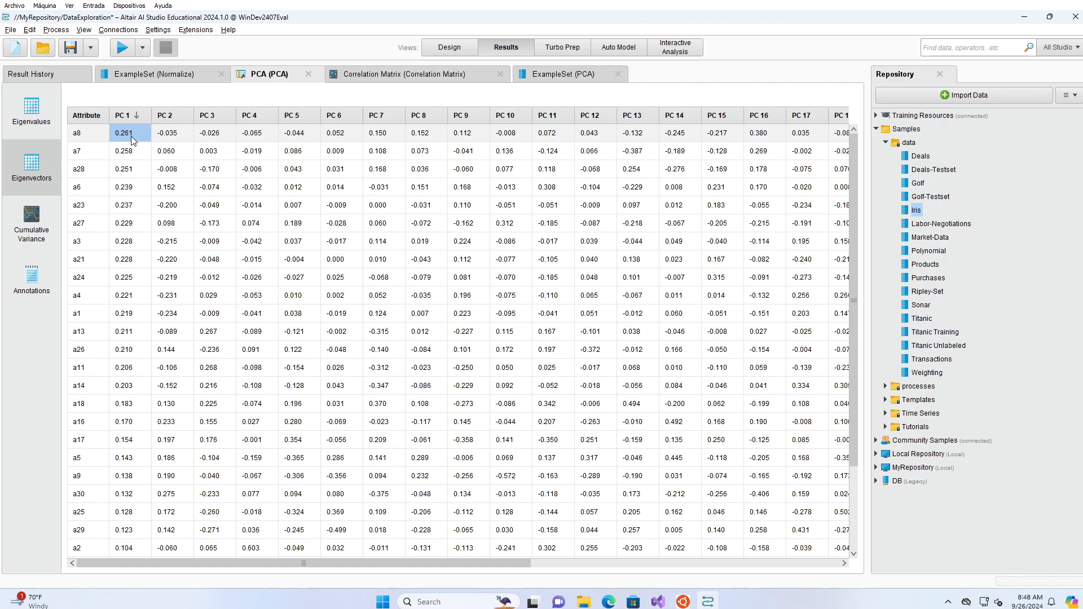
Step: Examine PC 1's proportion of variance and compare its attribute weights from a8 down to a15
click(32, 112)
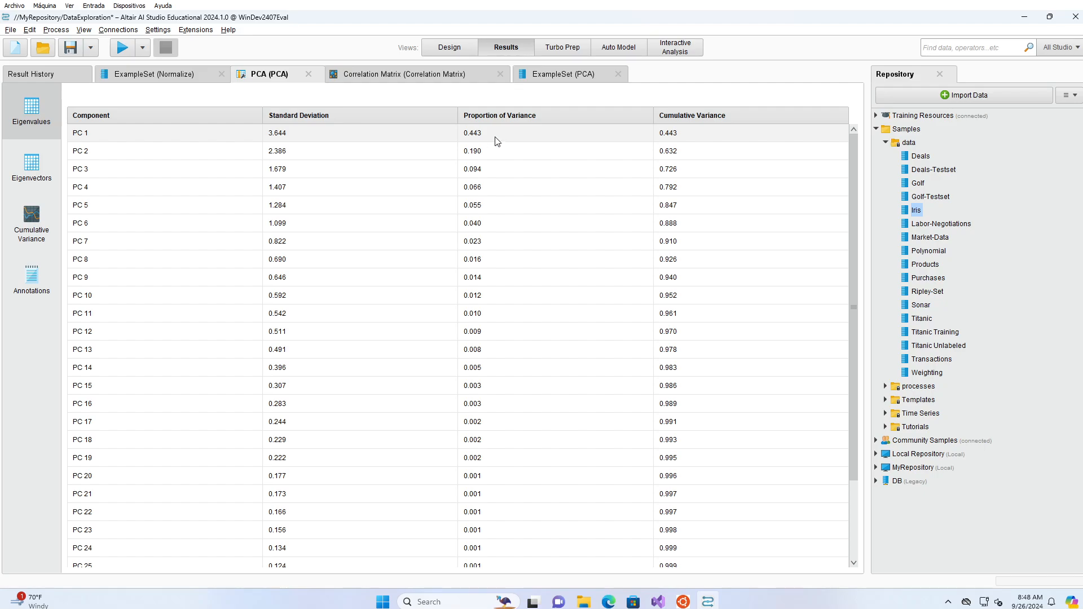
click(34, 174)
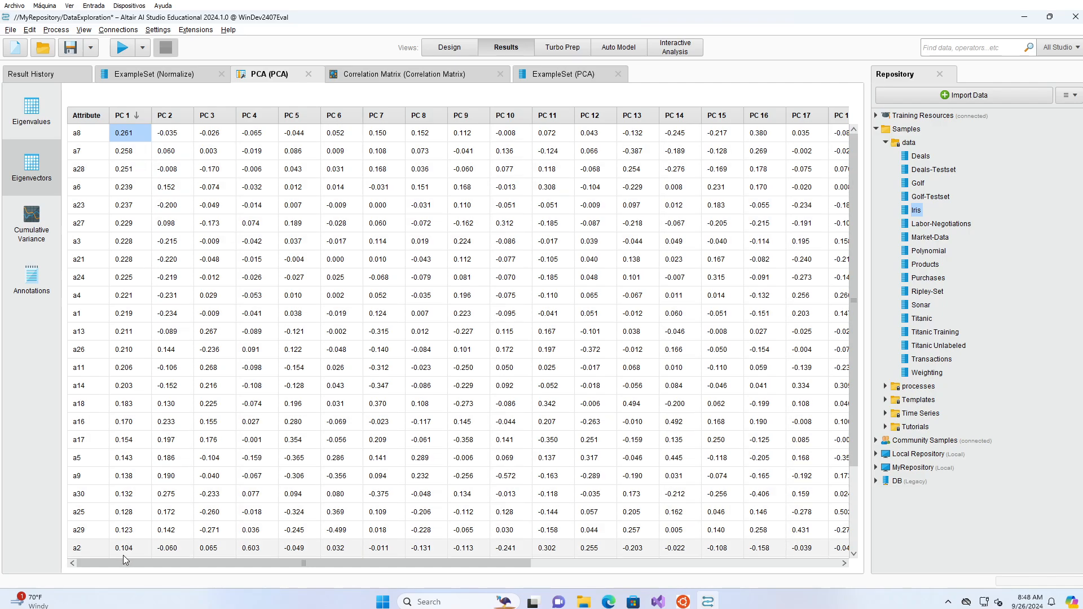
shift+click(133, 533)
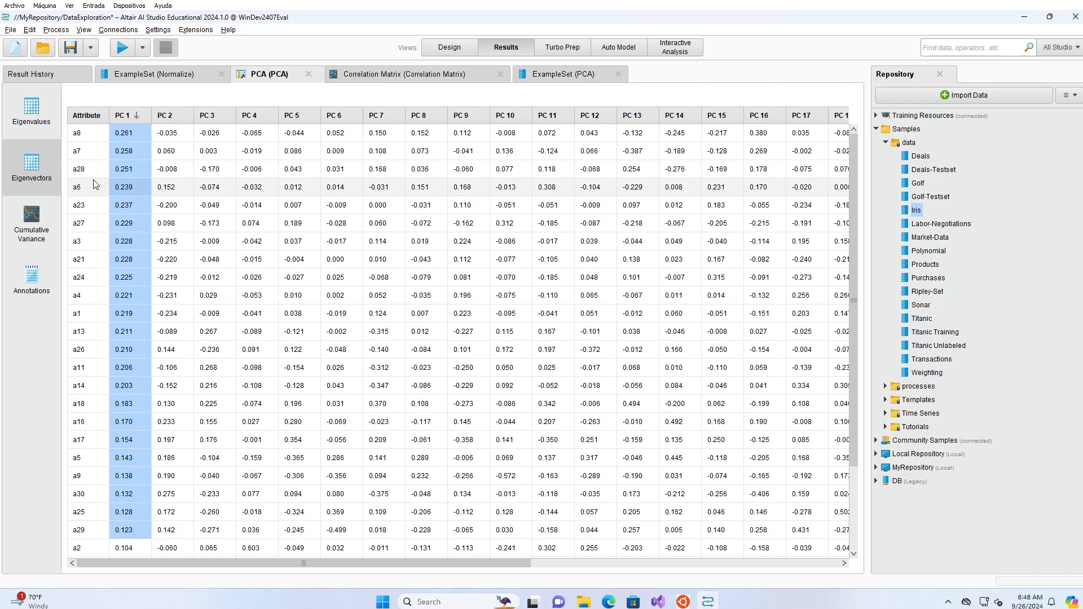
click(85, 138)
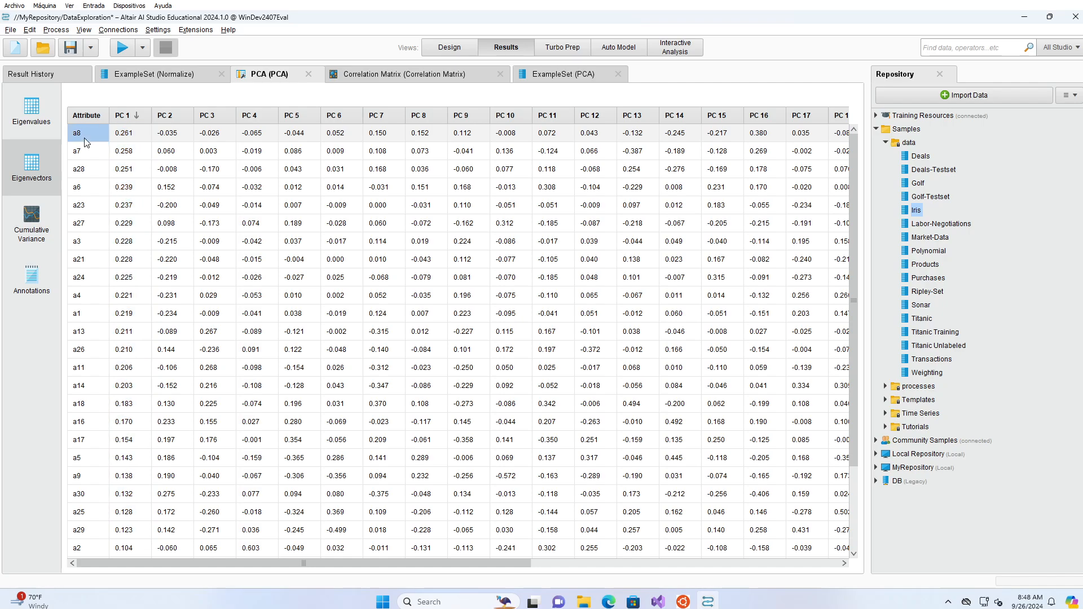
click(127, 140)
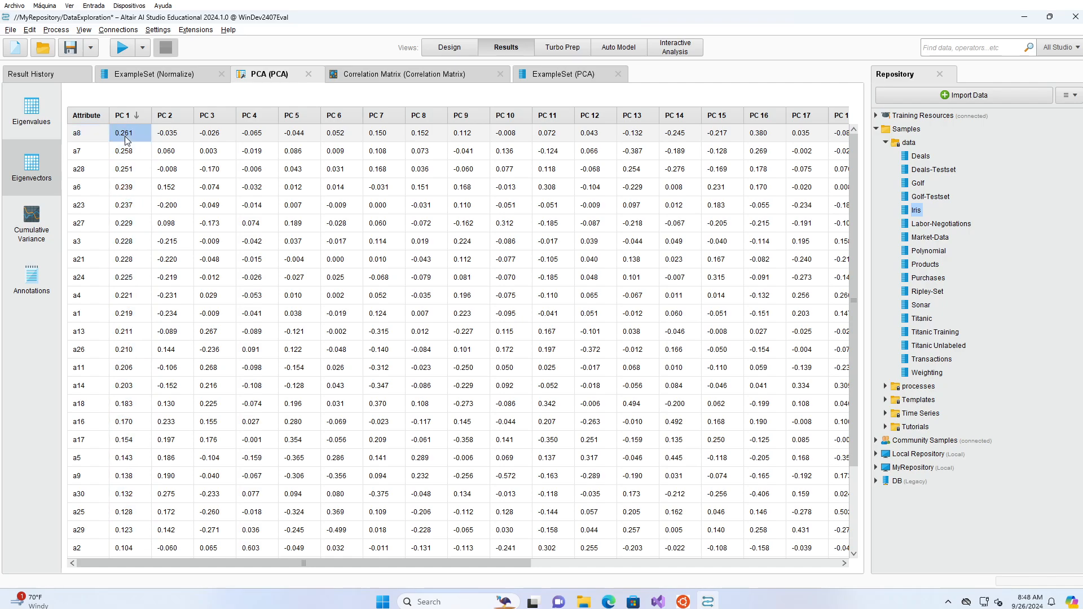
click(83, 134)
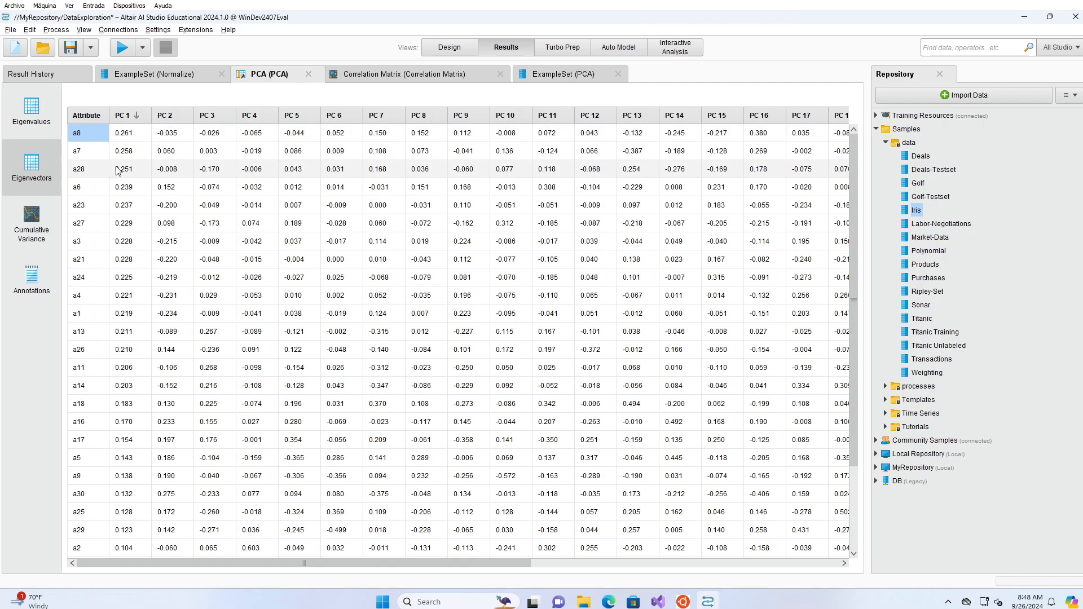
scroll(119, 171, down, 2)
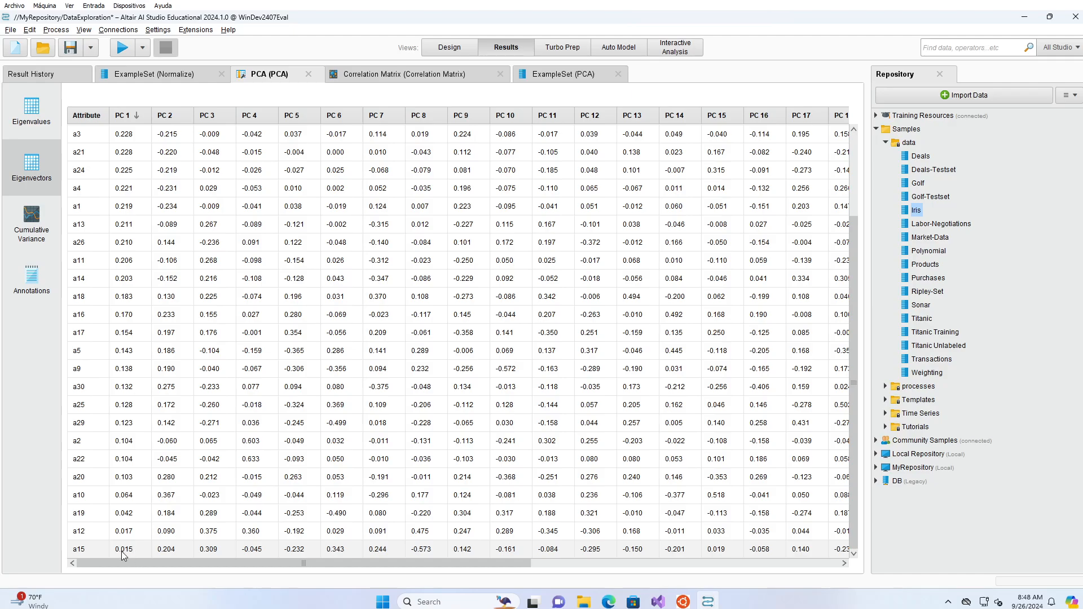
scroll(122, 508, up, 2)
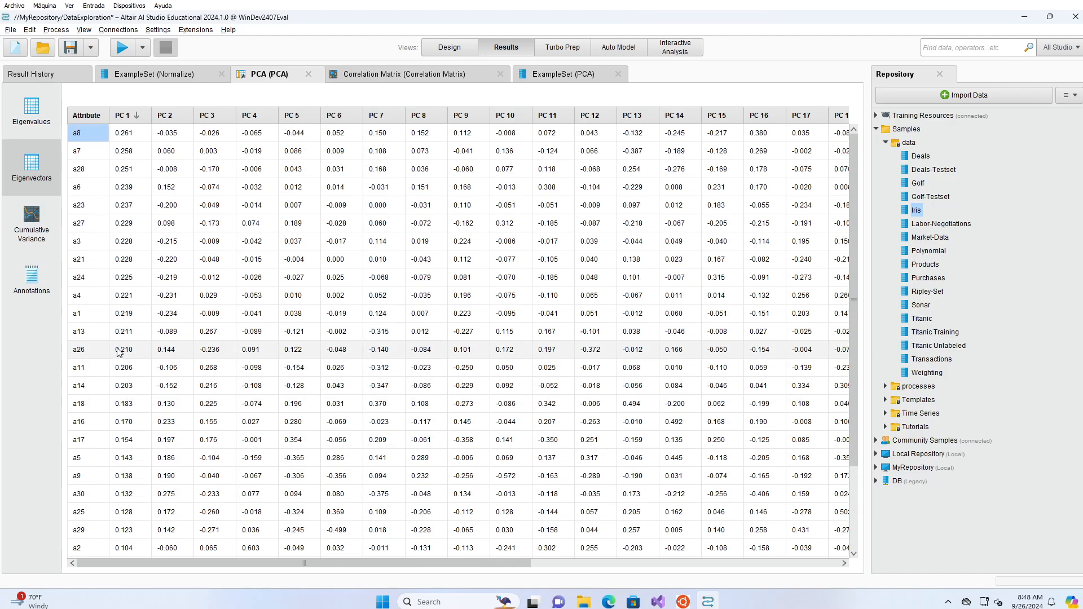
click(129, 136)
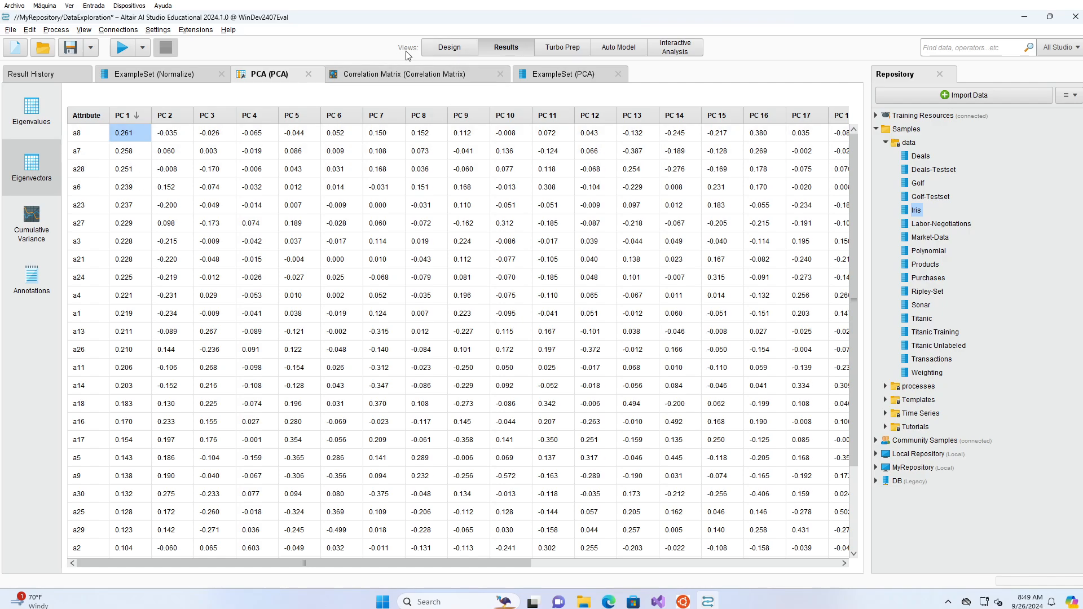
Step: Return to the process design, clear the operator search, and connect Normalize's original output to a free result port
click(434, 49)
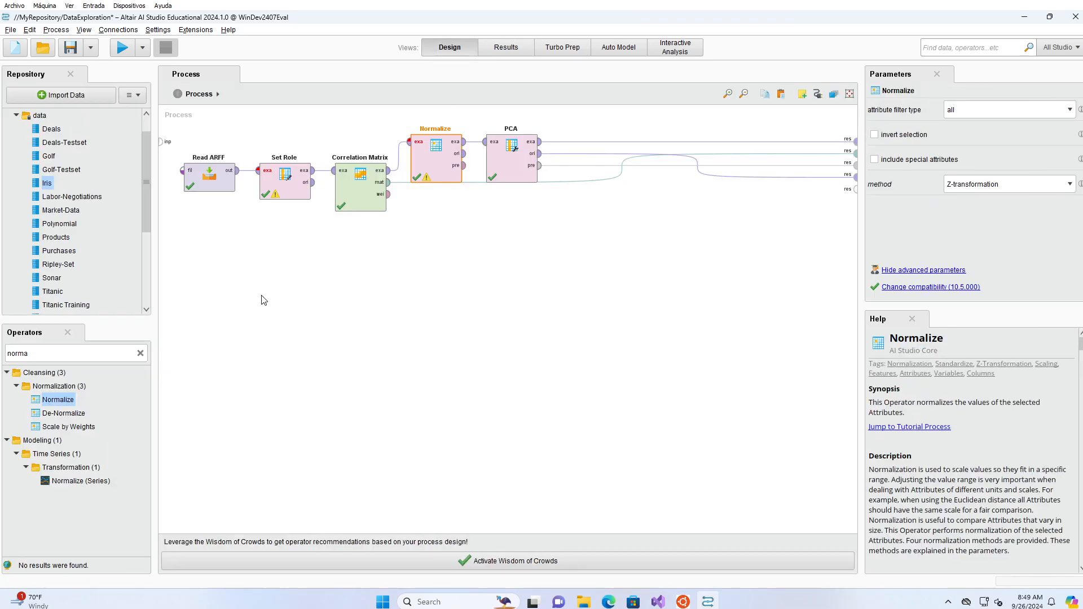
click(140, 353)
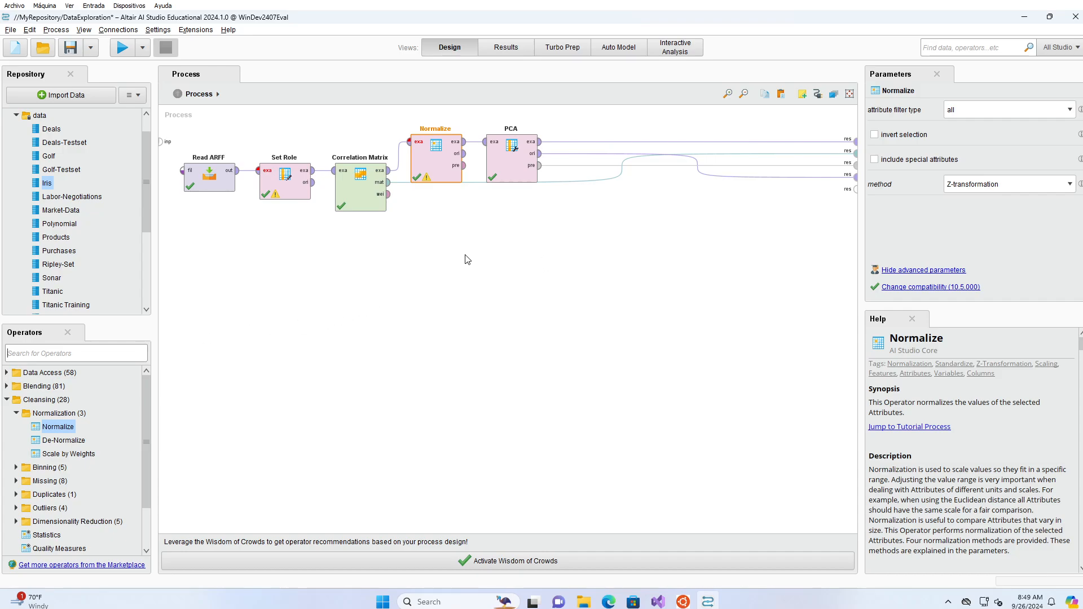
click(463, 154)
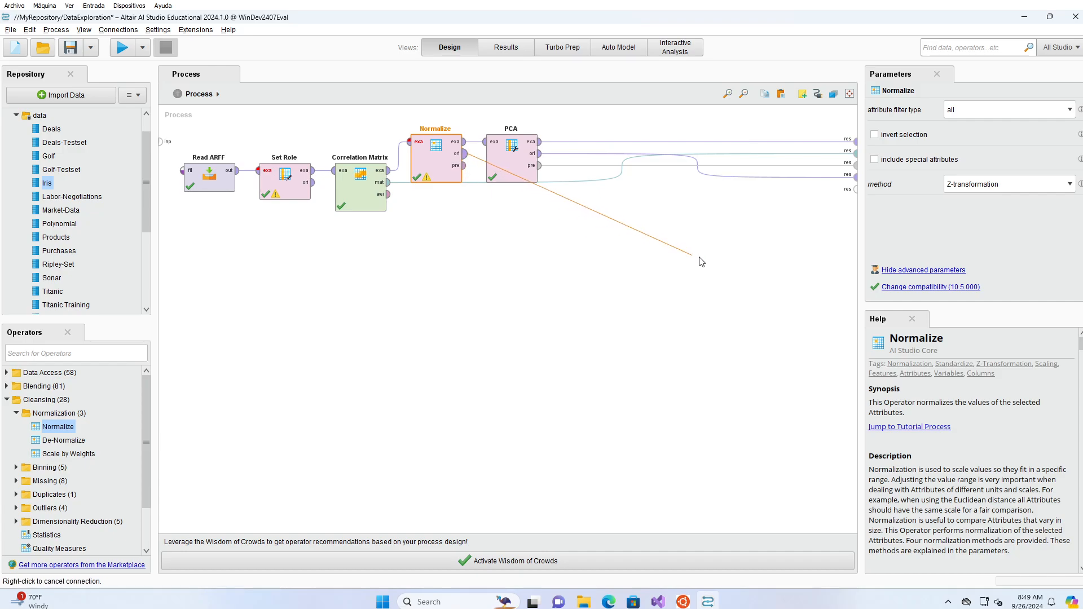
click(855, 189)
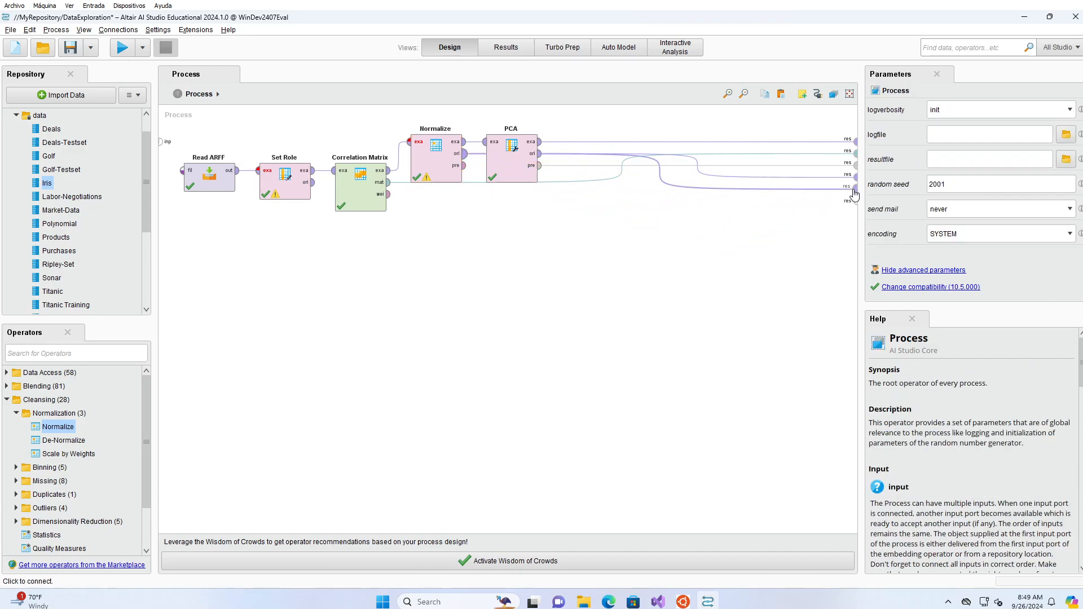
Step: Delete the PCA, Normalize and Correlation Matrix operators and run the remaining Read ARFF and Set Role process
click(524, 165)
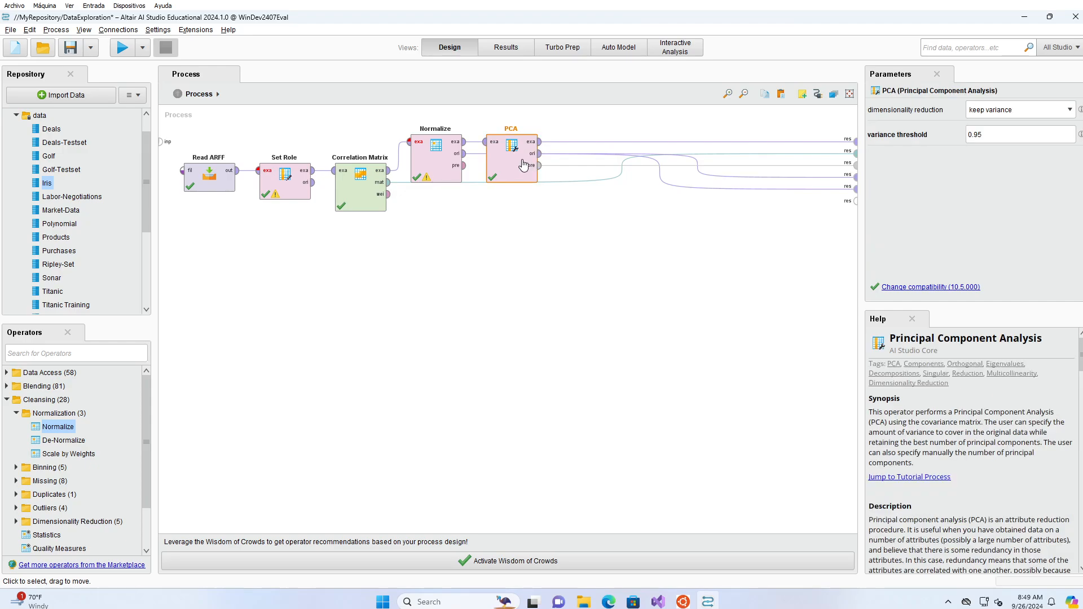
key(Delete)
click(450, 158)
key(Delete)
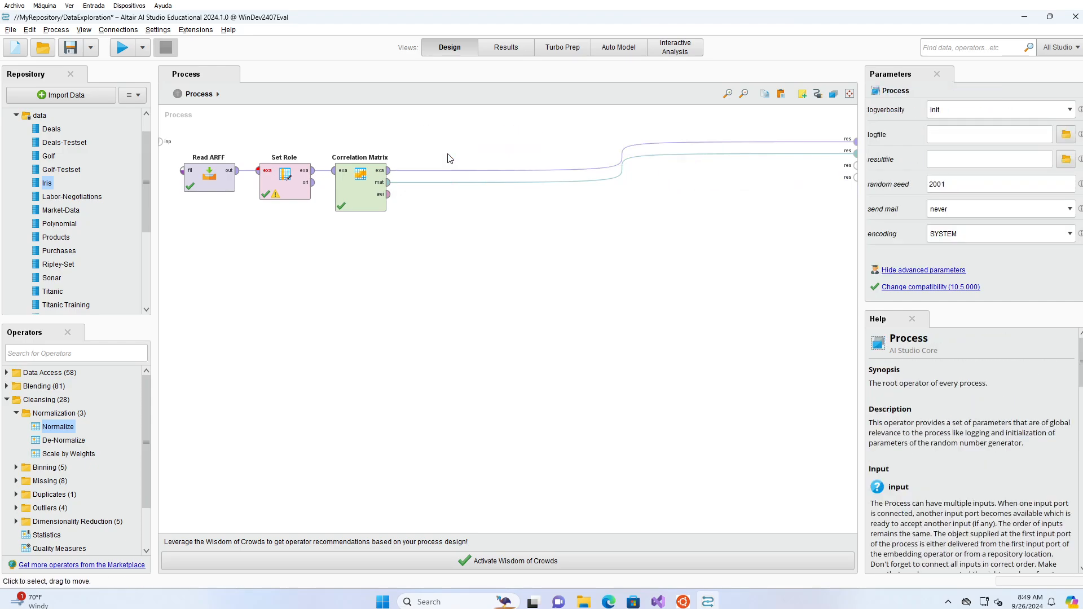
click(361, 189)
key(Delete)
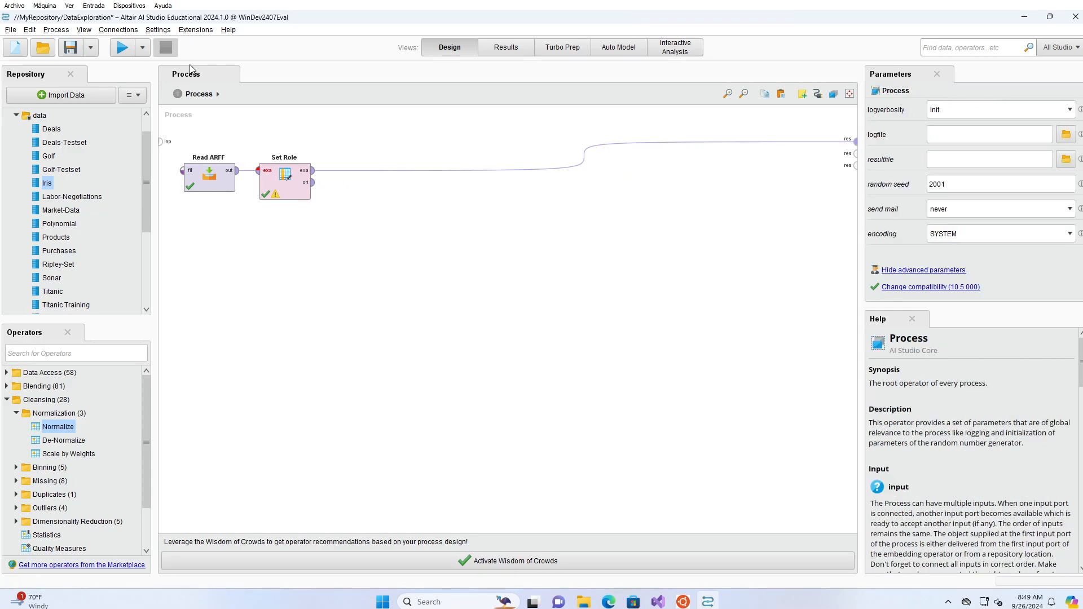
click(118, 51)
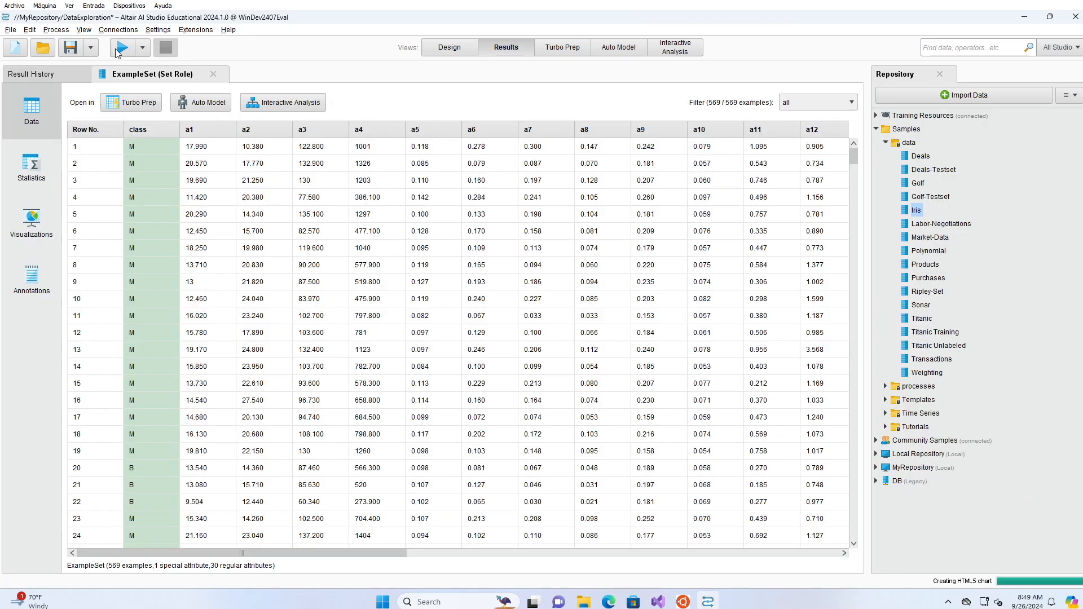
Step: Show the attribute statistics of the Set Role results, expand a24 and open its full histogram
click(35, 175)
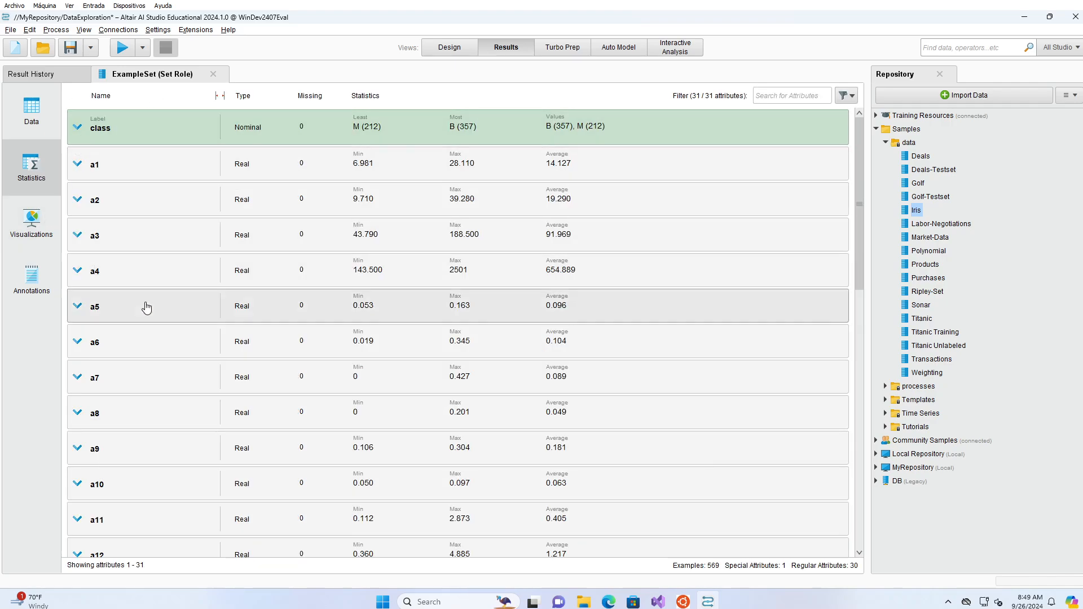
scroll(146, 307, down, 10)
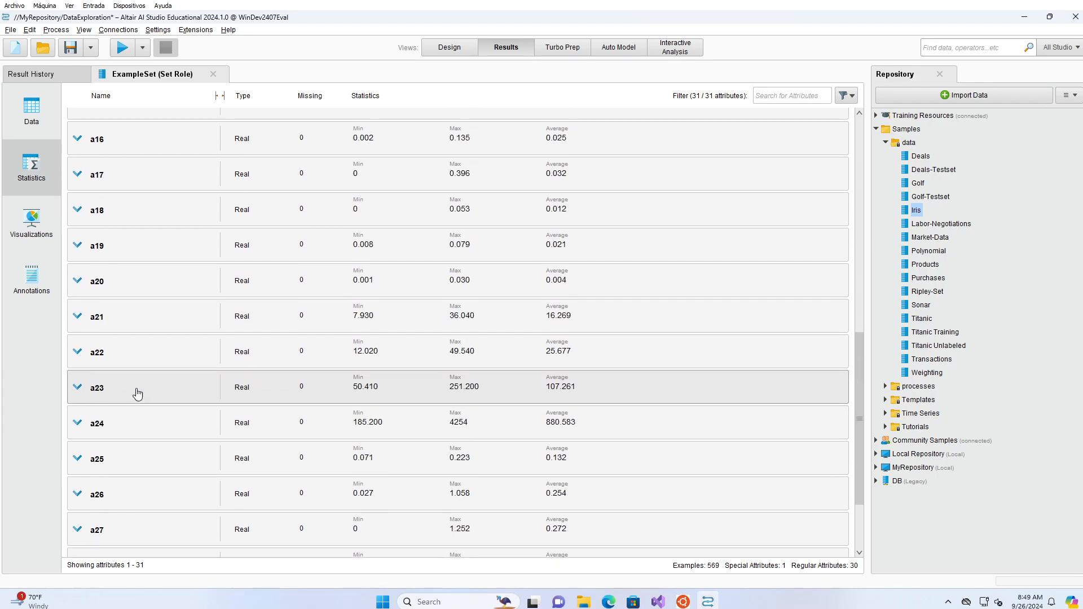
scroll(135, 396, down, 2)
click(100, 348)
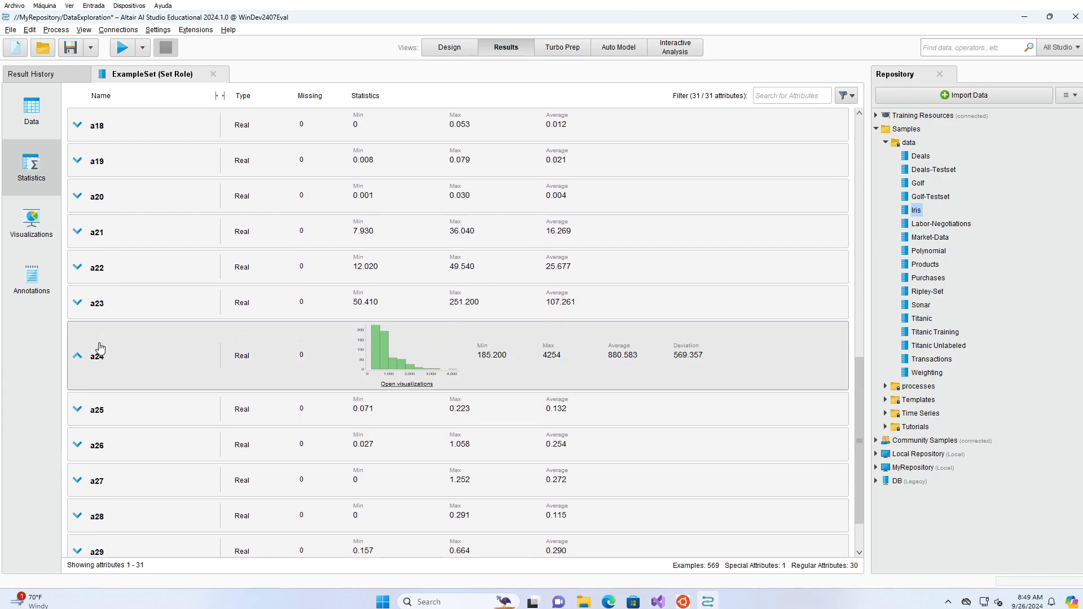
click(417, 385)
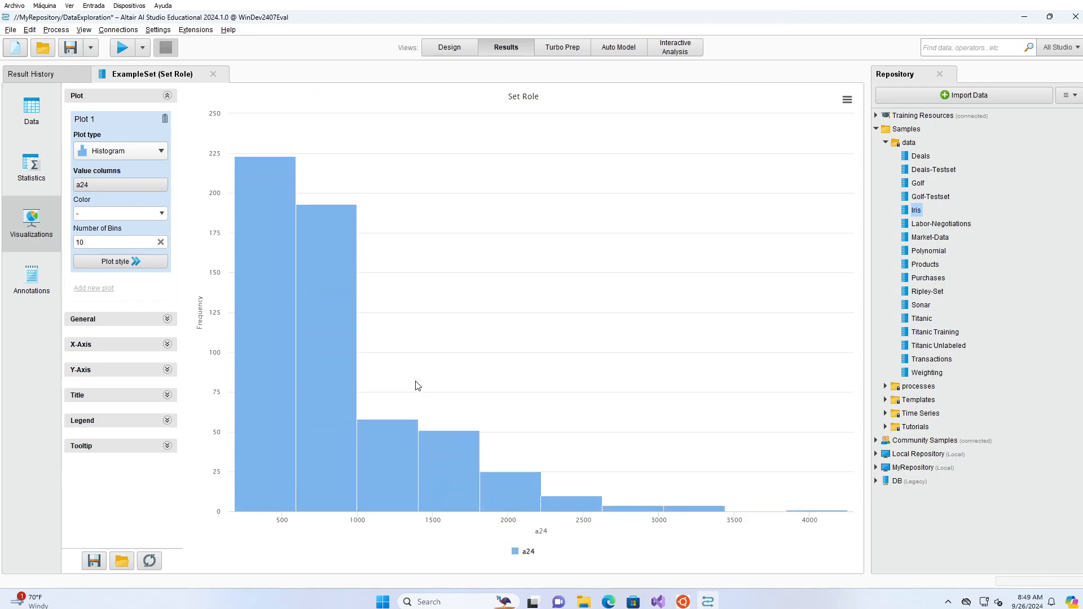
Step: Set the a24 histogram to 30 bins and examine the shape of its distribution
double_click(78, 242)
text(30)
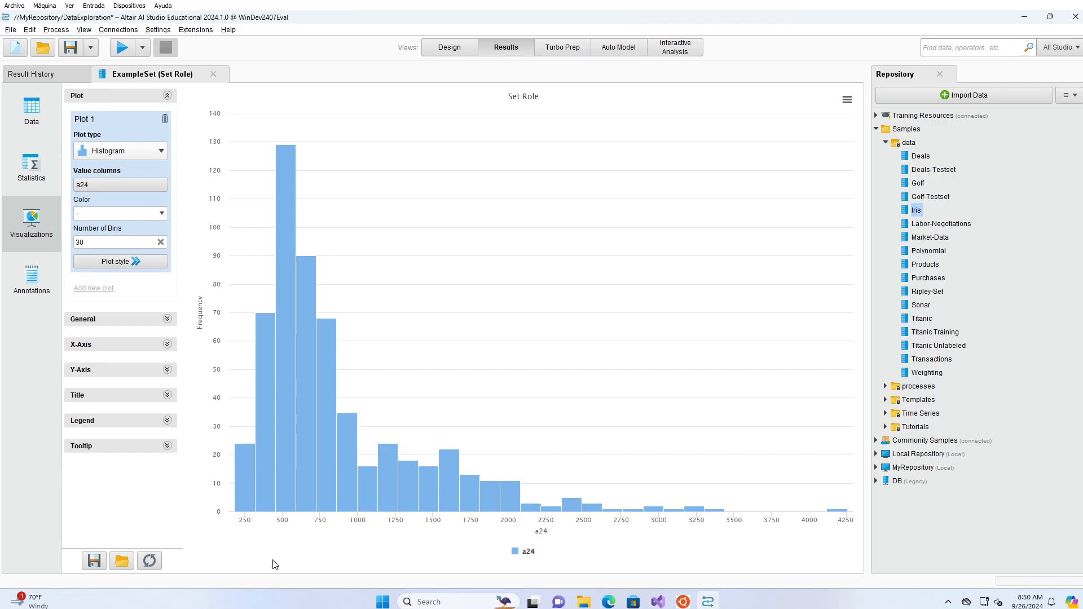
mouse_move(237, 496)
mouse_move(596, 513)
Step: Return to the process design, search for the Generate Attributes operator and insert it after Set Role
click(444, 50)
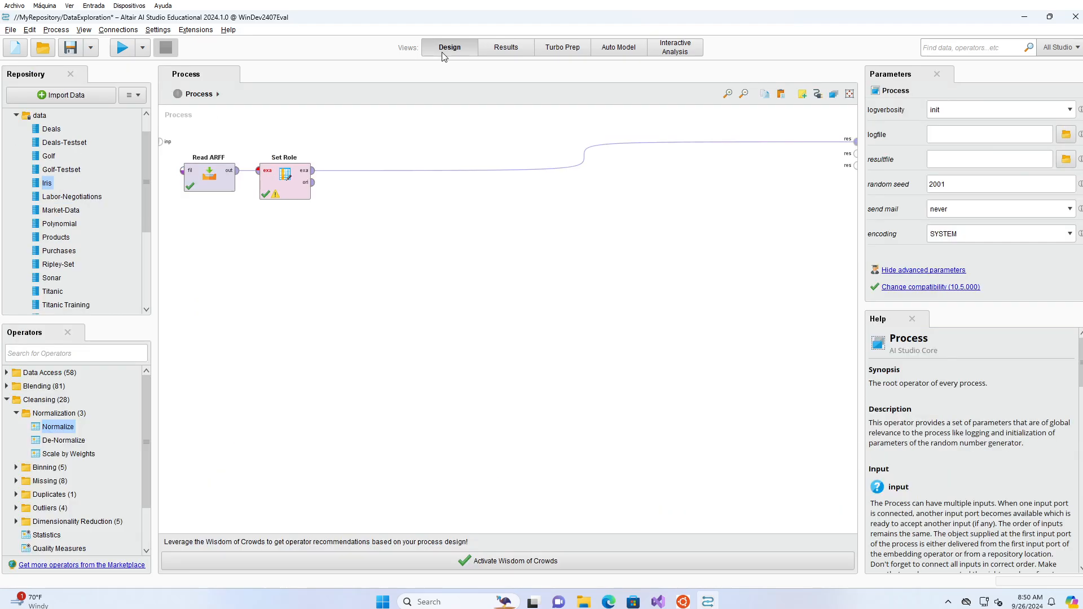
click(107, 353)
text(geera)
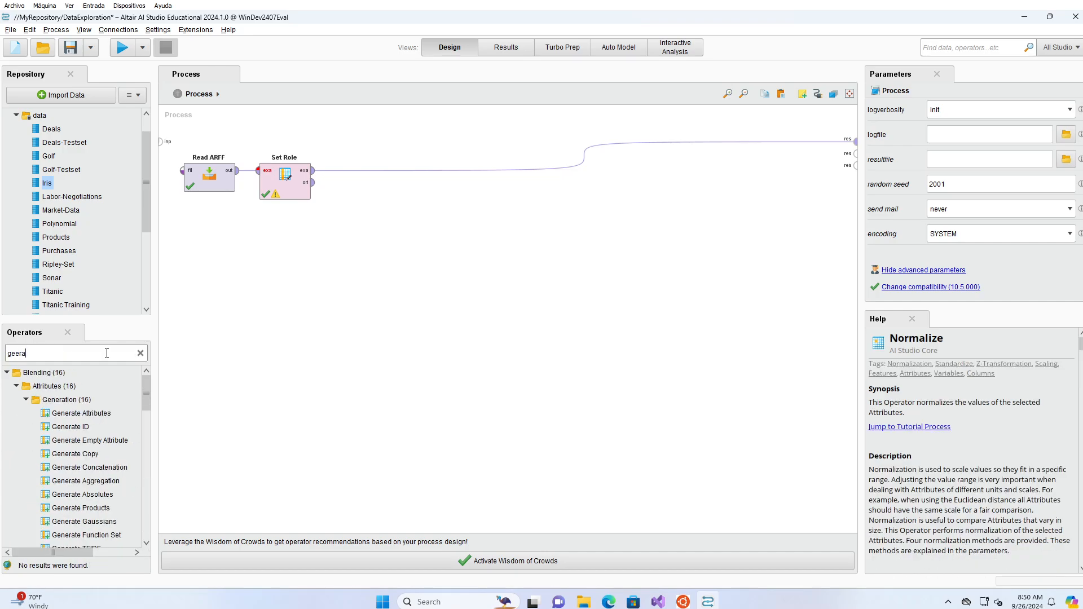
drag(85, 413, 378, 177)
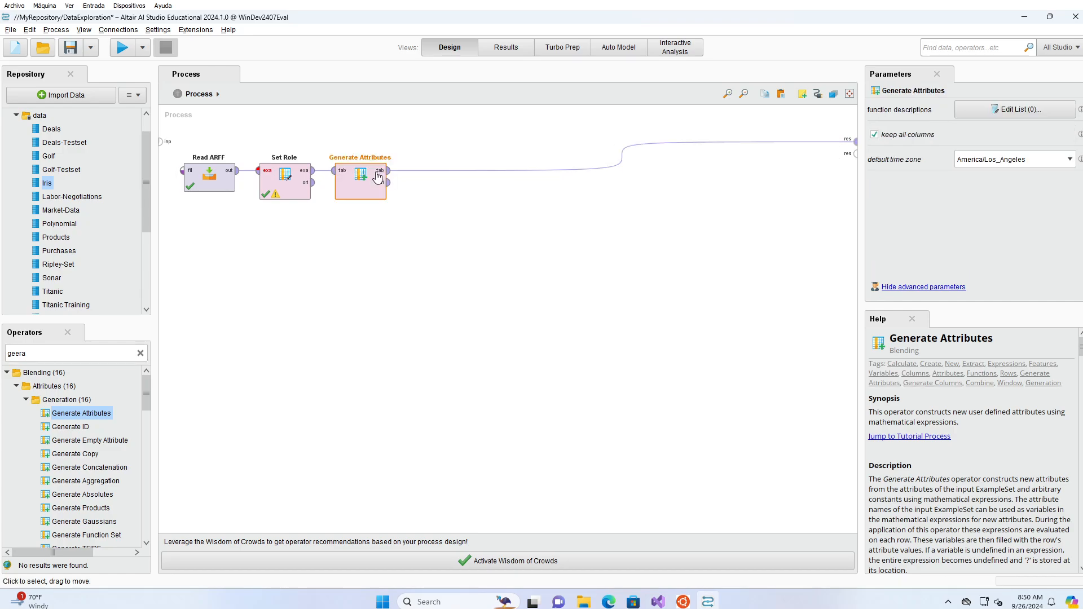
Step: Open the function descriptions list of Generate Attributes and name the new column LNa24
click(1019, 109)
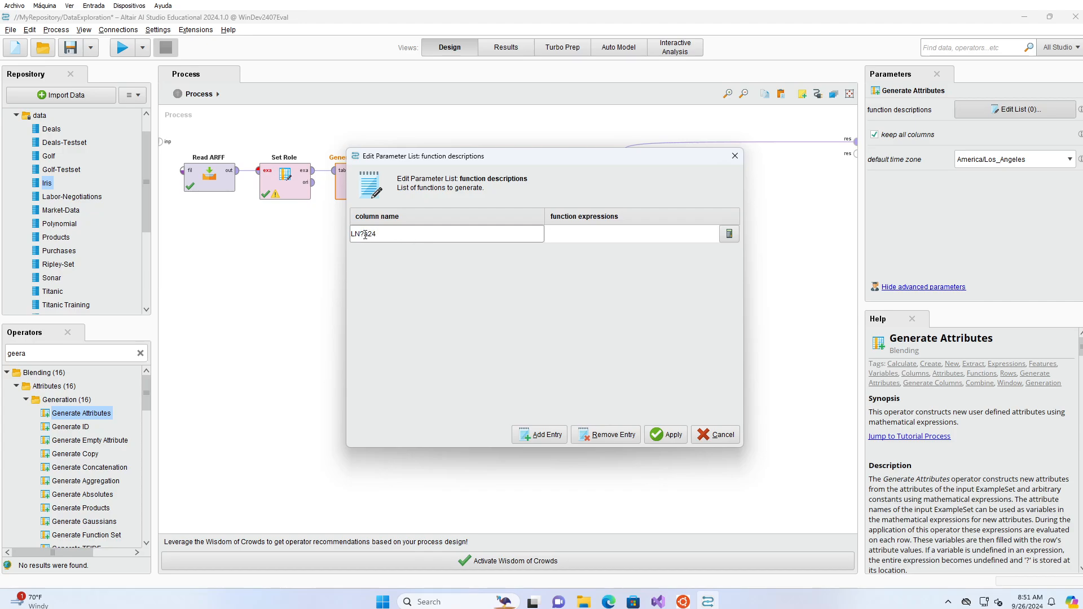
key(BackSpace)
key(Delete)
text(a)
Step: Build LNa24's function expression from the mathematical function ln with a24 as its argument, and apply the function list
click(593, 233)
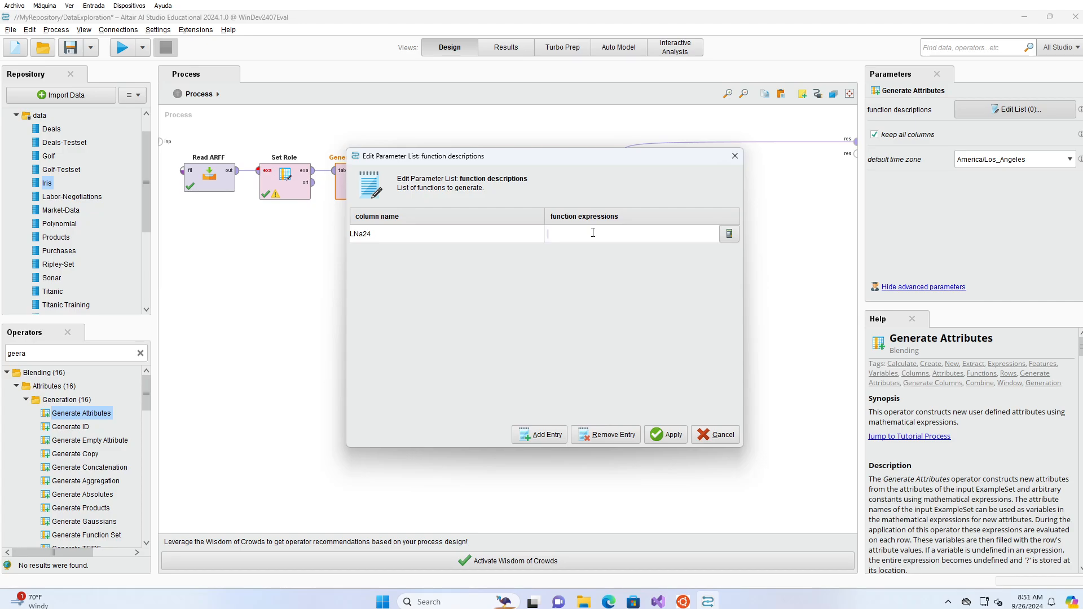
click(736, 235)
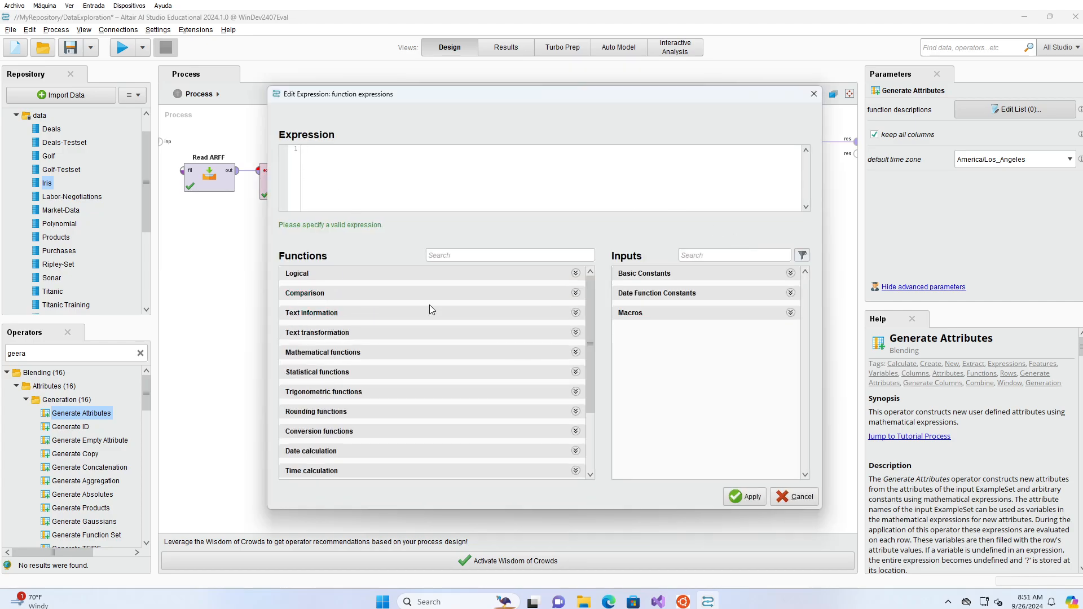
click(331, 359)
scroll(342, 372, down, 2)
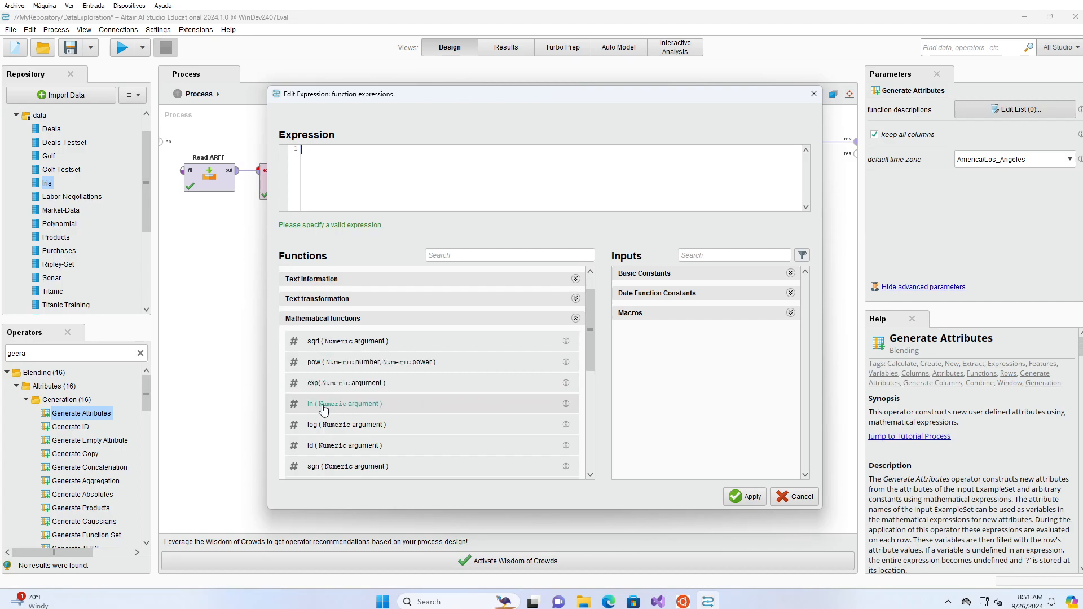
click(328, 407)
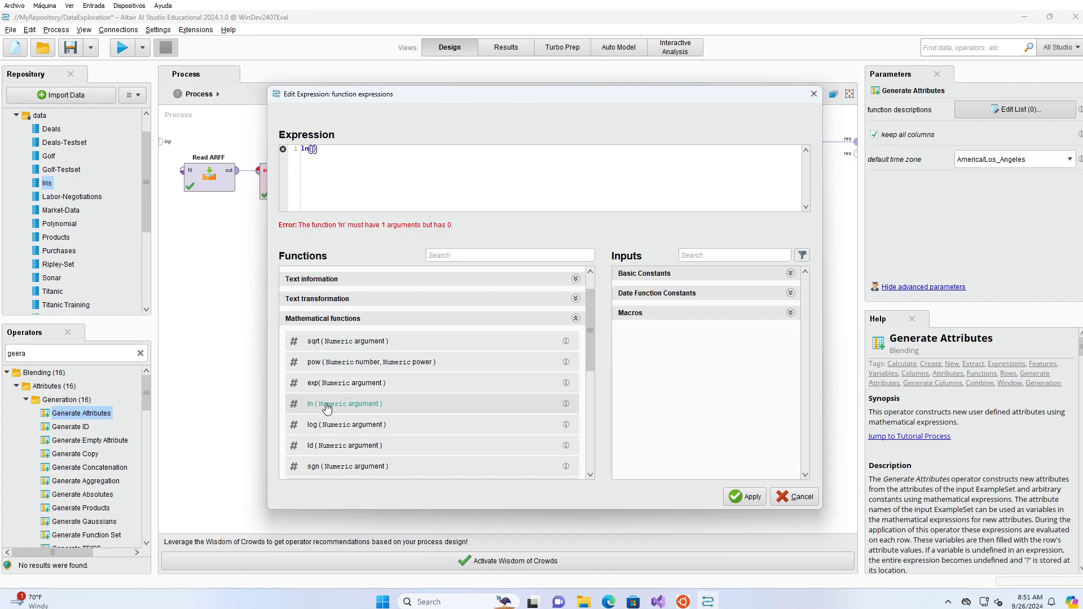
text(a24)
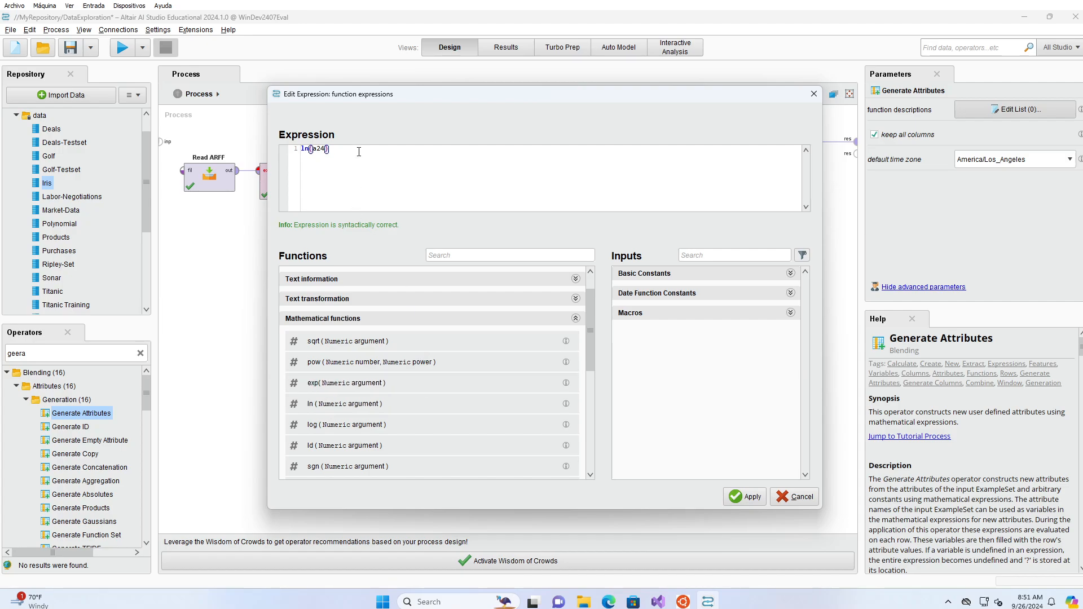
text(]a)
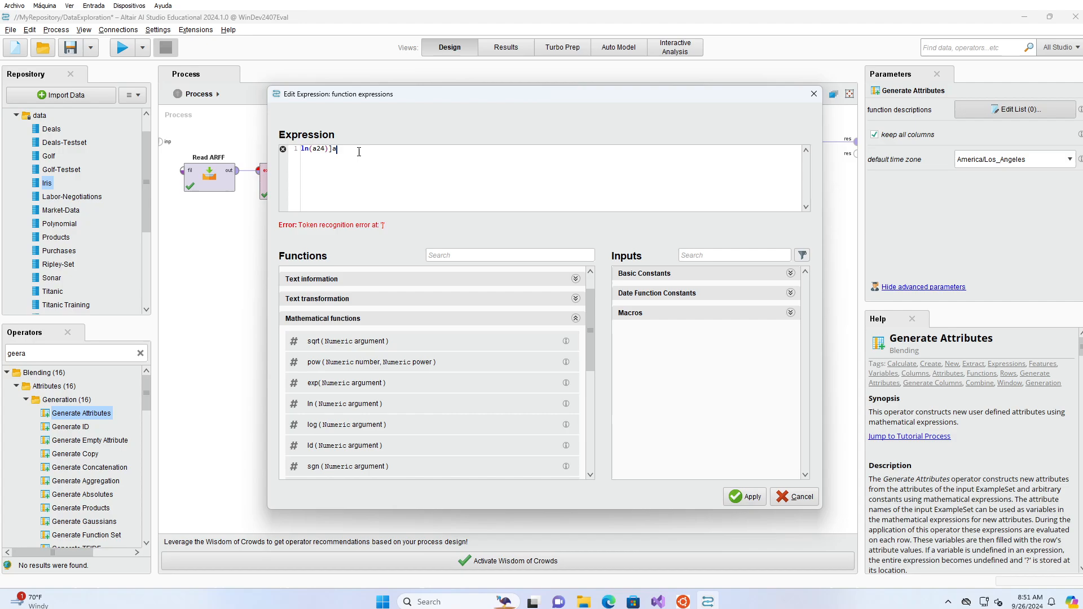
text(1)
drag(338, 148, 295, 149)
click(746, 496)
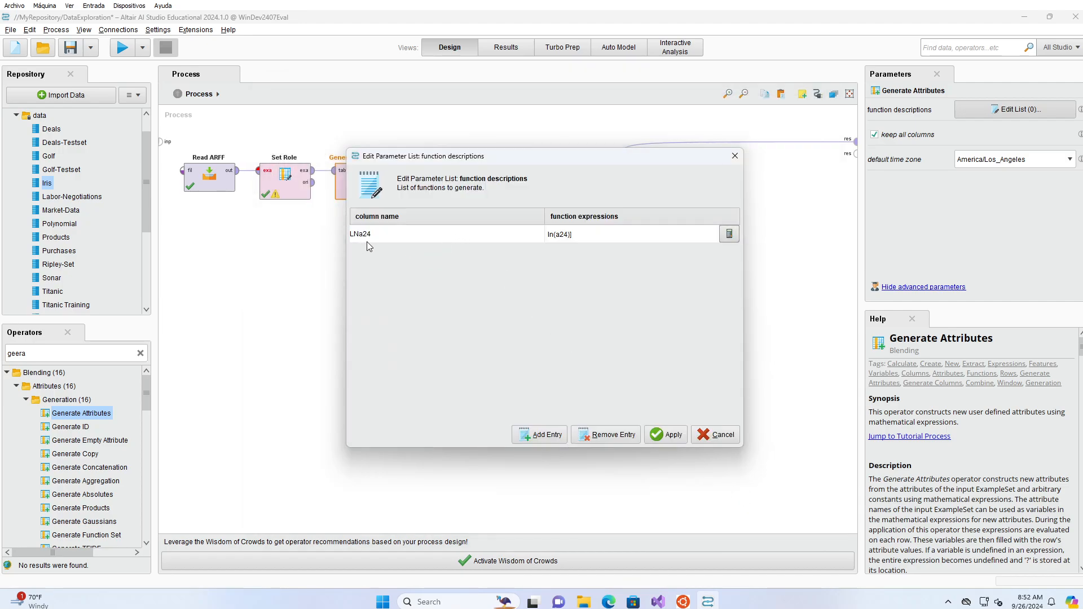
click(666, 434)
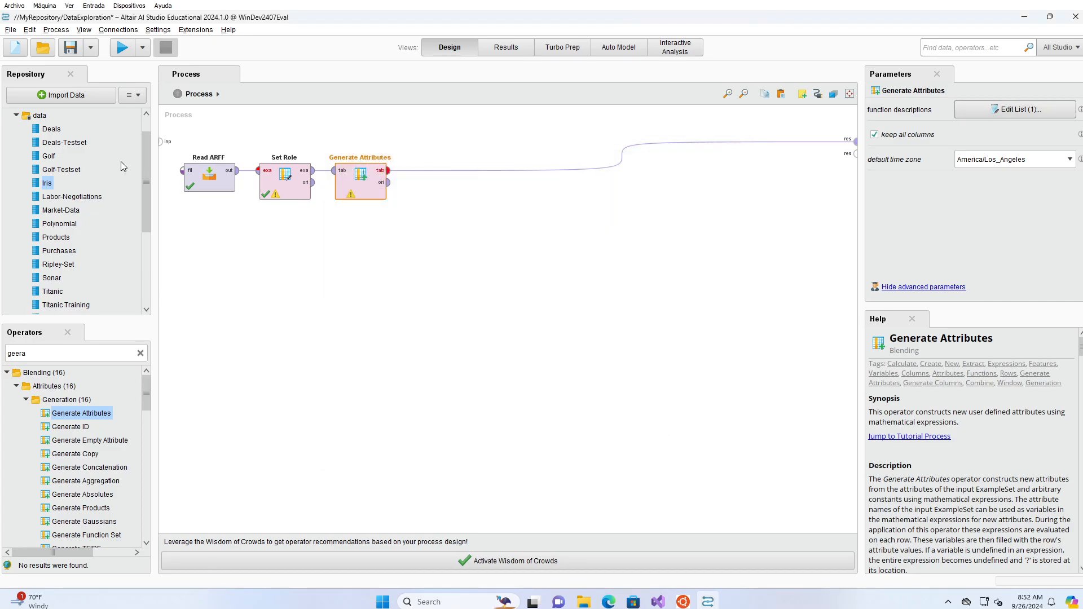
Step: Try running the process, remove the stray bracket so LNa24's expression reads ln(a24), and rerun it
click(118, 48)
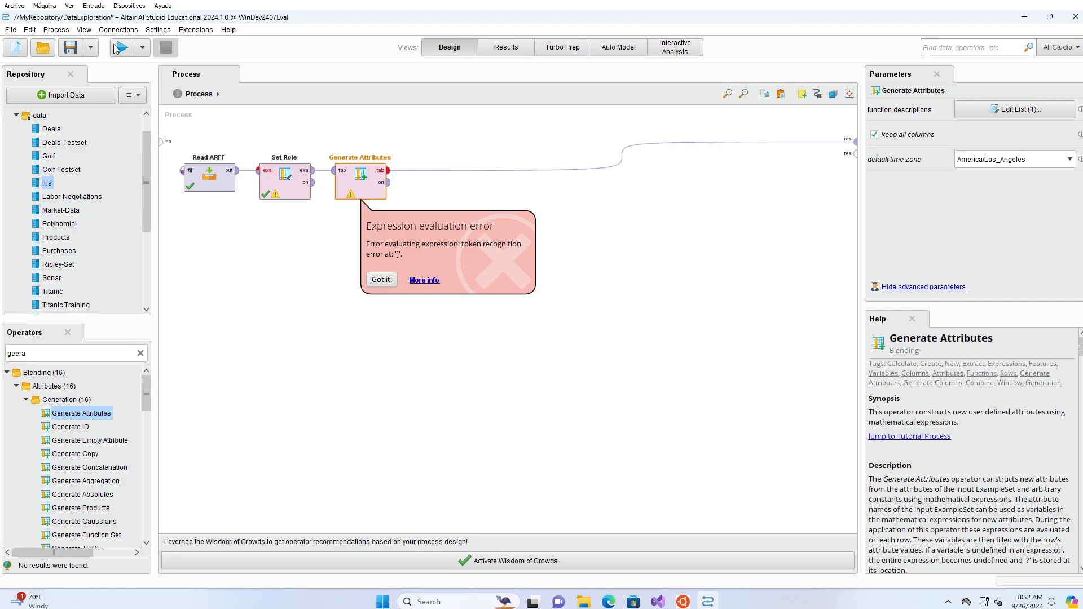
double_click(360, 181)
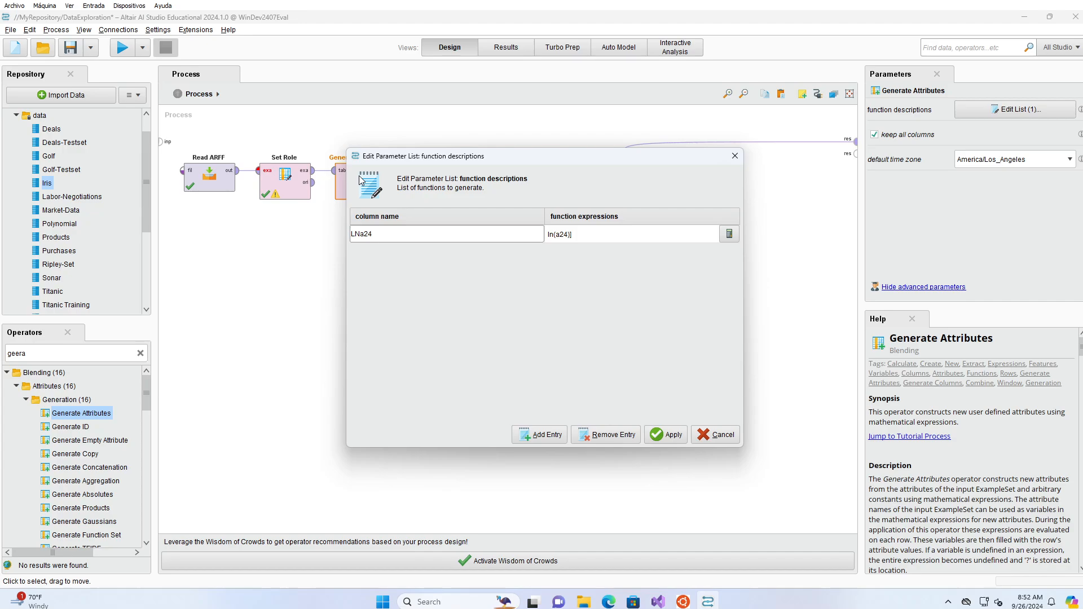
click(648, 230)
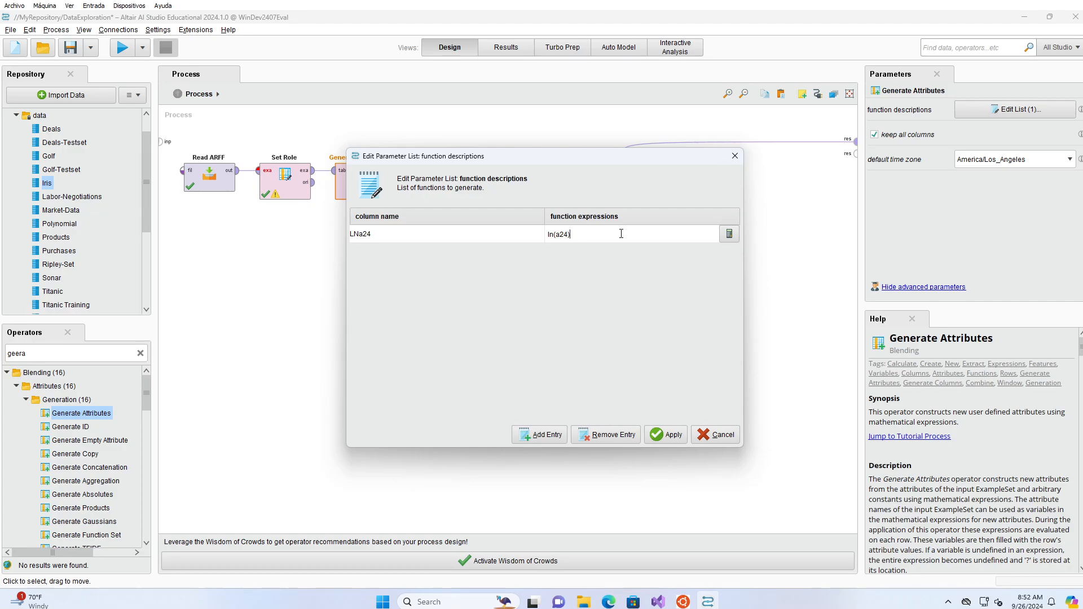
click(661, 438)
click(123, 48)
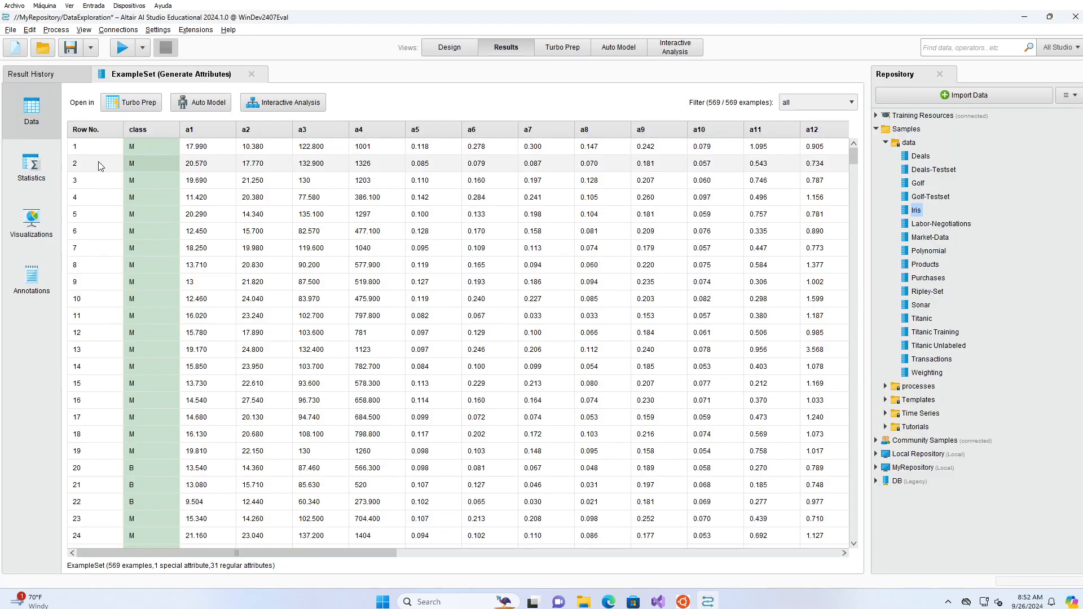
Step: Show the attribute statistics of the Generate Attributes results, expand LNa24 and open its full histogram
click(31, 169)
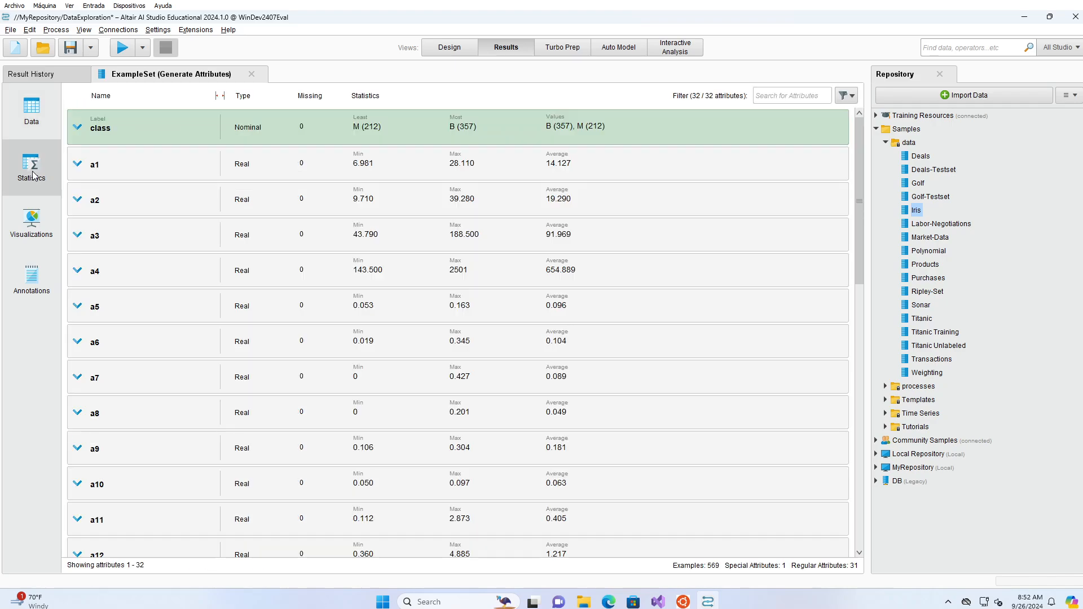
scroll(247, 277, down, 3)
scroll(246, 277, down, 6)
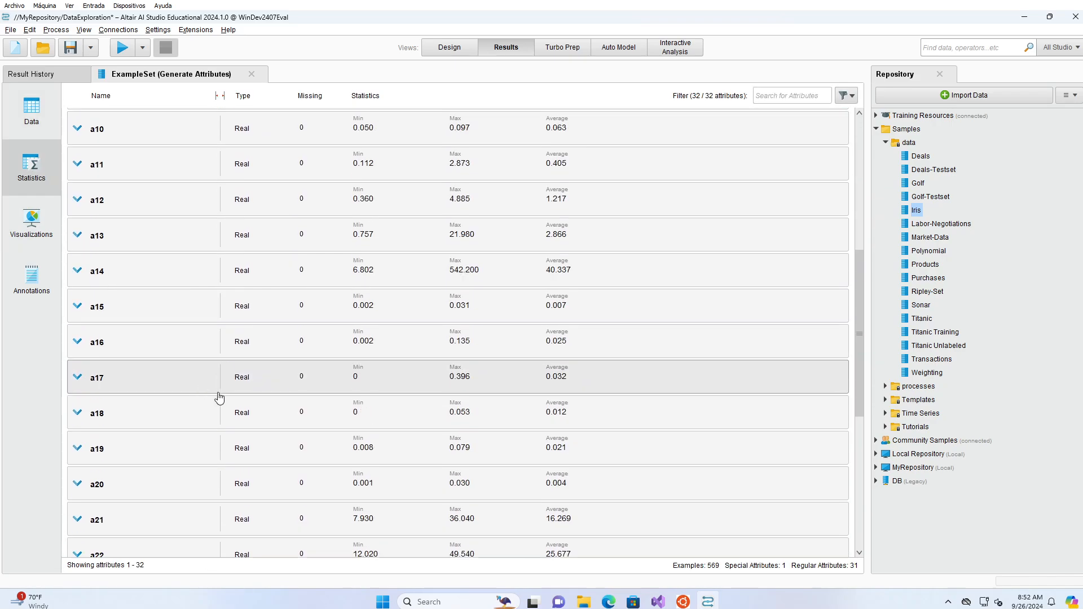
scroll(186, 451, down, 1)
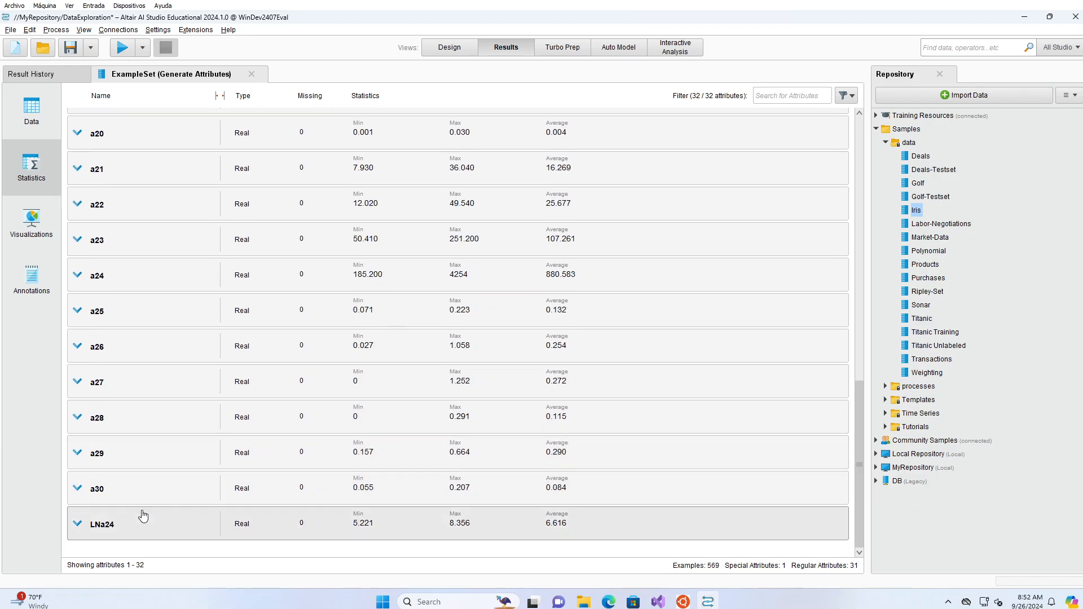
click(176, 518)
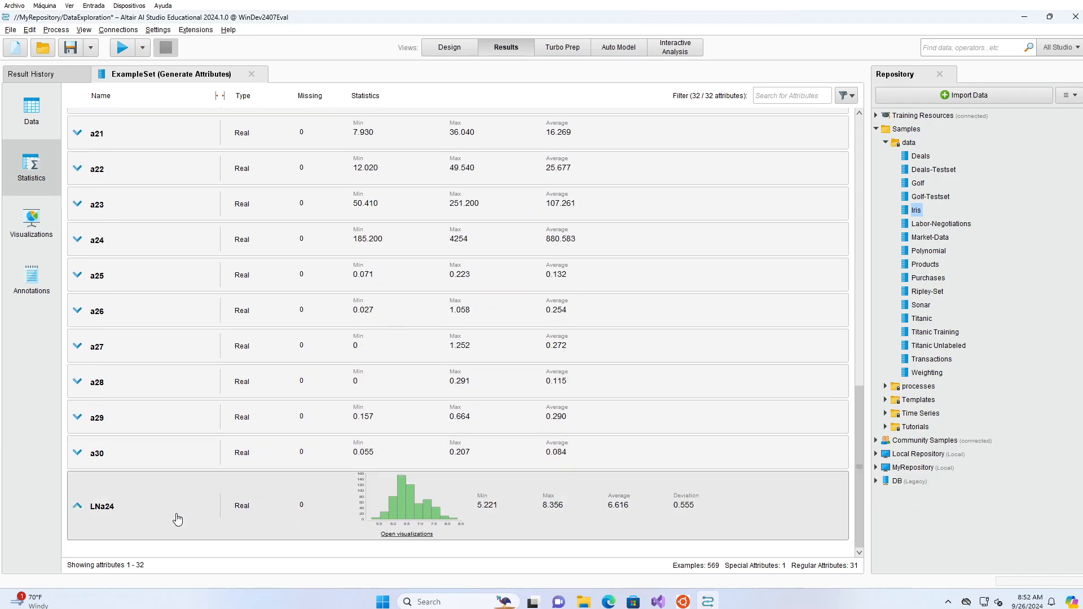
click(395, 535)
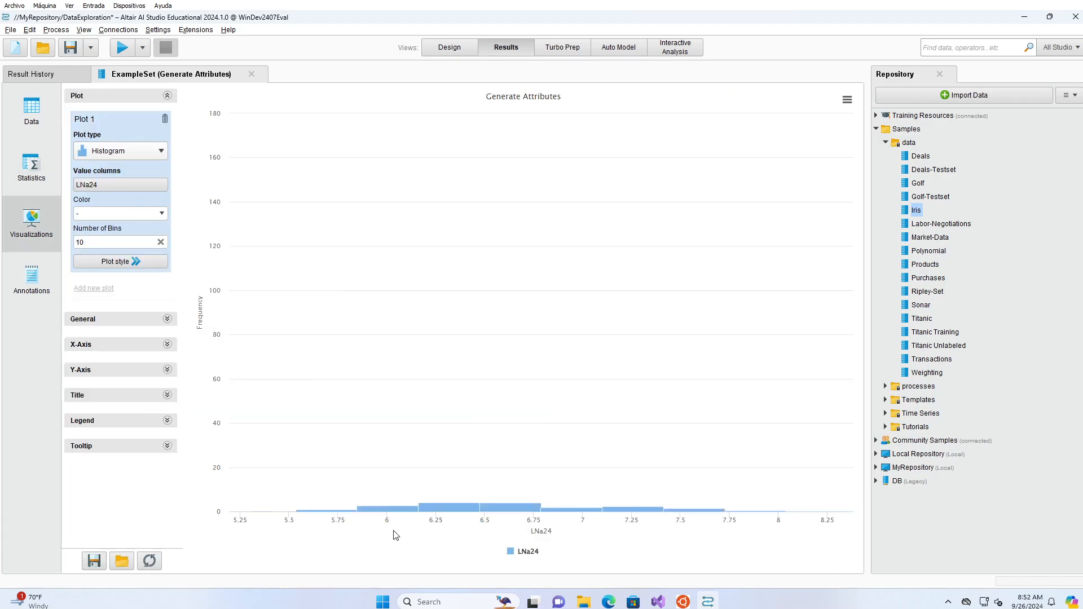
Step: Set the LNa24 histogram to 30 bins and color it by class
click(115, 243)
key(BackSpace)
text(3)
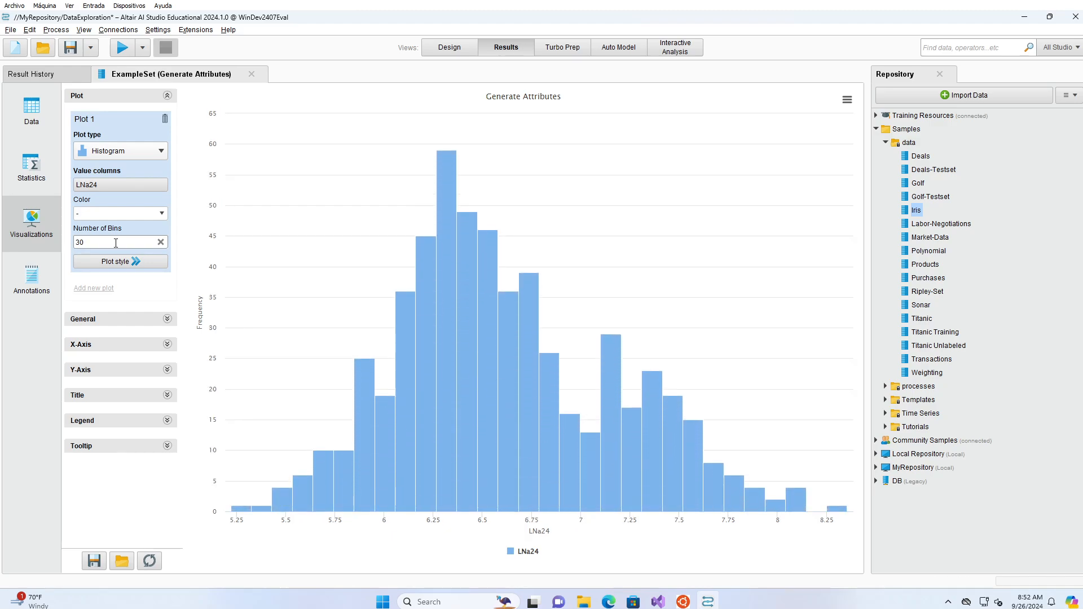
mouse_move(456, 241)
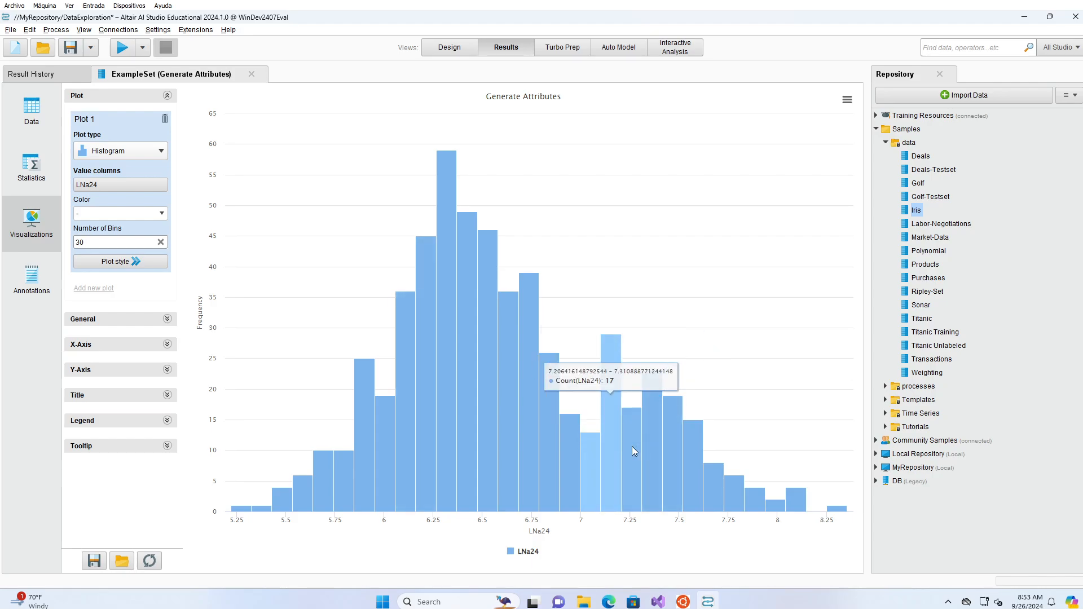
click(162, 213)
click(122, 237)
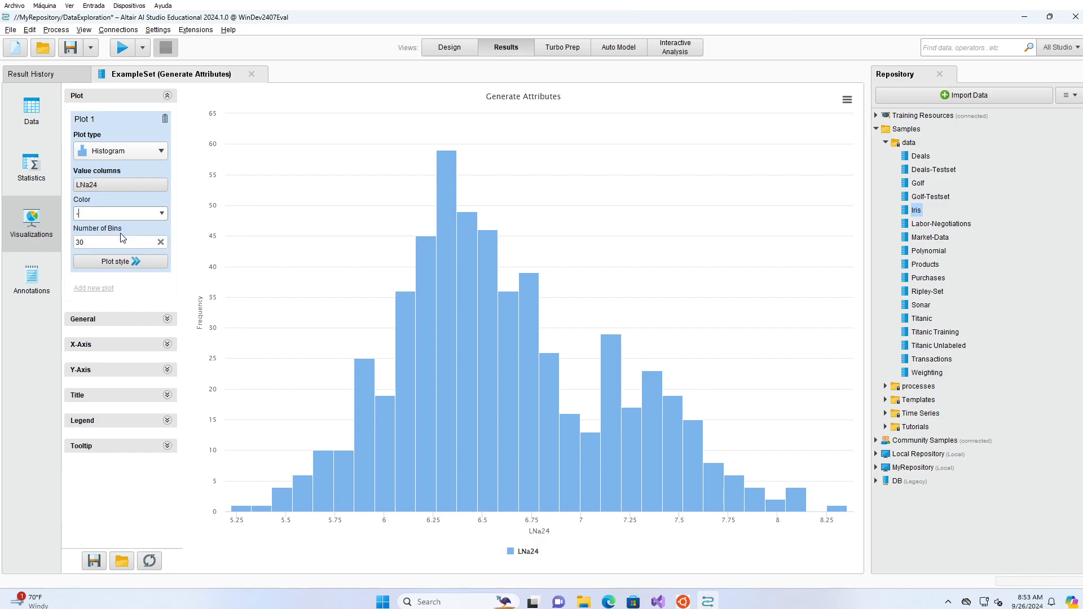
Step: Set the transparency of the histogram's green class B color to 37 and switch the value column to a24
click(109, 263)
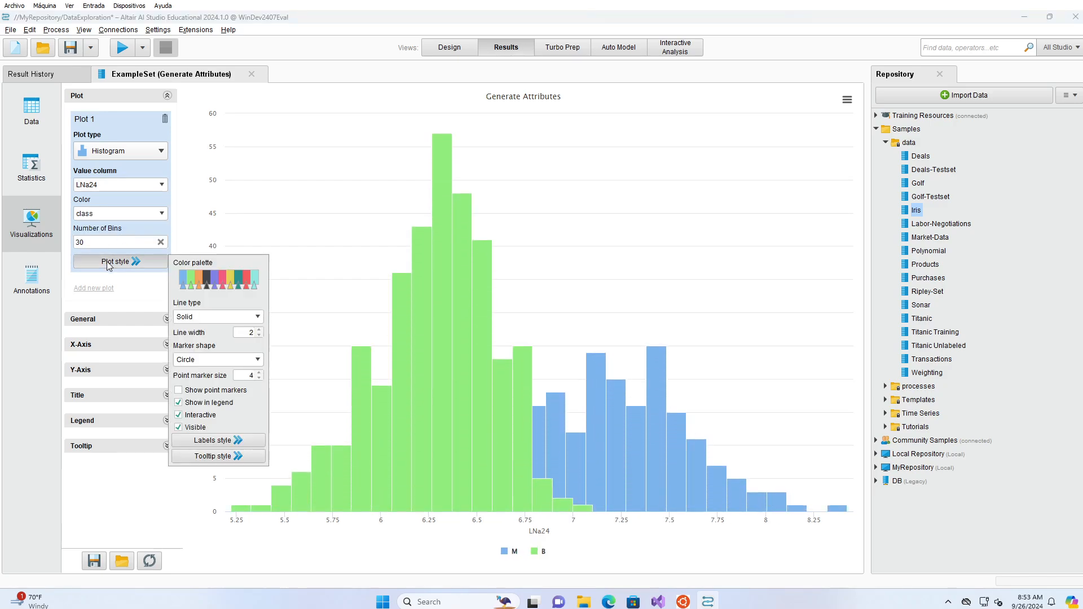
click(190, 280)
drag(573, 276, 612, 276)
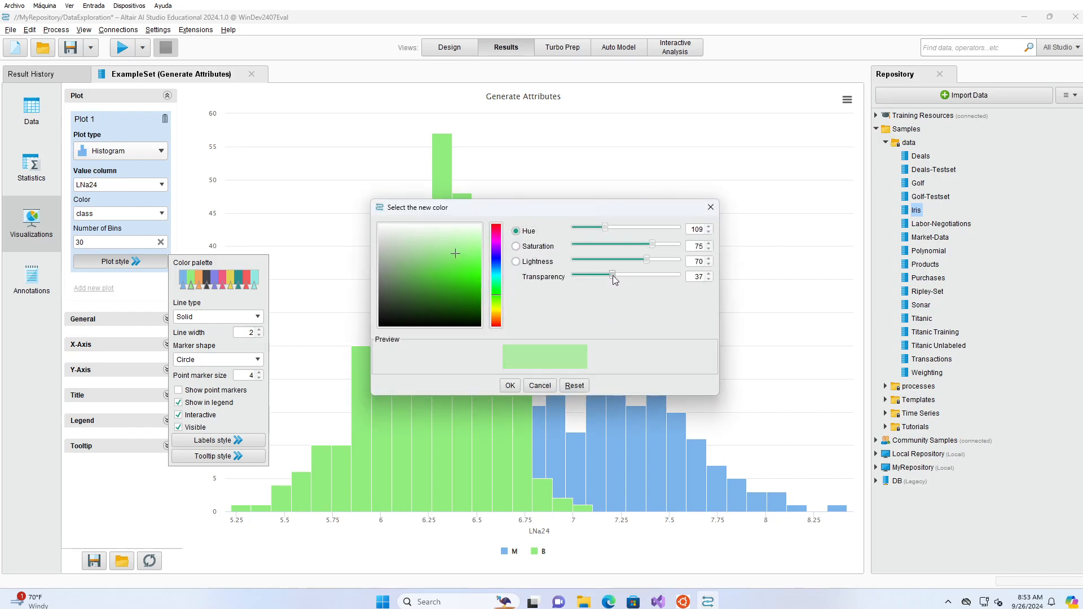
click(510, 385)
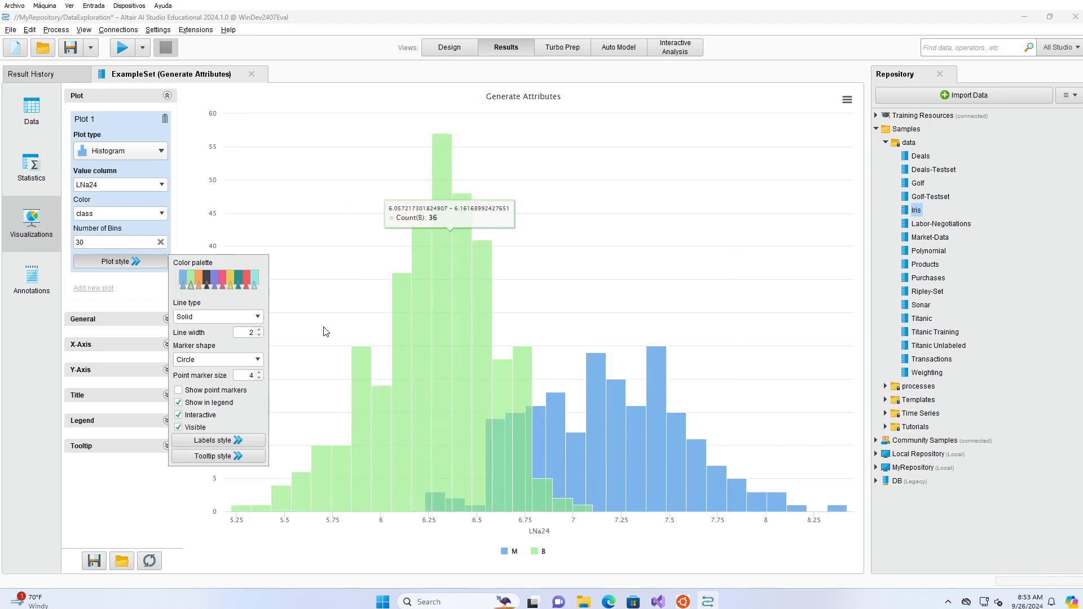
click(200, 535)
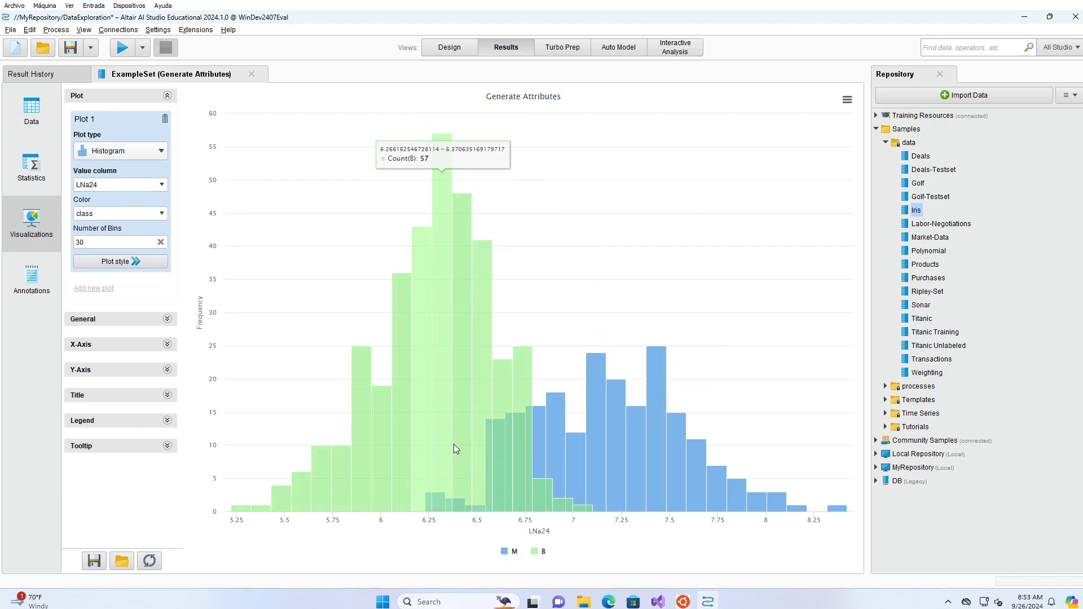
click(163, 186)
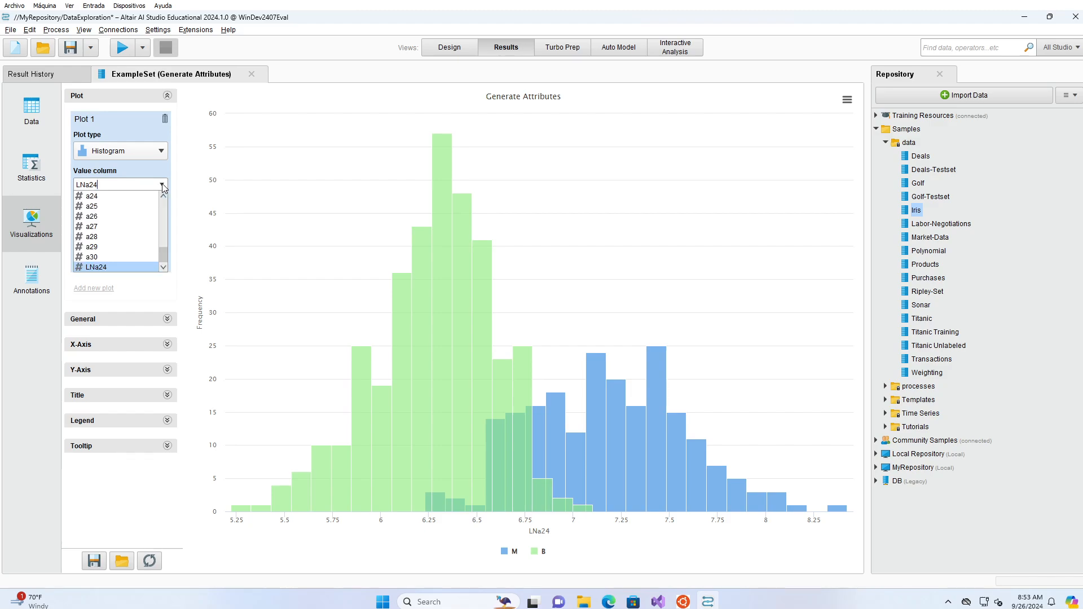
click(130, 196)
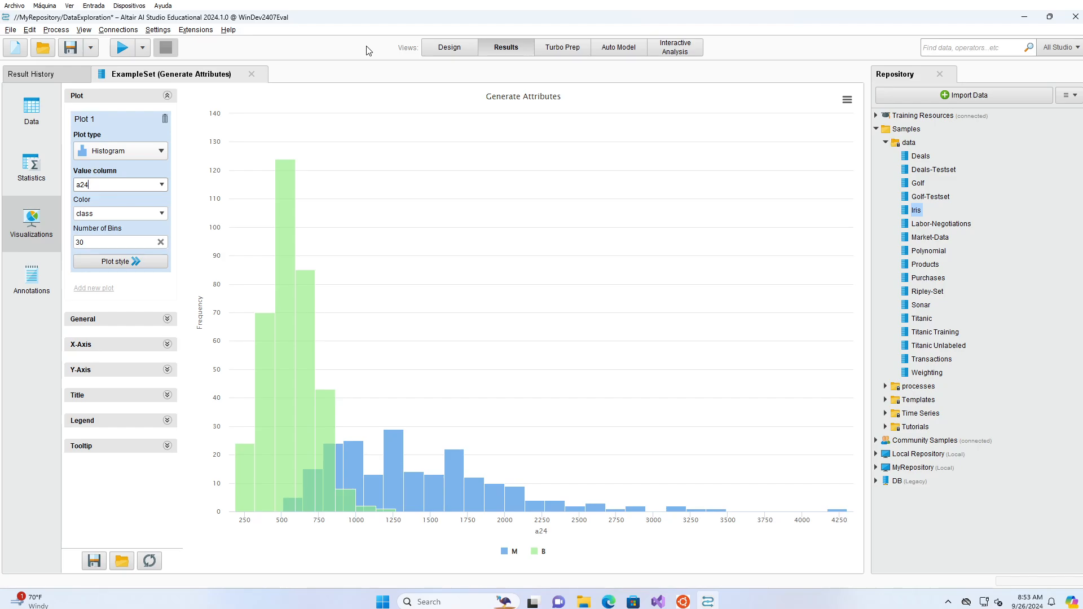
Step: Clear all operators from the process, add the Iris sample dataset and connect its output to the first result port
click(450, 48)
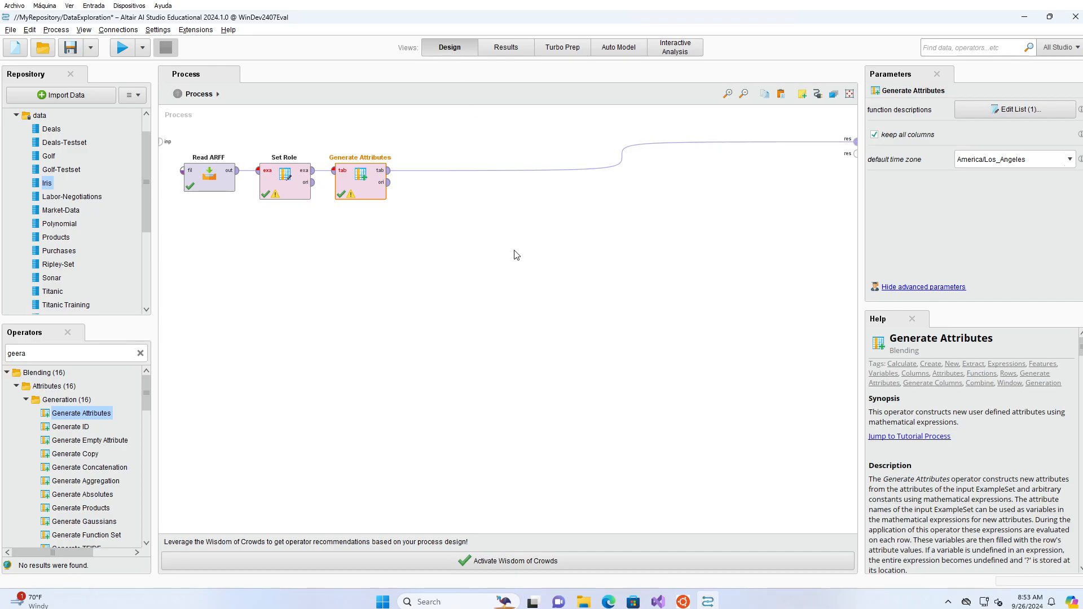
drag(514, 249, 182, 137)
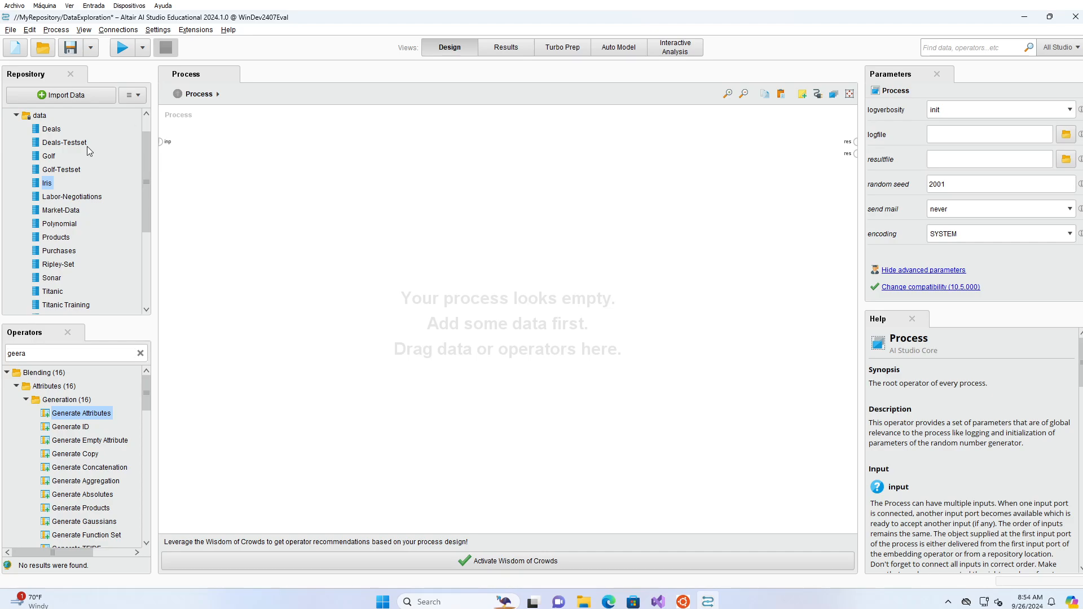
drag(47, 183, 208, 180)
click(239, 174)
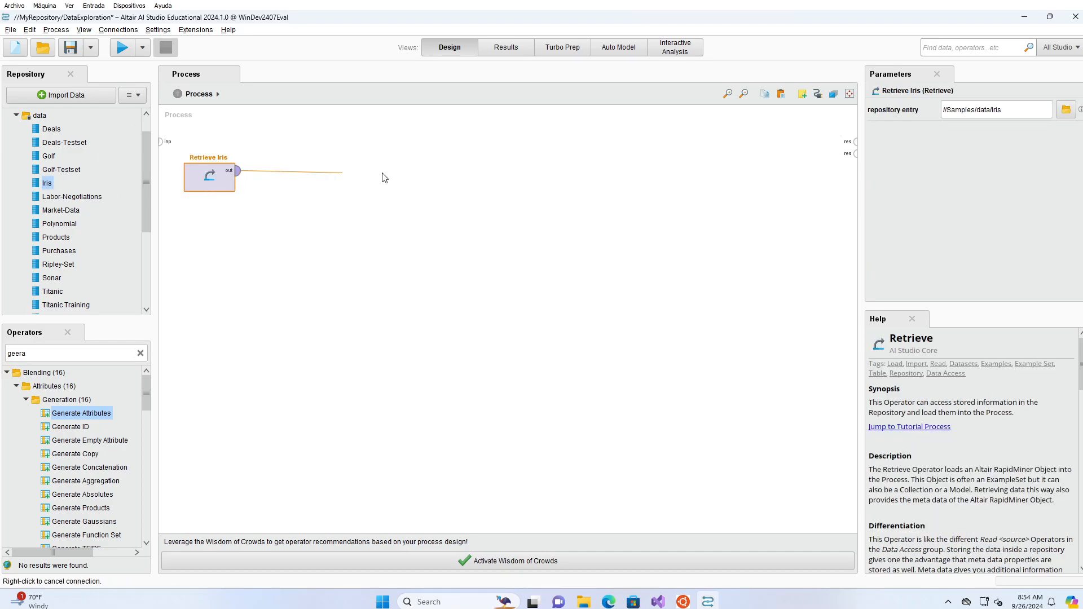
click(853, 144)
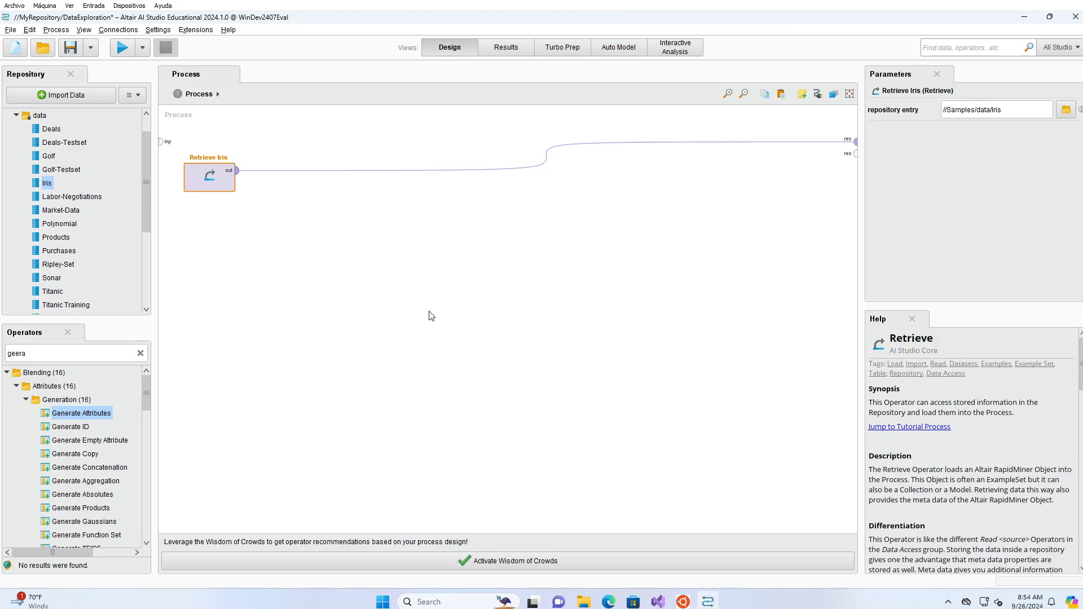
Step: Search the operators for "bin" and insert Discretize by Binning between Retrieve Iris and the result port
click(140, 354)
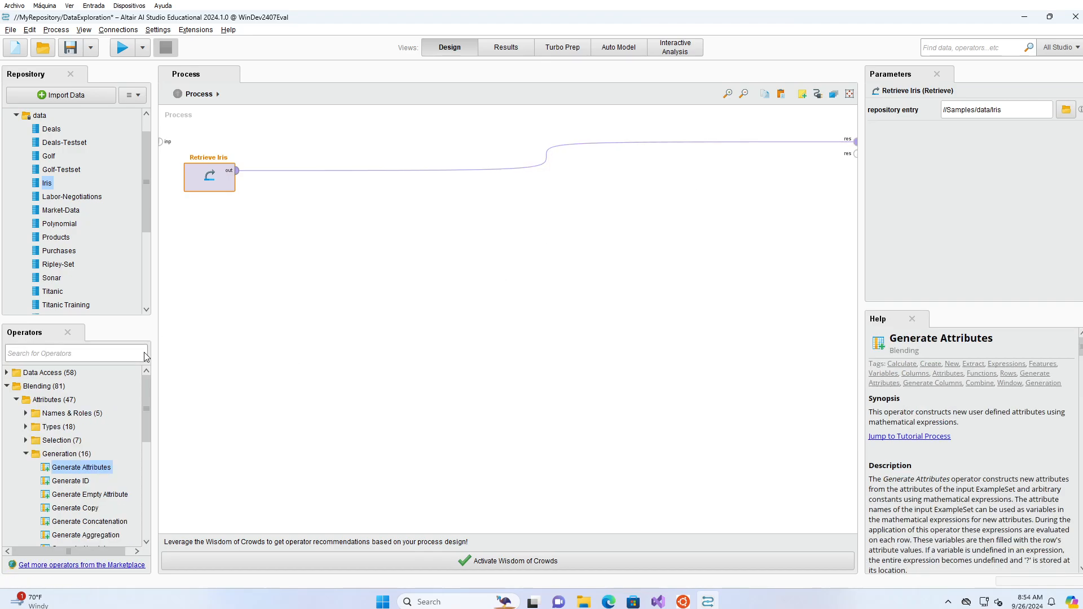
text(bi)
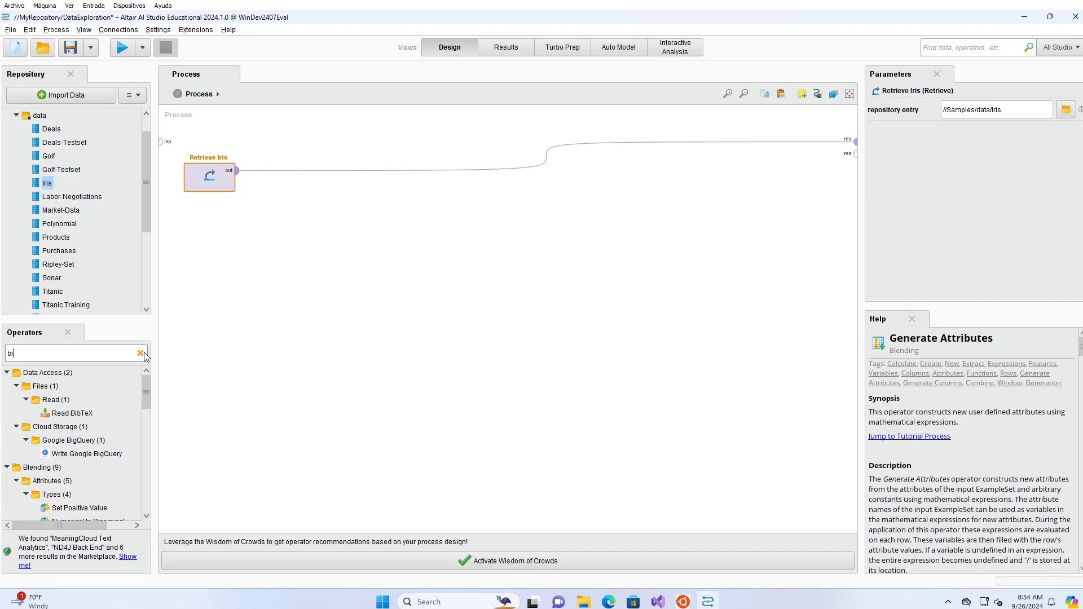
text(n)
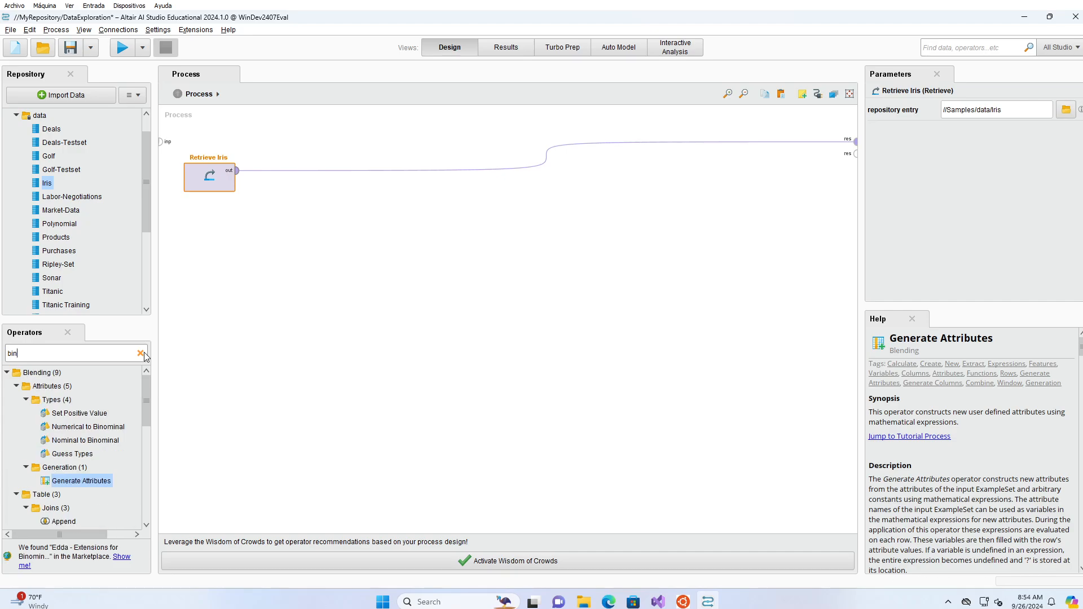
scroll(95, 438, down, 8)
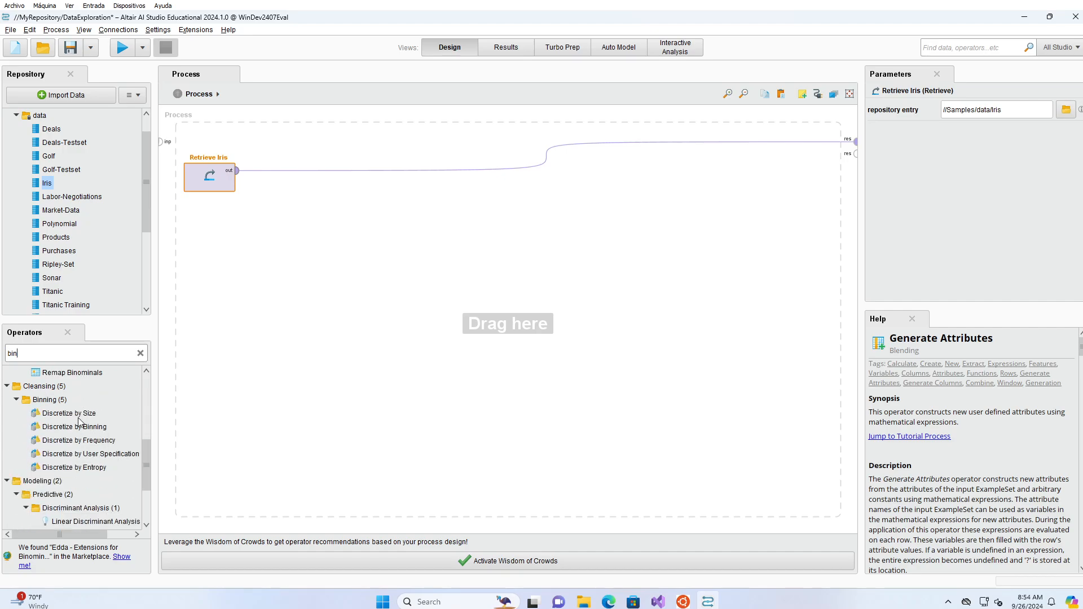
click(67, 416)
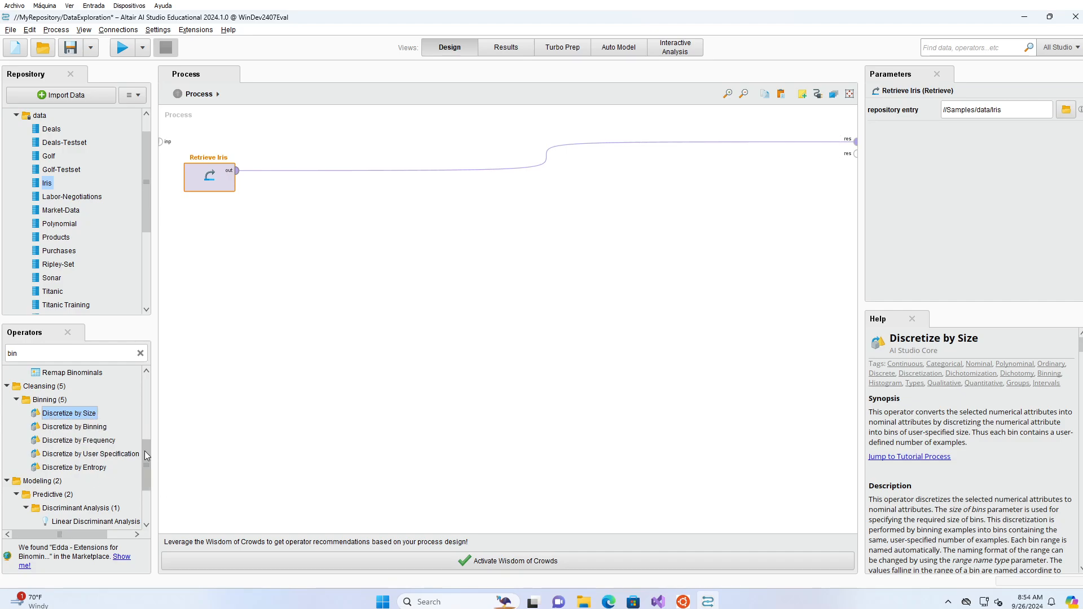
click(80, 429)
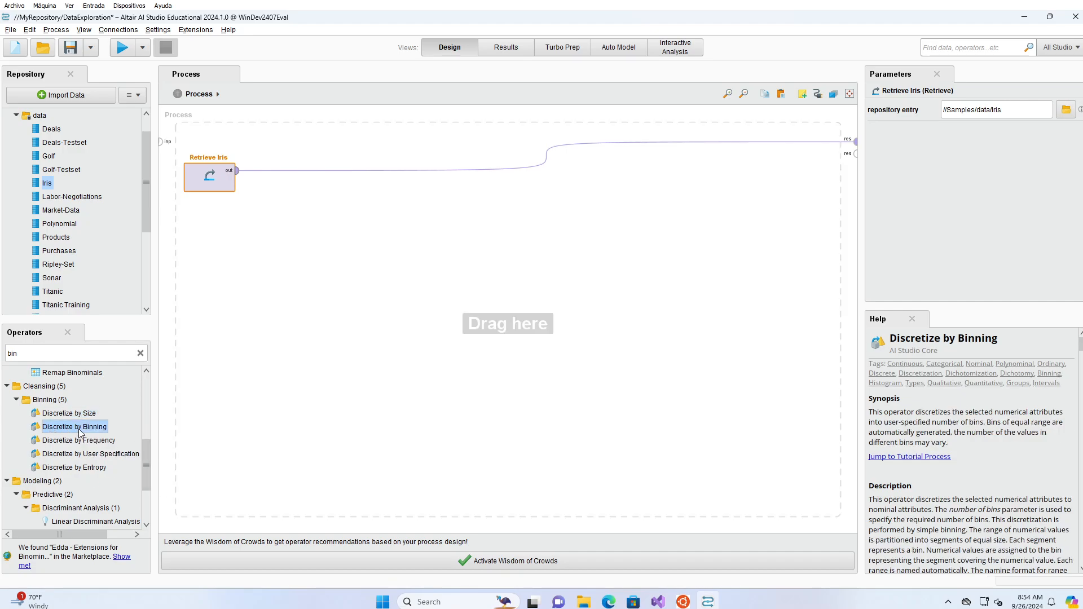
drag(79, 431, 289, 176)
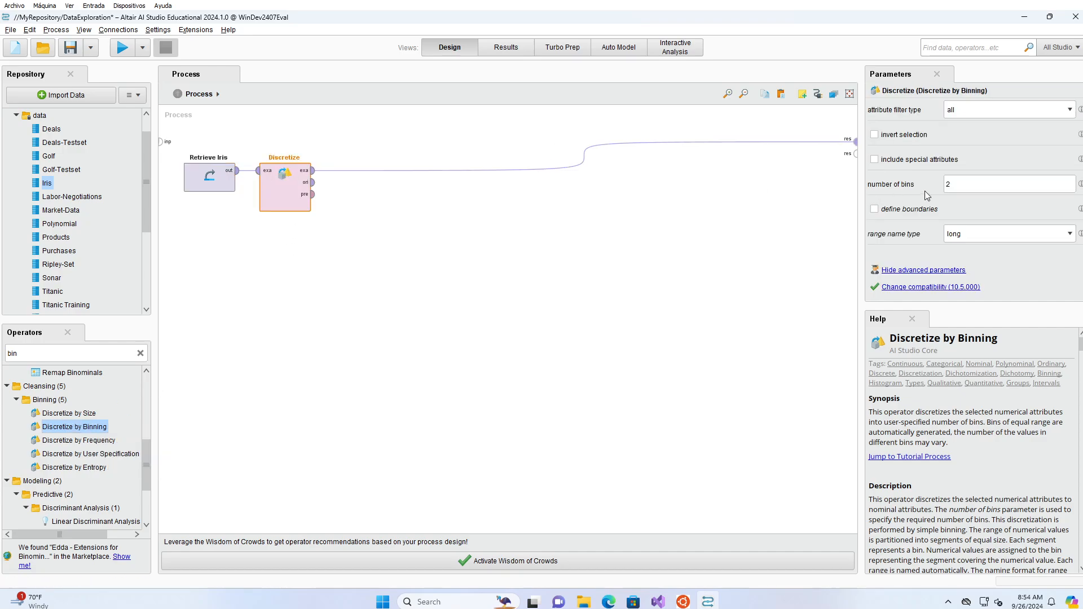
Step: Set the Discretize by Binning operator's number of bins to 4 and run the process
click(969, 184)
text(4)
click(128, 51)
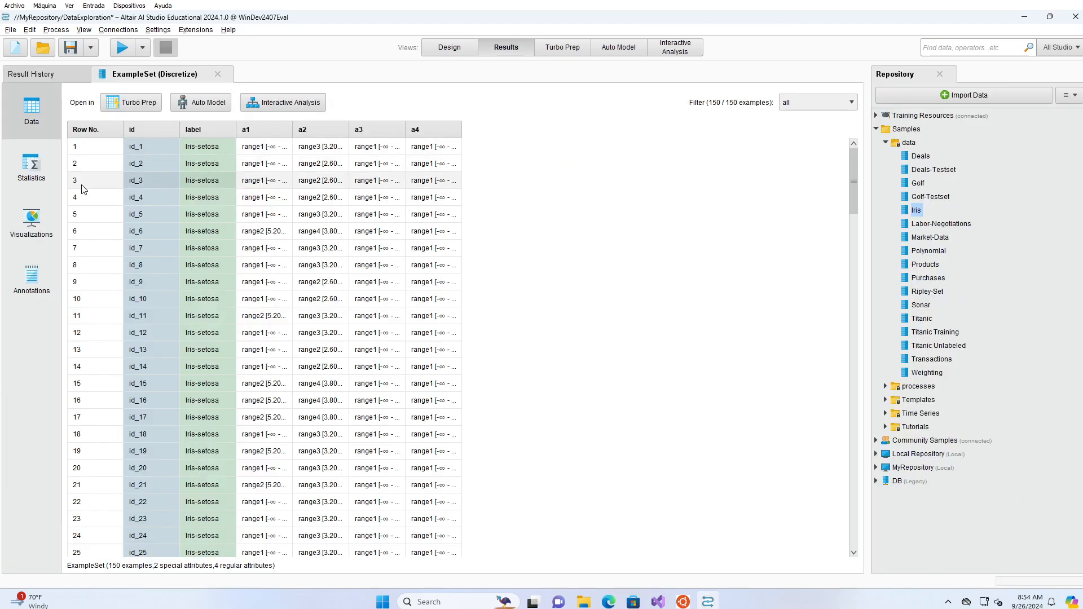
Step: Show the statistics of the equal-range binning results and expand attributes a1, a2, a3 and a4 to compare their bar charts
click(37, 173)
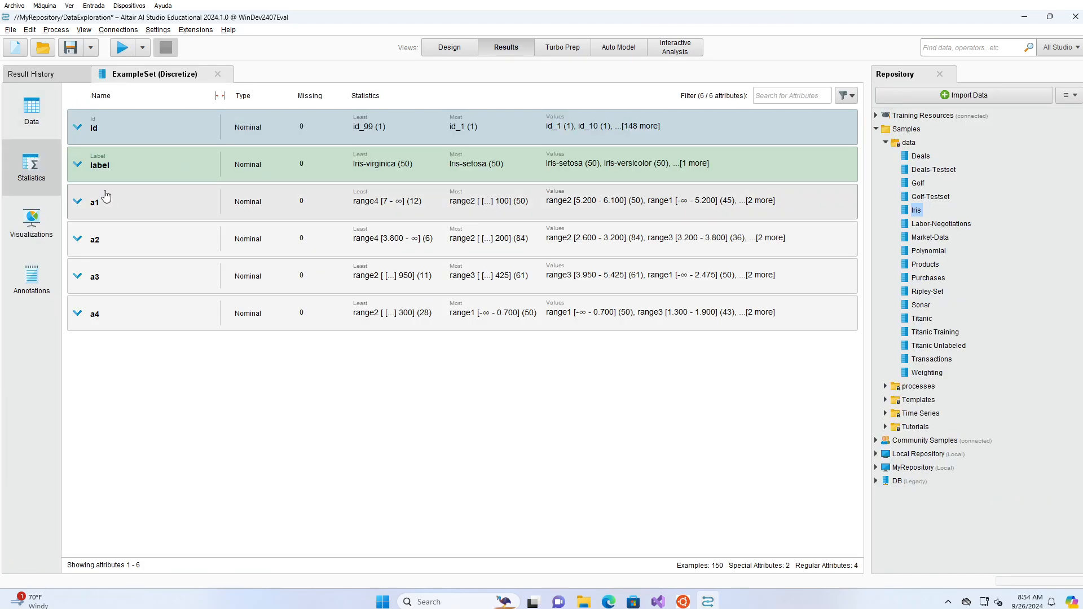
click(117, 209)
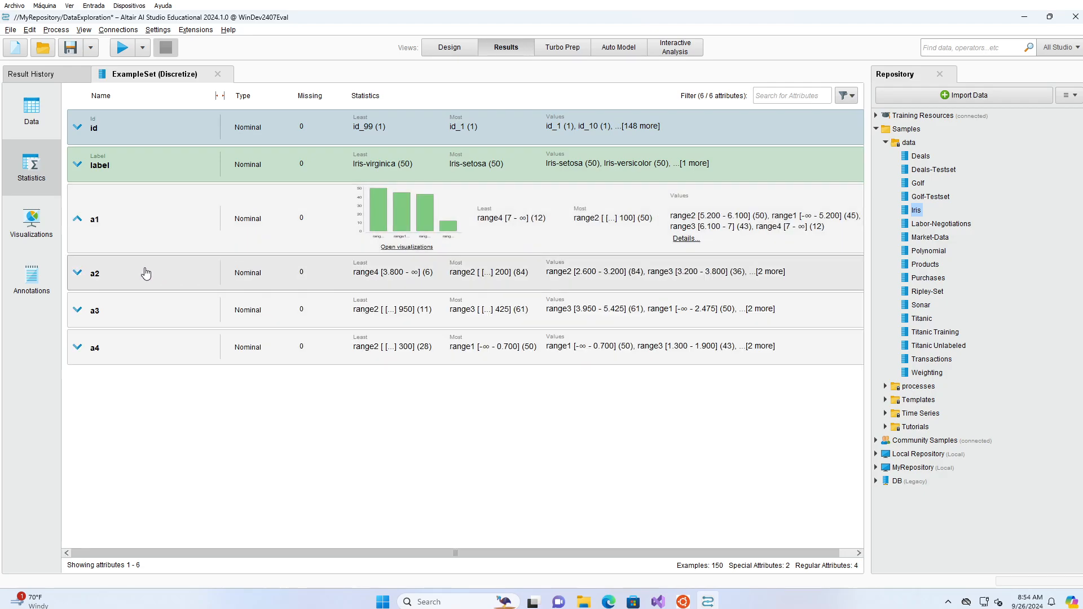
click(123, 284)
click(123, 334)
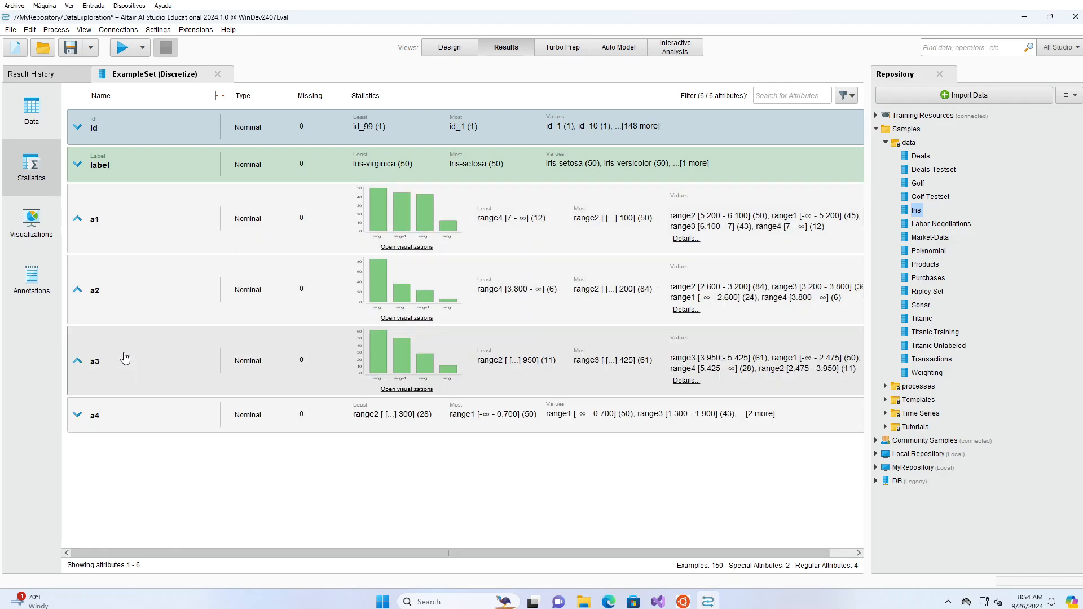
click(126, 422)
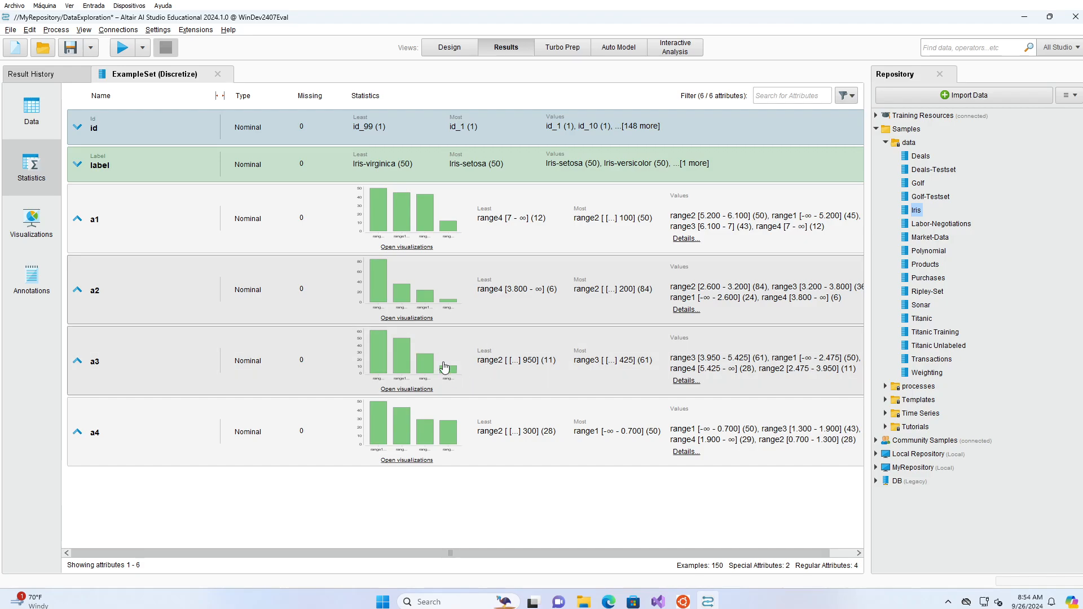
click(440, 51)
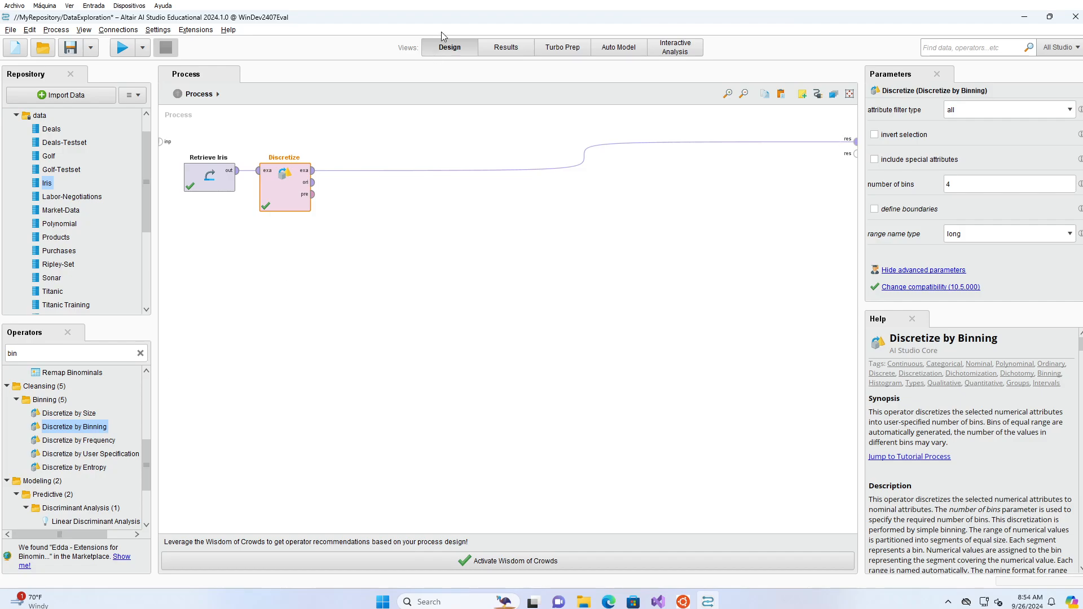
click(497, 54)
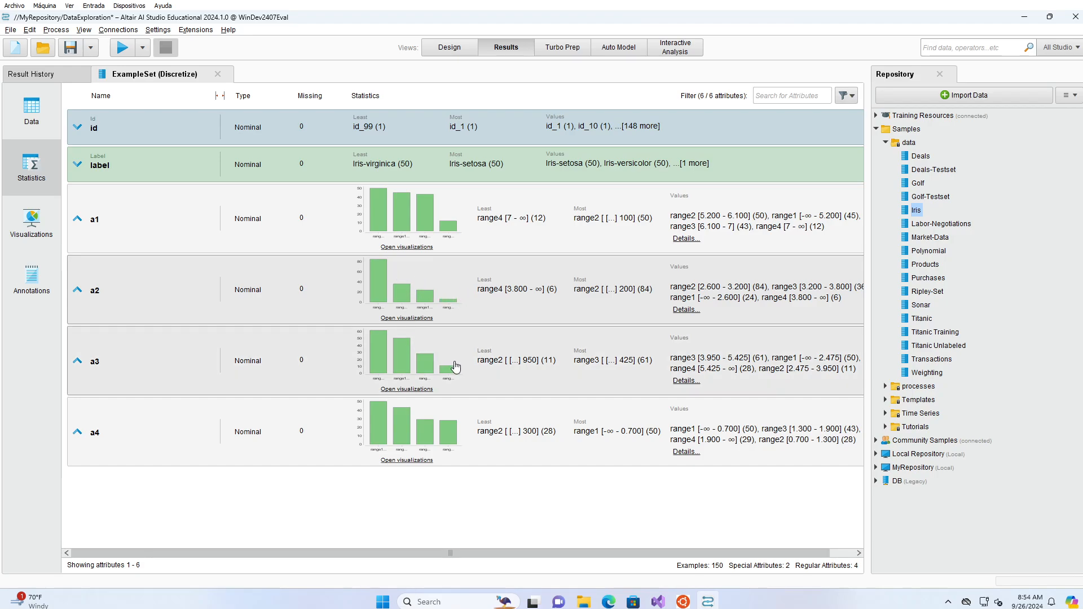
Step: Replace the Discretize by Binning operator after Retrieve Iris with Discretize by Frequency
click(451, 48)
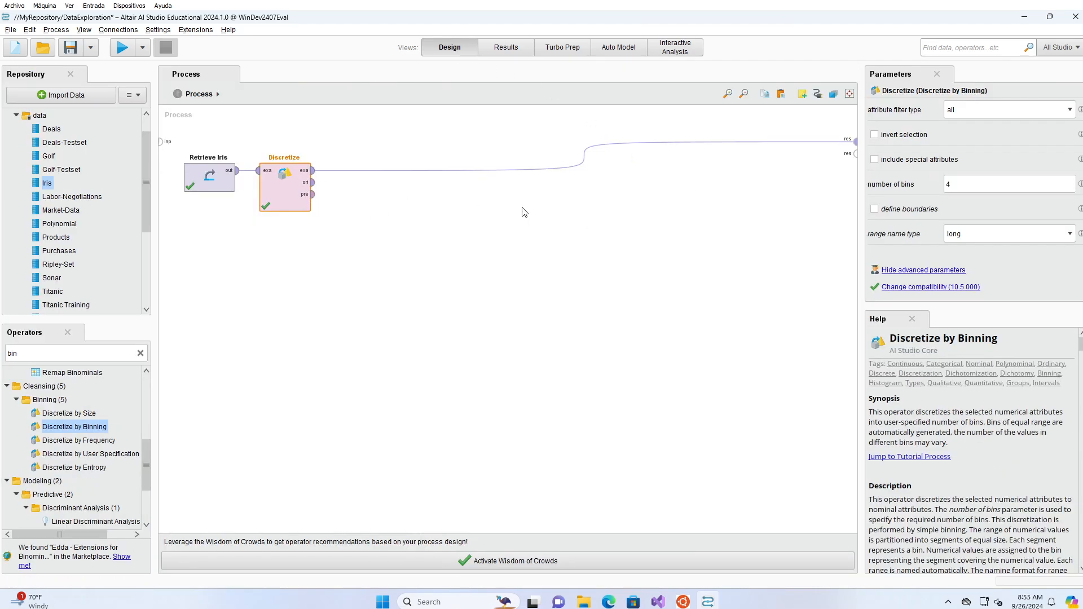
click(964, 184)
click(269, 196)
key(Delete)
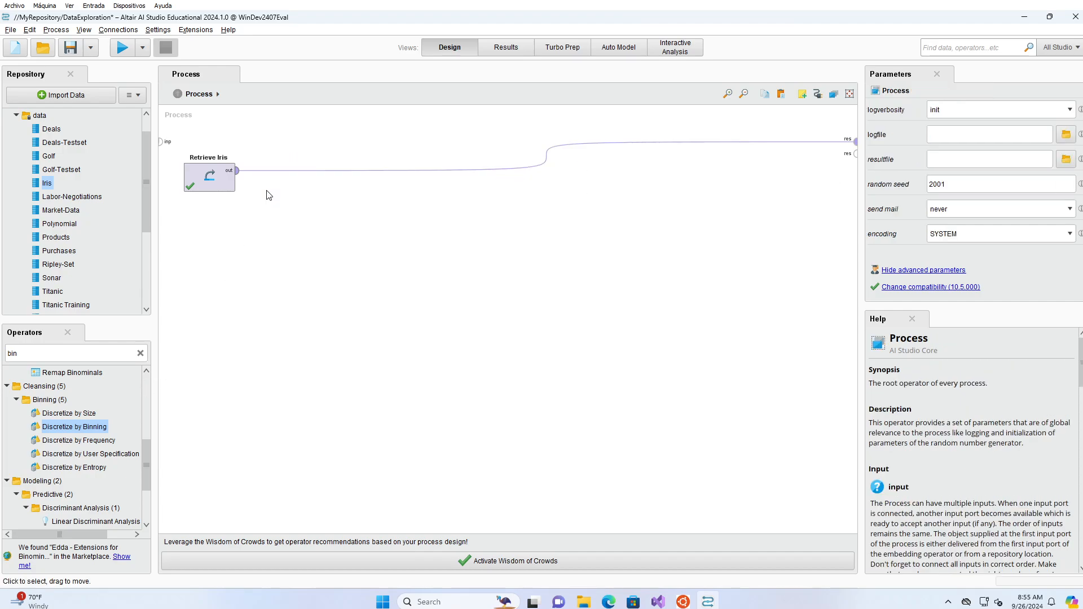
drag(79, 440, 316, 178)
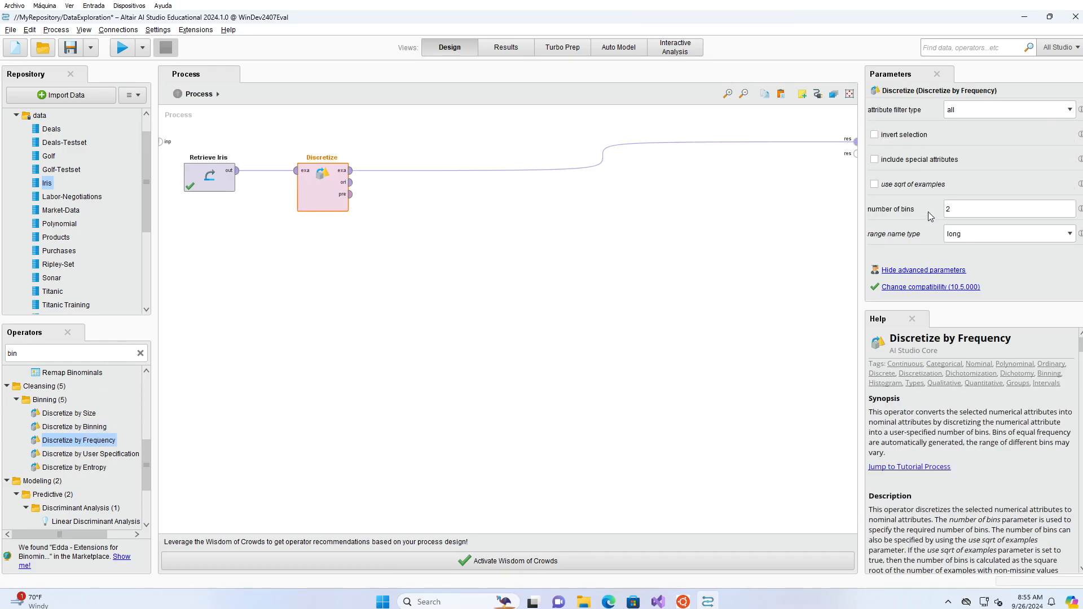
Step: Set the Discretize by Frequency operator's number of bins to 4 and run the process
click(987, 209)
text(4)
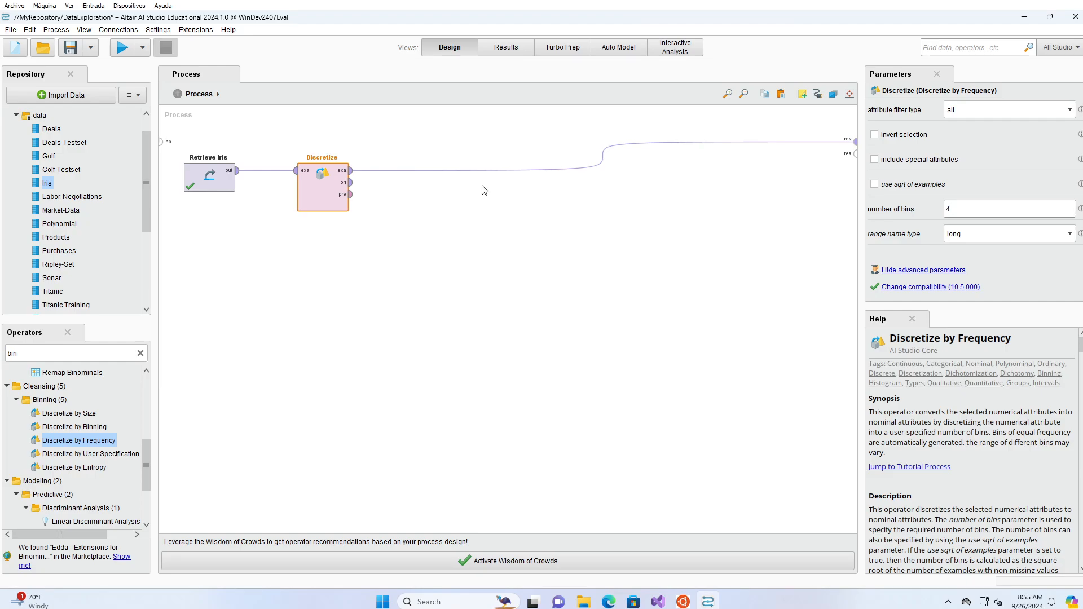
click(120, 49)
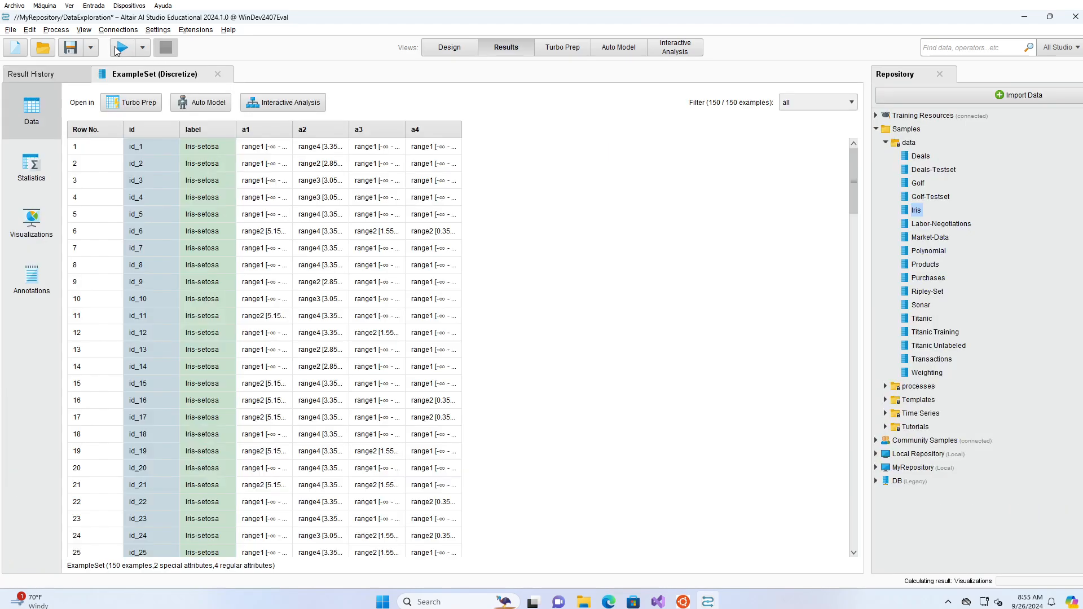
Step: Show the statistics of the equal-frequency binning results and expand a1 through a4 to examine how evenly the bins are filled
click(45, 182)
click(81, 204)
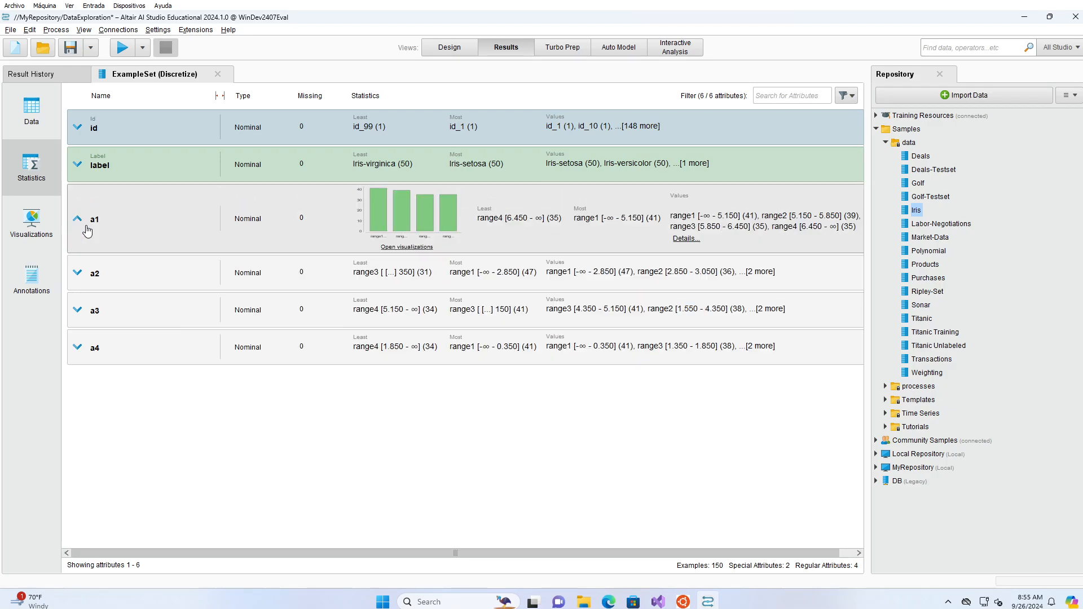
click(91, 269)
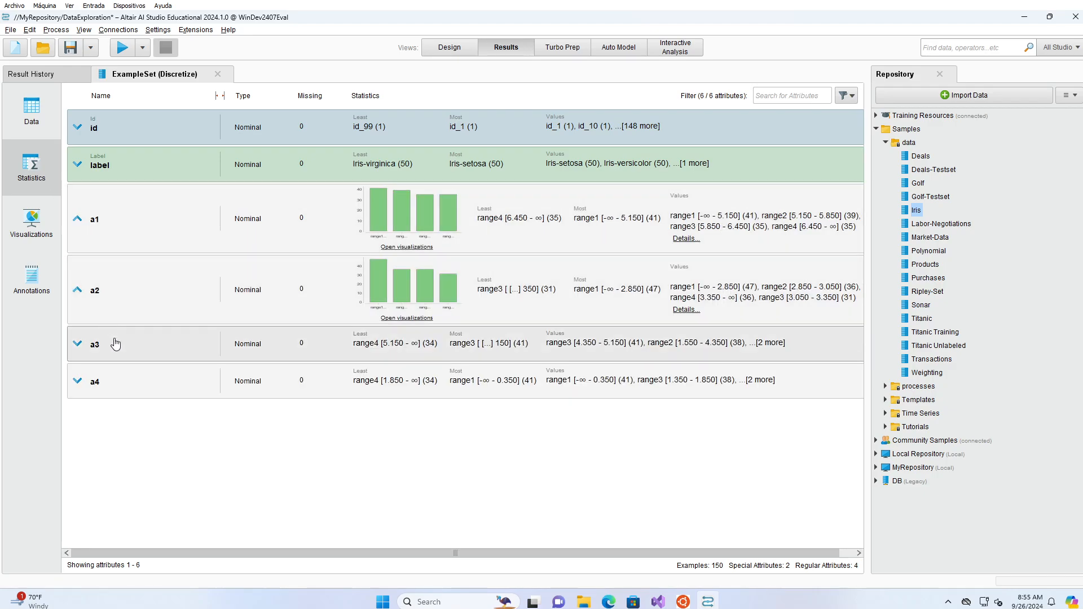
click(115, 344)
click(117, 415)
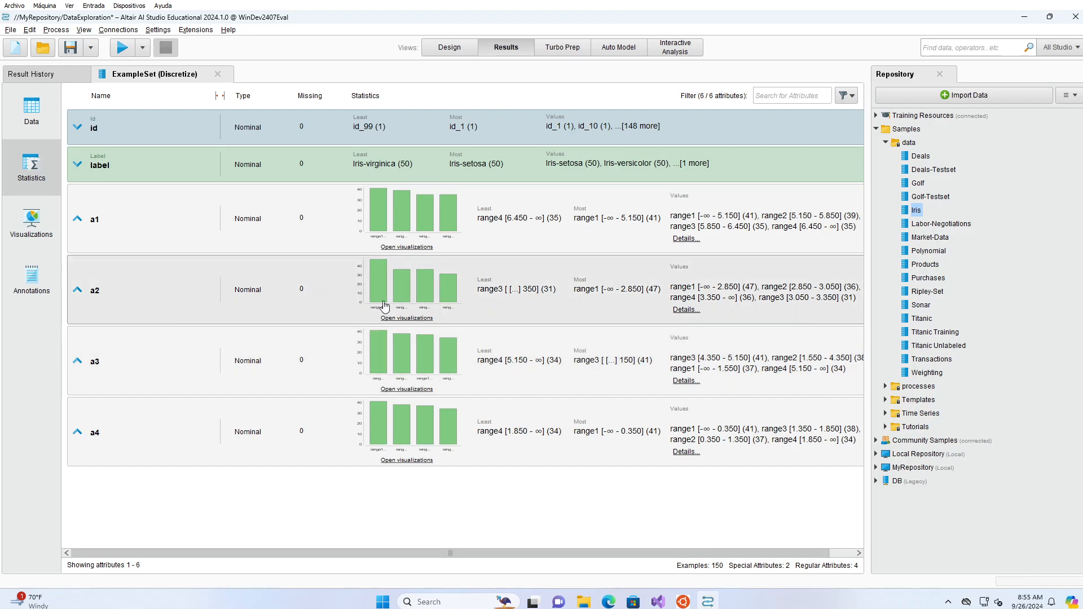
Step: View the help for Discretize by User Specification and delete the Retrieve Iris and Discretize operators from the process
click(452, 53)
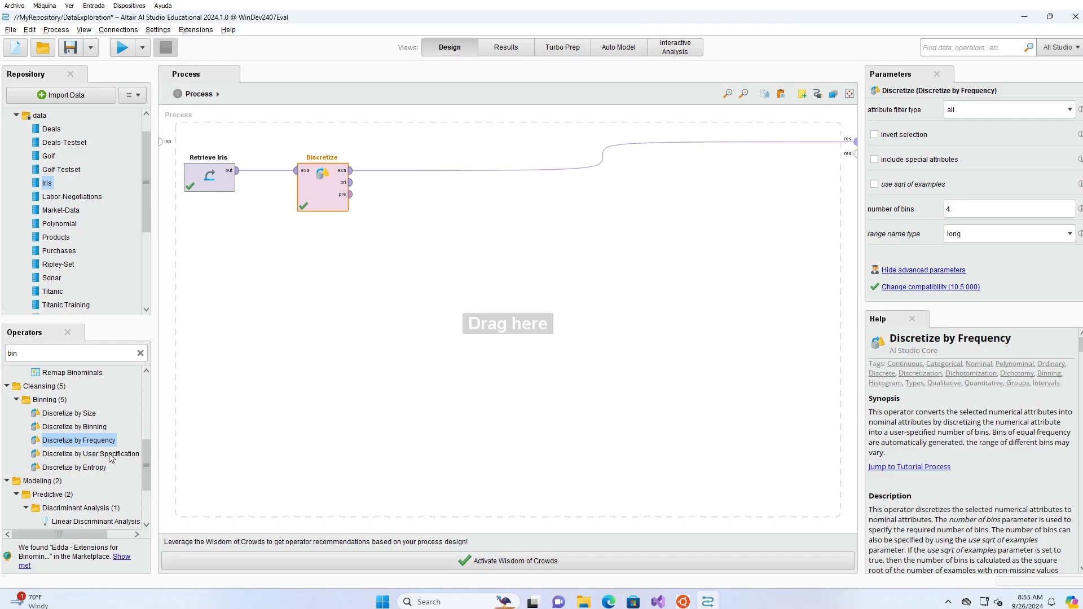
click(111, 454)
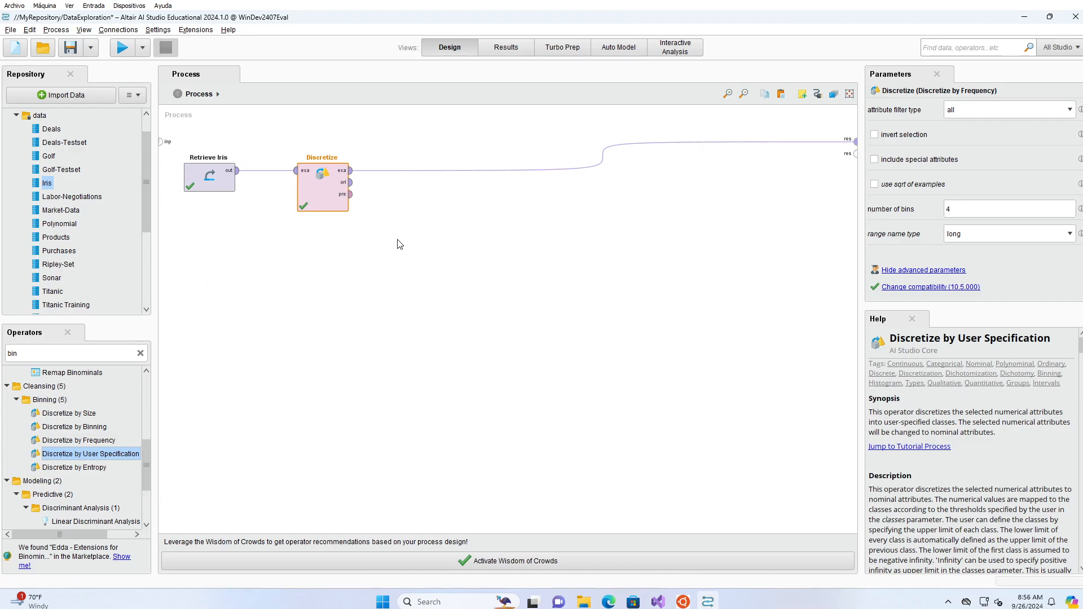
drag(398, 239, 179, 139)
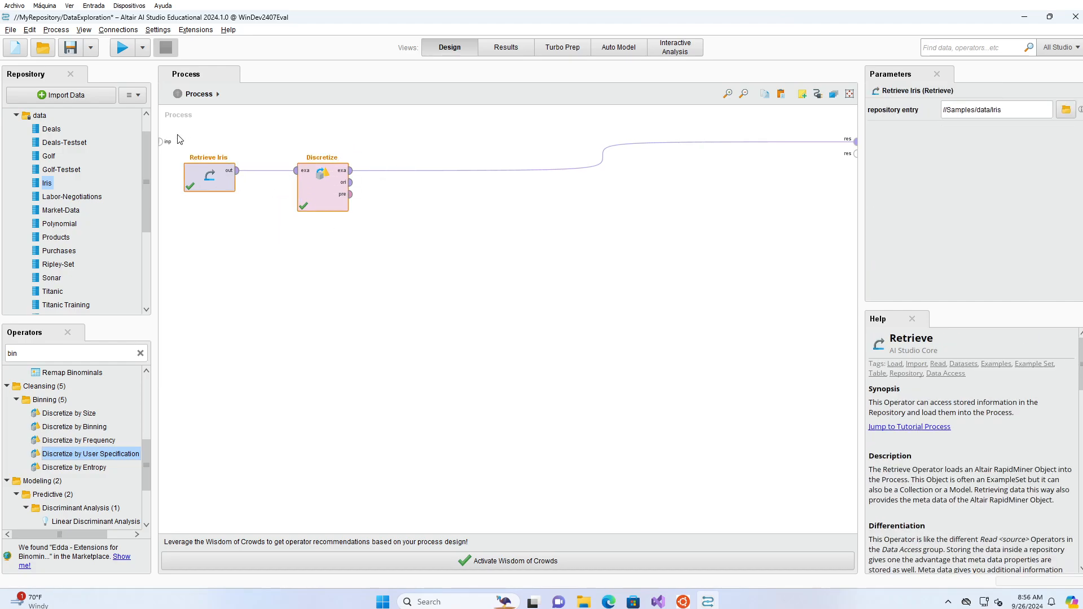
key(Delete)
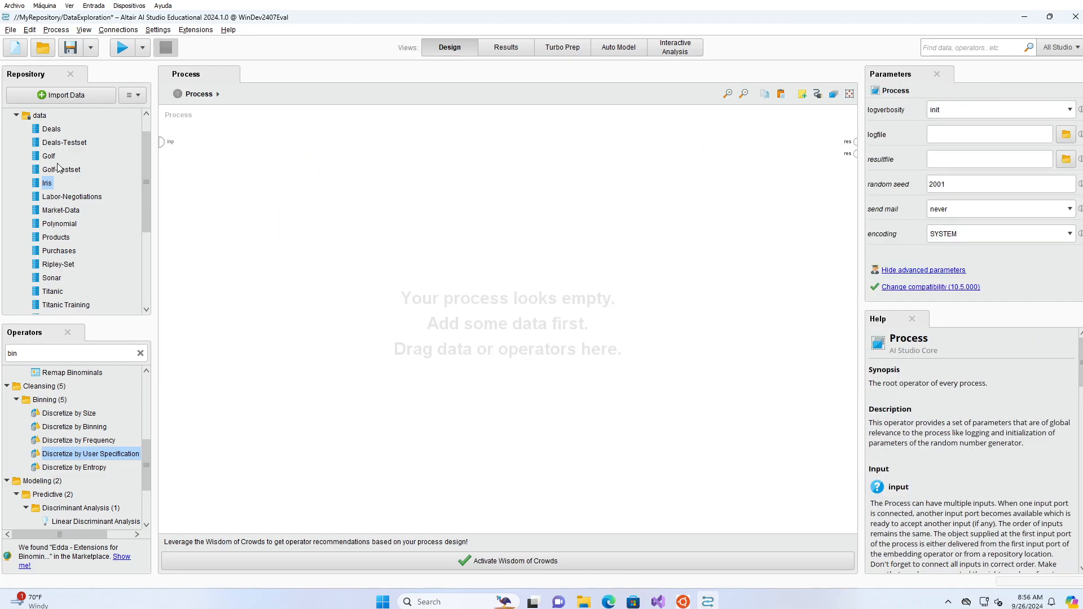
Step: Add the Golf sample dataset, connect it to the first result port and run the process to view its data
drag(49, 159, 226, 176)
click(237, 170)
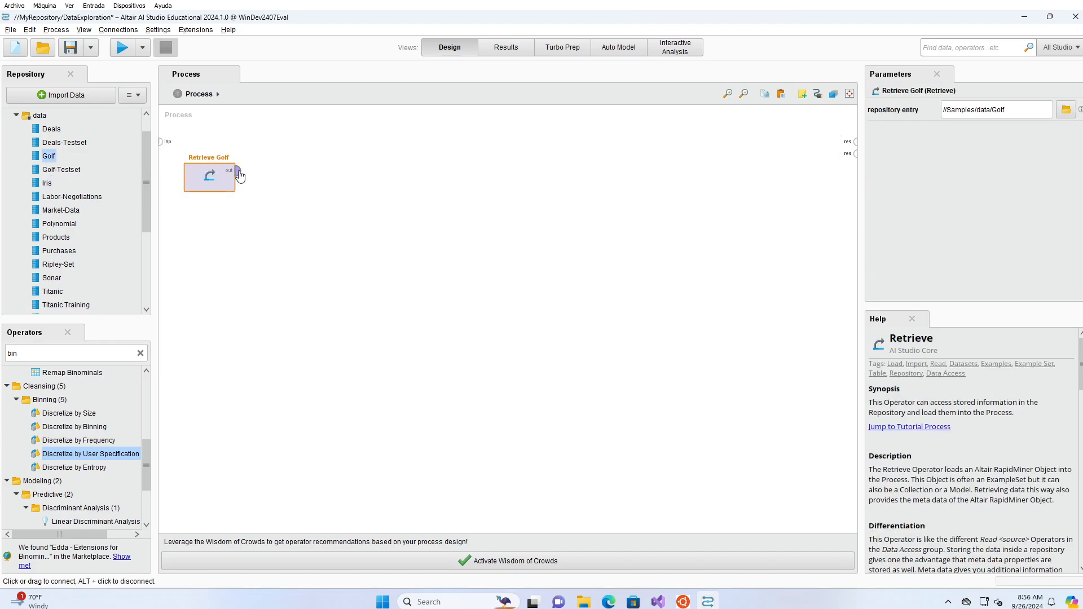
click(854, 142)
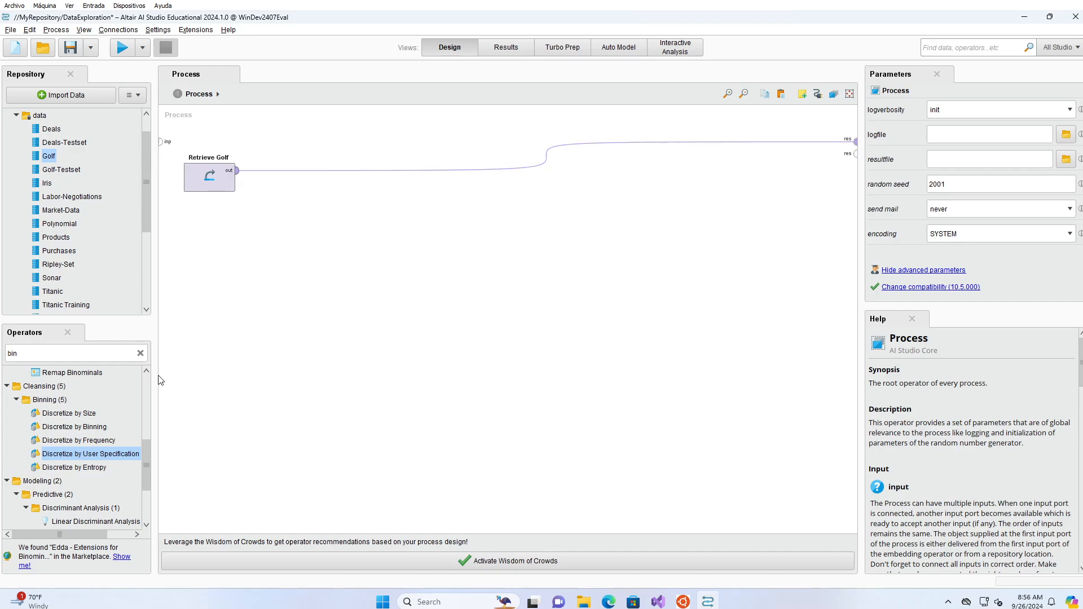
click(140, 354)
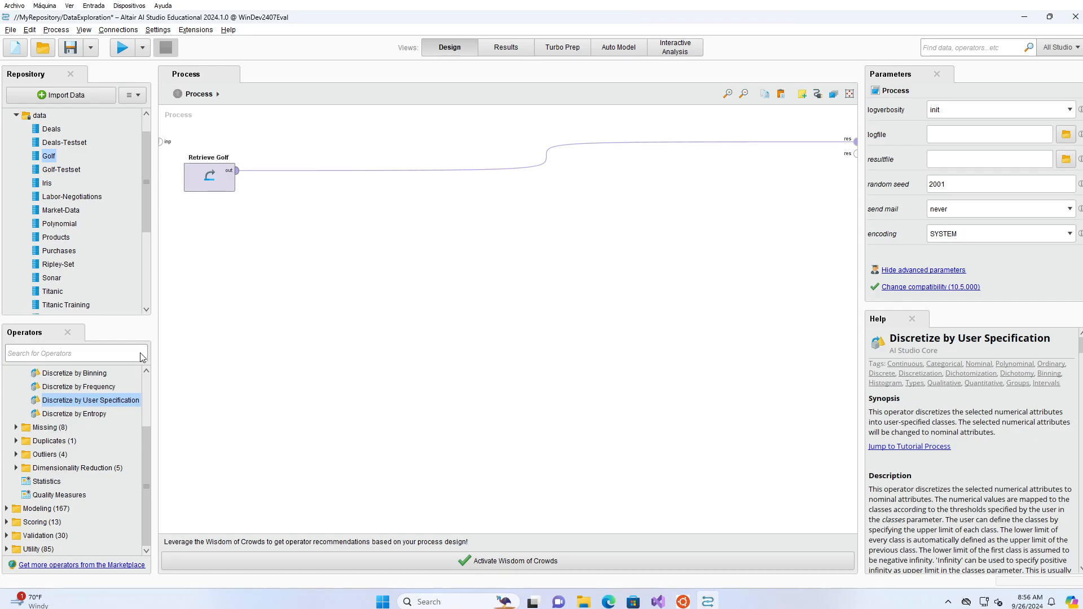
click(125, 48)
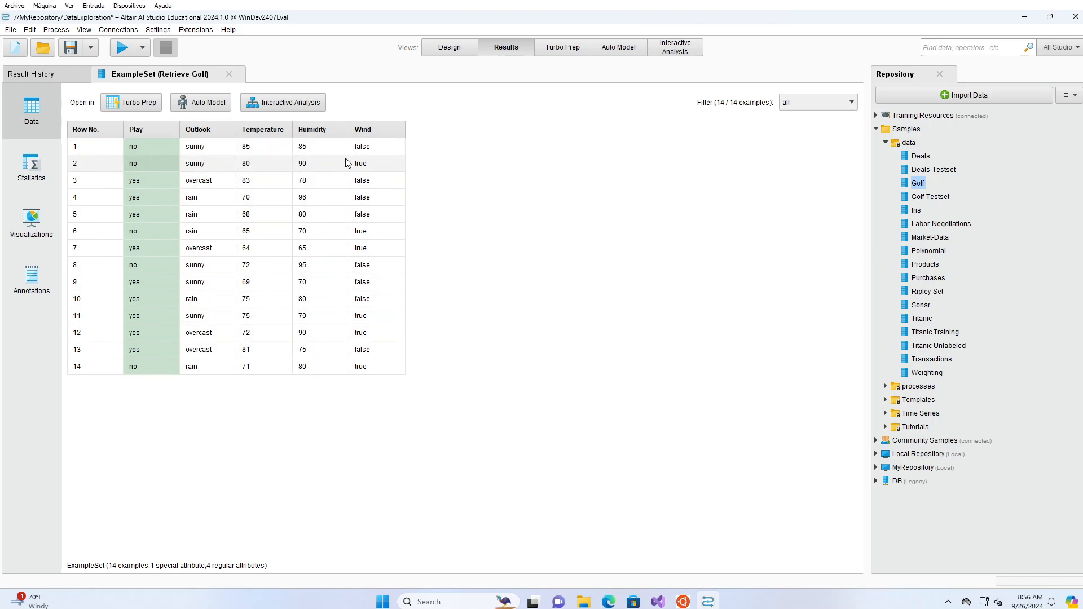
click(450, 48)
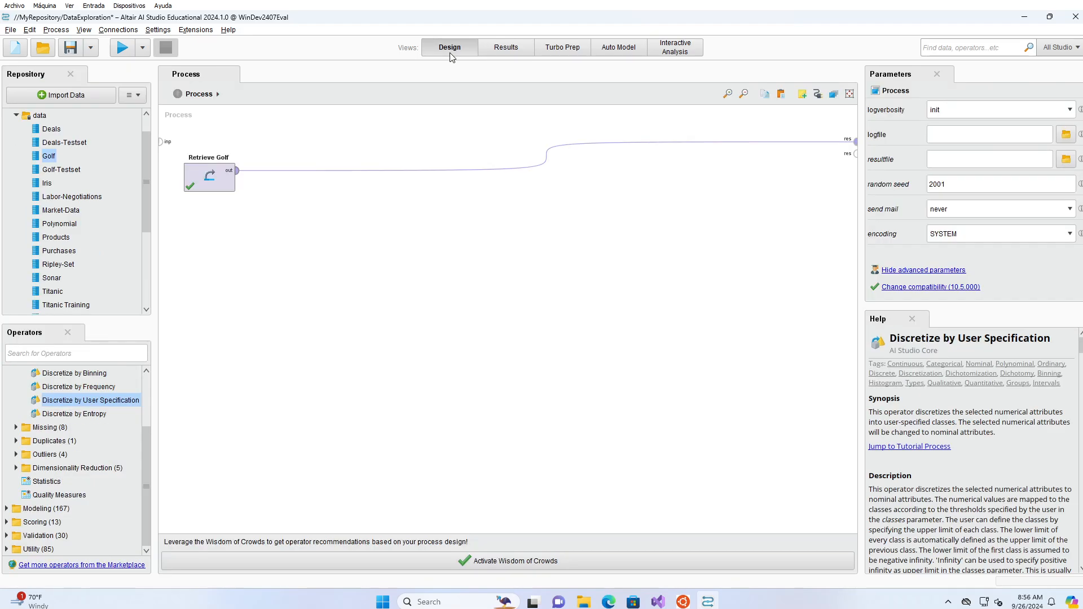
Step: Search the operators for "nominal" and view the help for Nominal to Numerical, Numerical to Binominal, Numerical to Polynominal and Date to Nominal
click(109, 352)
text(nominal)
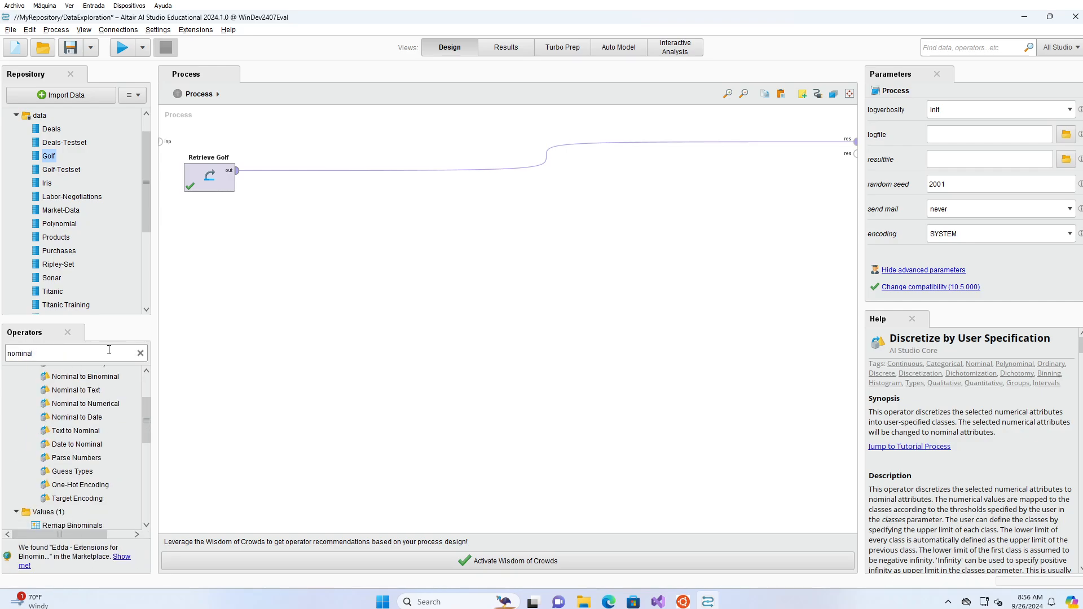
scroll(100, 432, up, 1)
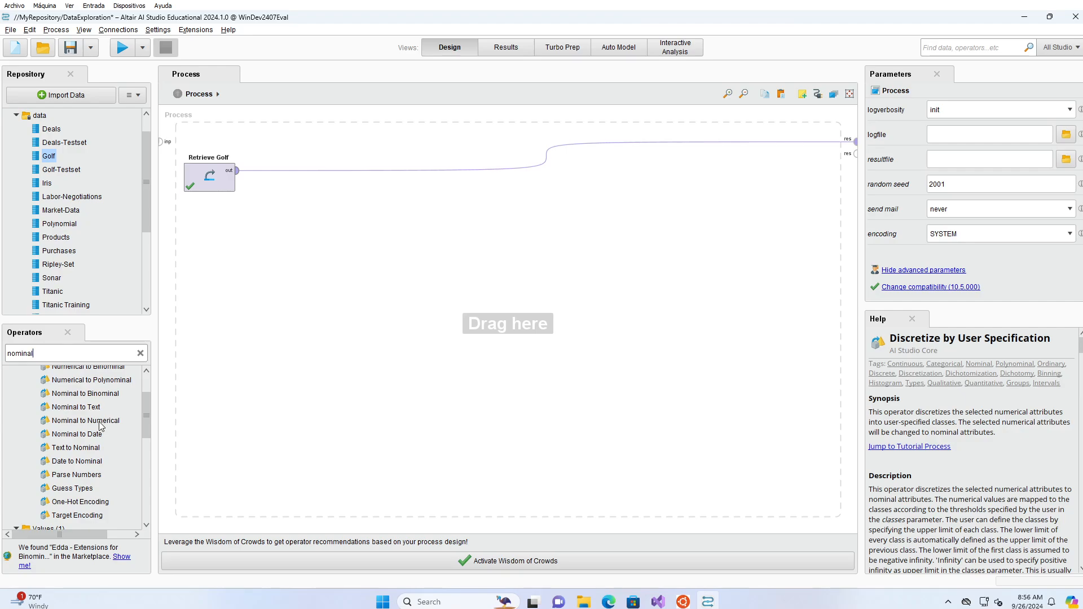
click(101, 421)
scroll(101, 424, up, 1)
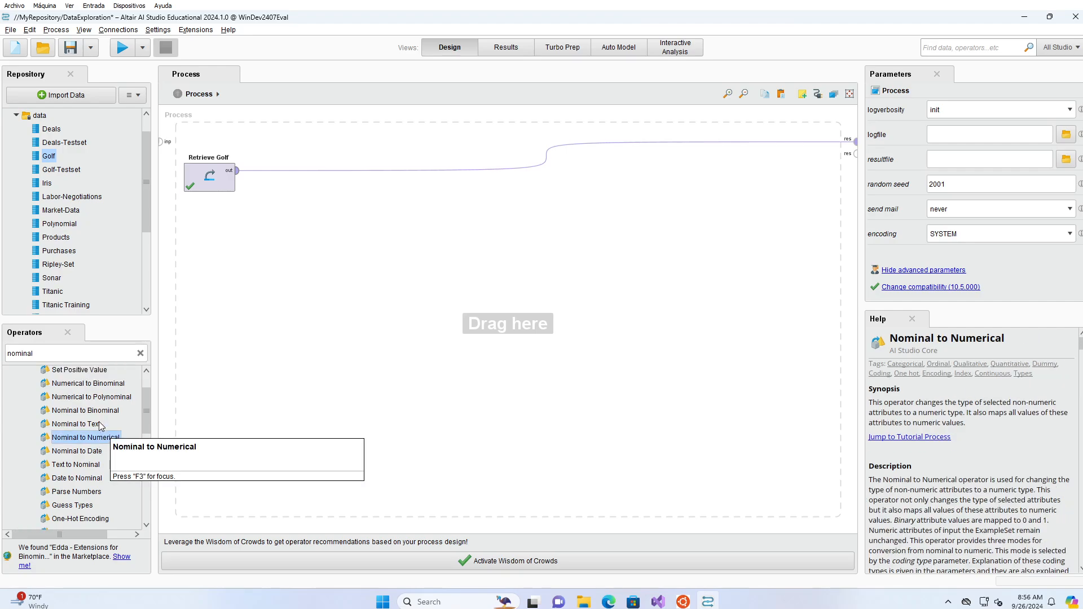
click(99, 388)
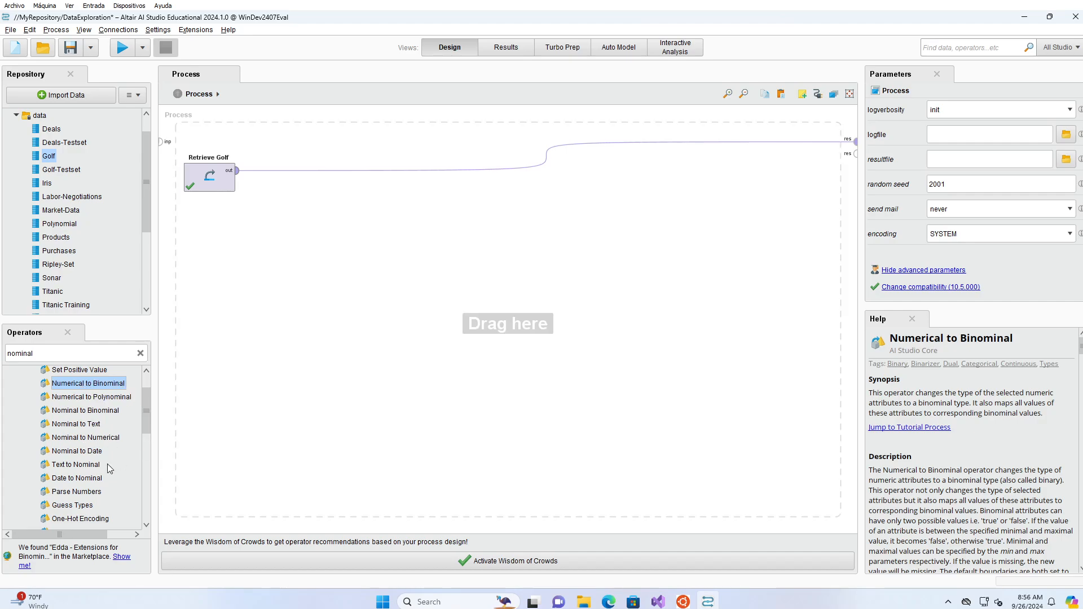
click(98, 400)
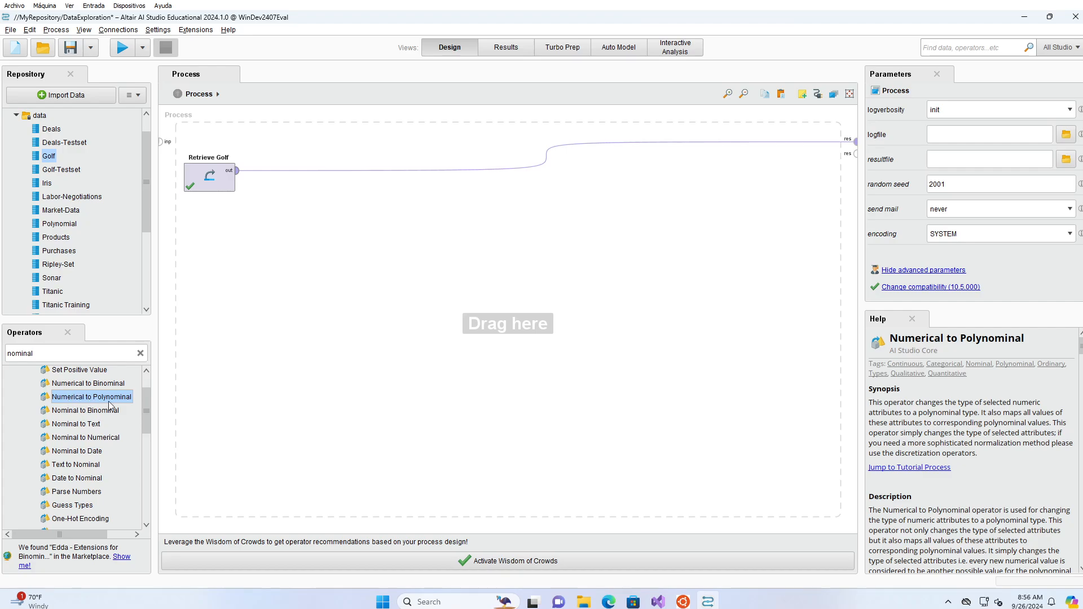
scroll(86, 457, up, 1)
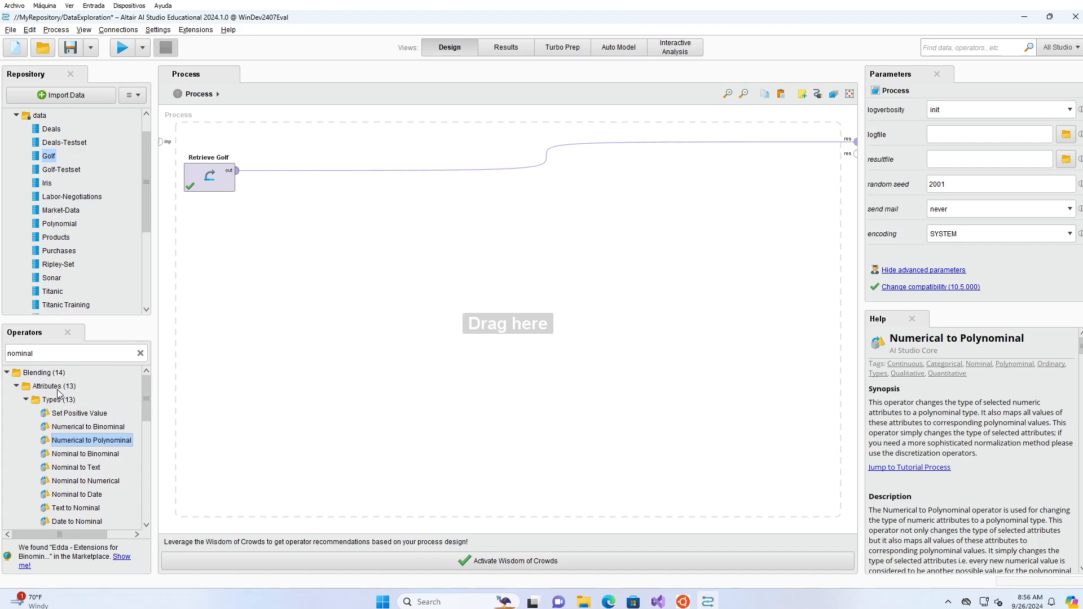
scroll(73, 427, down, 1)
scroll(72, 424, down, 1)
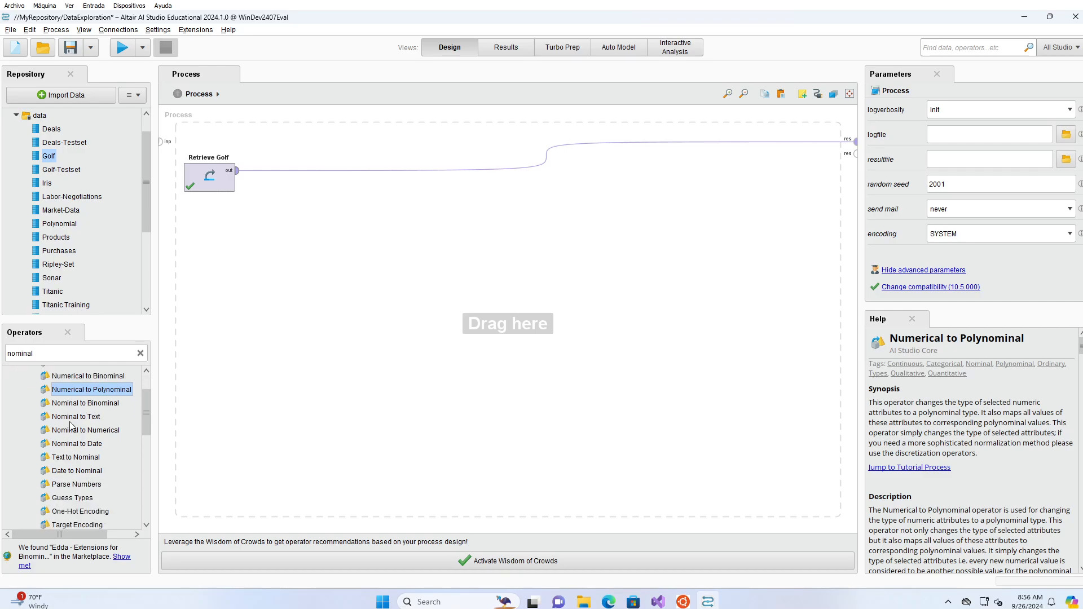
scroll(72, 427, down, 1)
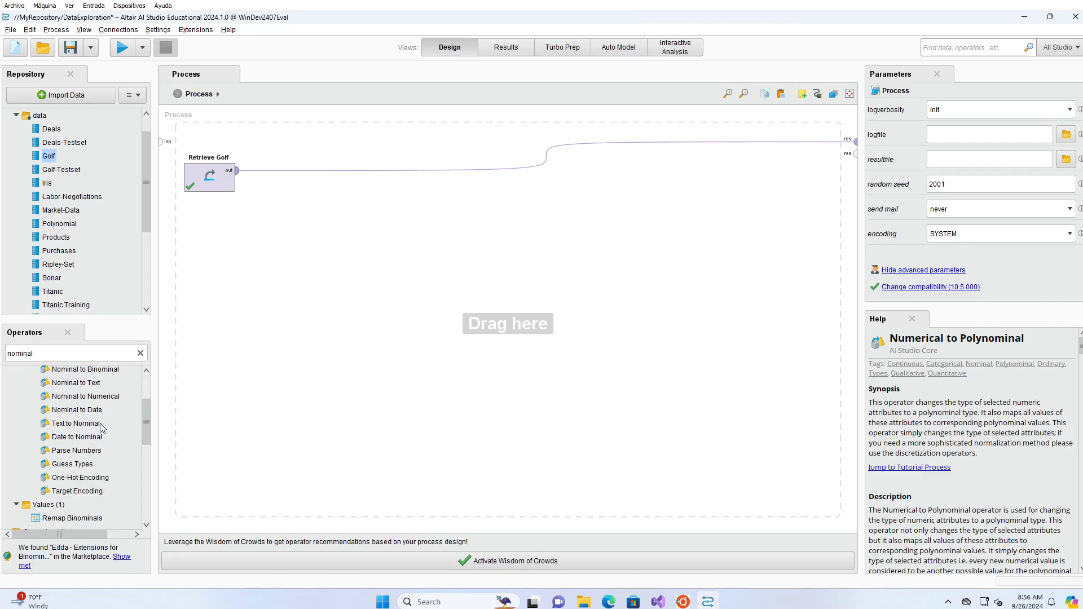
click(76, 438)
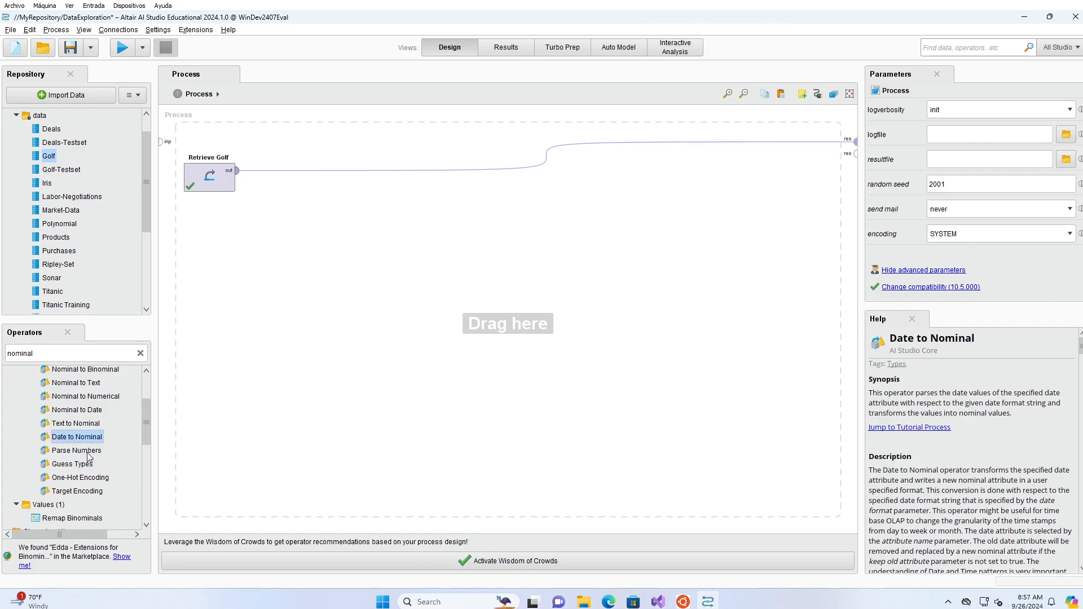
Step: Insert a Nominal to Numerical operator between Retrieve Golf and the result port, and run the process with dummy coding
scroll(71, 457, up, 1)
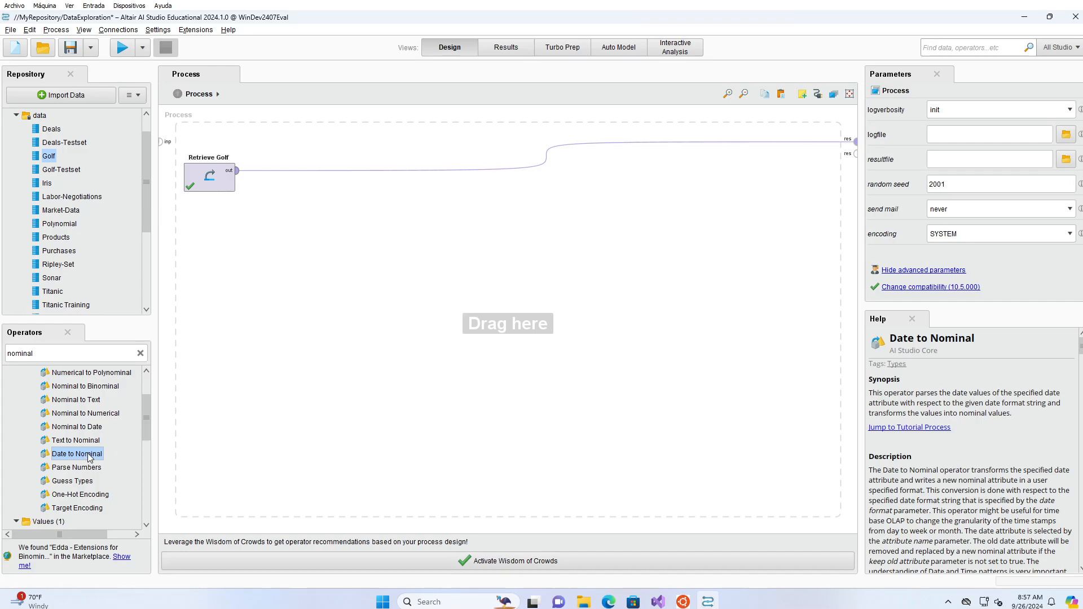
click(95, 414)
drag(95, 414, 259, 292)
drag(282, 185, 279, 181)
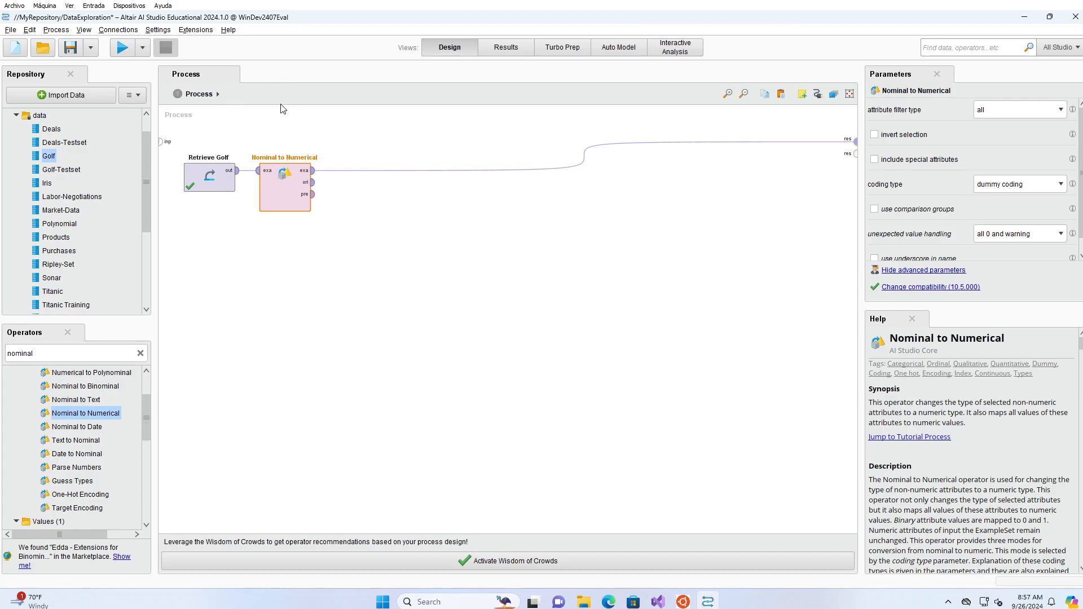
click(125, 48)
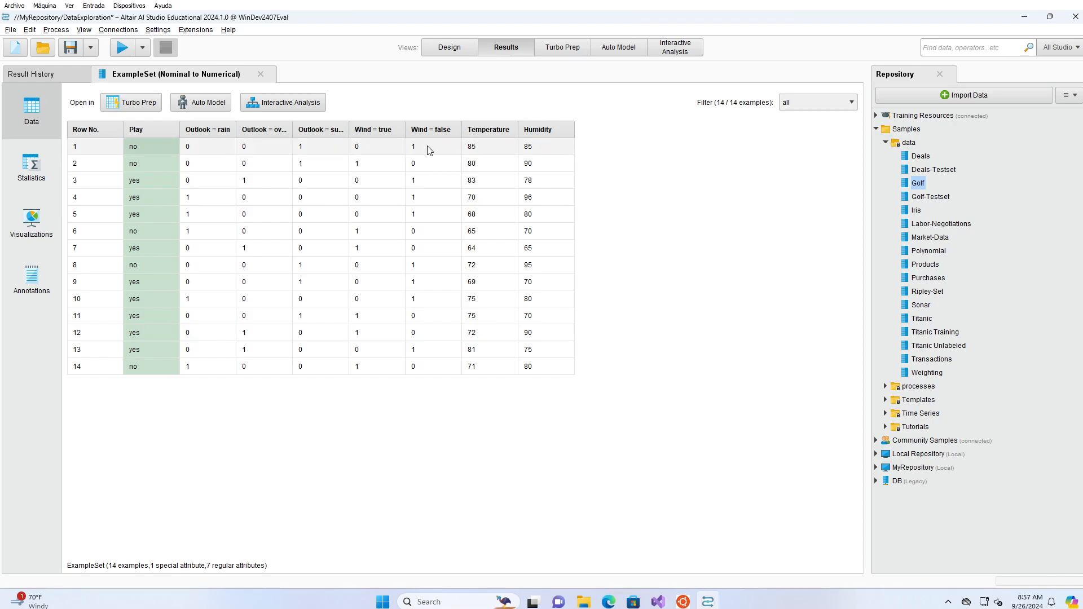
Step: Set the Nominal to Numerical coding type to unique integers, run the process and examine the integer codes in the Outlook column
click(457, 48)
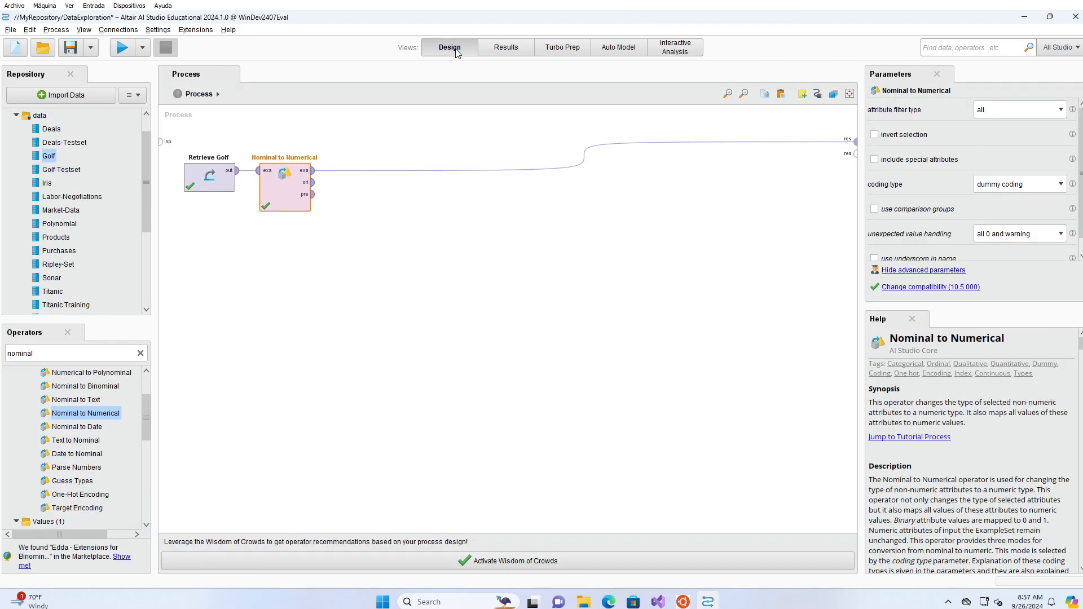
click(1060, 186)
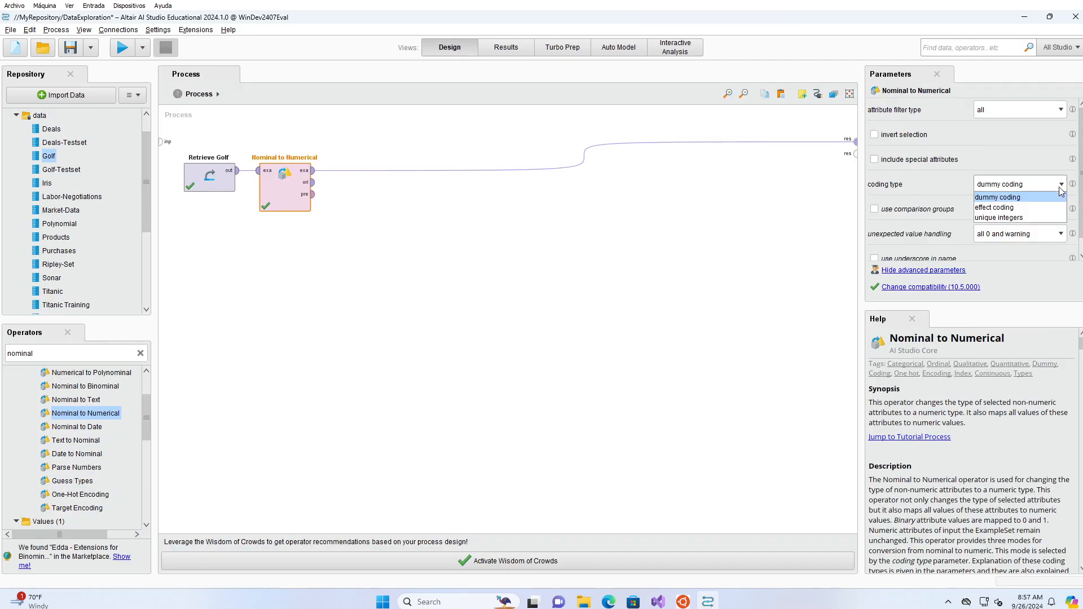
click(1023, 218)
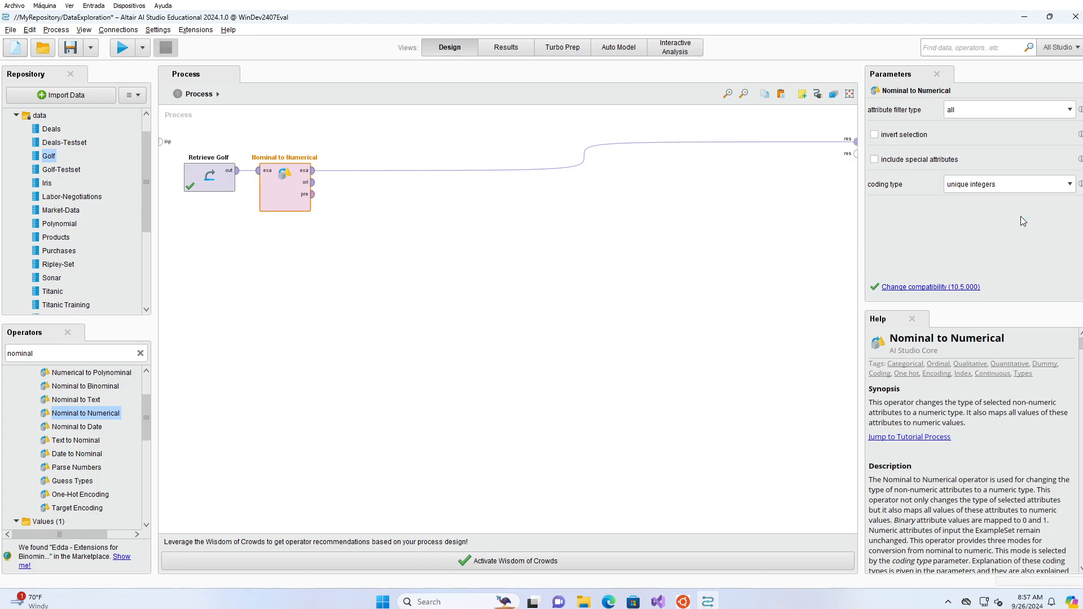
click(122, 48)
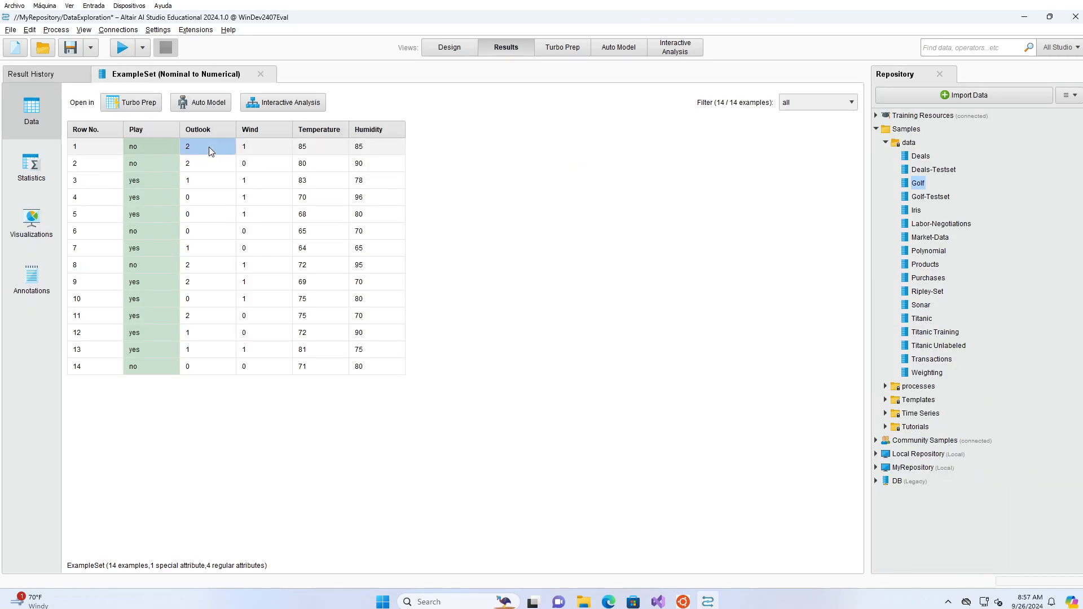
click(220, 187)
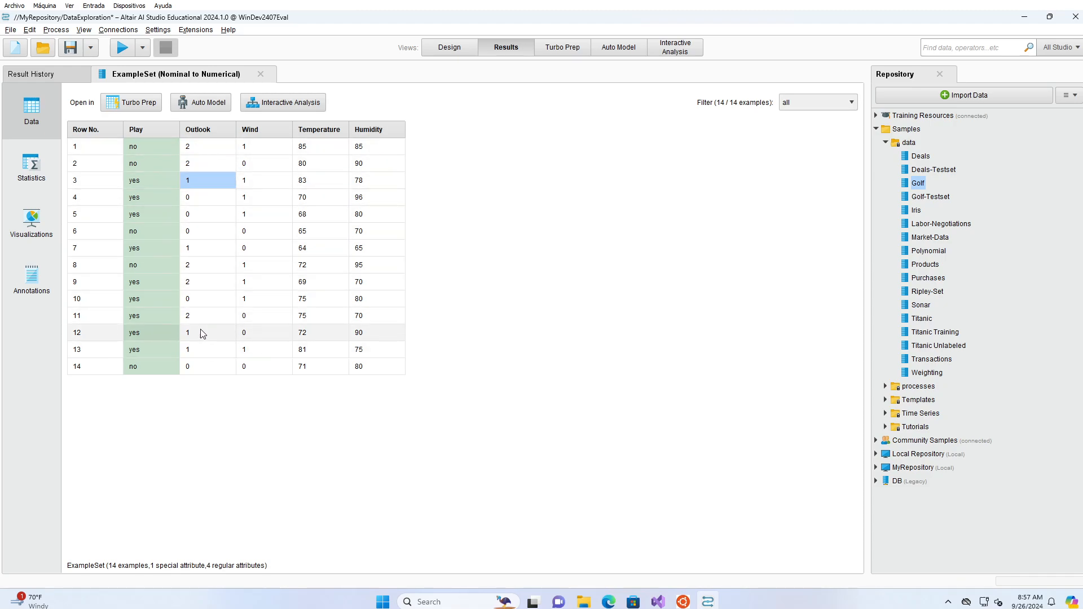
click(204, 361)
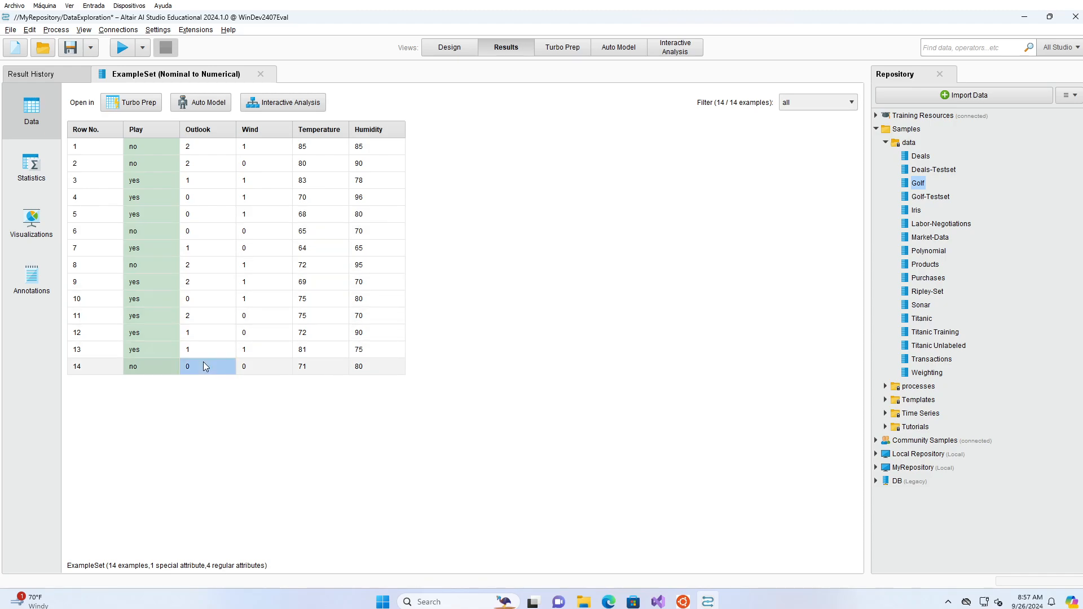
Step: Restrict the Nominal to Numerical operator to the single attribute Wind and run the process
click(447, 48)
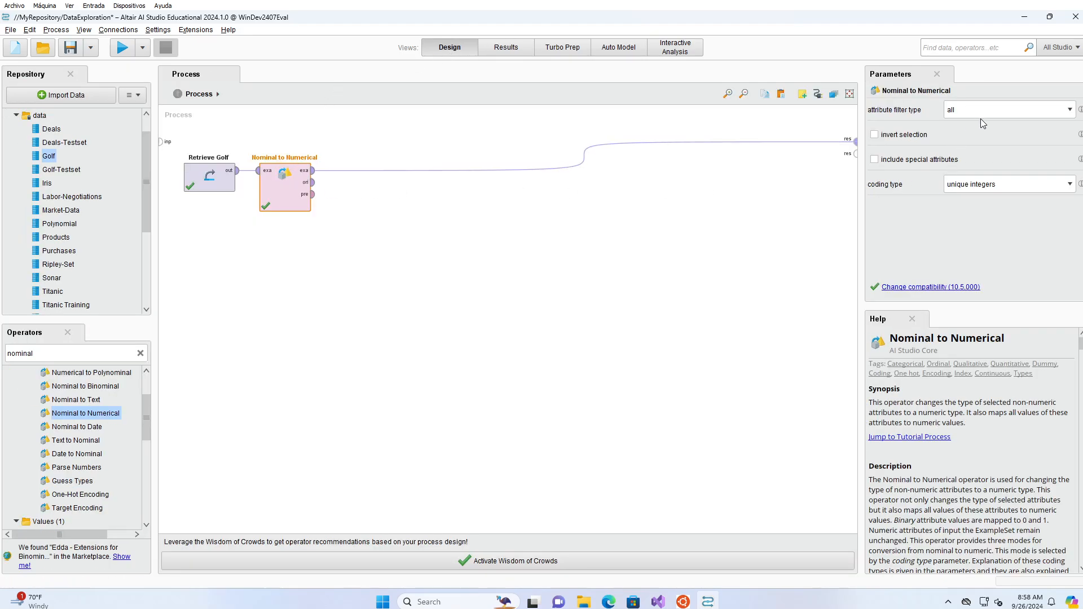
click(1069, 111)
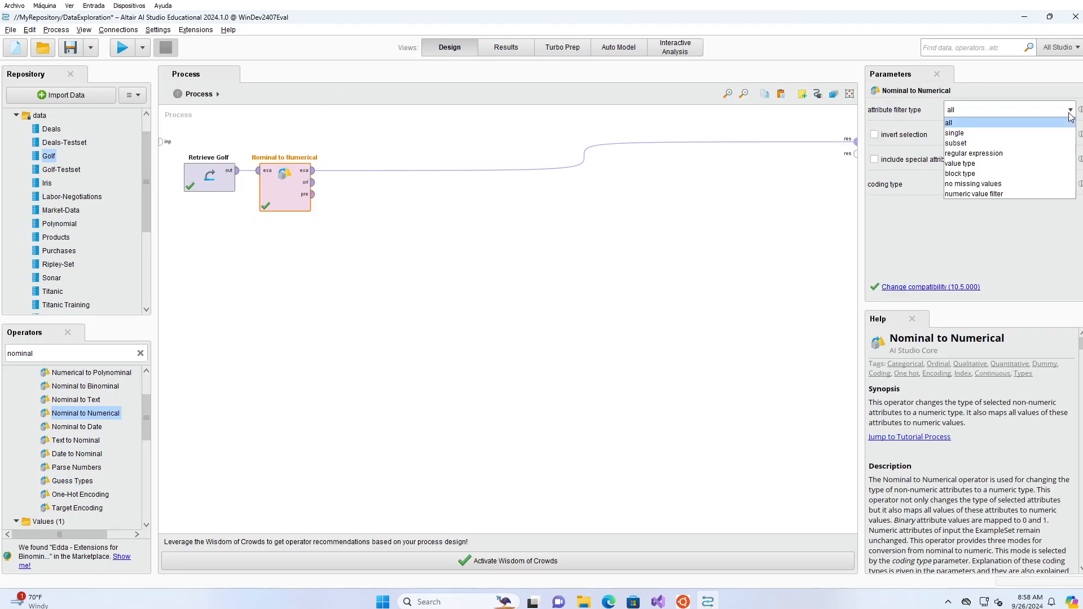
click(969, 134)
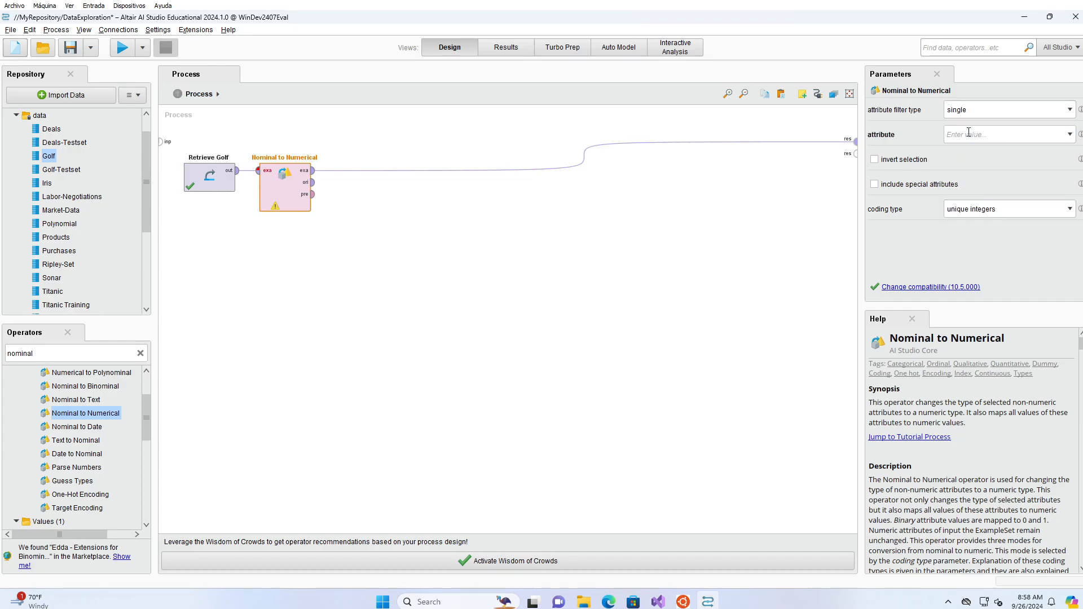
click(1063, 137)
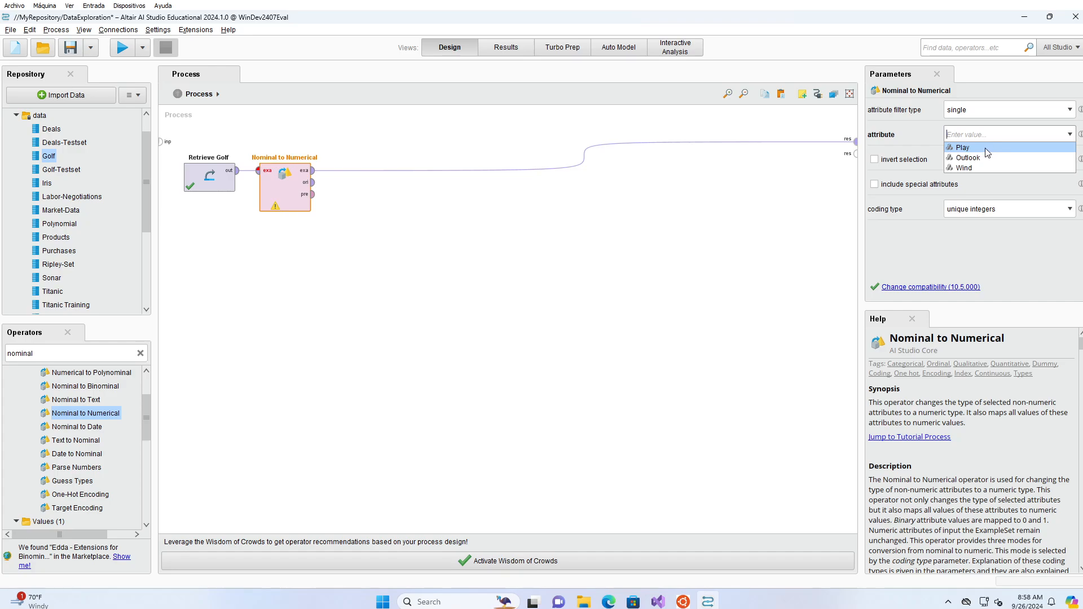
click(964, 168)
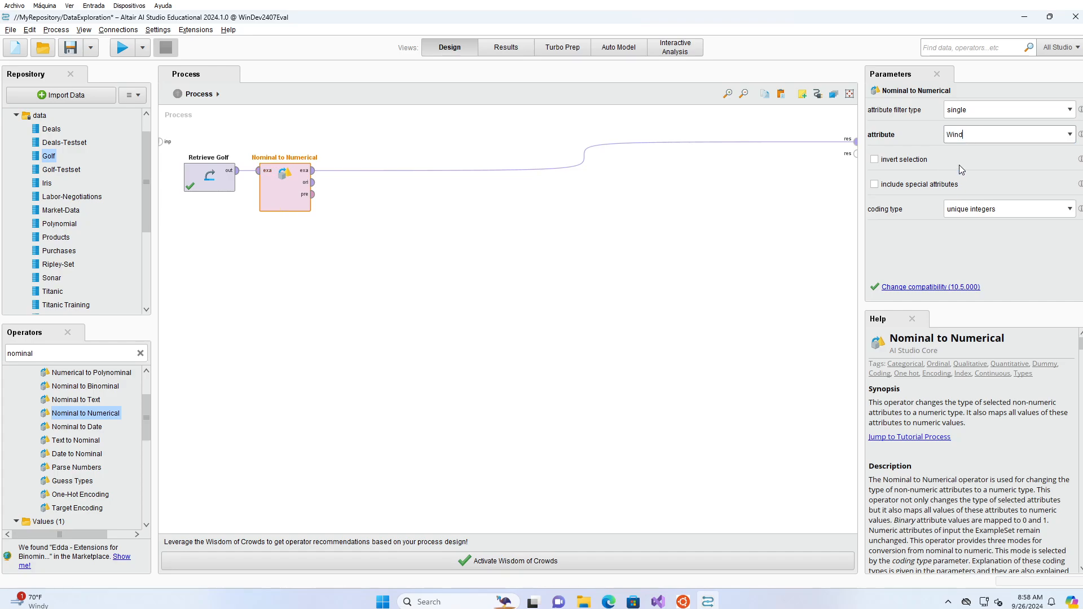
click(123, 47)
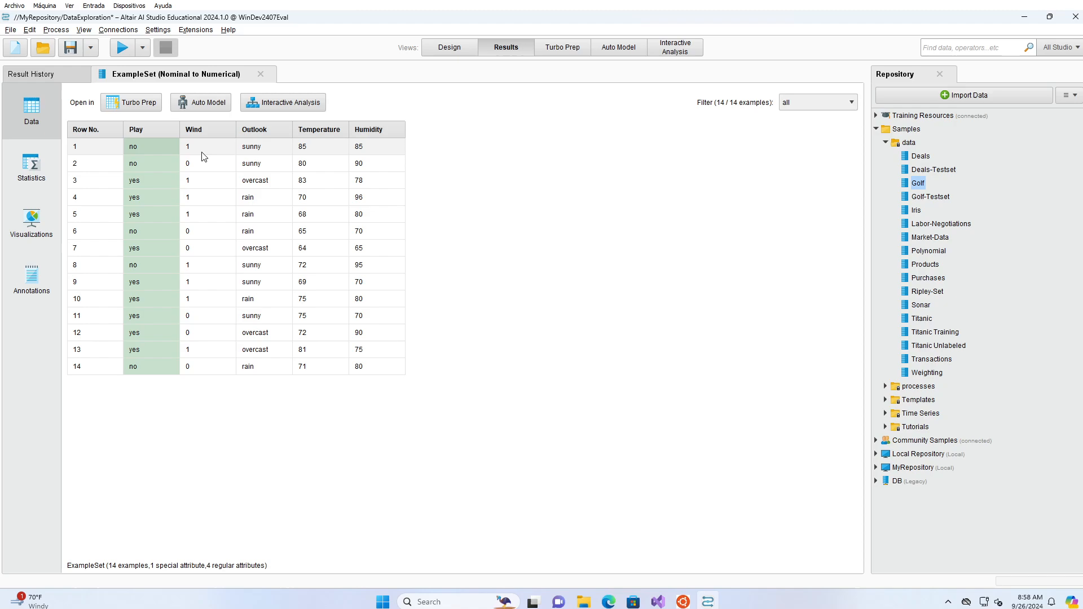
Step: Insert a second Nominal to Numerical operator with dummy coding after the first, run the process and review the first operator's parameters
click(445, 50)
drag(96, 413, 403, 173)
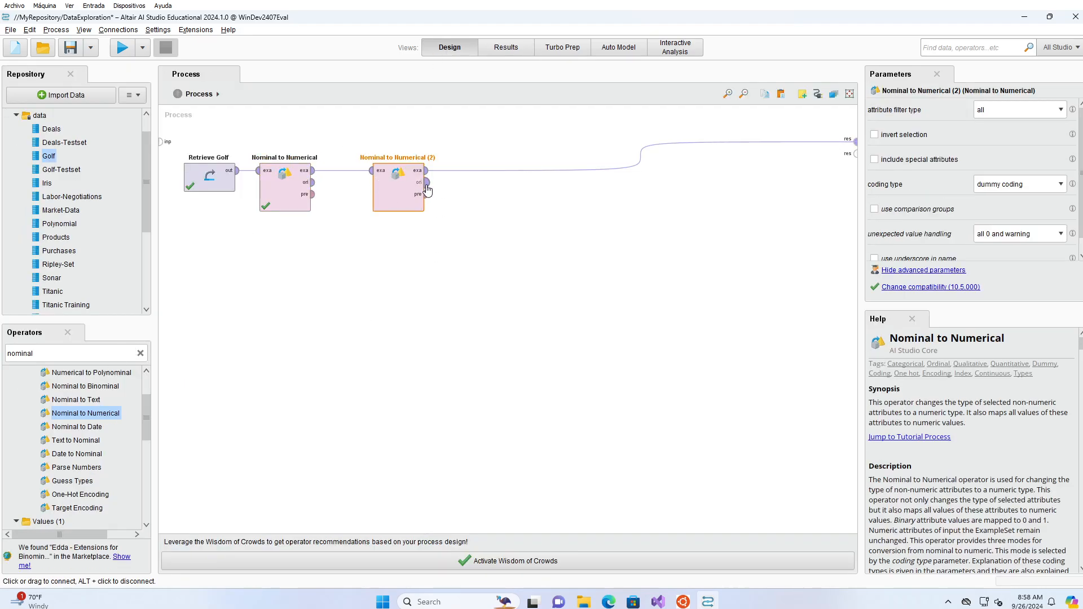
click(123, 50)
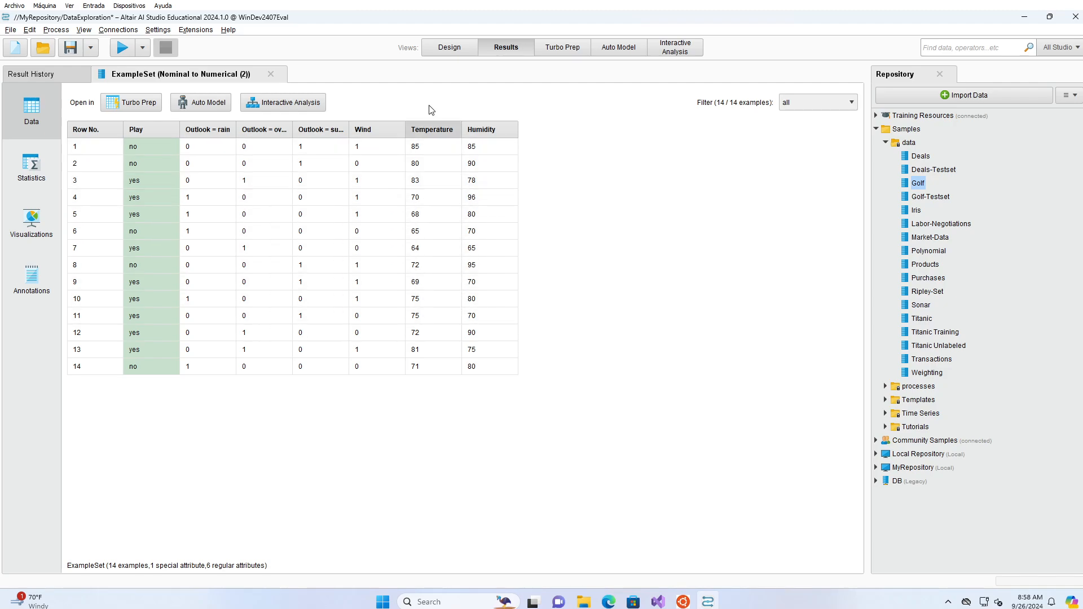
click(450, 47)
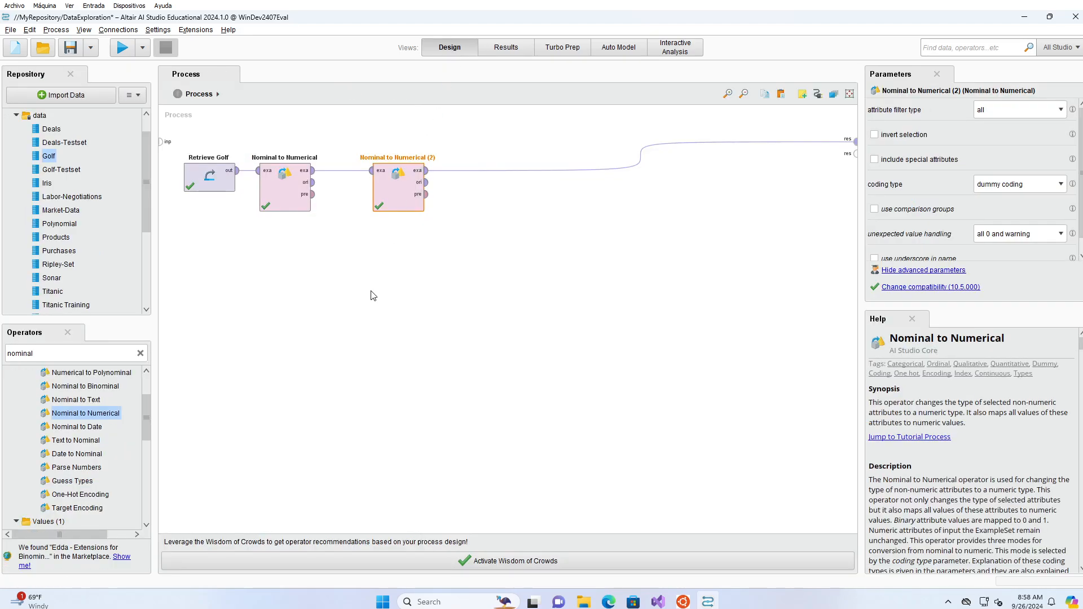
click(279, 201)
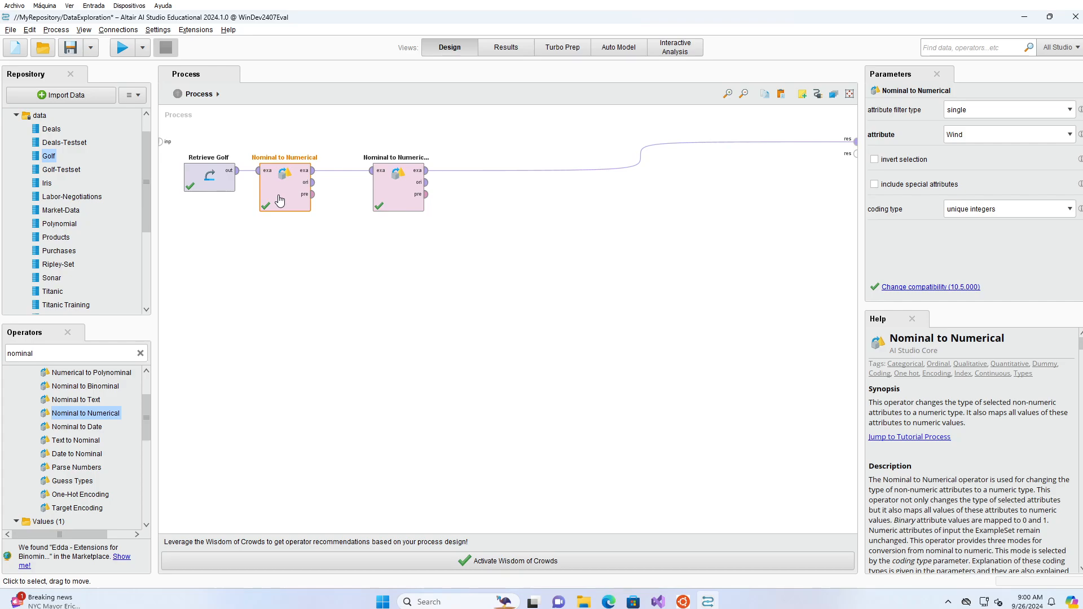
Step: Delete Retrieve Golf and both Nominal to Numerical operators from the process and add the Iris sample dataset
scroll(68, 429, up, 2)
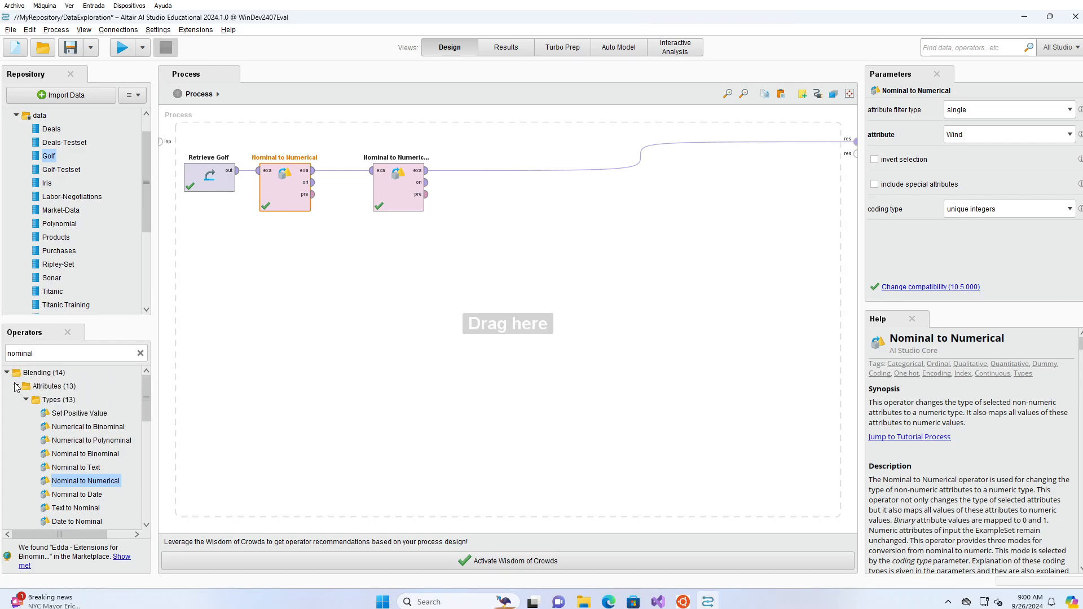
click(17, 386)
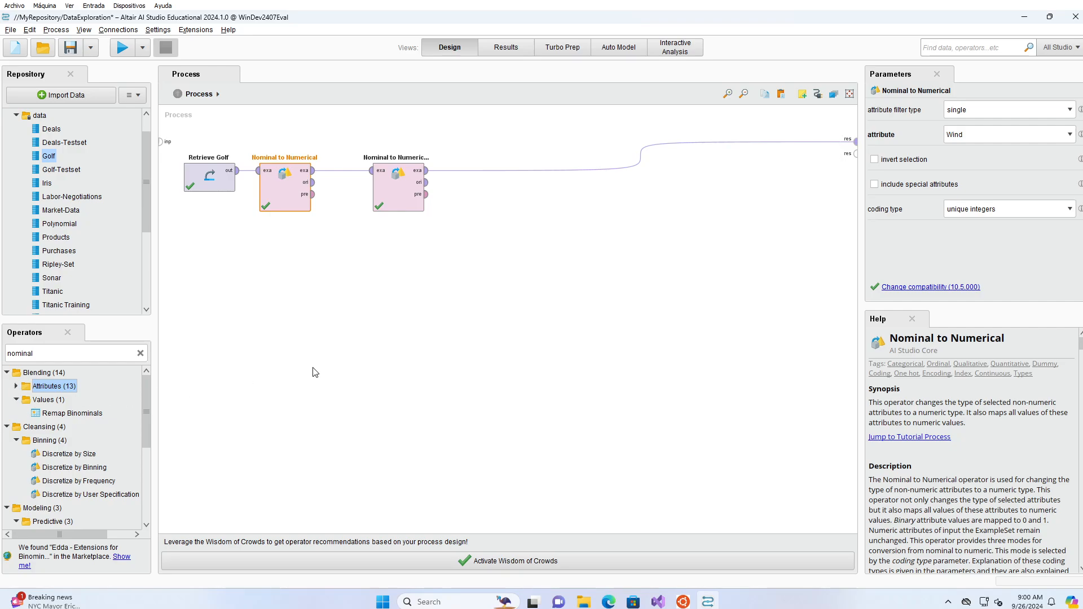
drag(512, 270, 178, 130)
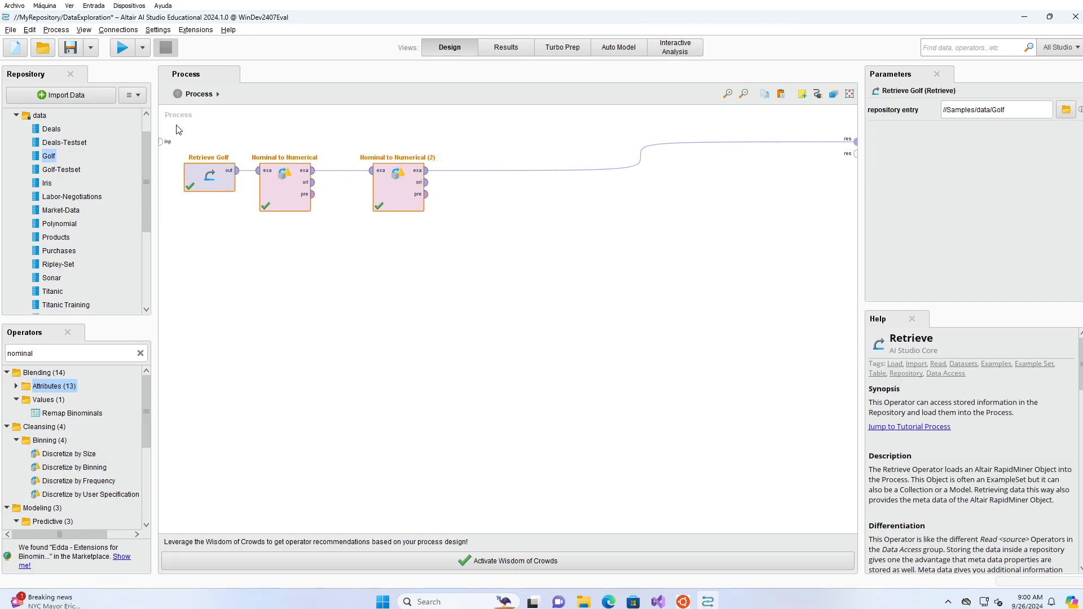
key(Delete)
drag(47, 183, 237, 173)
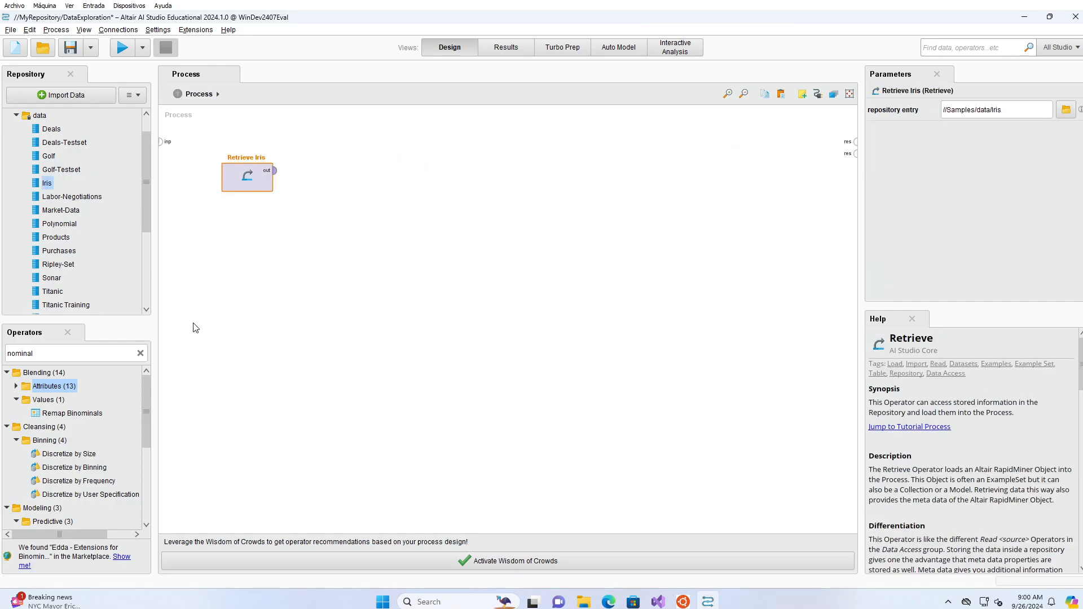
Step: Search the operators for "sampl", add the Sample operator and connect the Retrieve Iris output to its input
click(140, 354)
click(108, 353)
text(sampl)
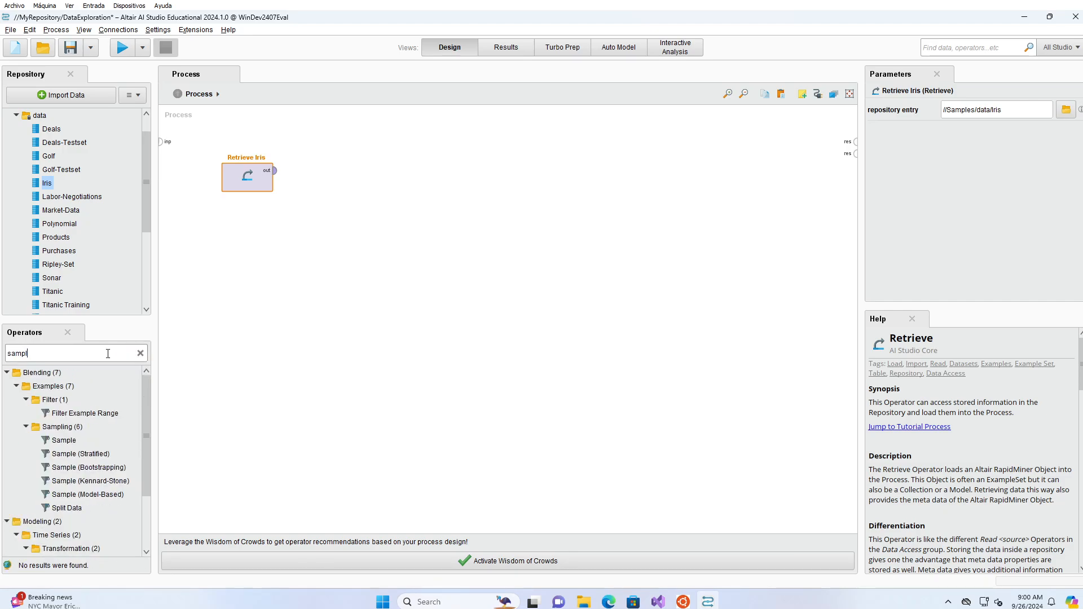
drag(63, 440, 379, 176)
click(275, 170)
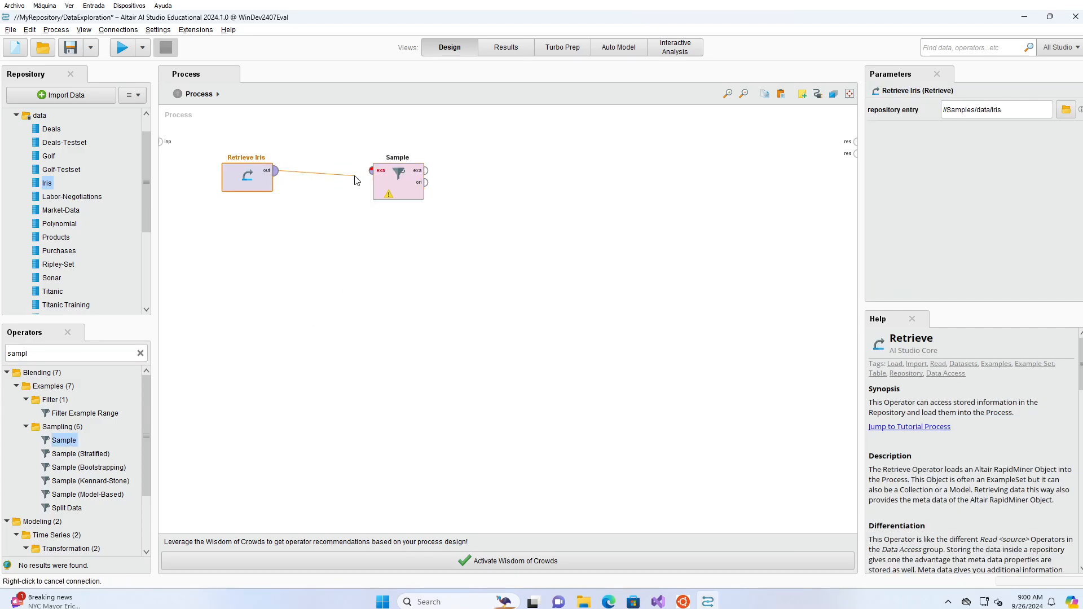
click(373, 179)
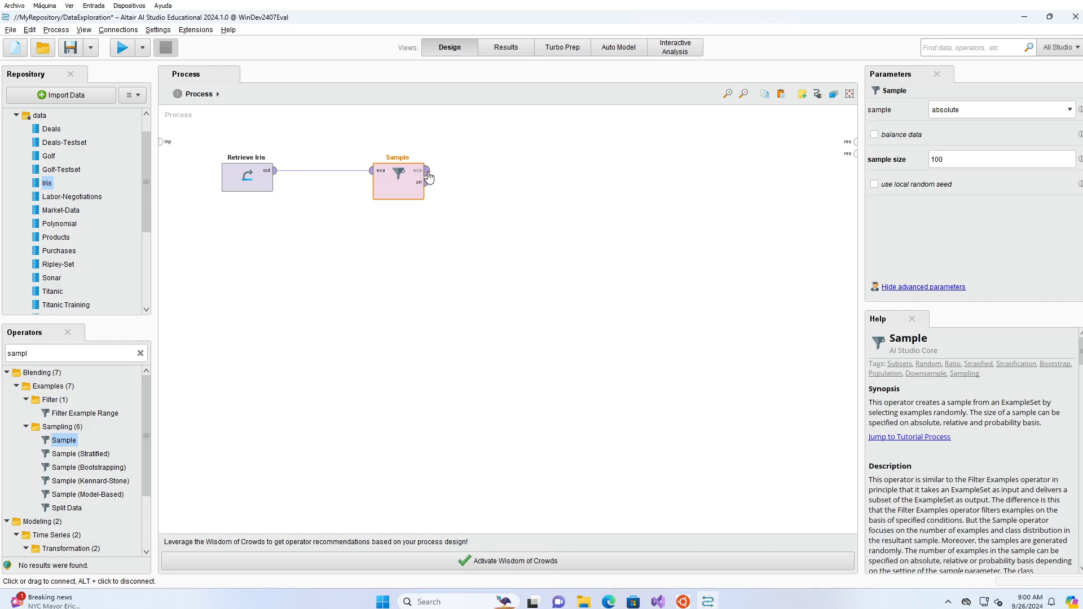
Step: Connect the Sample operator's example output to the first process result port and run the process
click(426, 170)
click(852, 145)
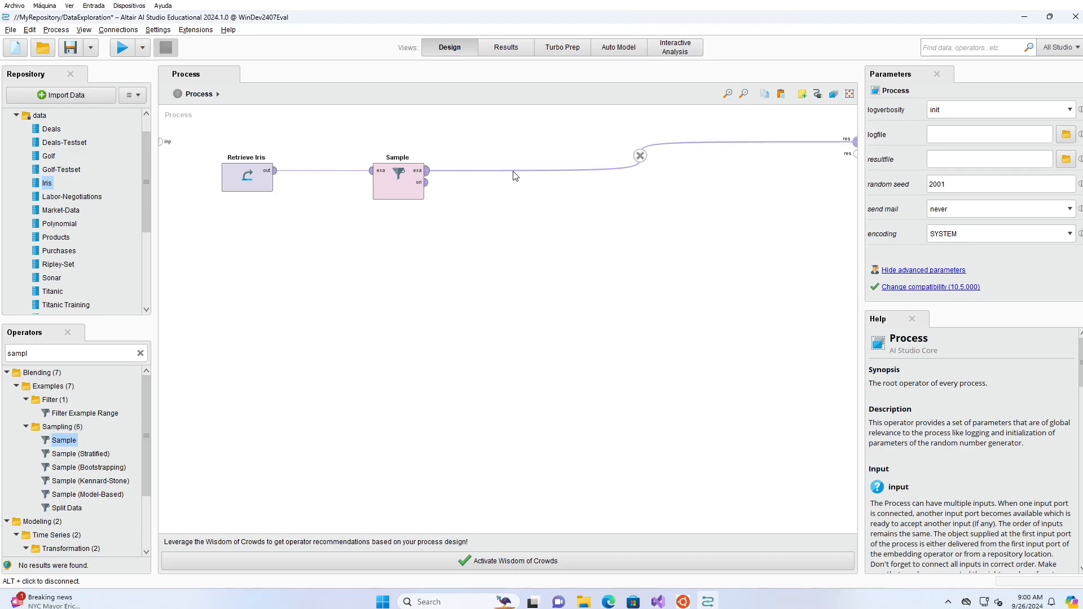
click(390, 184)
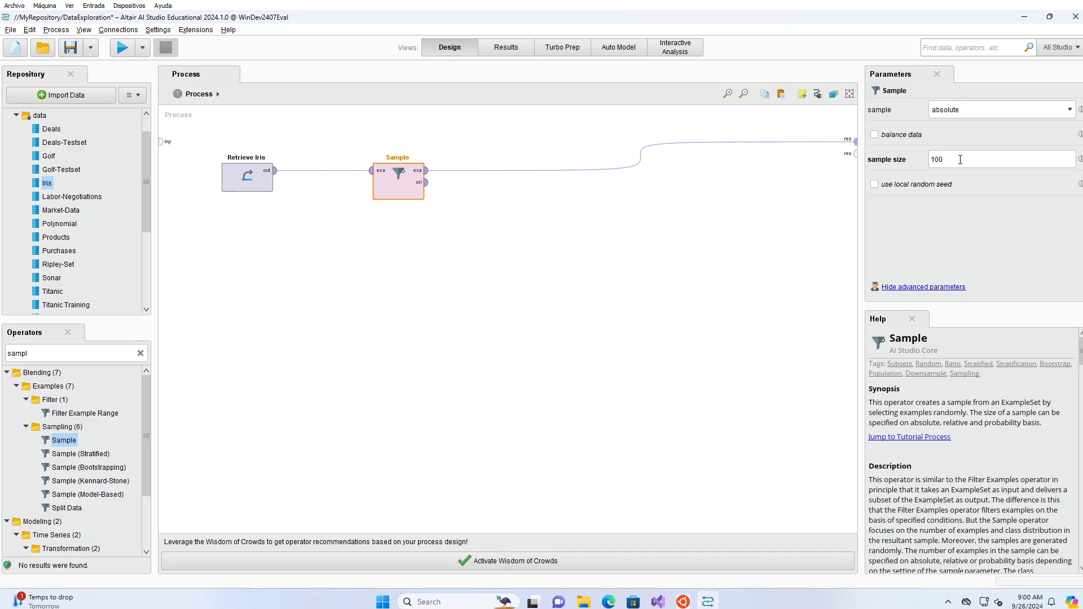
click(122, 48)
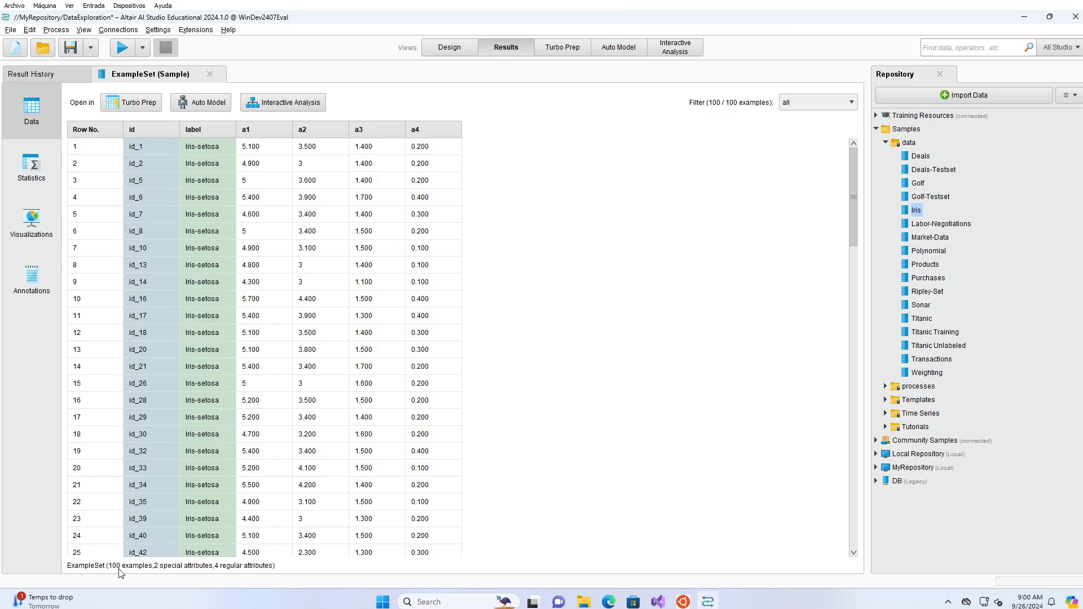
Step: Switch the Sample operator to relative sampling with a sample ratio of 0.45 and start the process
click(447, 52)
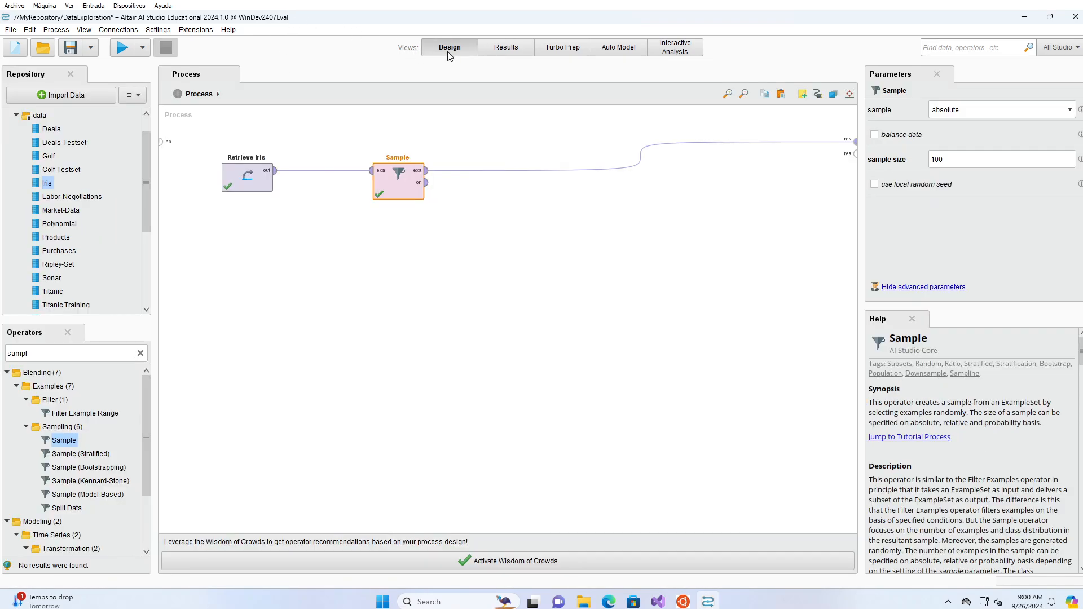
click(1070, 110)
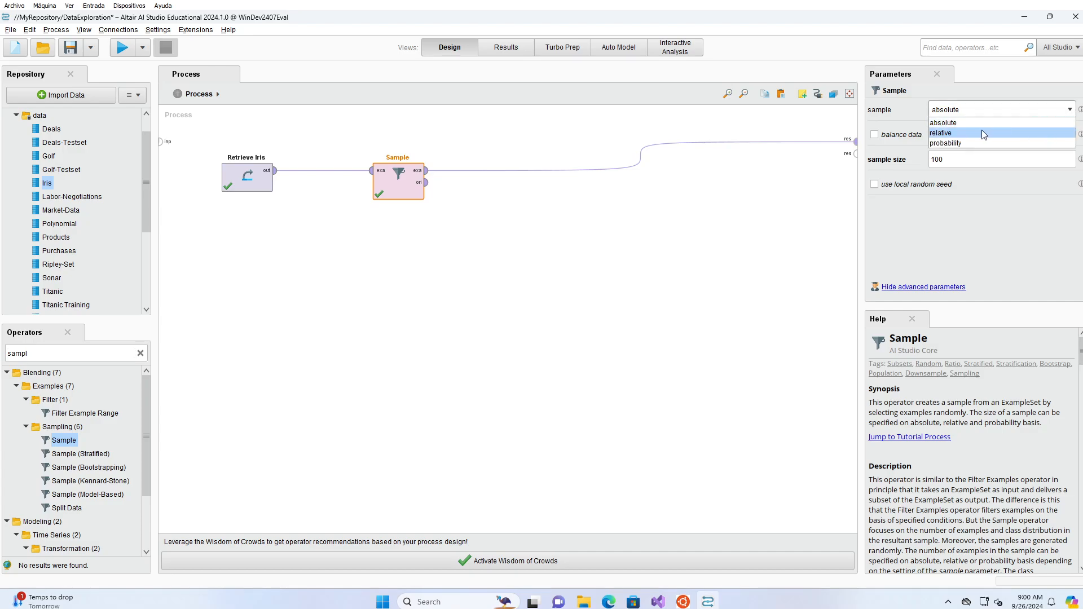
click(1009, 133)
click(957, 158)
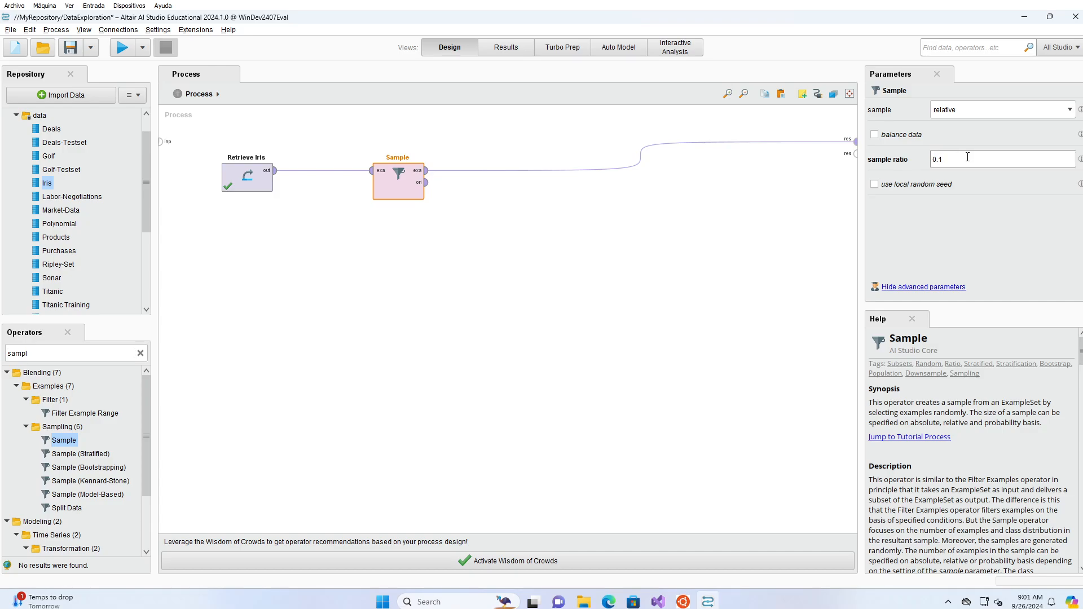
key(Return)
click(120, 50)
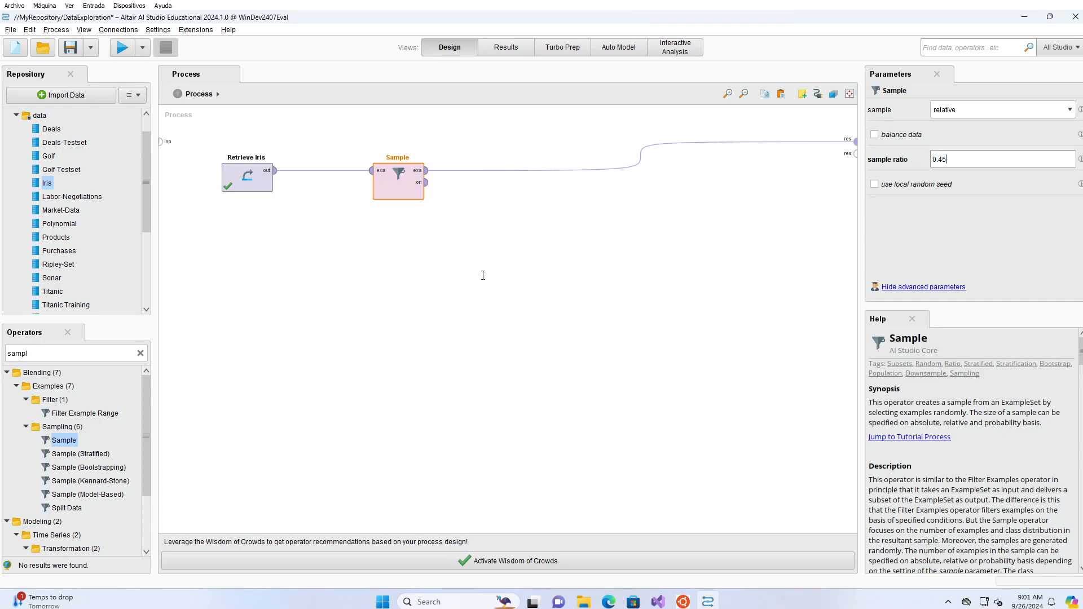
Step: Open Task Manager and inspect the options available for the OpenJDK Platform binary process
right_click(791, 603)
click(766, 599)
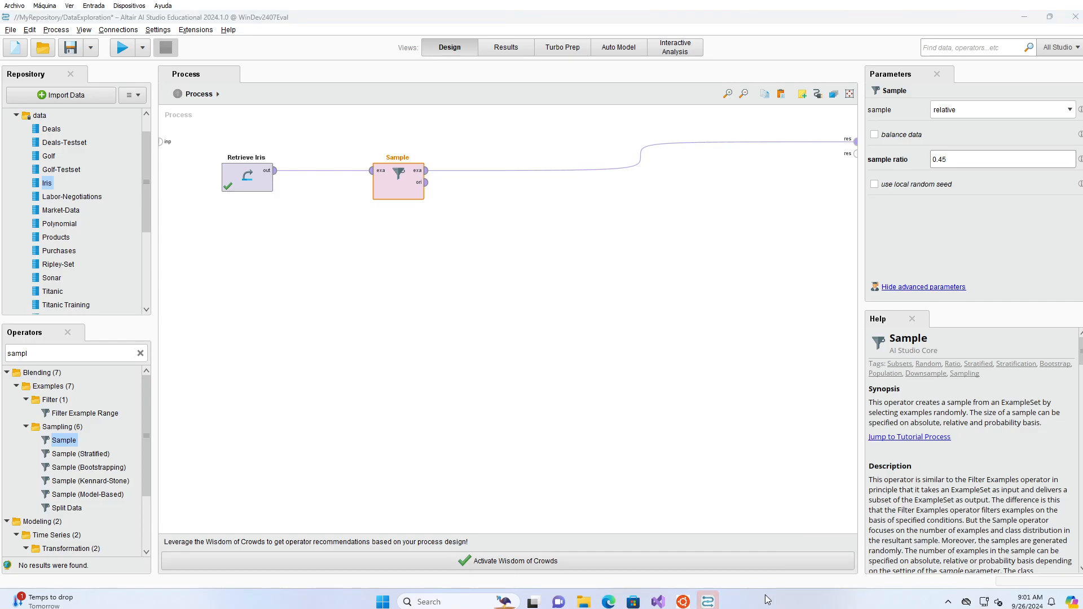
right_click(767, 599)
click(793, 561)
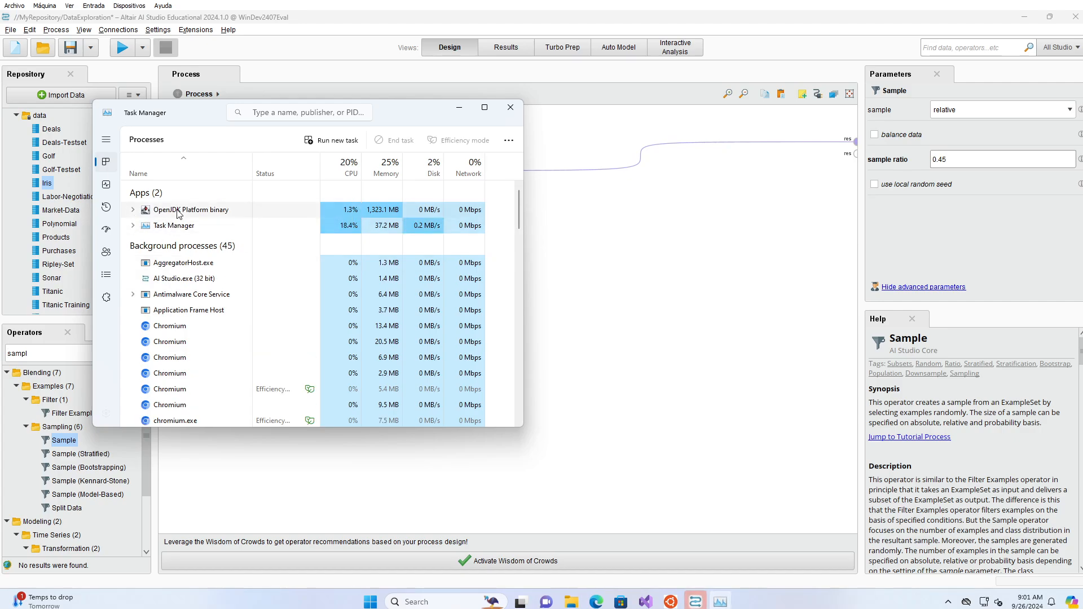
right_click(177, 213)
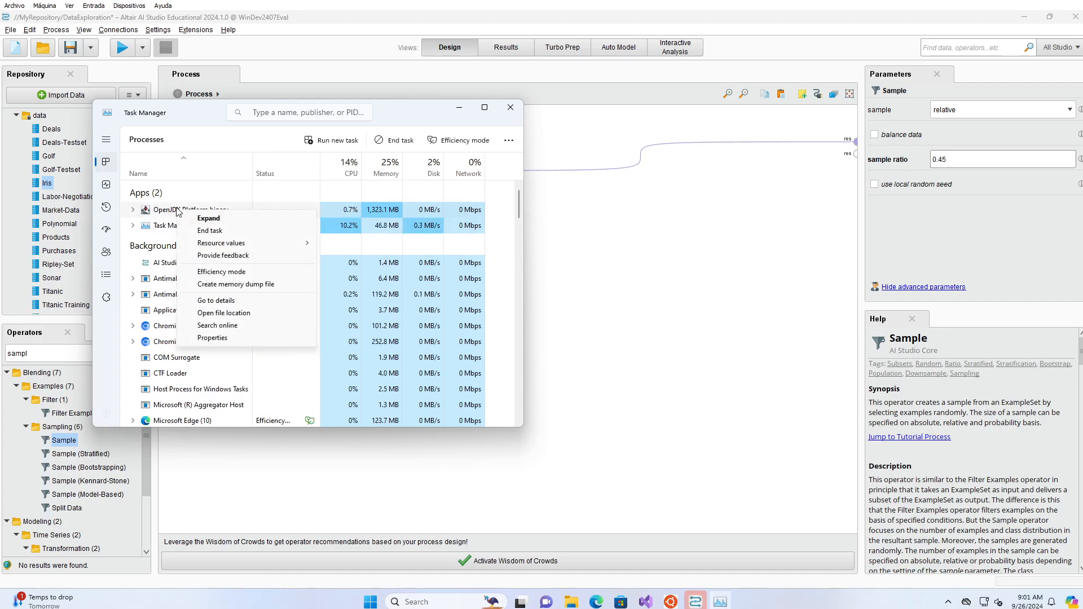
click(179, 207)
right_click(179, 207)
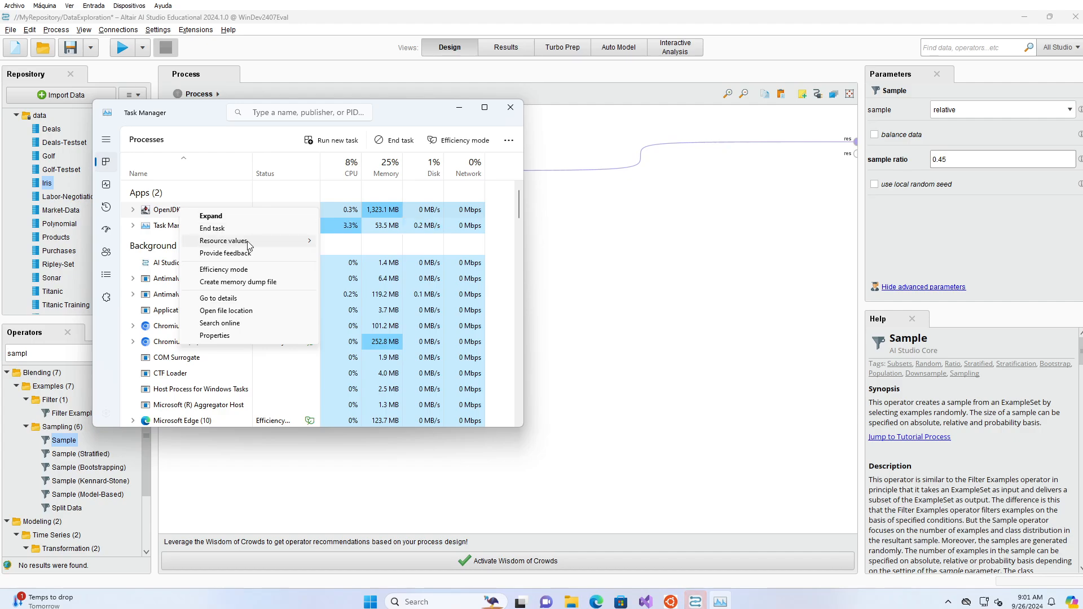
click(147, 216)
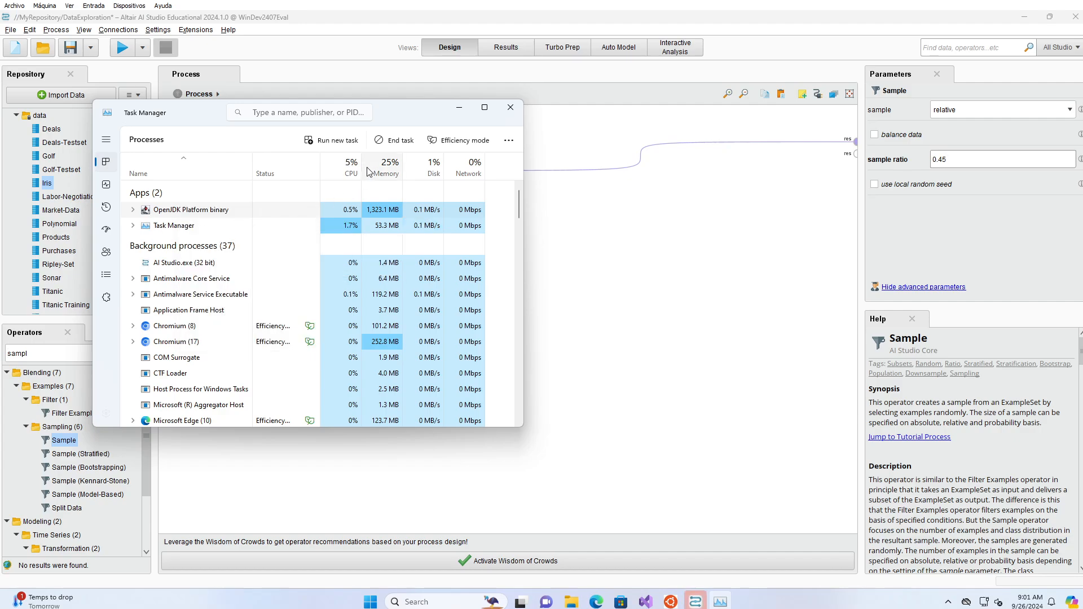
Step: Switch back to Altair AI Studio and run the Iris sampling process
click(605, 180)
click(400, 180)
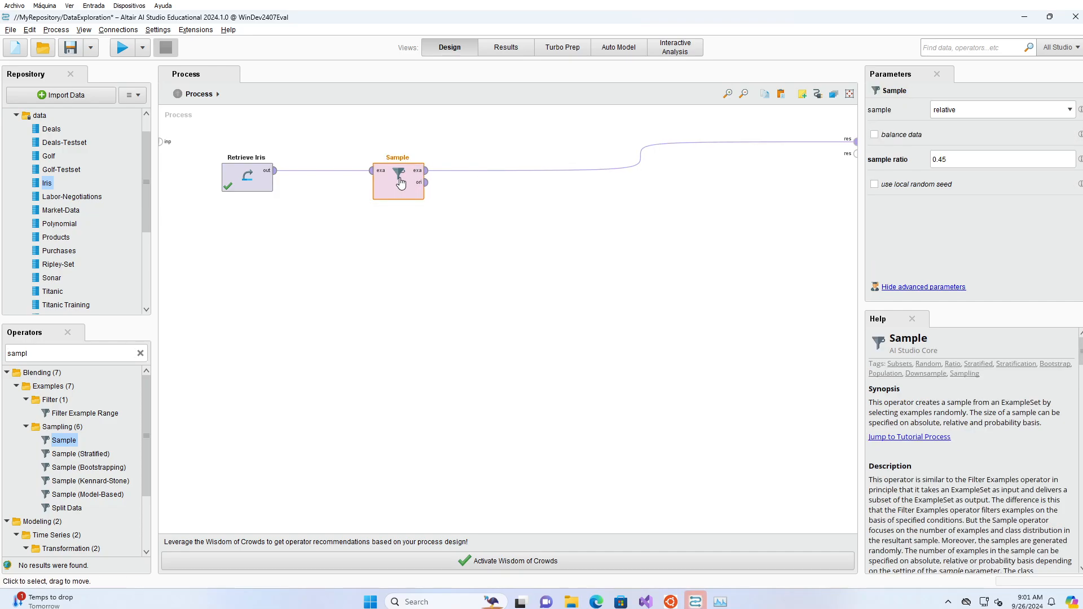
click(124, 50)
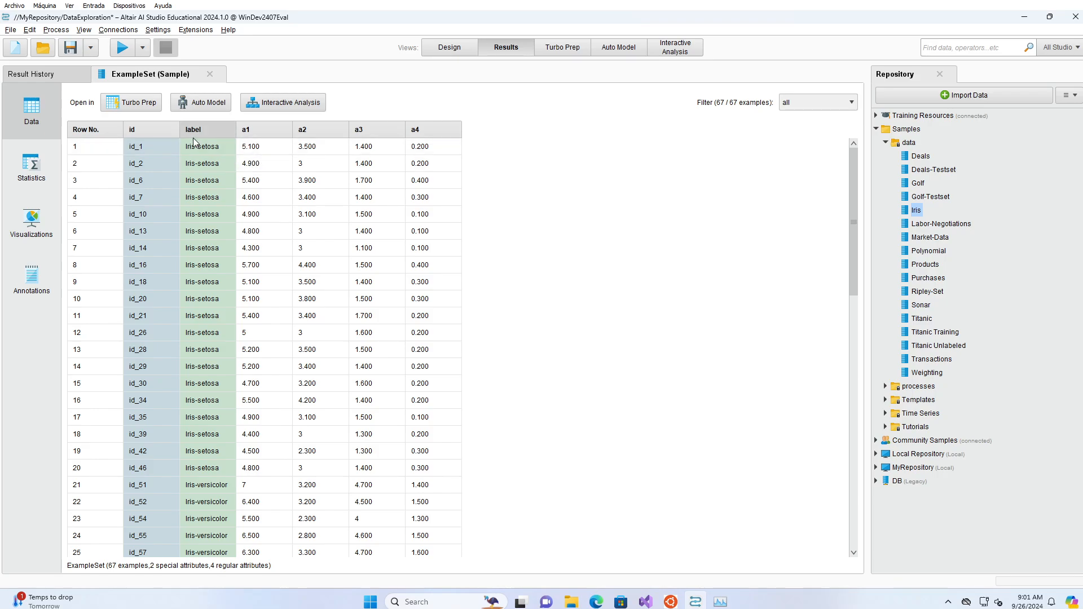
Step: Replace the Sample operator with Sample (Bootstrapping), inserted on the connection from Retrieve Iris to the result
click(460, 49)
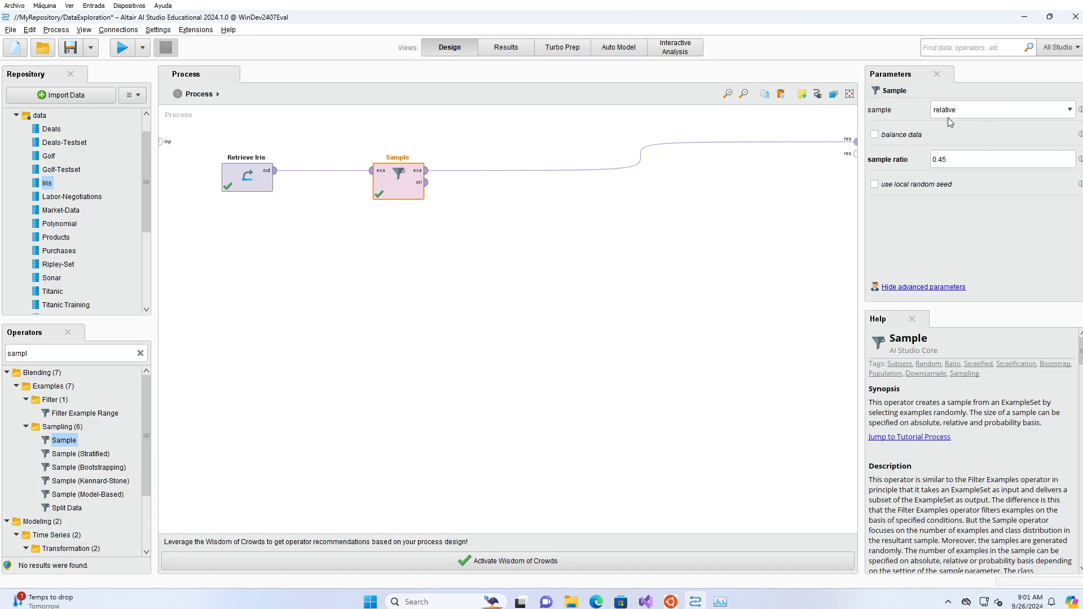
click(1074, 115)
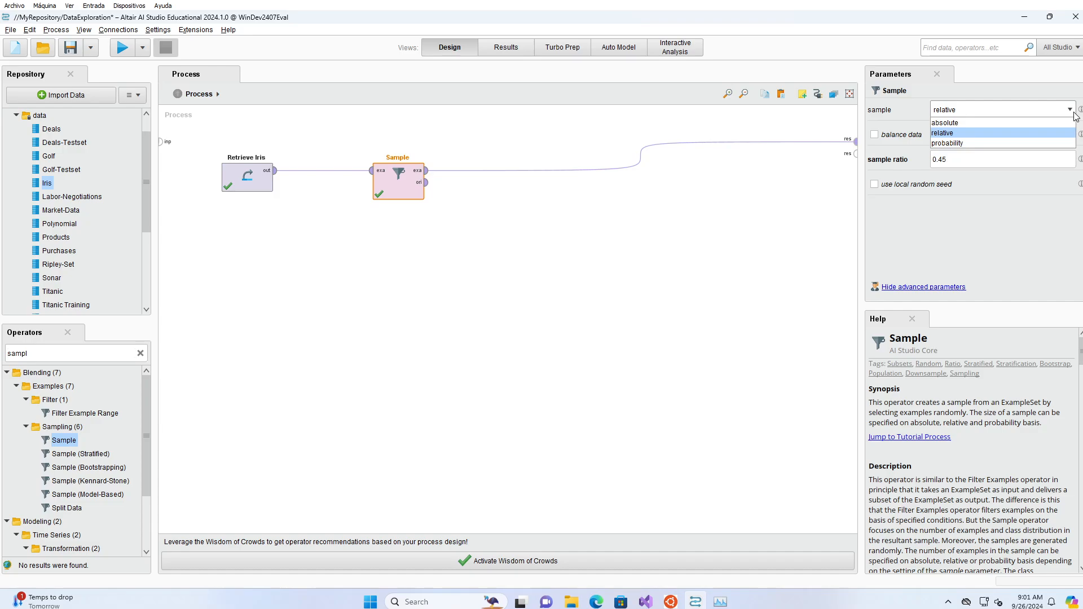
click(398, 188)
key(Delete)
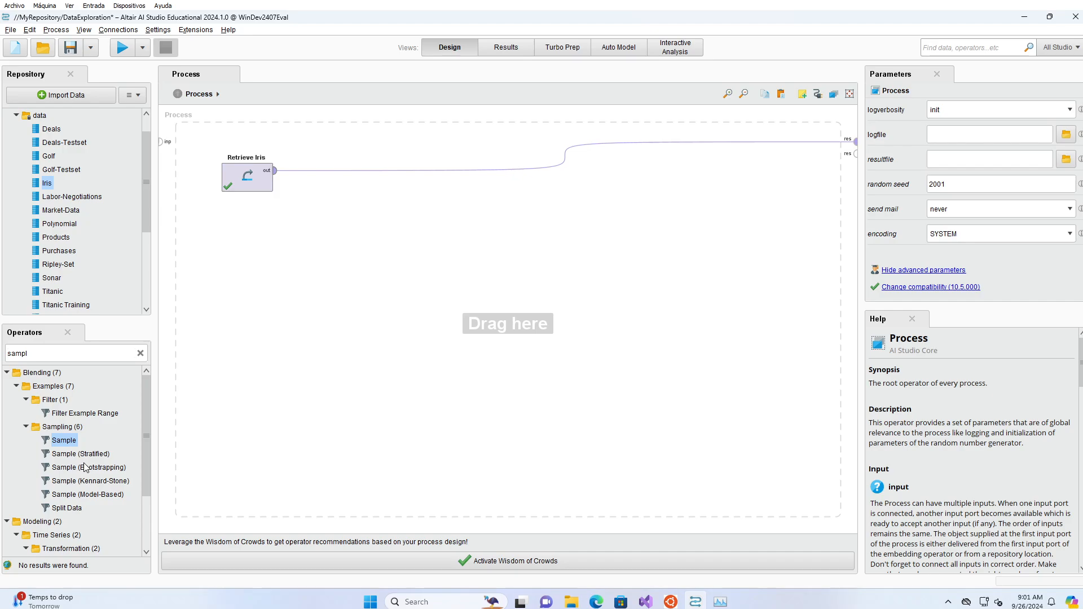
drag(86, 468, 359, 195)
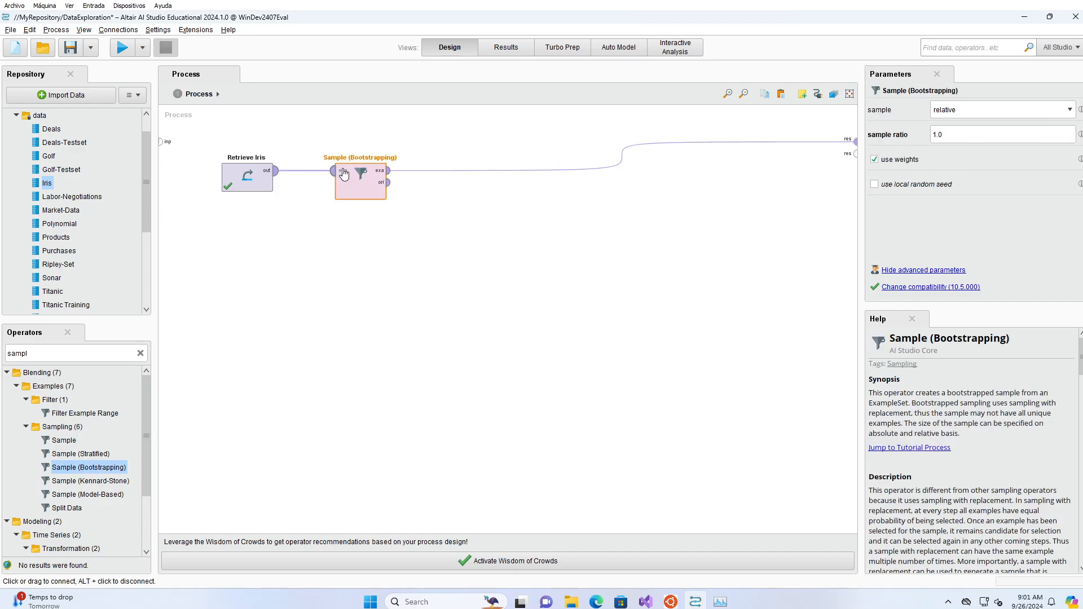
Step: Set the bootstrapping sample ratio to 2 and run the process
click(978, 136)
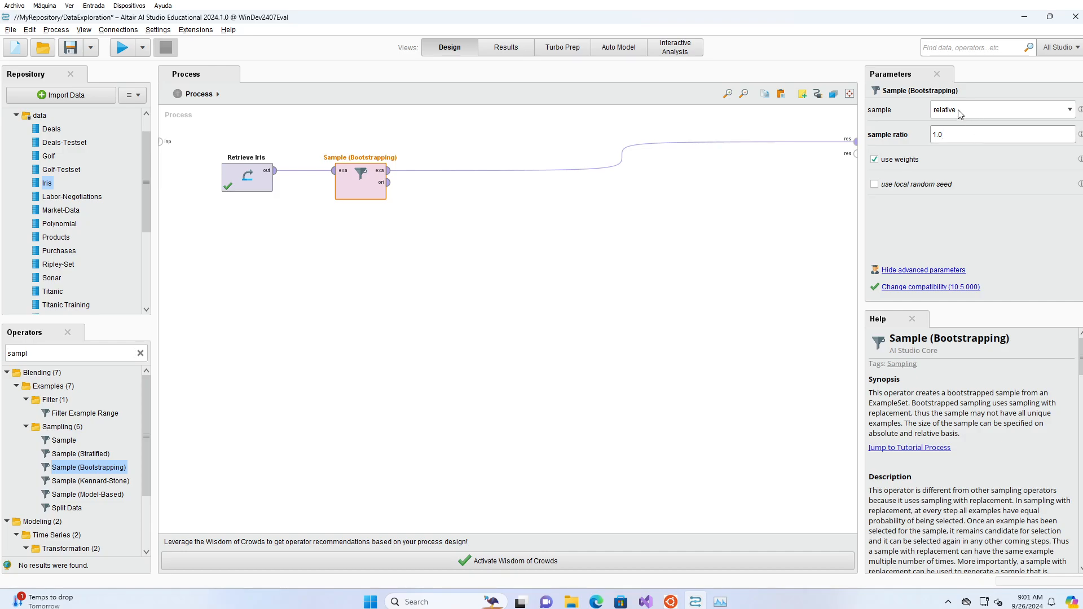
drag(962, 134, 908, 135)
text(2)
click(123, 51)
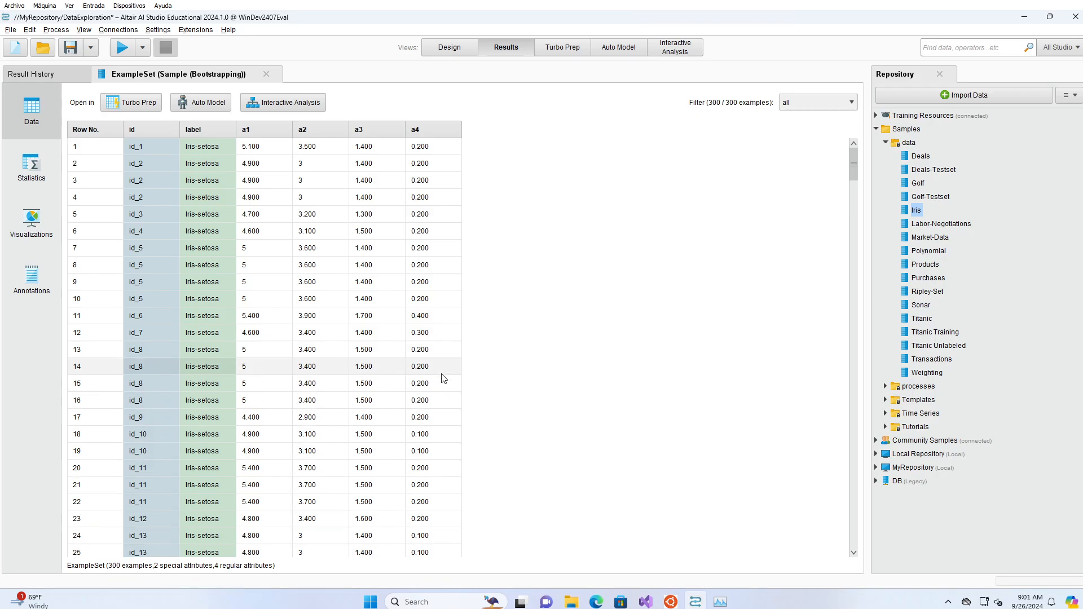
Step: Insert the Split Data operator on the connection between Sample (Bootstrapping) and the process result
click(451, 51)
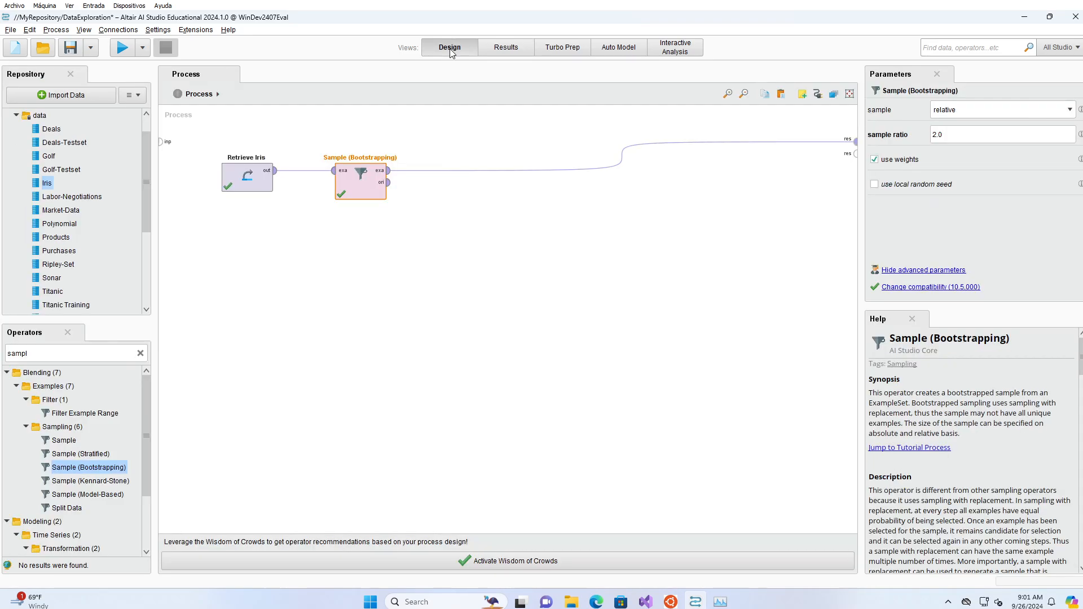
drag(123, 467, 125, 469)
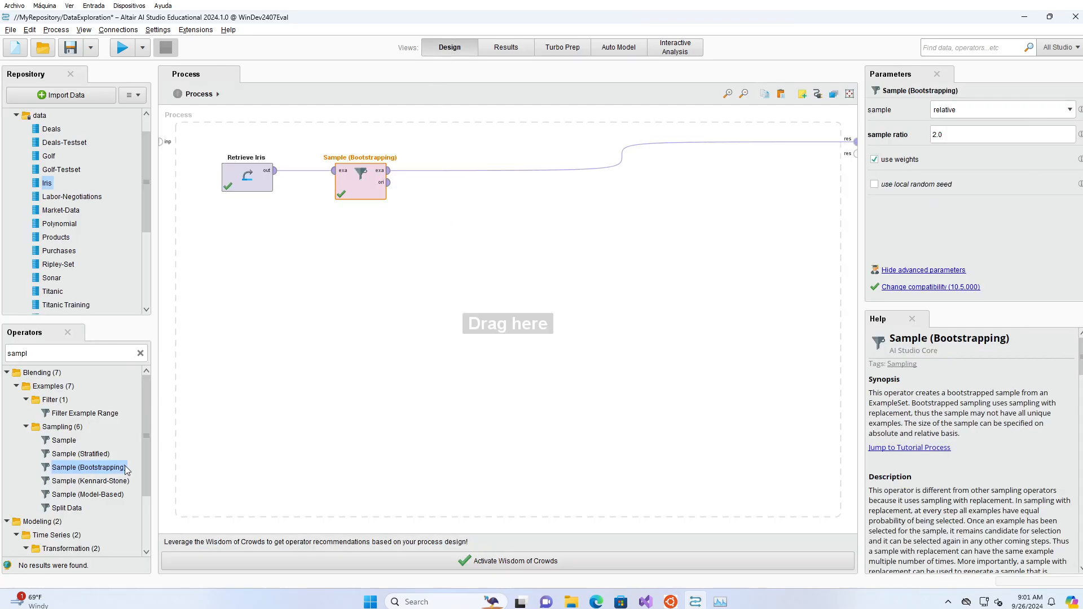
click(66, 508)
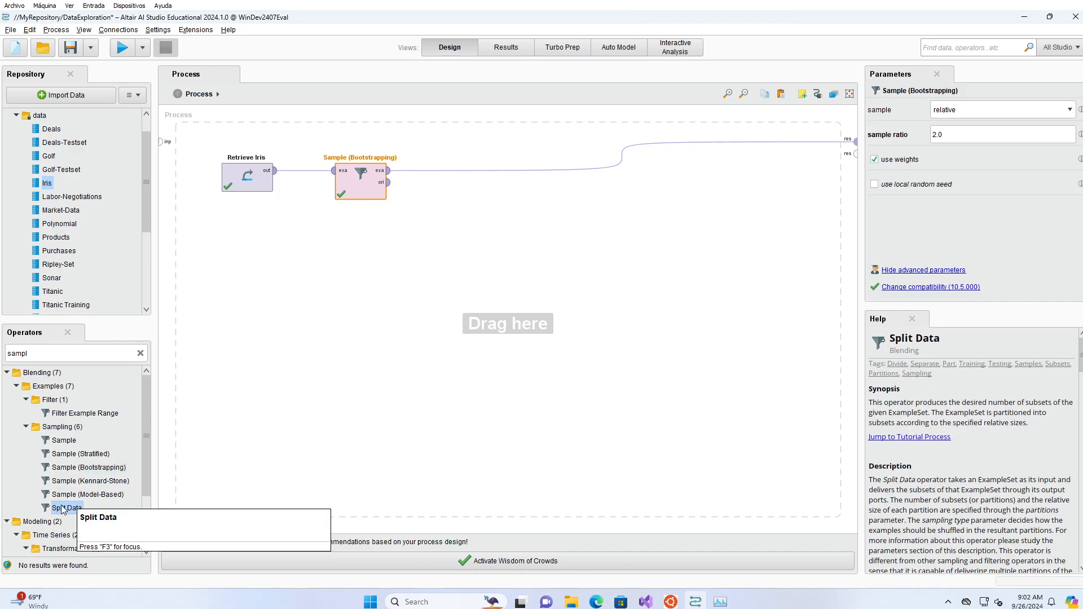
drag(73, 512, 445, 177)
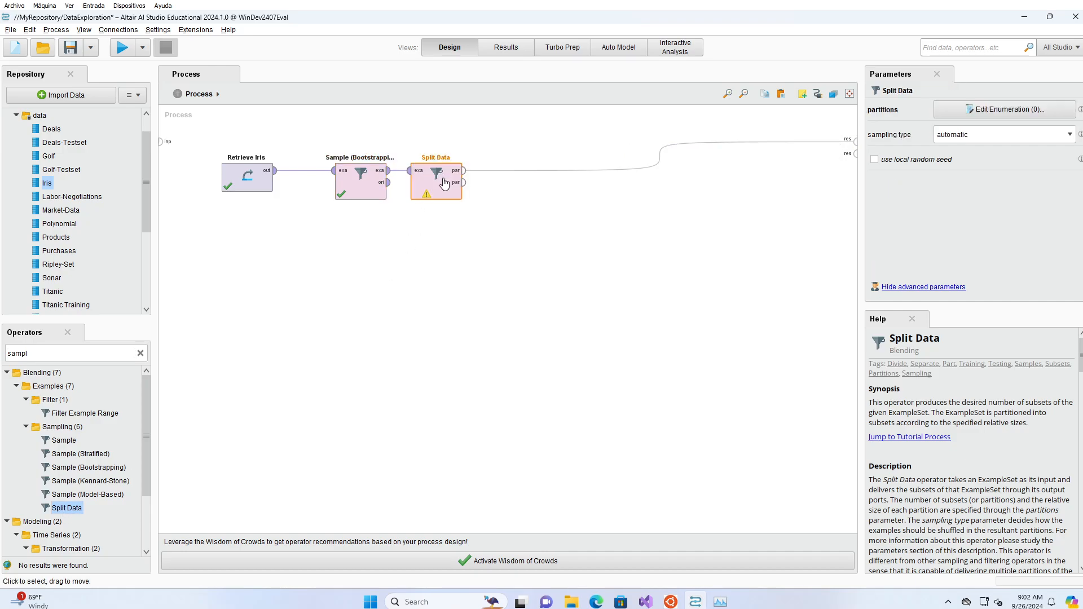
Step: Define two partitions for Split Data with ratios 0.8 and 0.2
click(1005, 109)
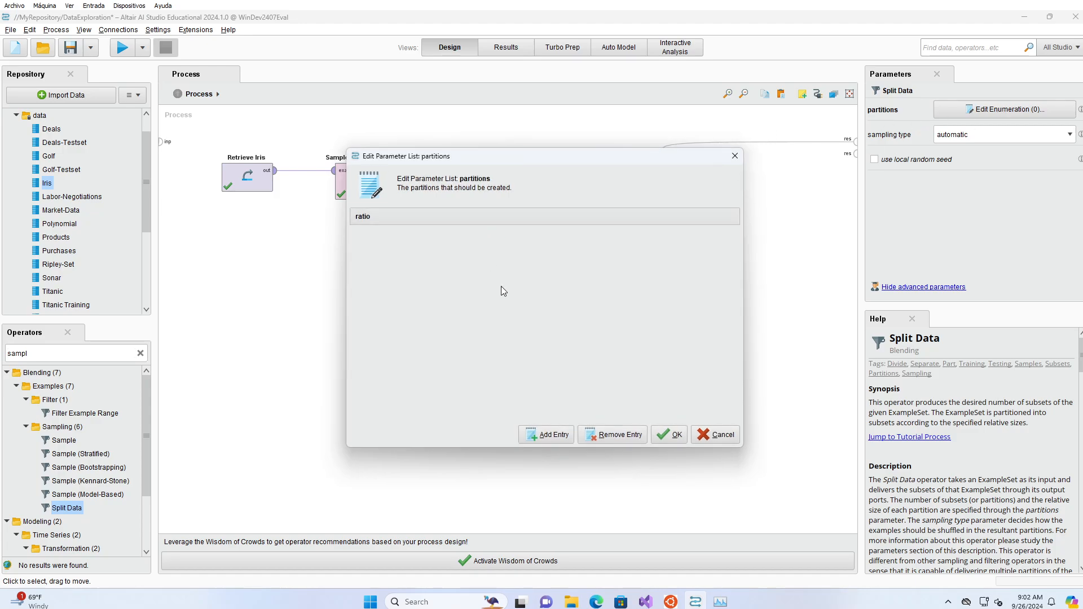
click(557, 432)
click(439, 233)
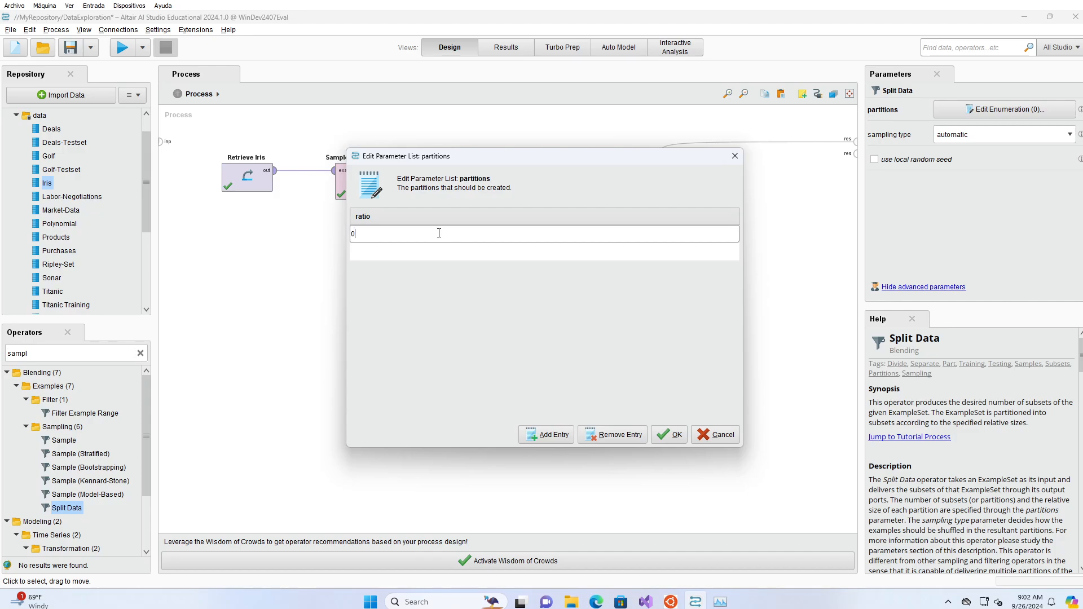
key(Return)
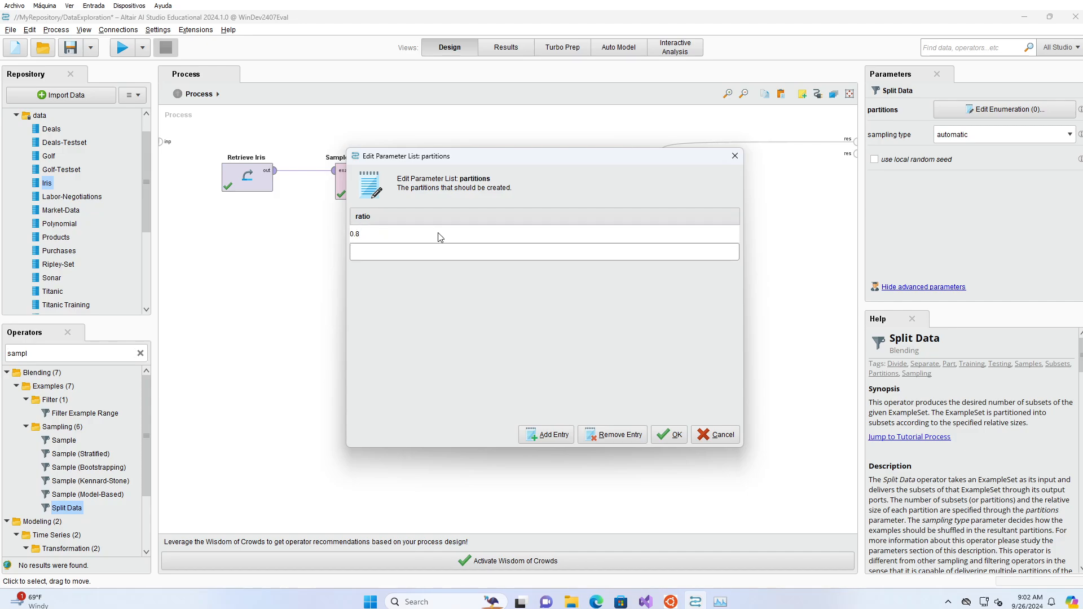
text(0.2)
click(674, 436)
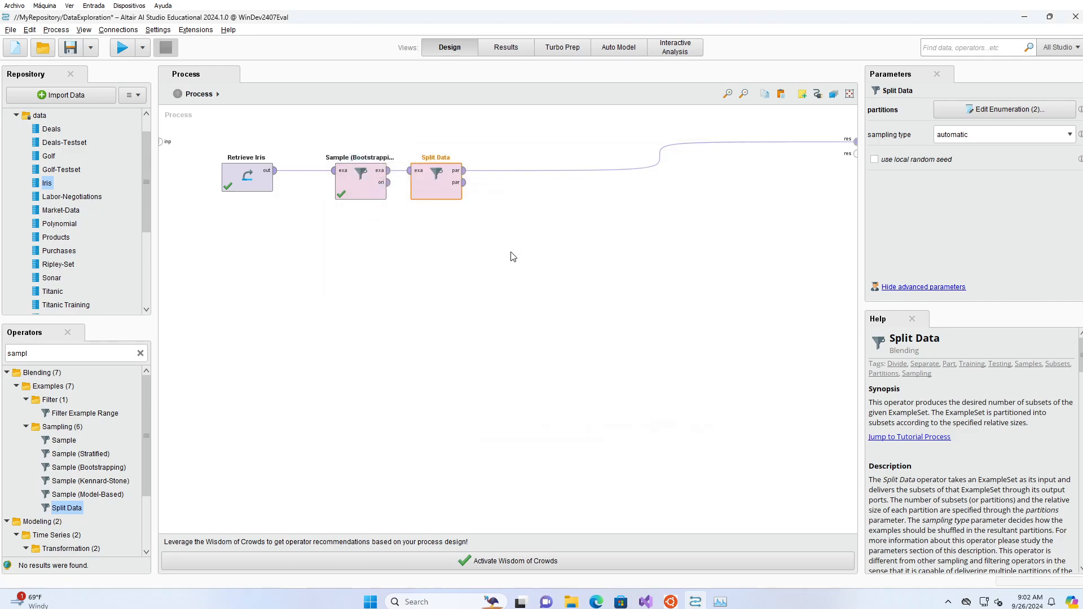
Step: Connect the second partition output of Split Data to the second process result port
click(464, 182)
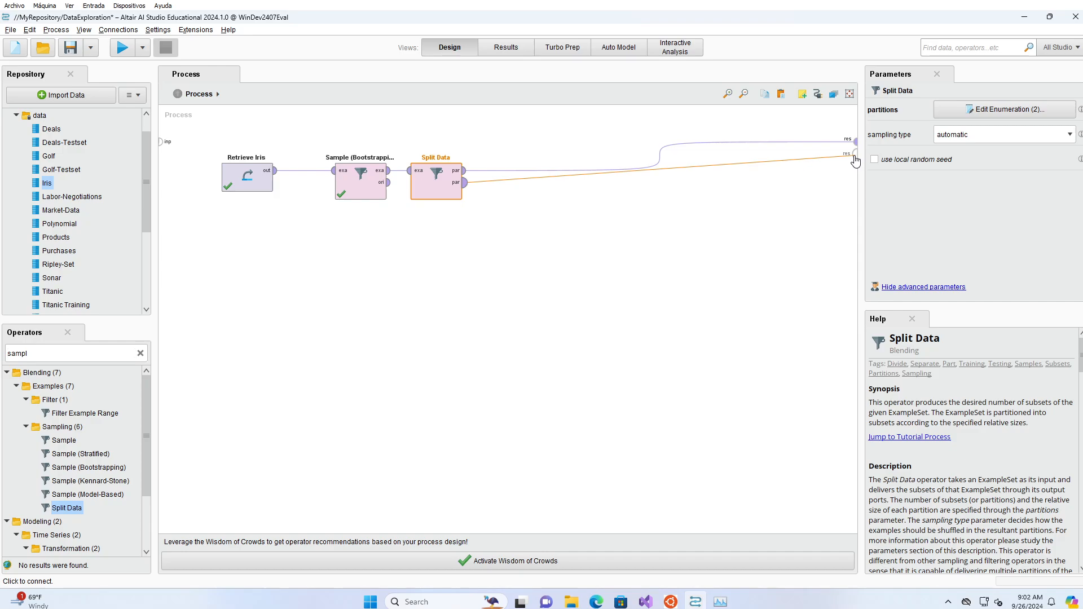
click(855, 158)
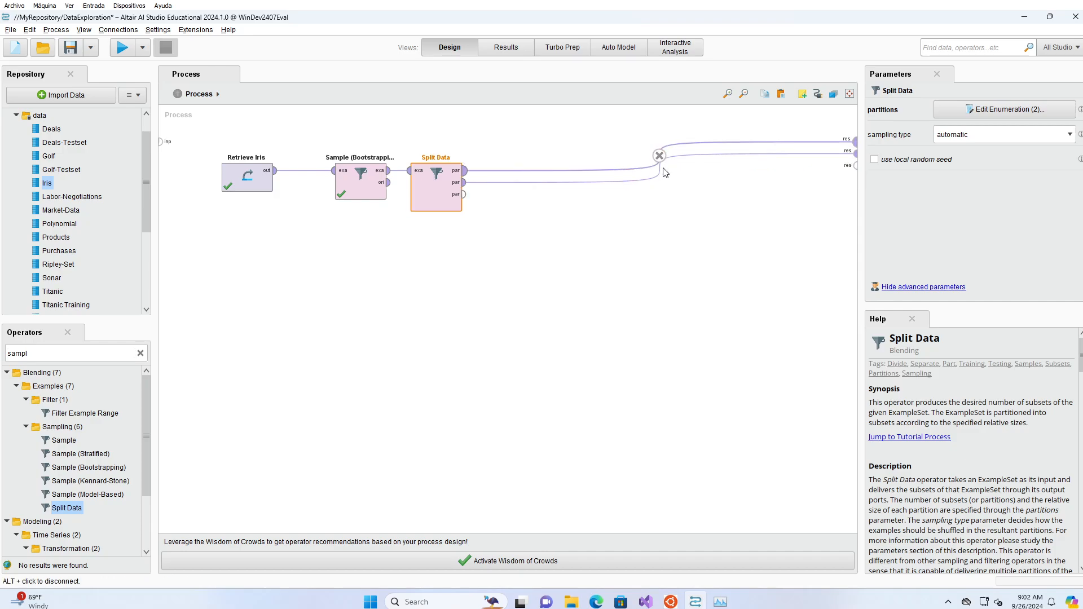
click(543, 269)
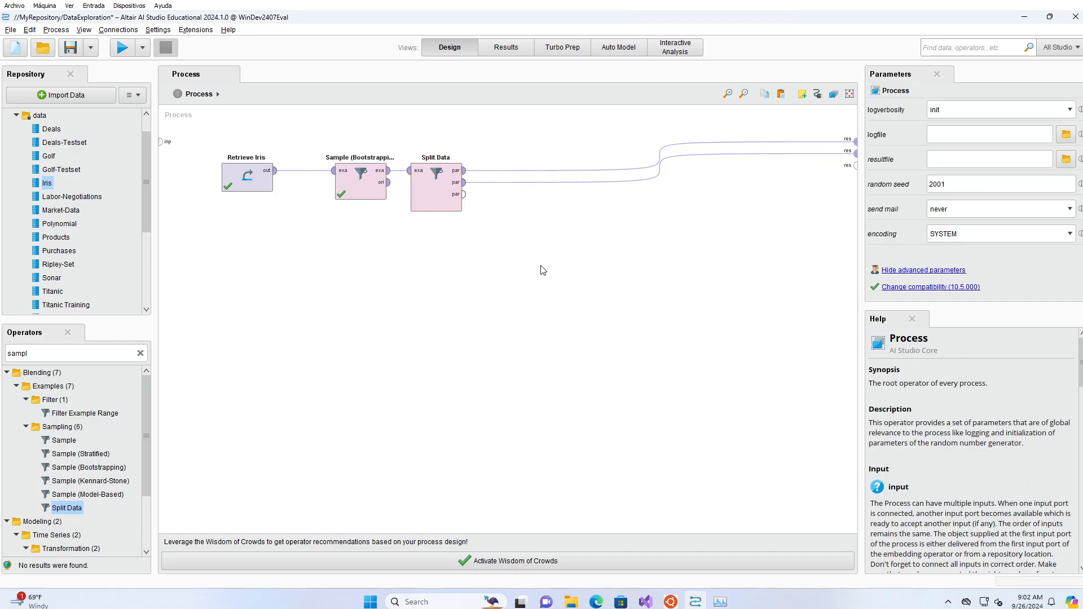
Step: Select the Retrieve Iris, Sample (Bootstrapping) and Split Data operators together
drag(593, 326, 204, 113)
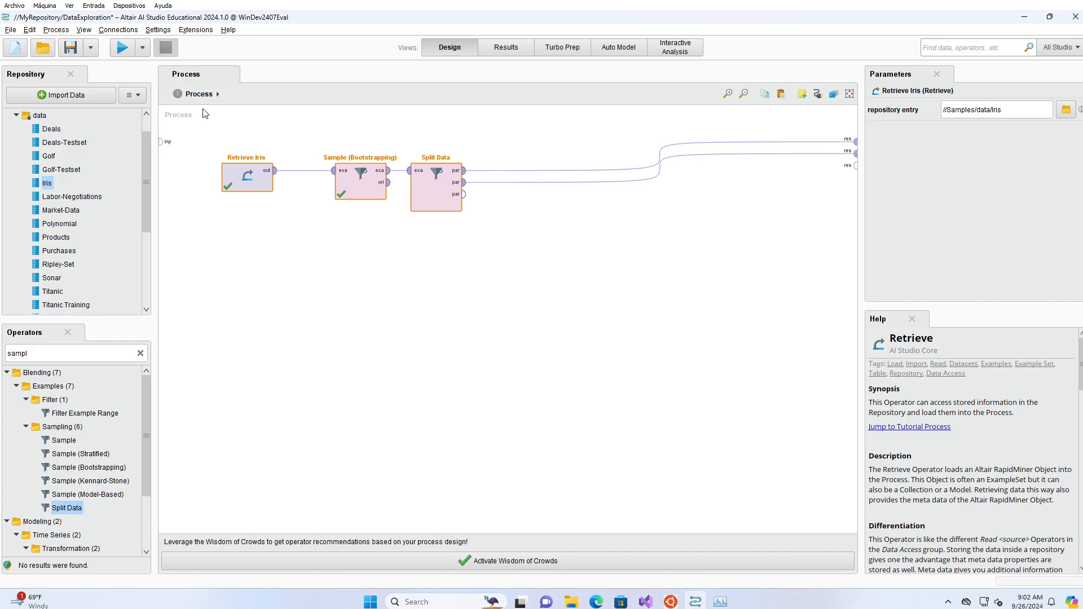